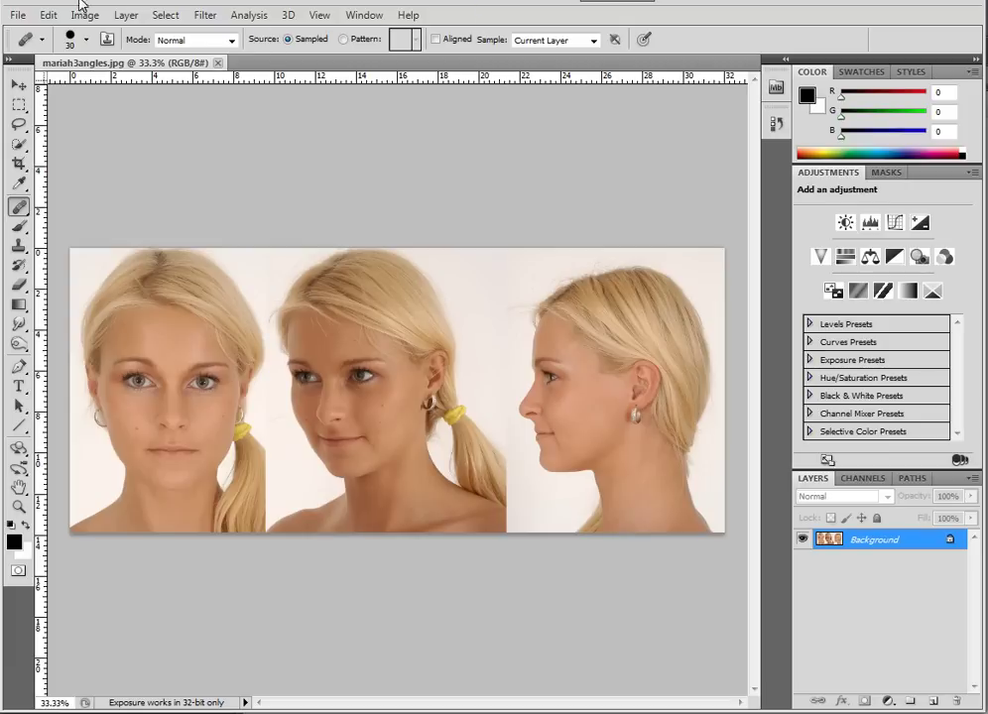
Step: Place the MaleHead image from the Resources folder into the mariah3angles document
key(alt+Tab)
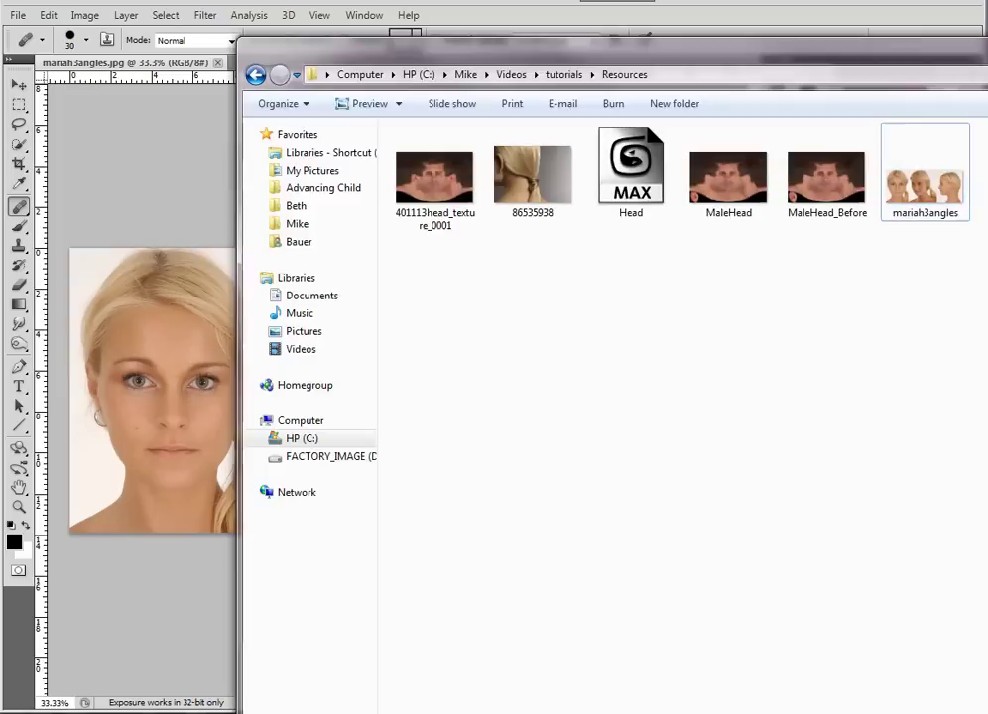
click(711, 294)
drag(736, 189, 198, 63)
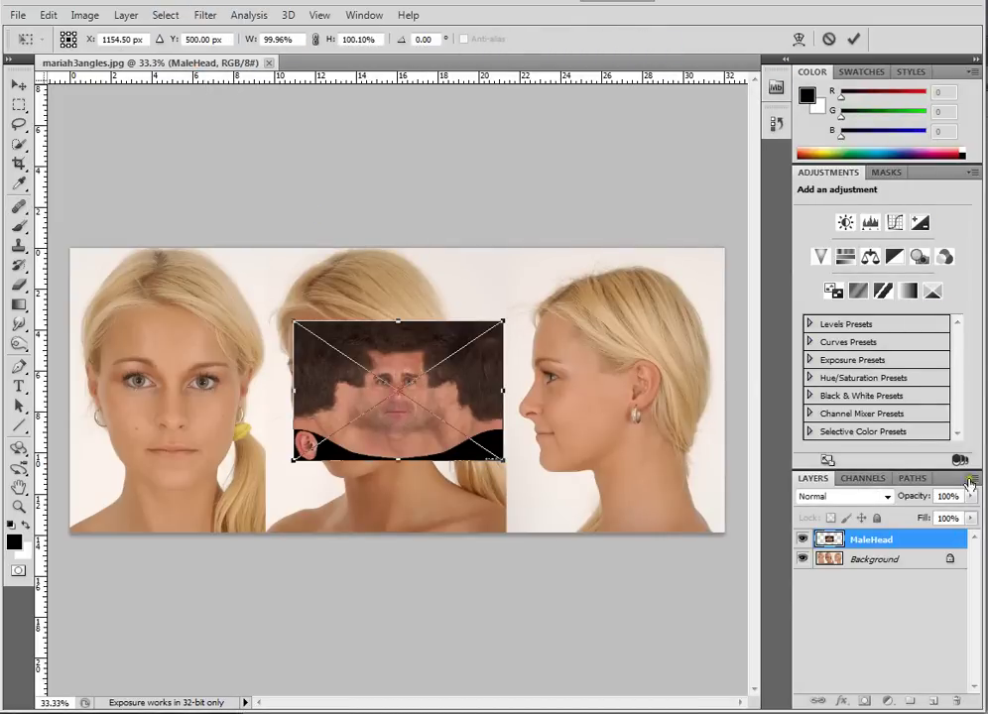
click(853, 38)
Step: Open the MaleHead image from the Resources folder as a separate document
key(alt+Tab)
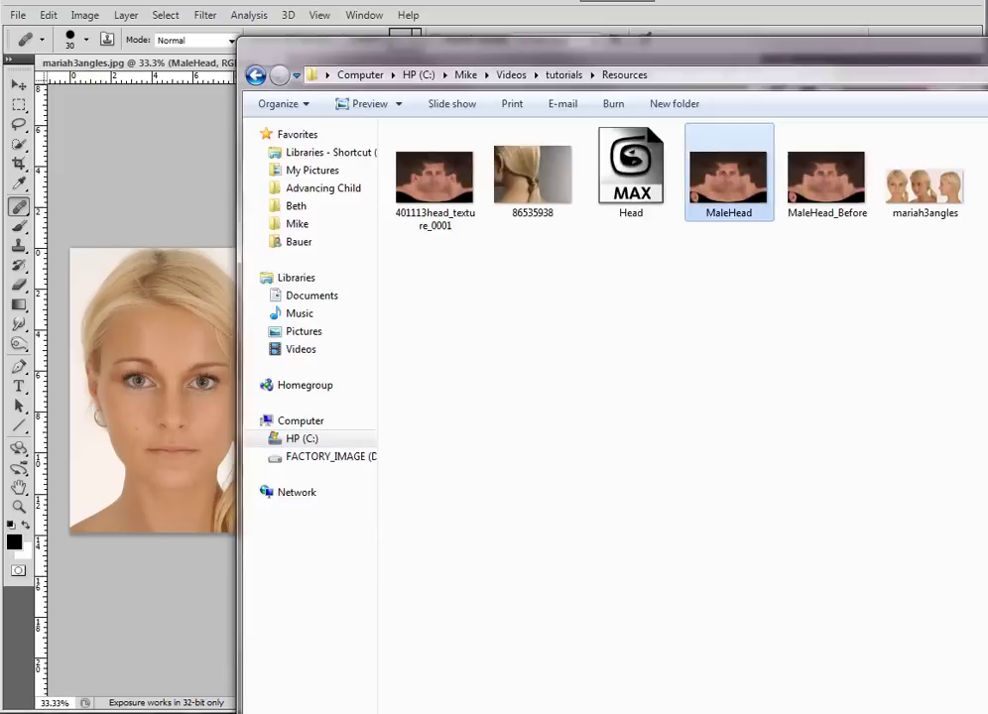
drag(730, 194, 532, 70)
Step: Delete the placed MaleHead layer from the mariah3angles document and return to the MaleHead document
click(180, 63)
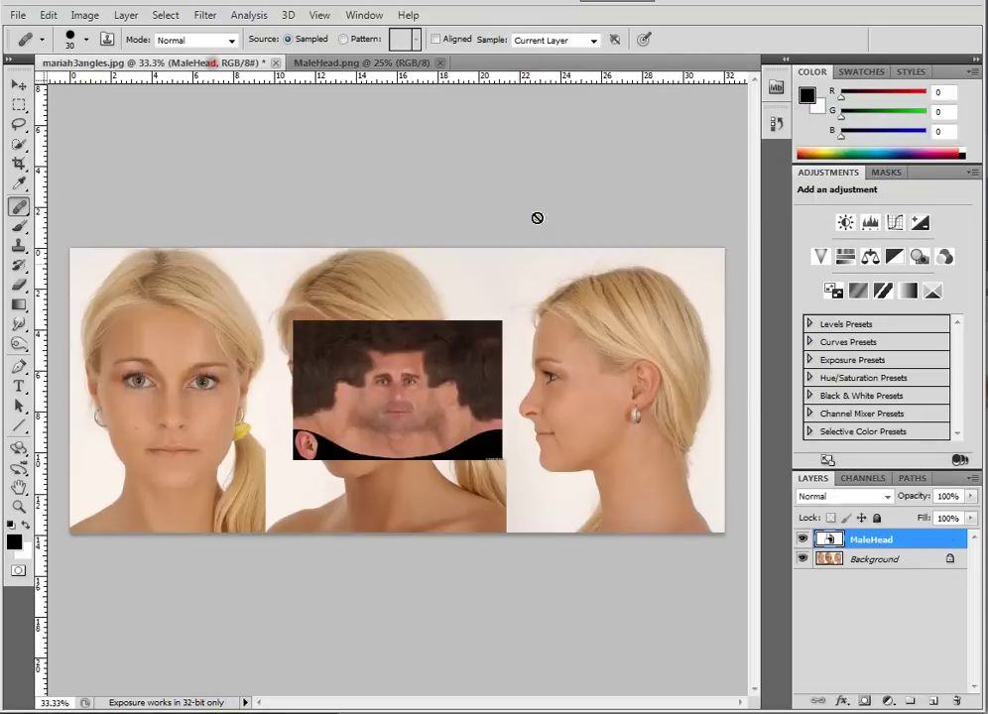
click(954, 701)
click(259, 62)
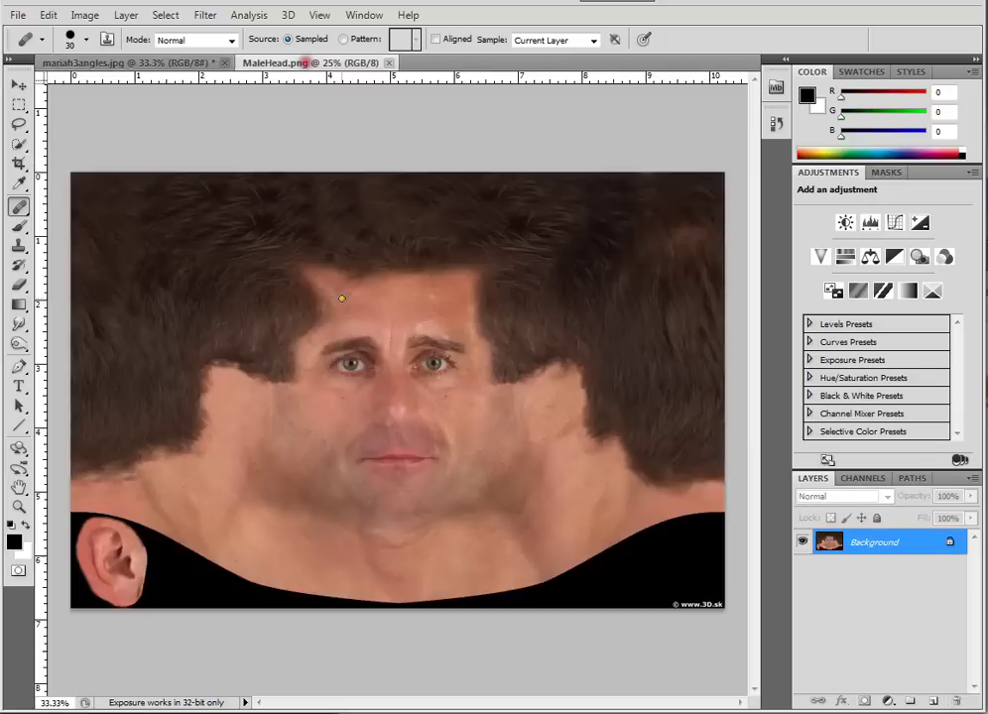
Step: Compare the MaleHead texture with the textured head model in 3ds Max and the mariah3angles reference photos
drag(981, 260, 645, 218)
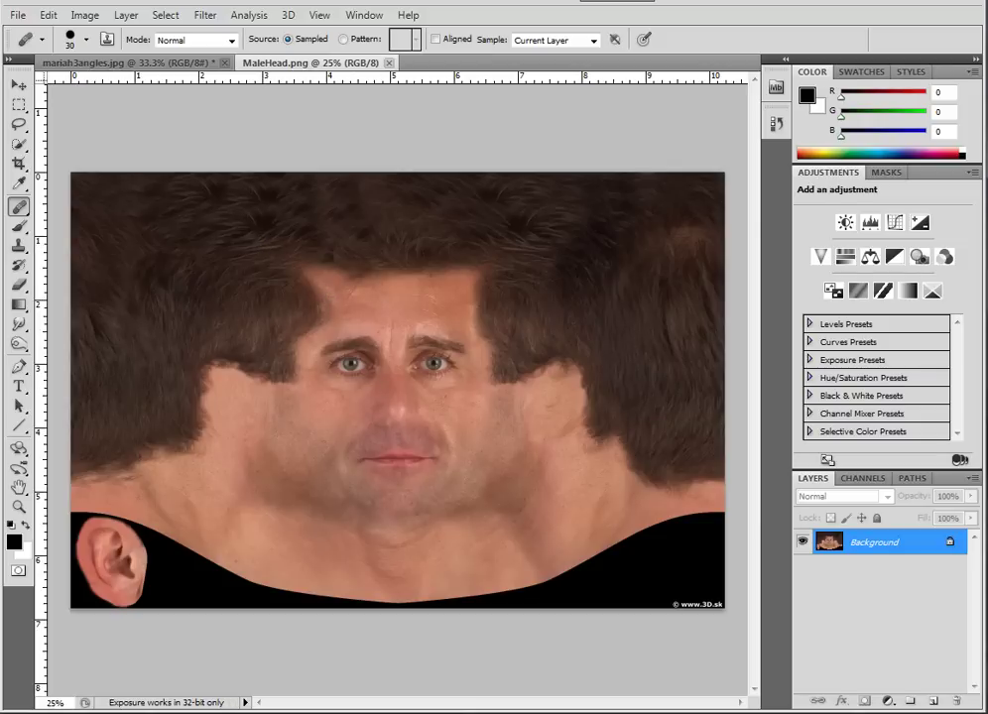
click(132, 710)
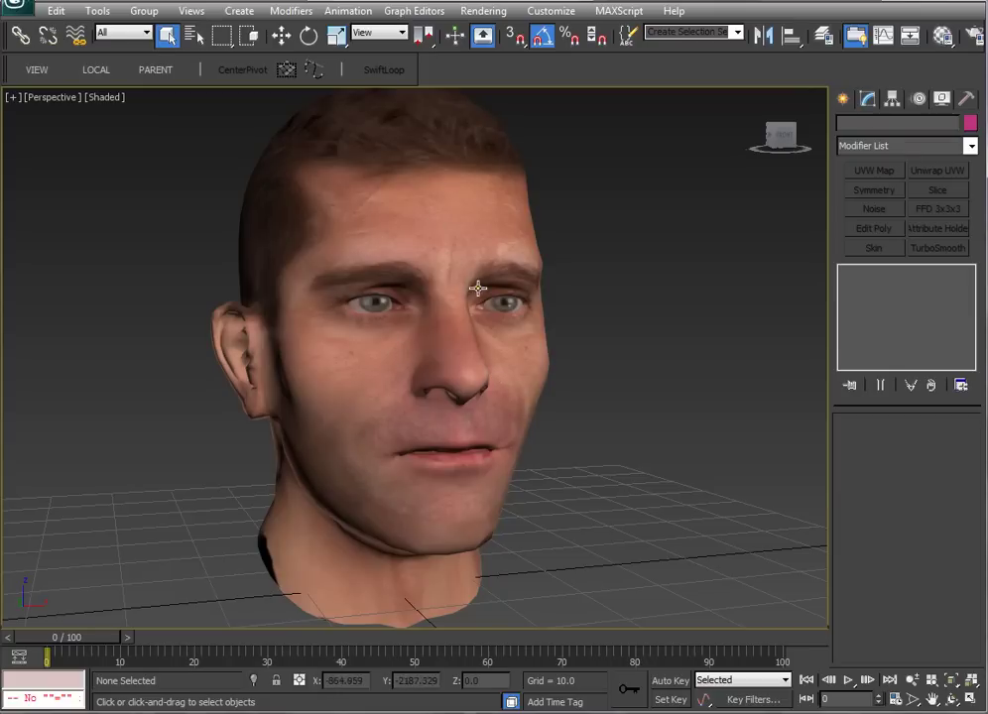
click(908, 1)
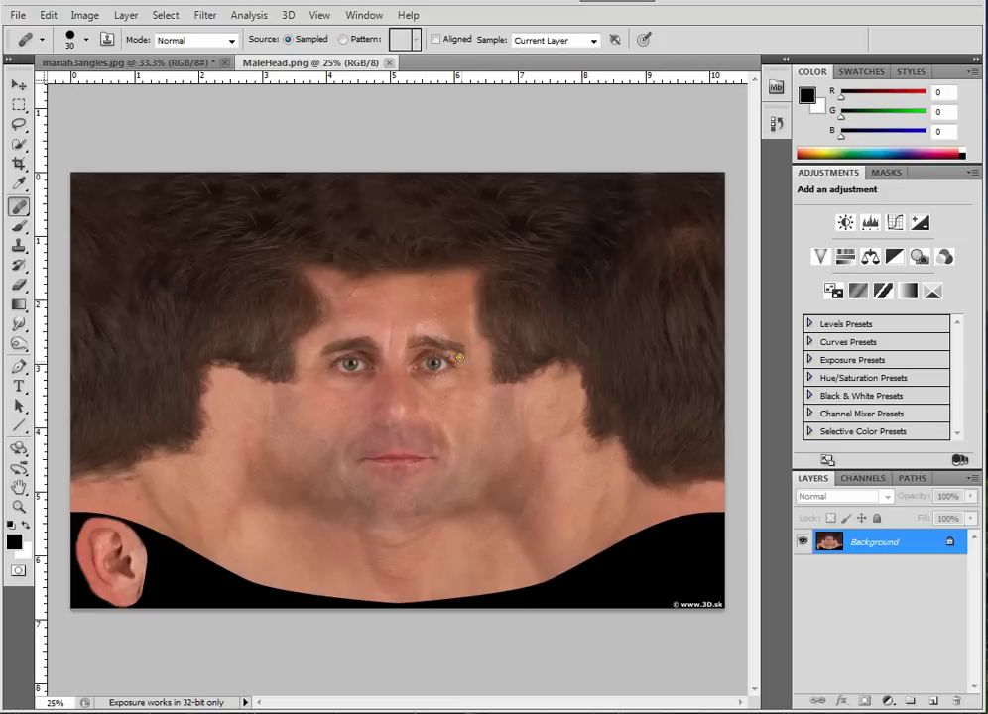
click(99, 62)
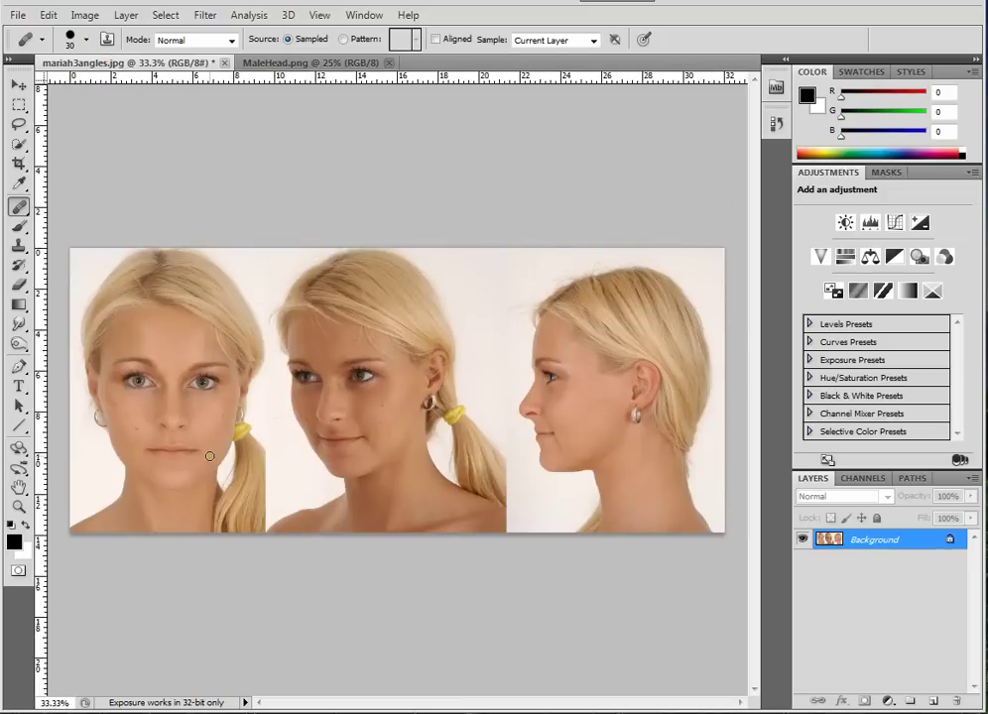
click(303, 64)
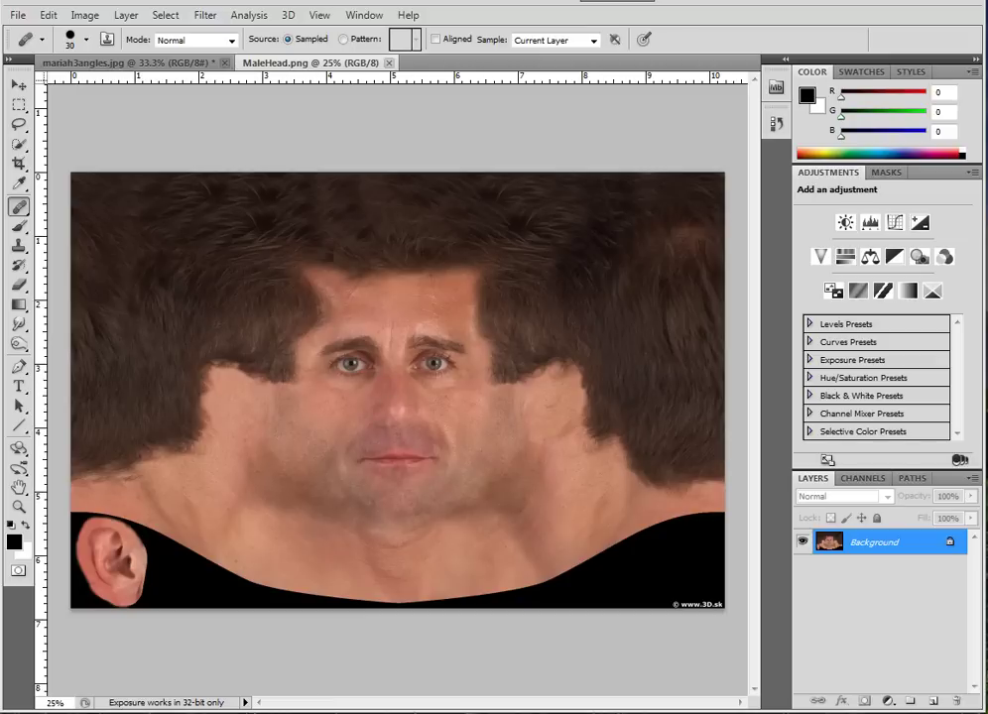
mouse_move(134, 713)
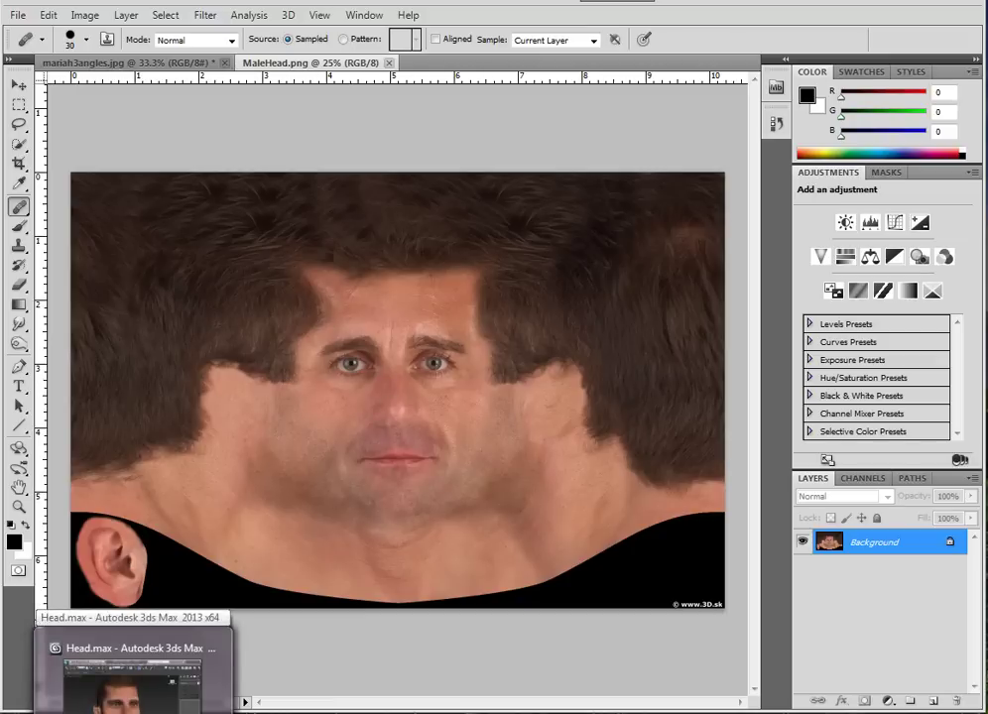
click(134, 675)
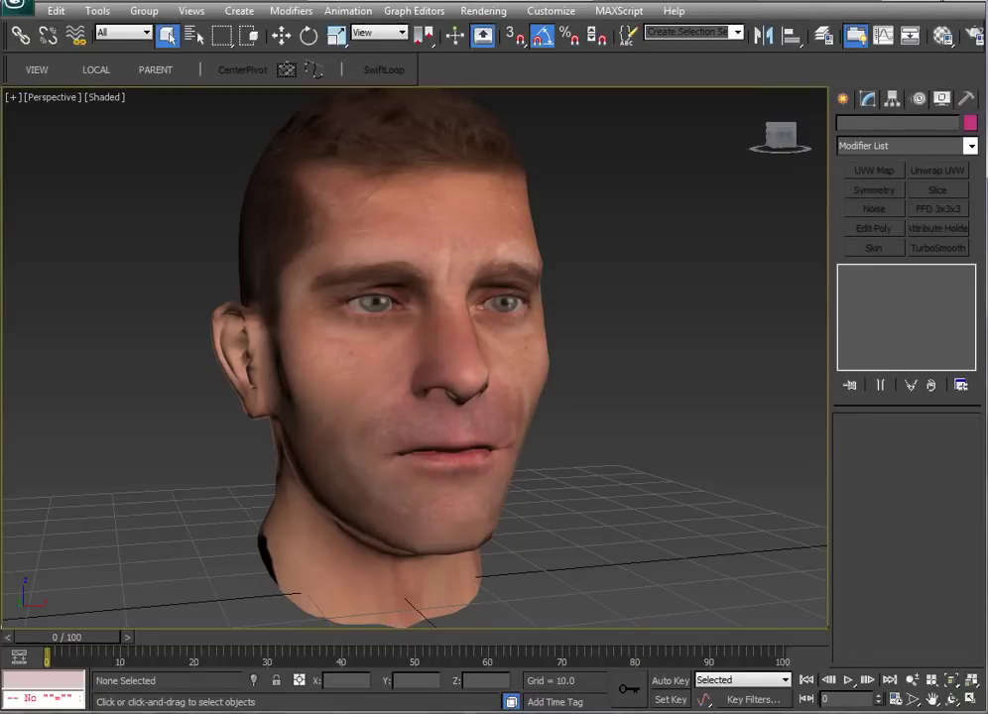
key(alt+Tab)
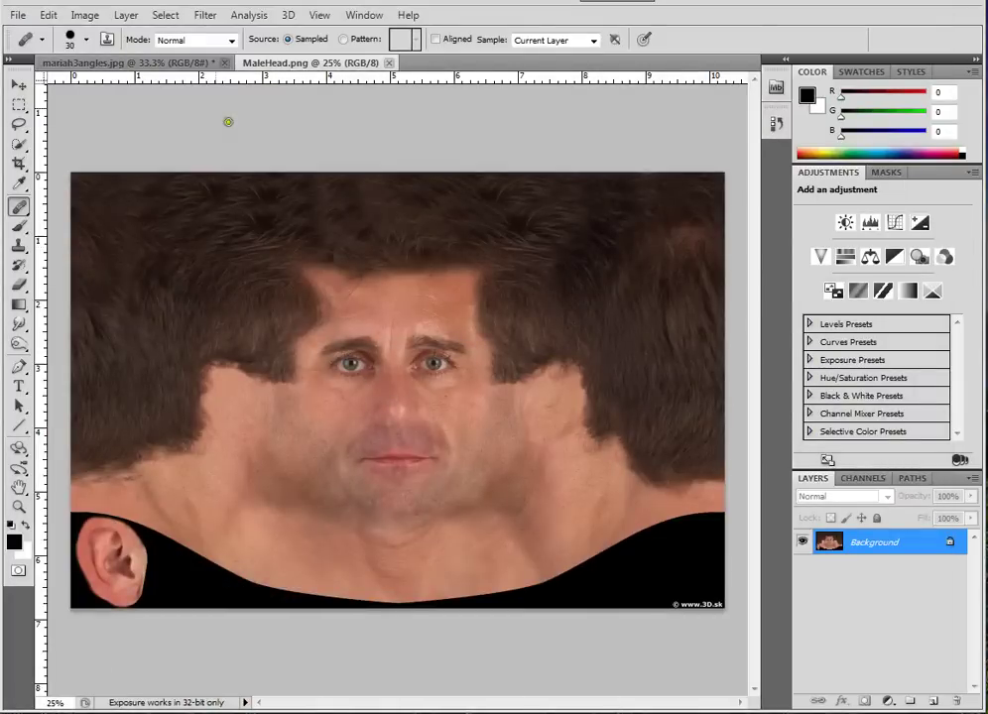
Step: Activate the Rectangular Marquee tool for the mariah3angles document and compare its front view with the MaleHead texture
click(135, 64)
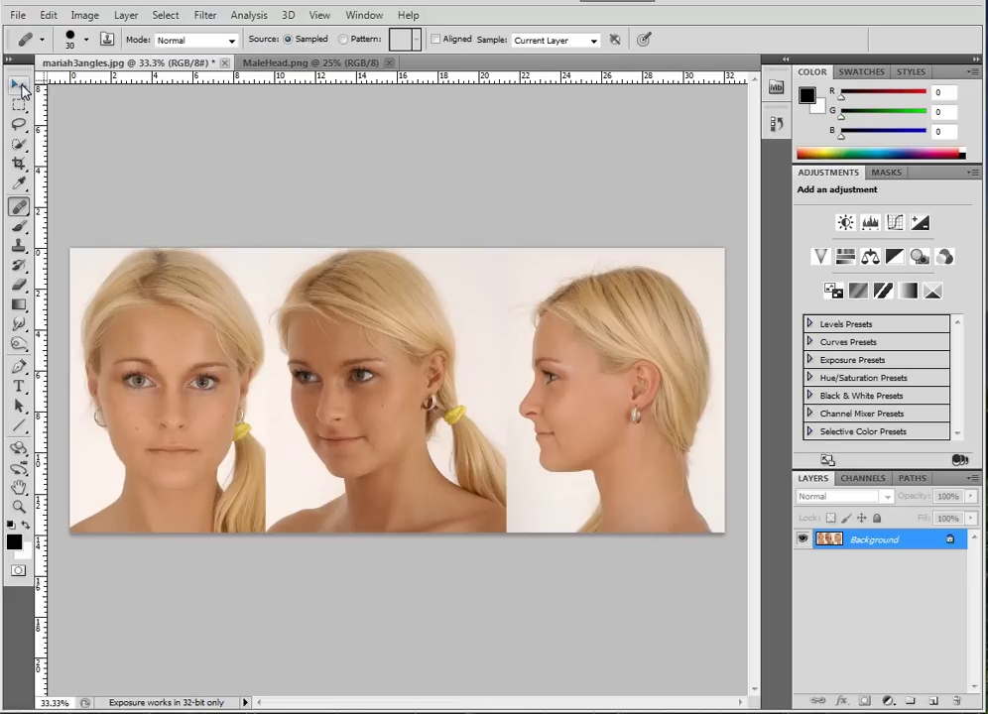
click(19, 85)
click(18, 104)
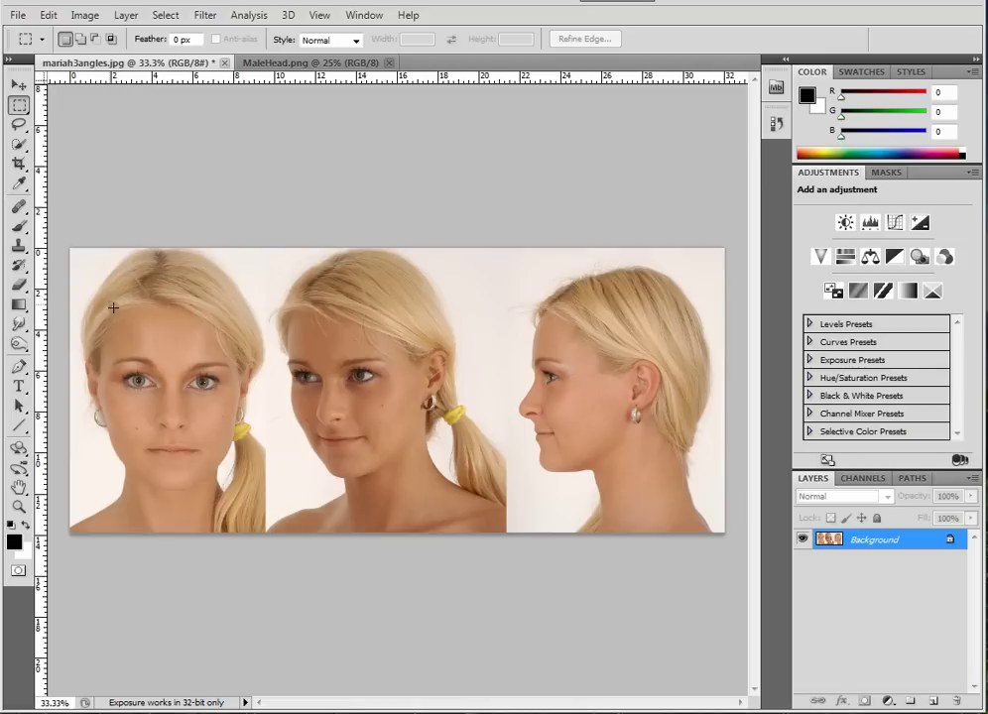
click(287, 62)
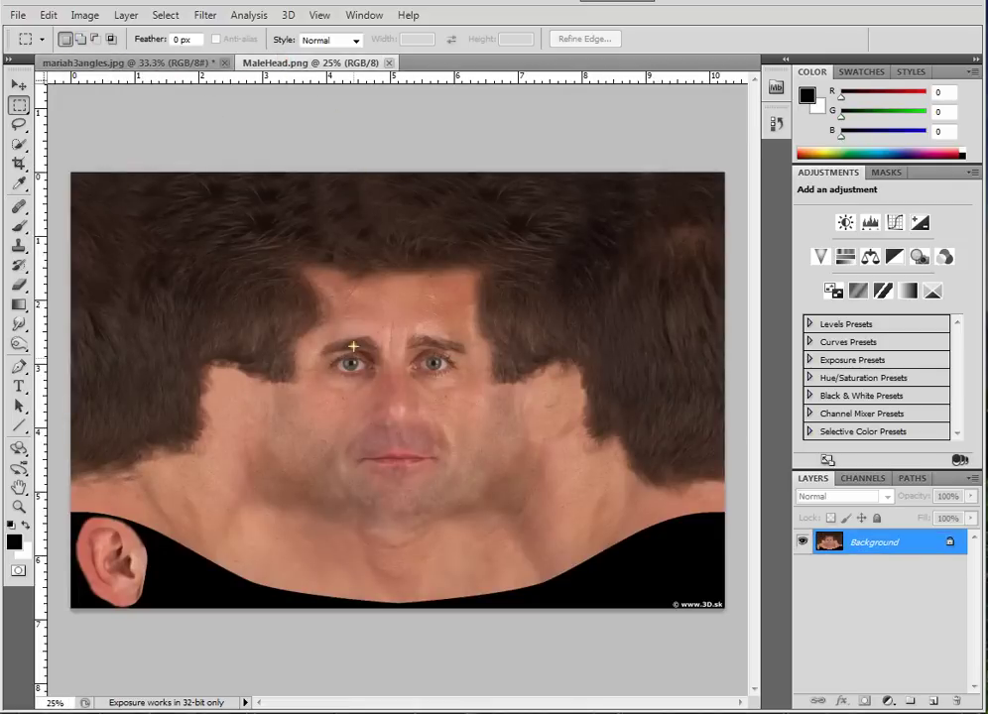
click(103, 63)
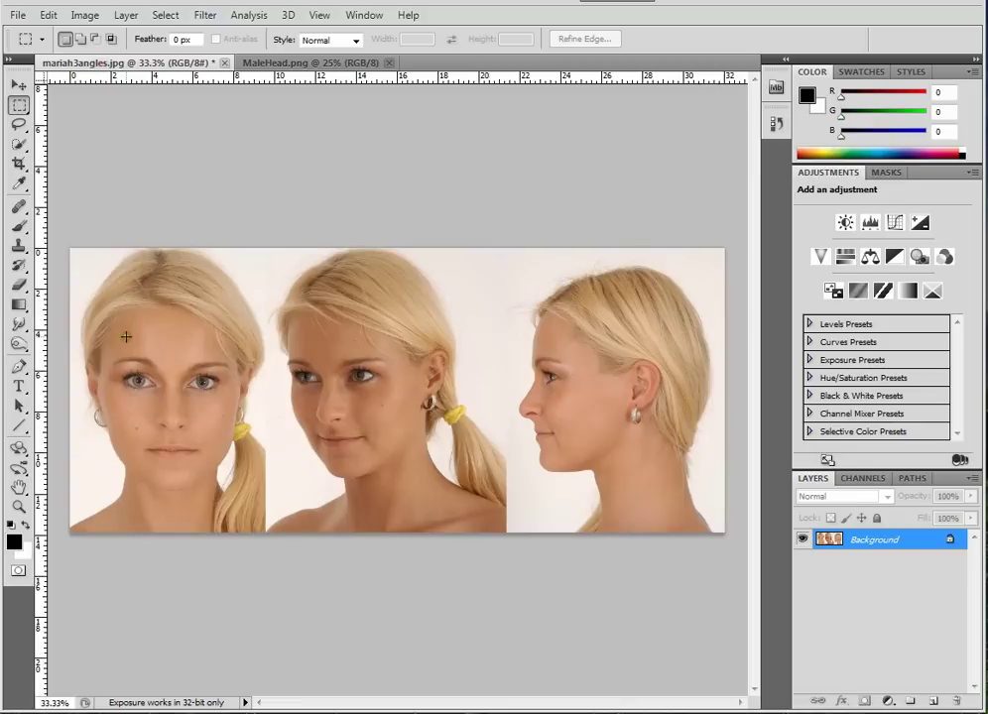
Step: Check the pixel dimensions and resolution of the mariah3angles image
click(98, 13)
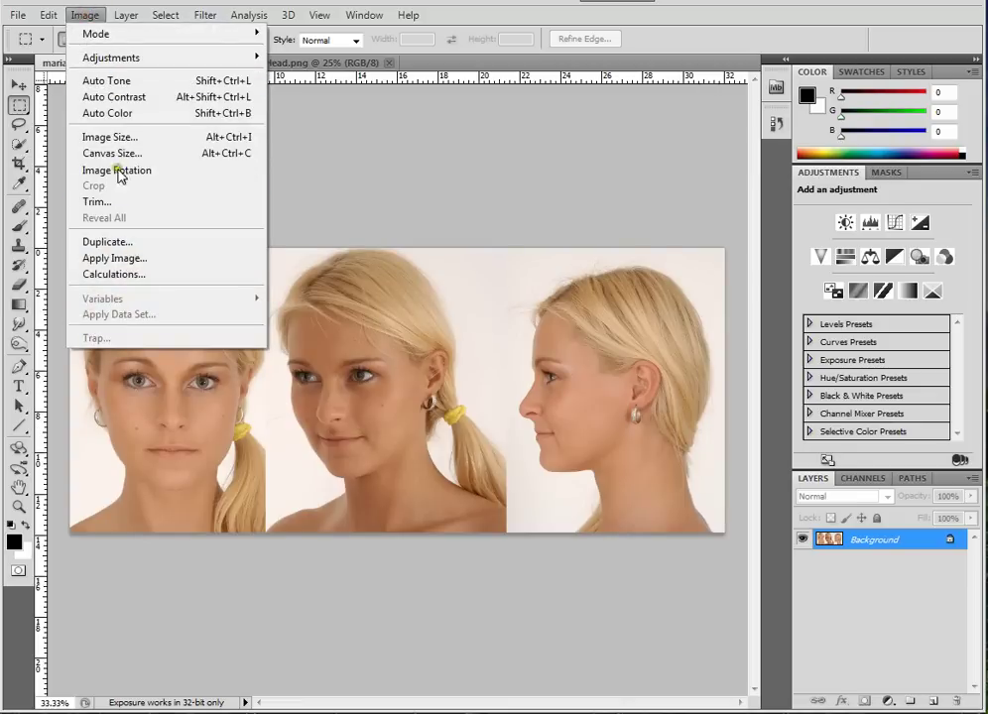
click(109, 133)
drag(585, 38, 547, 95)
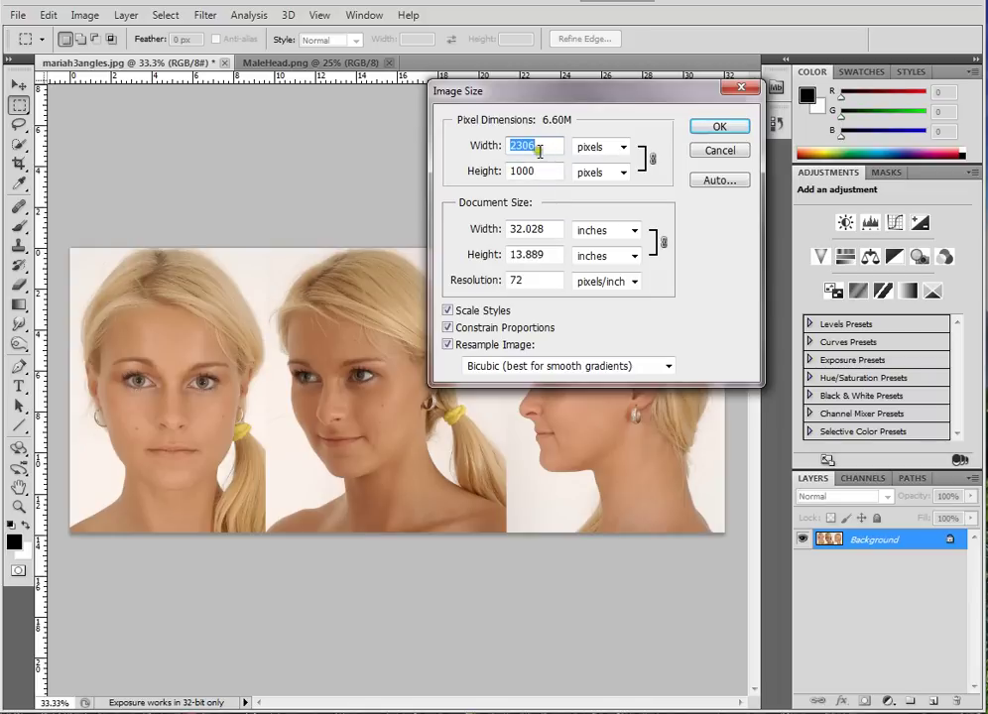
click(725, 128)
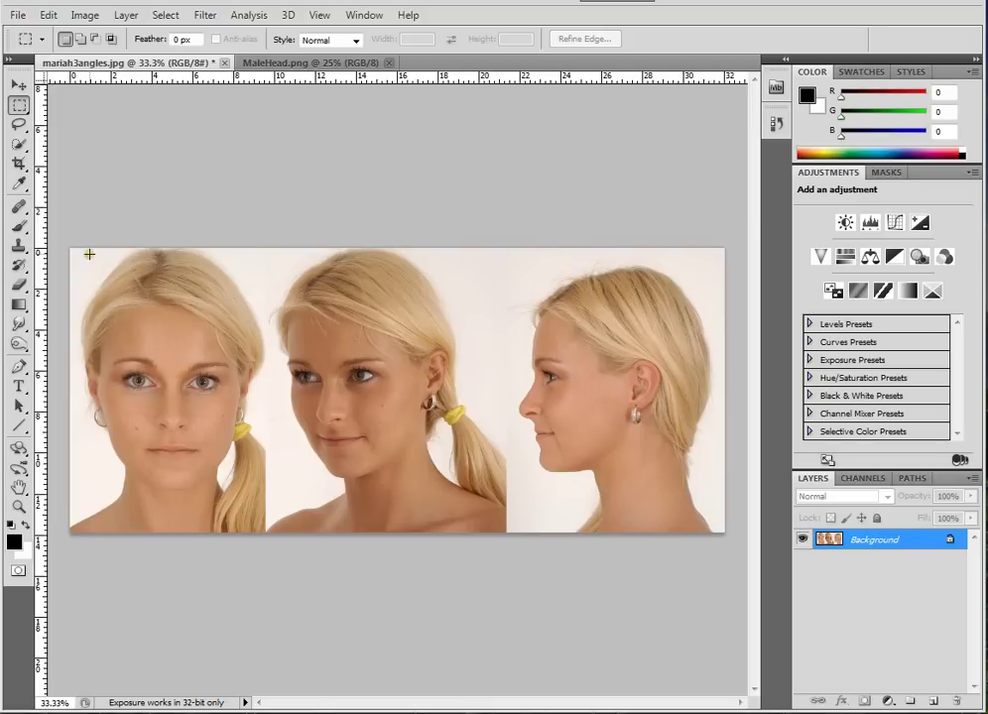
Step: Select the woman's front-view head with a rectangular marquee and copy it into the MaleHead document over the man's face
drag(90, 254, 241, 524)
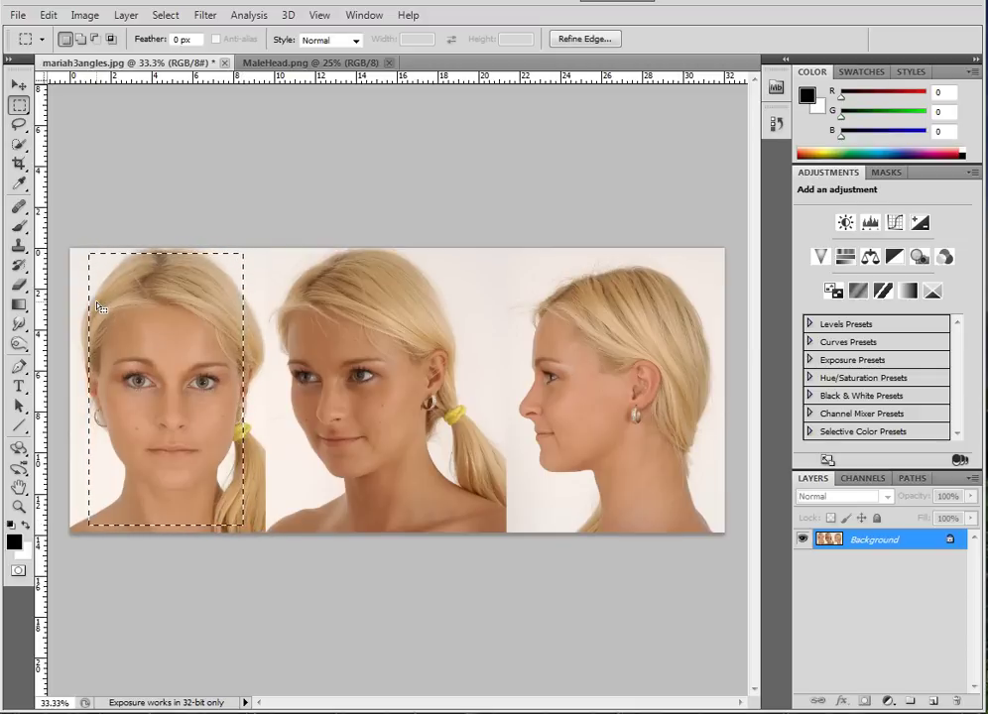
key(v)
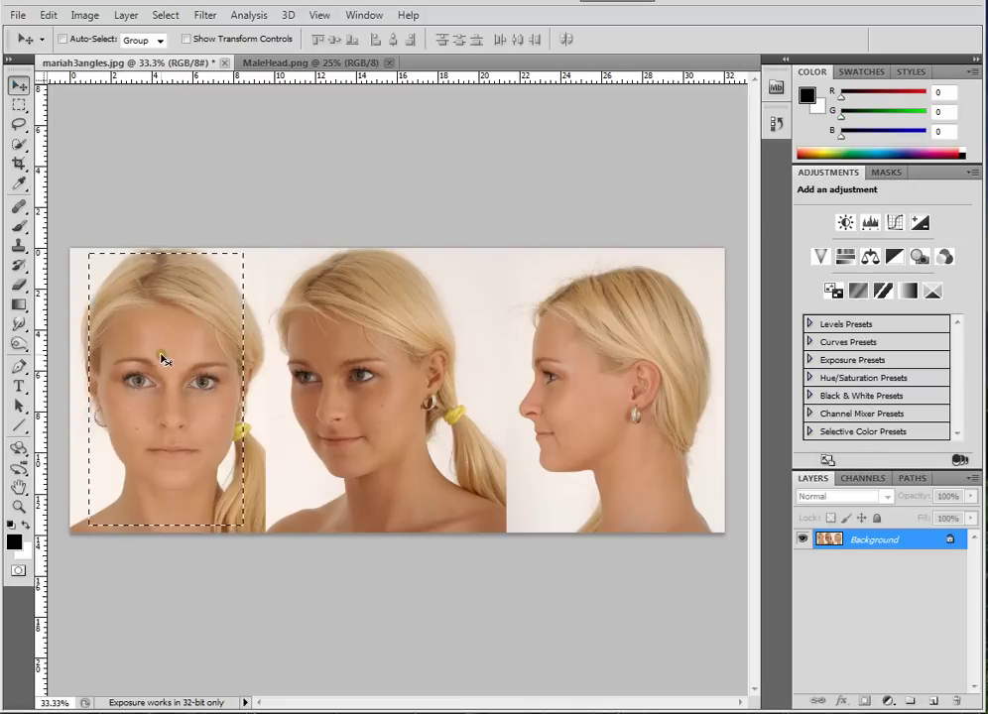
drag(163, 349, 397, 381)
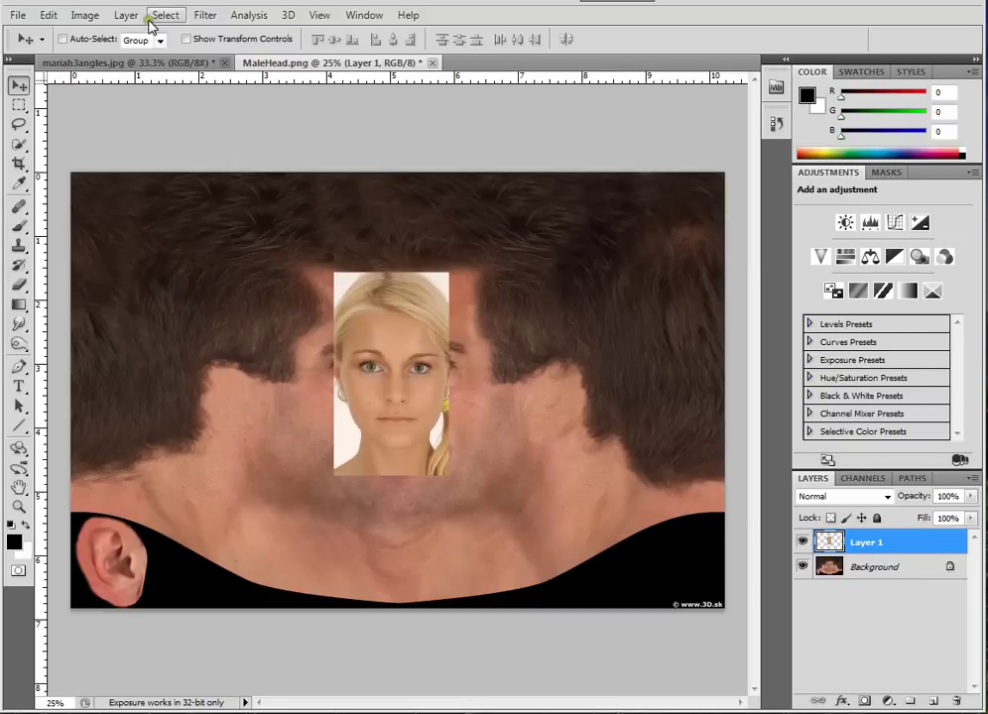
Step: Check the pixel dimensions and resolution of the MaleHead image
click(85, 15)
click(110, 134)
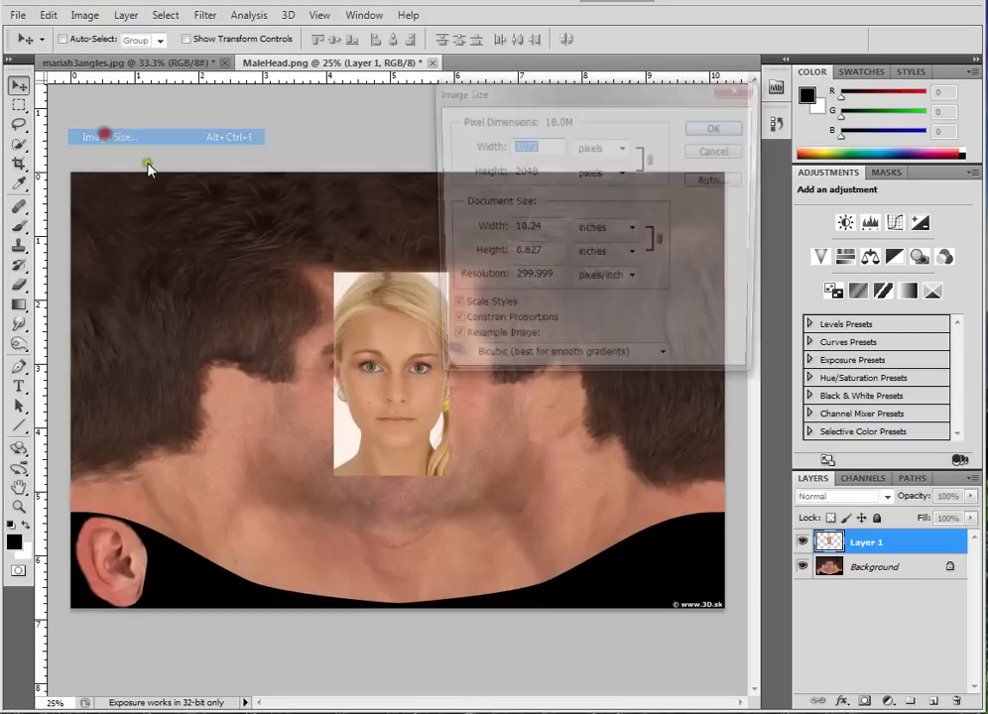
drag(557, 93, 487, 125)
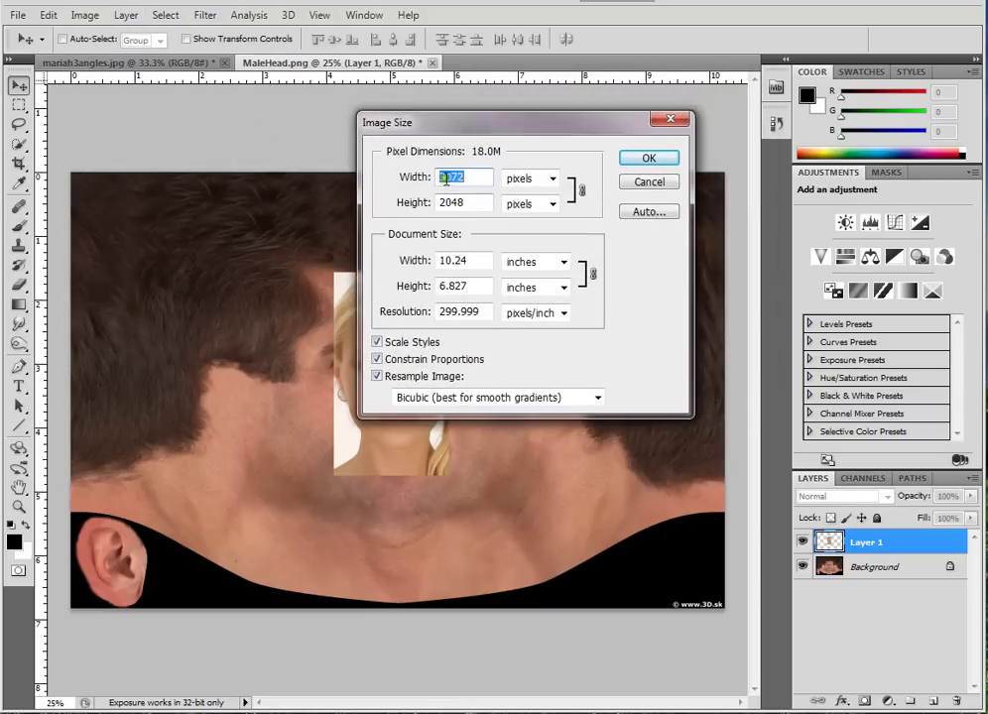
click(650, 157)
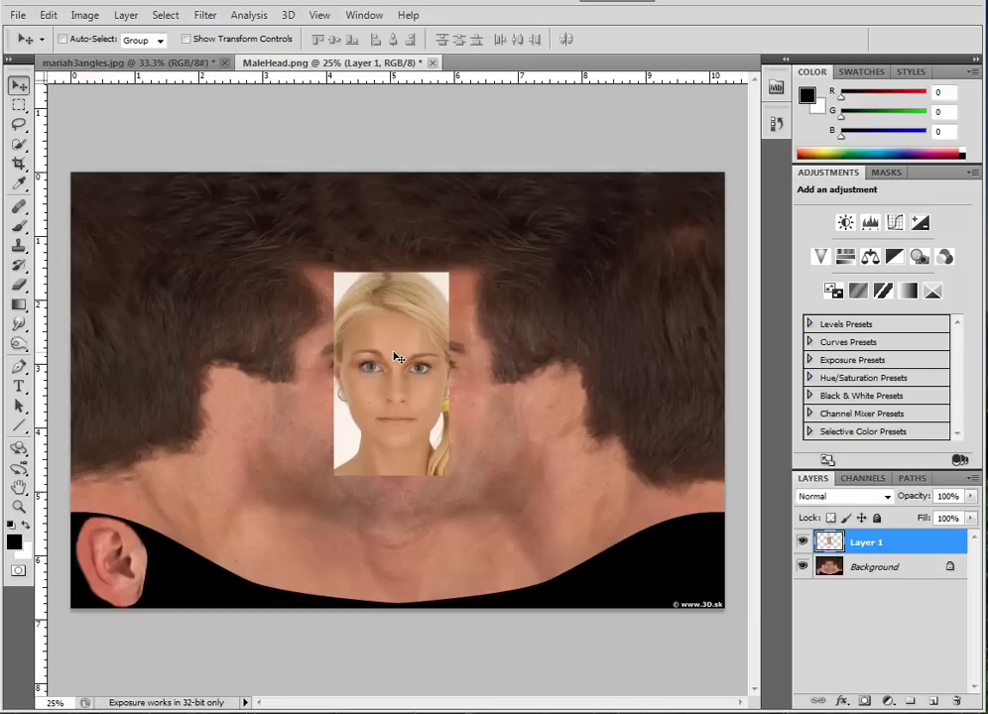
Step: Scale the woman's face layer proportionally to about 191% and position it over the man's face
key(ctrl+t)
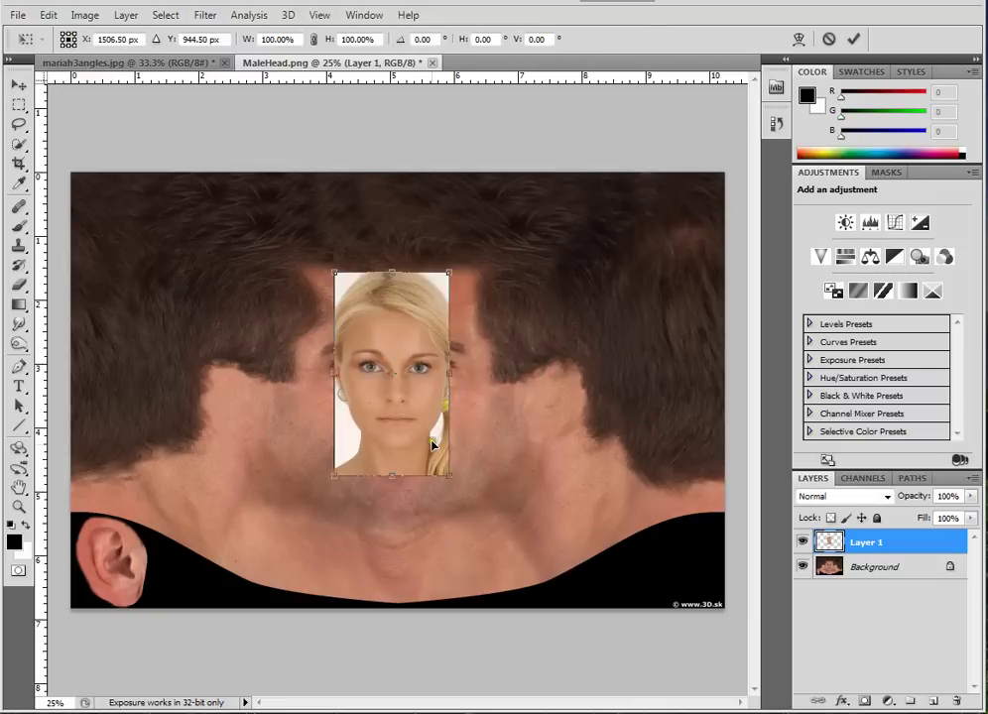
drag(443, 472, 525, 537)
mouse_move(457, 442)
mouse_down()
mouse_move(627, 451)
mouse_move(467, 456)
mouse_move(437, 445)
mouse_move(444, 456)
mouse_up()
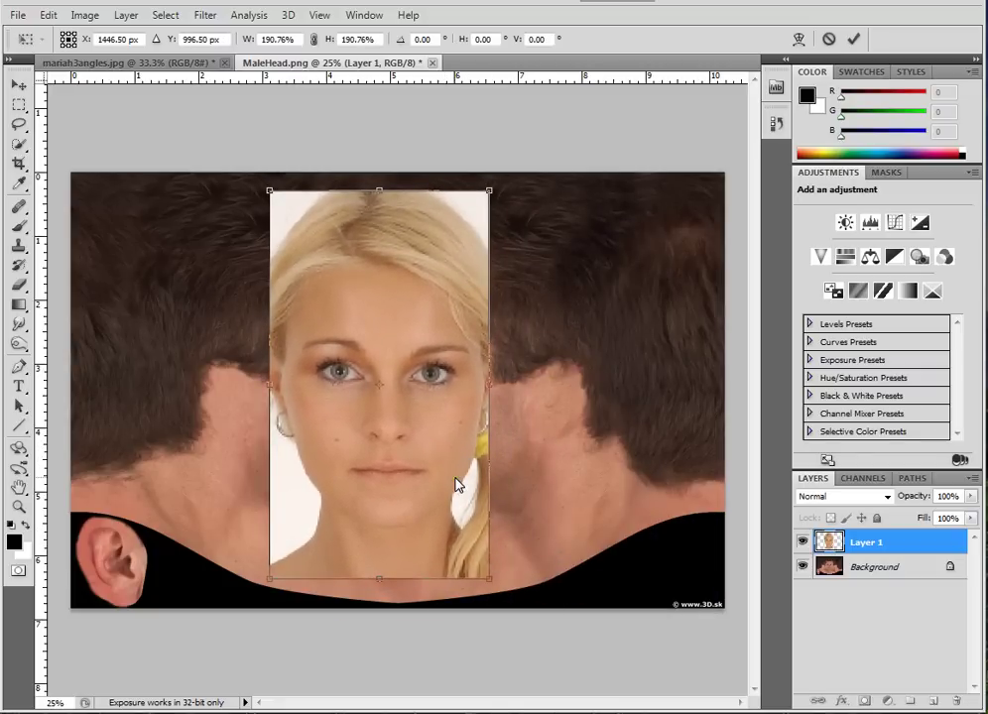
key(Return)
Step: Set the woman's face layer to 65% opacity and move it so its eyes overlap the man's eyes
drag(969, 496, 937, 513)
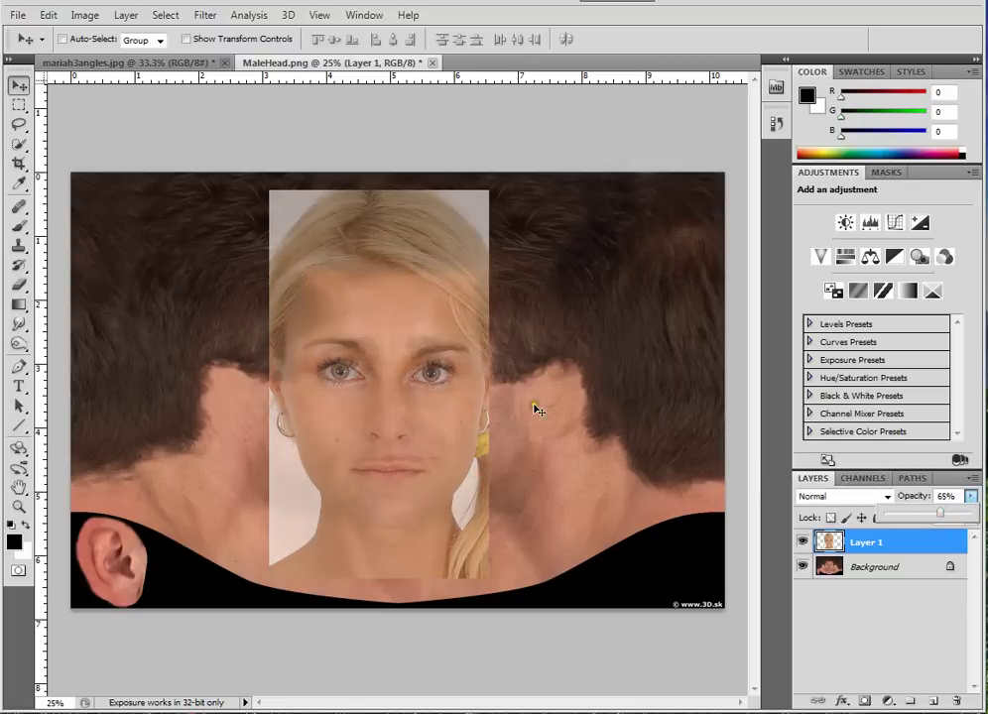
scroll(440, 396, up, 5)
scroll(406, 377, up, 2)
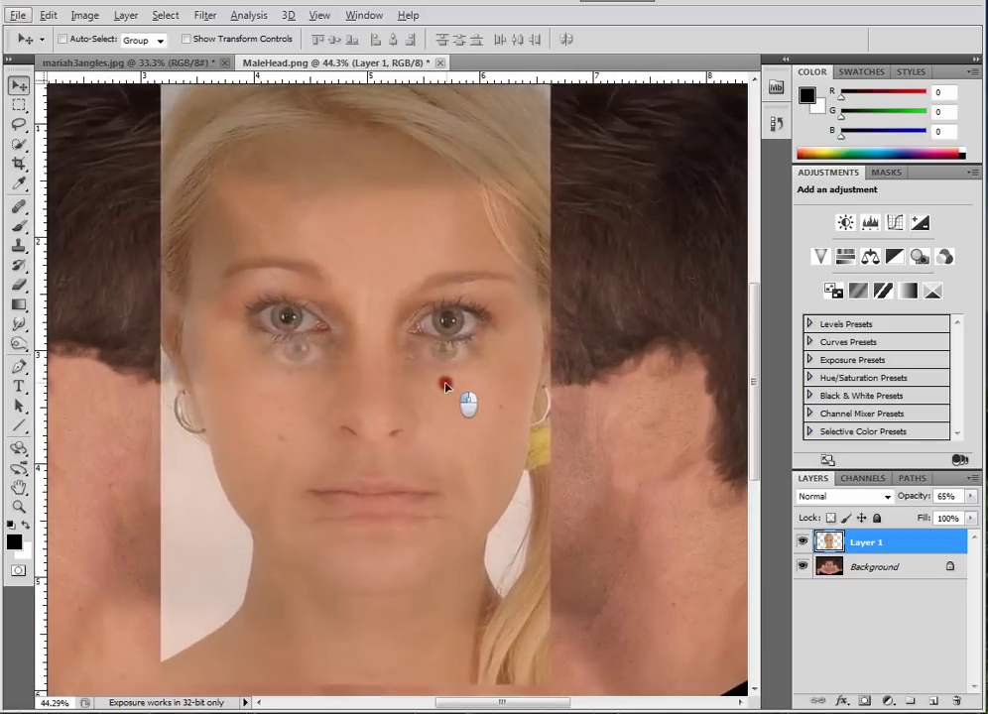
drag(454, 383, 442, 411)
Step: Scale the woman's face layer proportionally to 91.84% and move it so her eyes line up with the man's eyes
key(ctrl+t)
scroll(248, 260, down, 2)
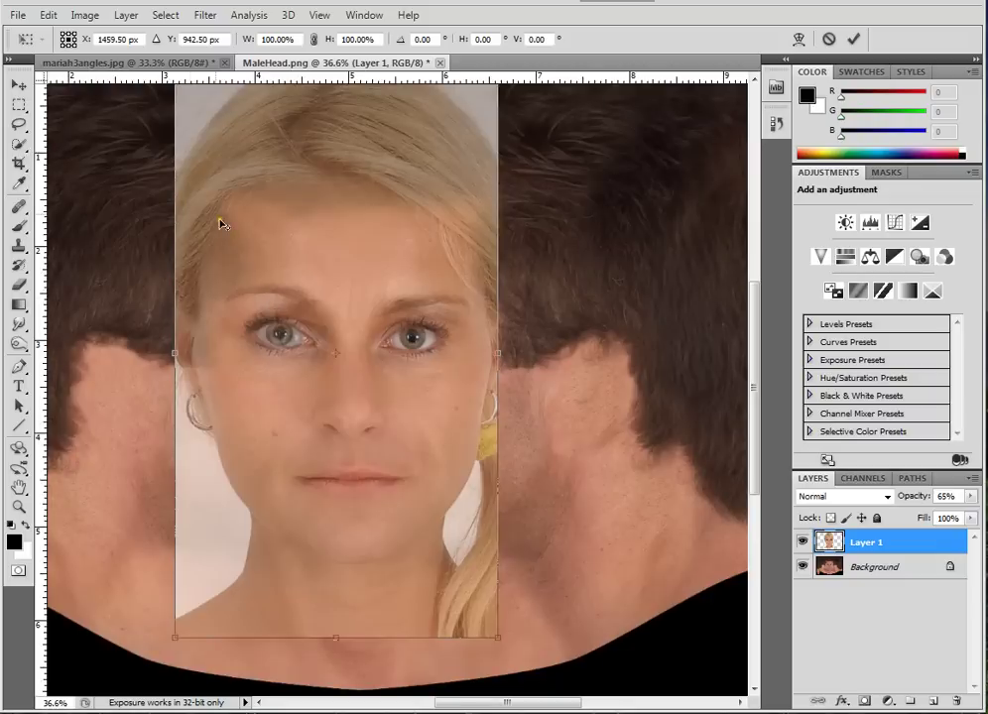
drag(181, 89, 213, 123)
scroll(308, 279, up, 2)
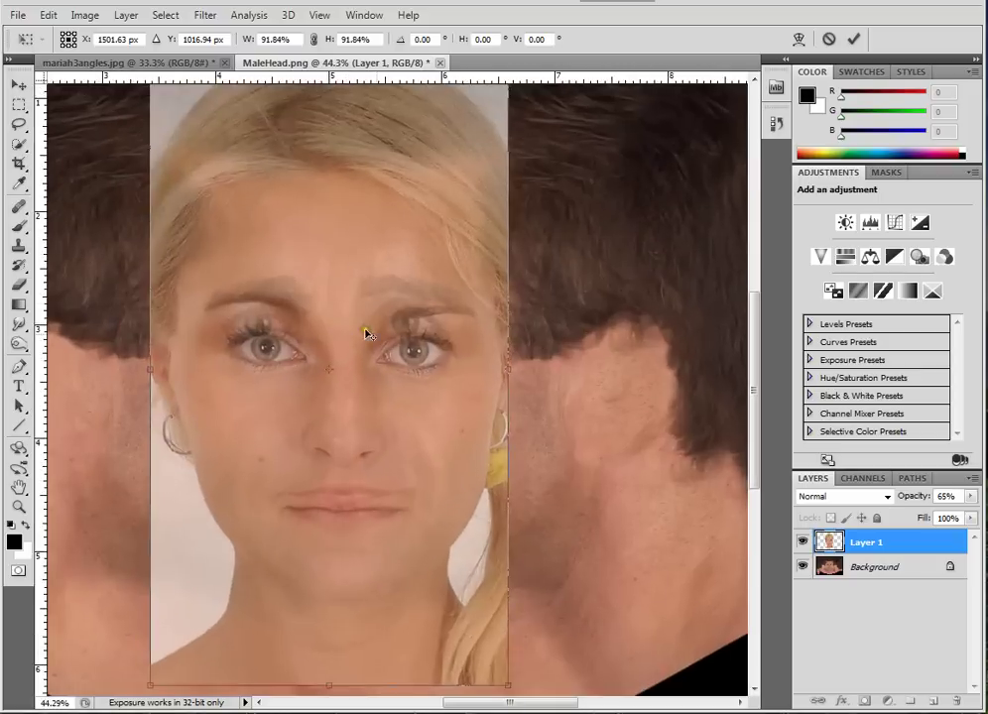
scroll(380, 341, up, 1)
drag(372, 423, 363, 427)
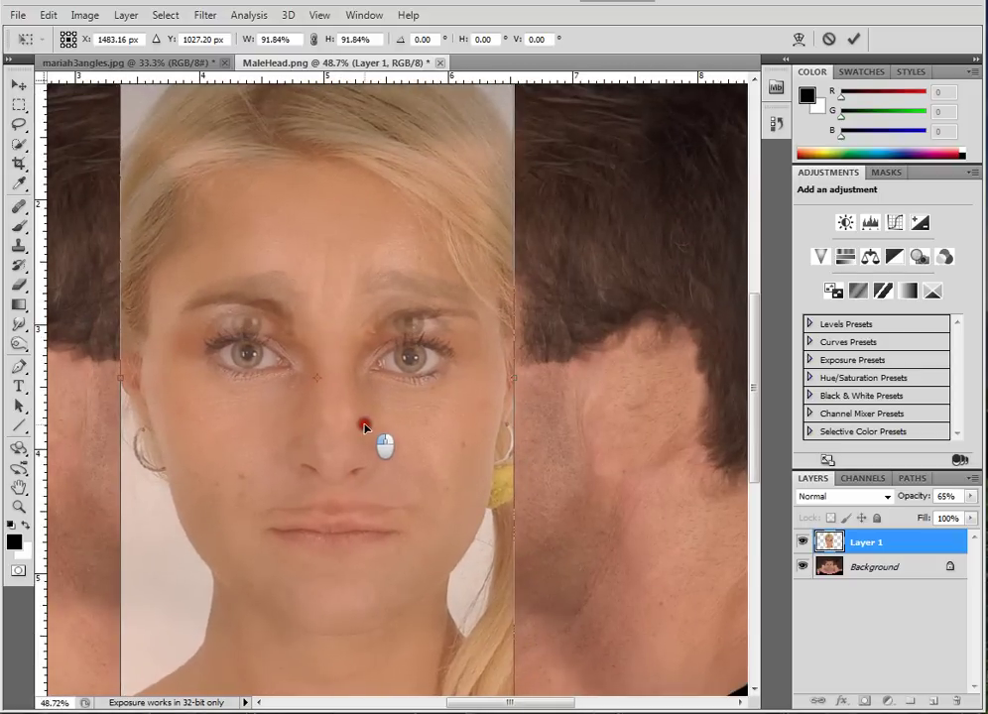
drag(363, 428, 362, 396)
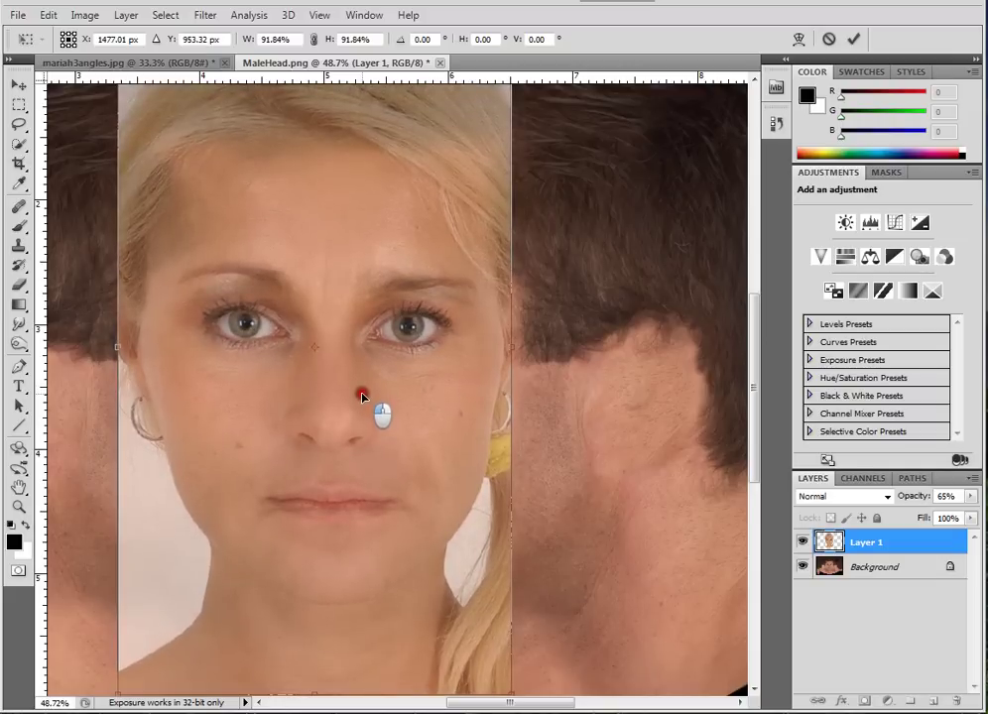
Step: Raise the woman's face layer to 100% opacity and apply the transformation
scroll(379, 434, down, 3)
scroll(414, 465, up, 1)
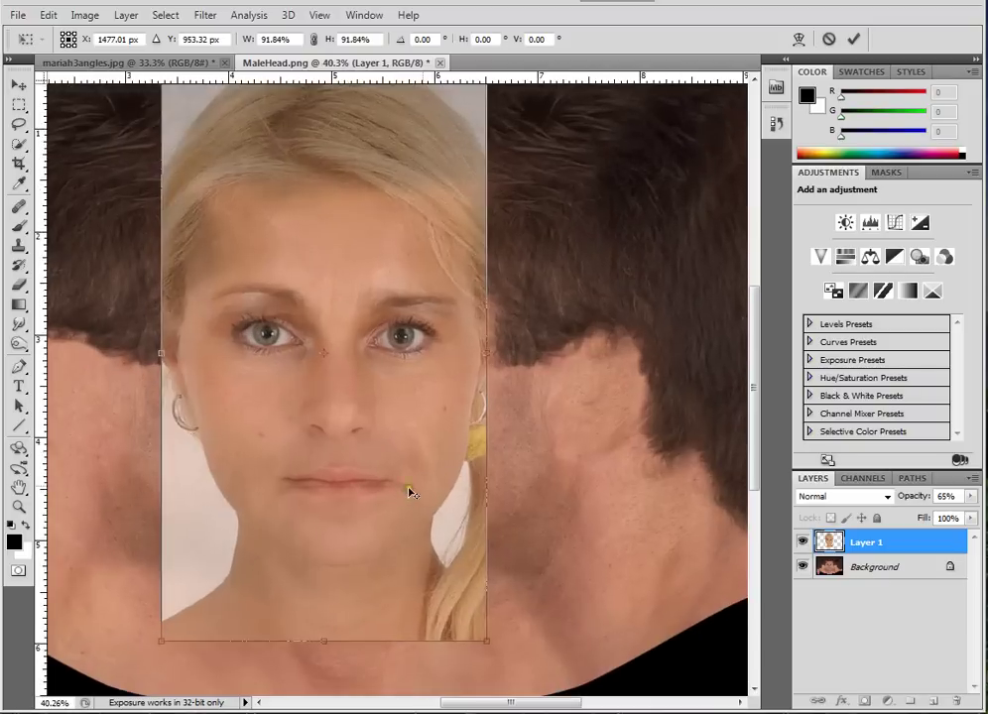
click(970, 497)
drag(941, 514, 982, 520)
click(852, 39)
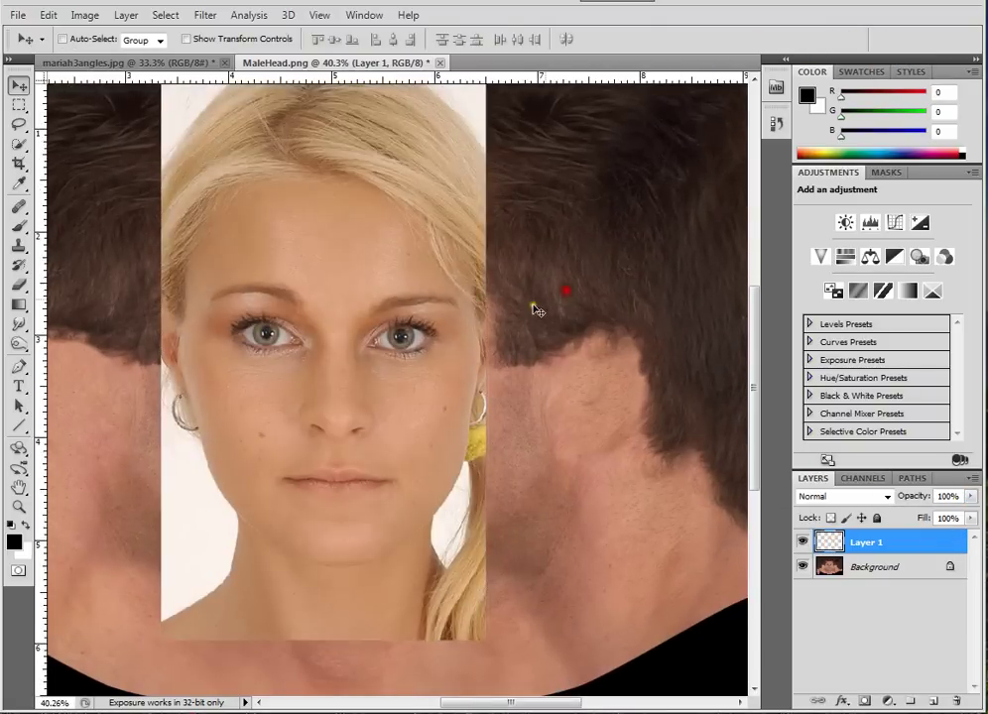
Step: Place a vertical guide near the horizontal middle of the texture and hide Layer 1
scroll(453, 374, down, 1)
scroll(451, 381, up, 1)
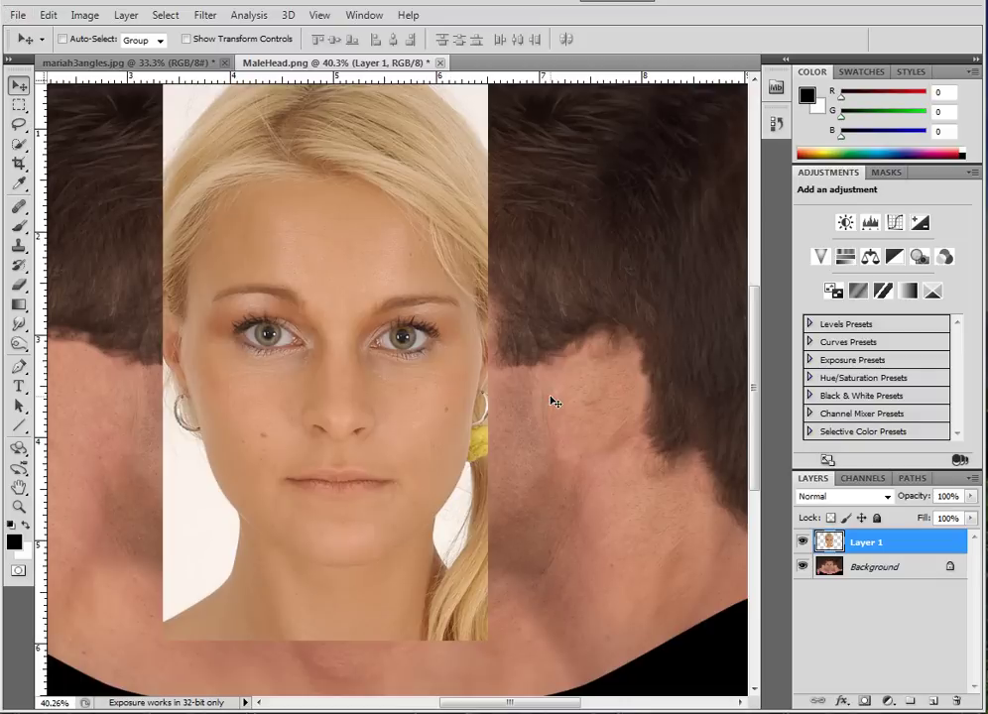
scroll(514, 398, down, 1)
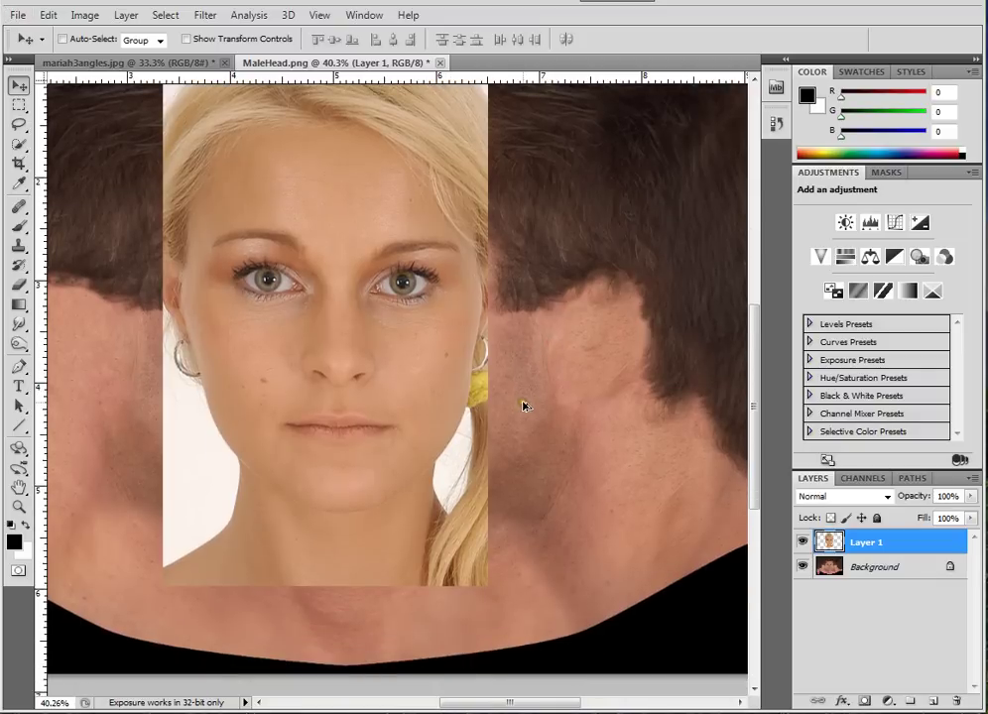
scroll(517, 412, down, 1)
scroll(515, 414, down, 1)
drag(39, 273, 396, 373)
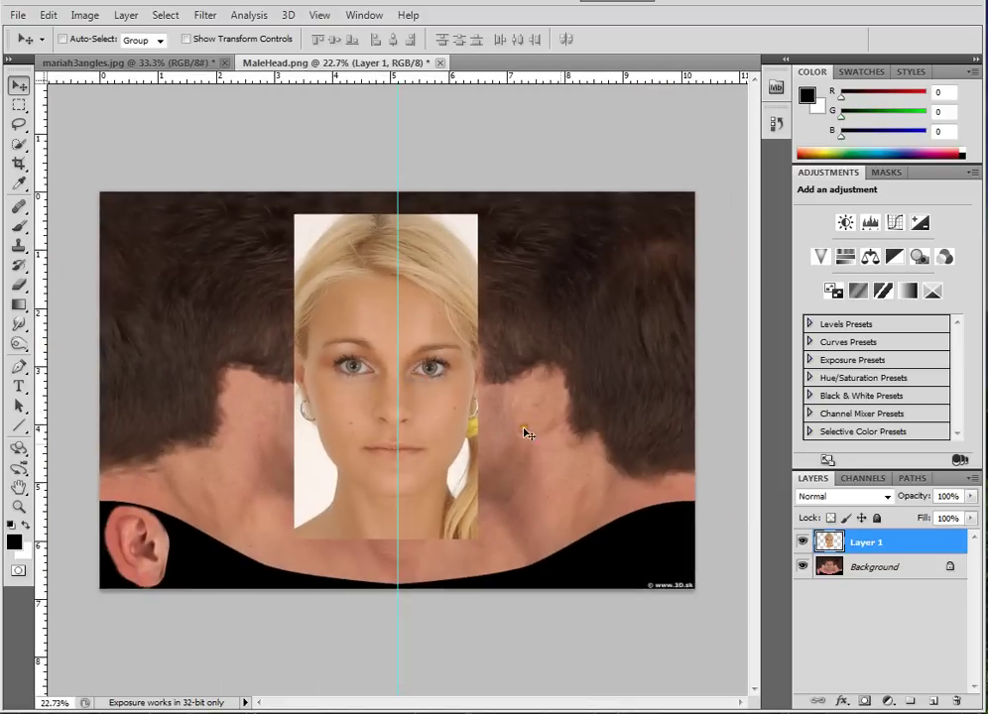
click(802, 542)
scroll(426, 396, up, 3)
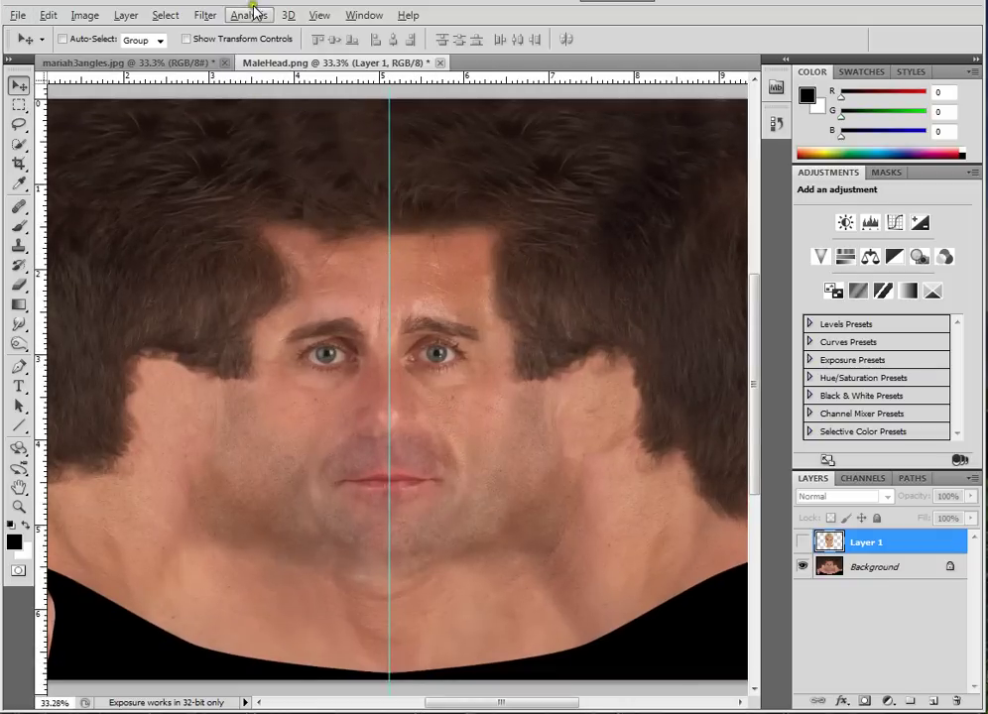
click(320, 15)
mouse_move(301, 28)
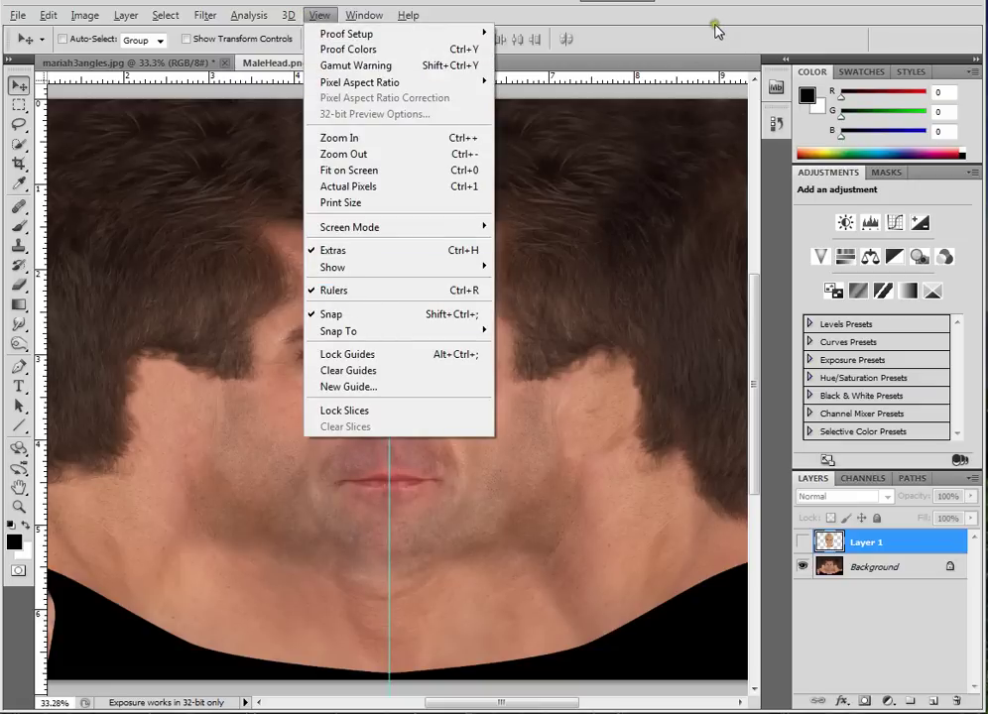
click(712, 25)
Step: Move the vertical guide to the centre line of the man's face, midway between his eyes
scroll(397, 449, up, 1)
scroll(396, 434, down, 4)
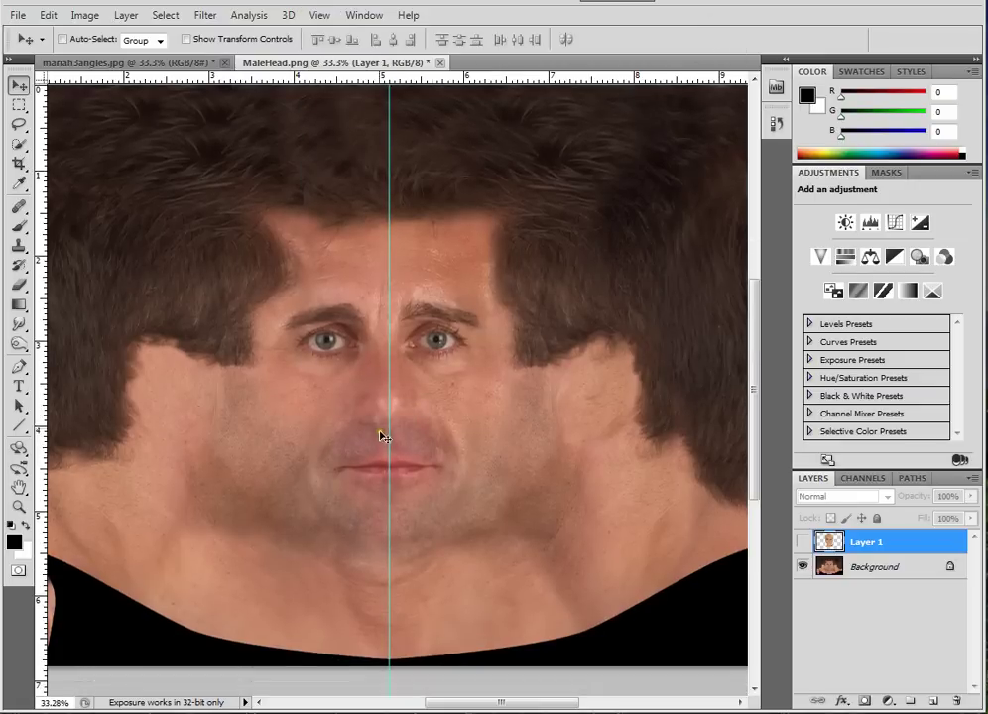
scroll(400, 435, up, 2)
scroll(374, 360, up, 3)
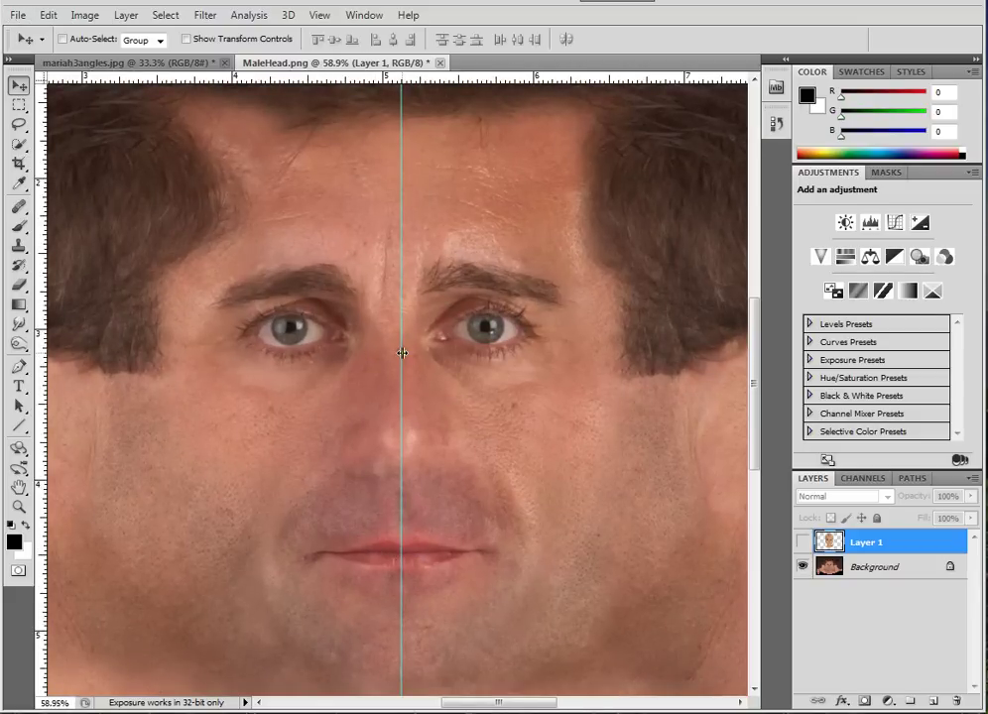
drag(403, 353, 390, 354)
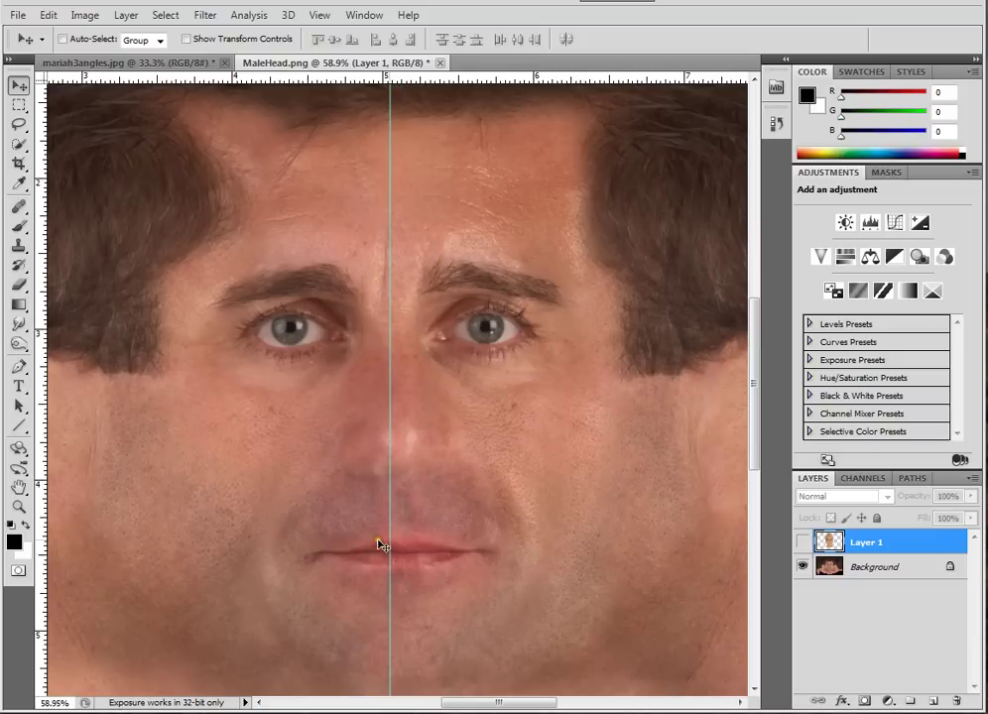
Step: Show Layer 1 again and shift the woman's face slightly upward along the guide
click(127, 62)
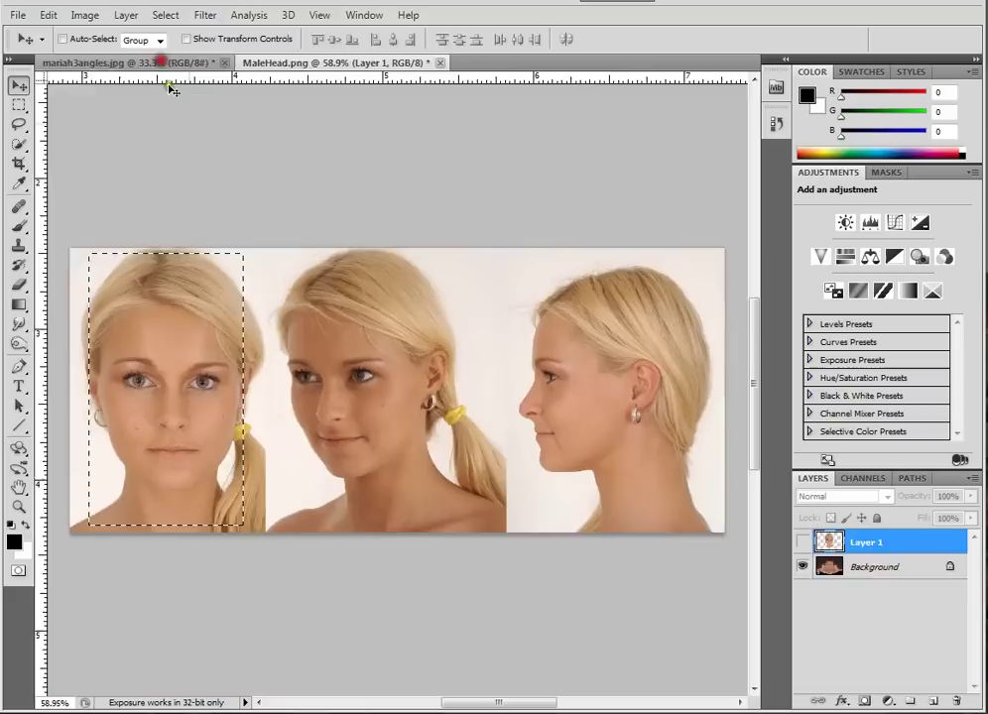
click(288, 63)
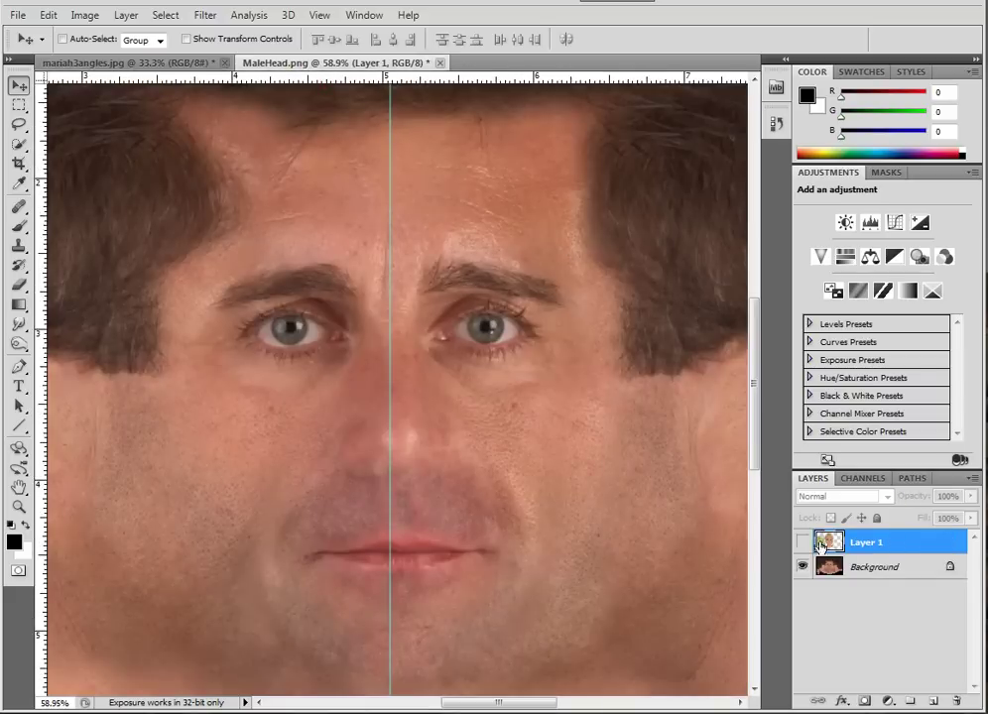
click(802, 542)
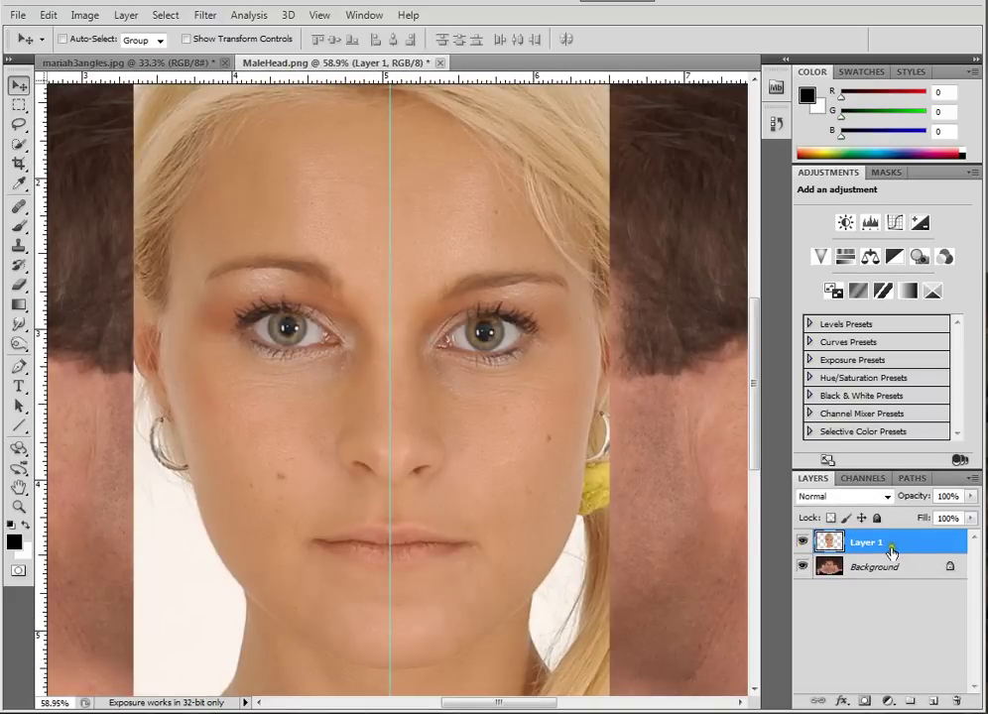
click(903, 543)
drag(416, 370, 416, 361)
Step: Set up the Eraser with a soft round brush of 119 px
scroll(454, 373, down, 2)
scroll(453, 372, down, 1)
scroll(434, 242, up, 1)
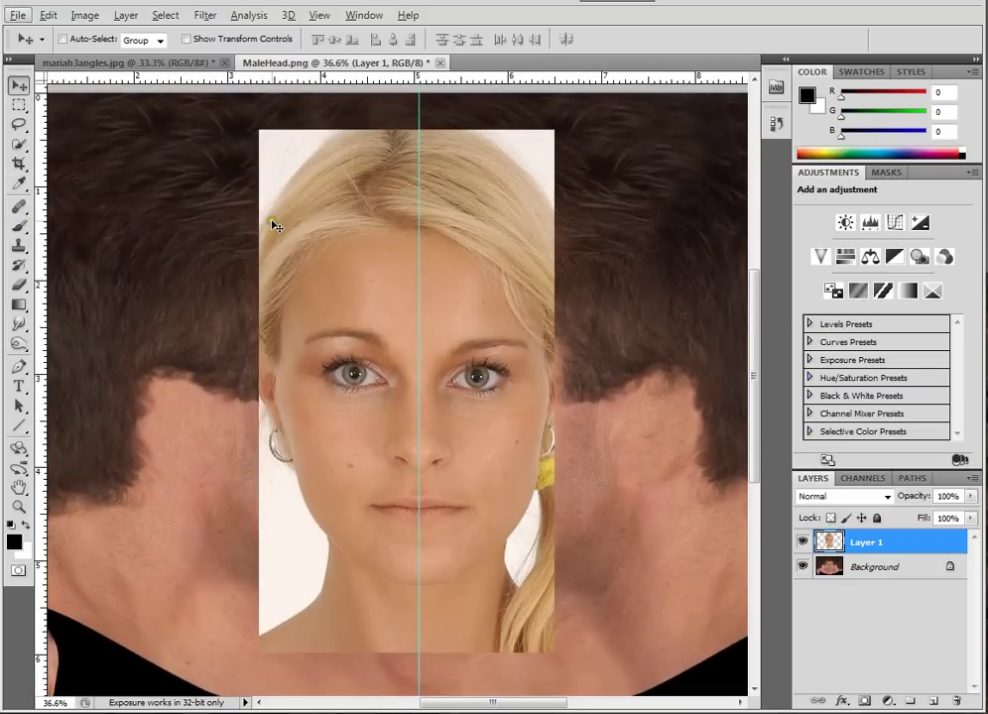
key(e)
key(alt+e)
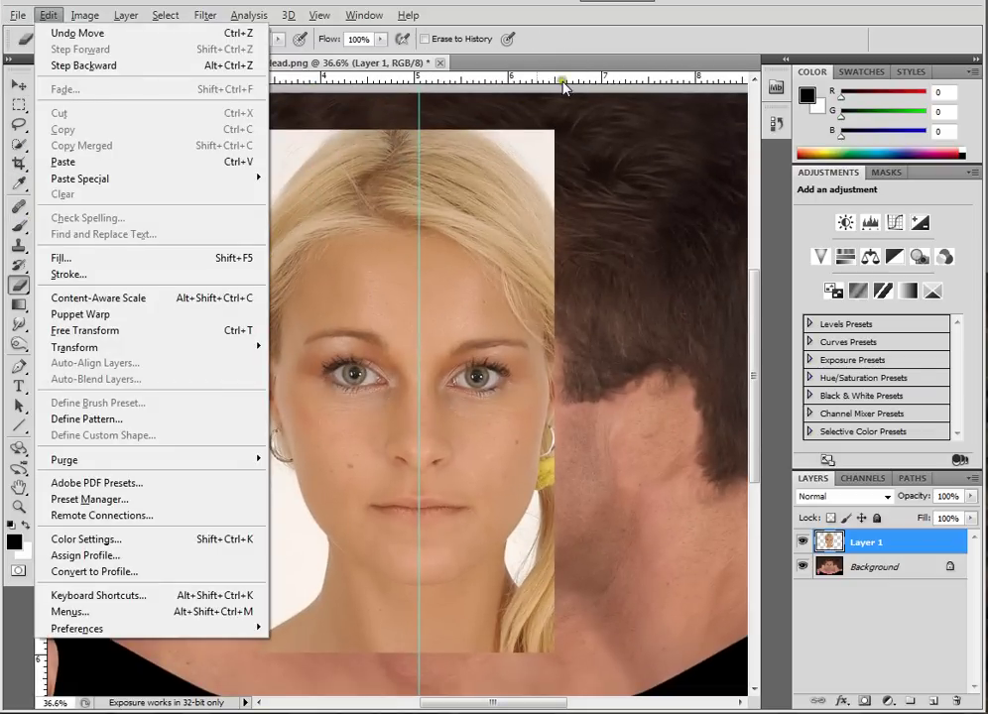
click(598, 38)
key(ctrl)
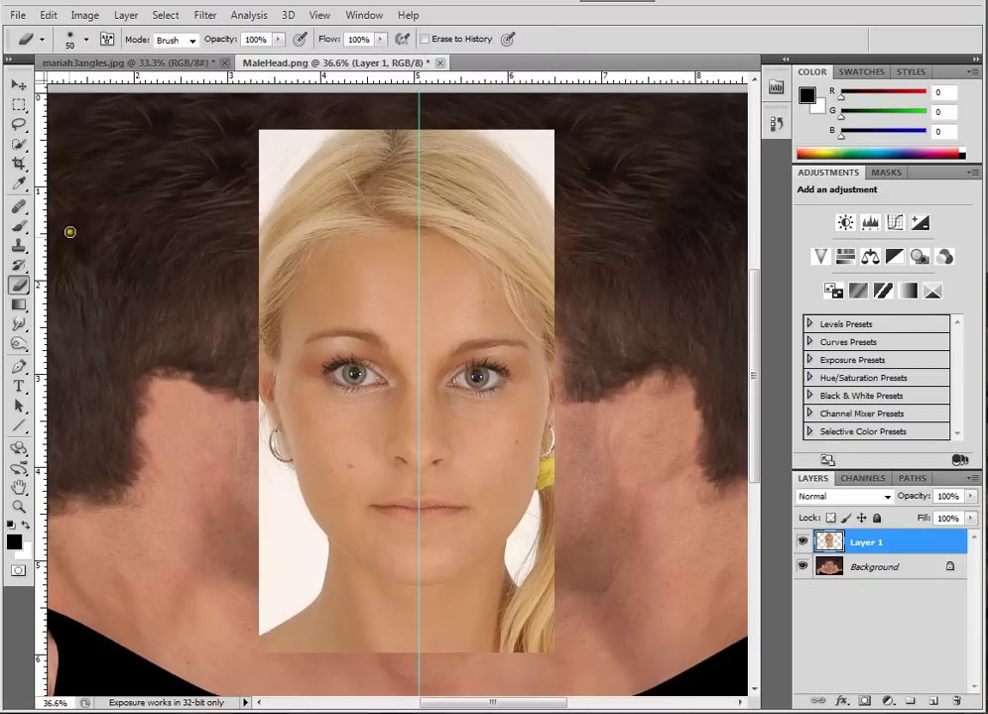
right_click(315, 188)
click(338, 298)
drag(374, 224, 405, 215)
Step: Erase the white backdrop, earrings, ponytail and hard edges around the woman's head, jaw and neck on Layer 1
click(291, 121)
mouse_move(282, 132)
mouse_down()
mouse_move(340, 120)
mouse_move(278, 175)
mouse_move(253, 227)
mouse_move(270, 155)
mouse_move(228, 260)
mouse_move(264, 195)
mouse_move(320, 138)
mouse_move(500, 123)
mouse_move(563, 154)
mouse_move(550, 131)
mouse_move(584, 158)
mouse_move(483, 112)
mouse_move(539, 155)
mouse_move(472, 119)
mouse_move(551, 160)
mouse_up()
mouse_move(241, 317)
mouse_down()
mouse_move(271, 341)
mouse_move(276, 319)
mouse_move(276, 399)
mouse_move(331, 541)
mouse_move(248, 397)
mouse_move(267, 437)
mouse_move(262, 361)
mouse_move(260, 504)
mouse_move(275, 570)
mouse_move(248, 628)
mouse_move(252, 612)
mouse_move(262, 623)
mouse_move(316, 600)
mouse_move(319, 556)
mouse_move(278, 498)
mouse_move(293, 583)
mouse_move(266, 602)
mouse_move(308, 584)
mouse_move(258, 517)
mouse_move(265, 575)
mouse_move(256, 535)
mouse_up()
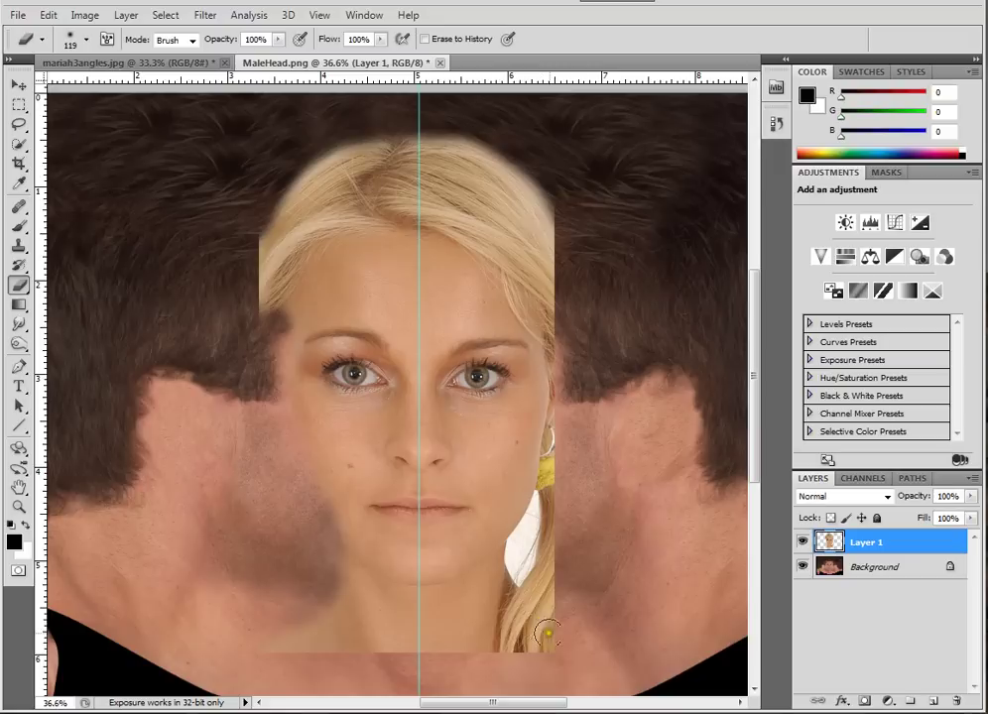
mouse_move(533, 572)
mouse_down()
mouse_move(502, 615)
mouse_move(492, 663)
mouse_move(541, 608)
mouse_move(522, 606)
mouse_move(529, 602)
mouse_move(536, 660)
mouse_move(524, 604)
mouse_move(508, 590)
mouse_move(506, 547)
mouse_move(532, 503)
mouse_move(550, 432)
mouse_move(543, 328)
mouse_move(556, 369)
mouse_move(550, 563)
mouse_move(547, 512)
mouse_move(523, 565)
mouse_move(519, 549)
mouse_move(509, 568)
mouse_move(557, 558)
mouse_move(545, 587)
mouse_up()
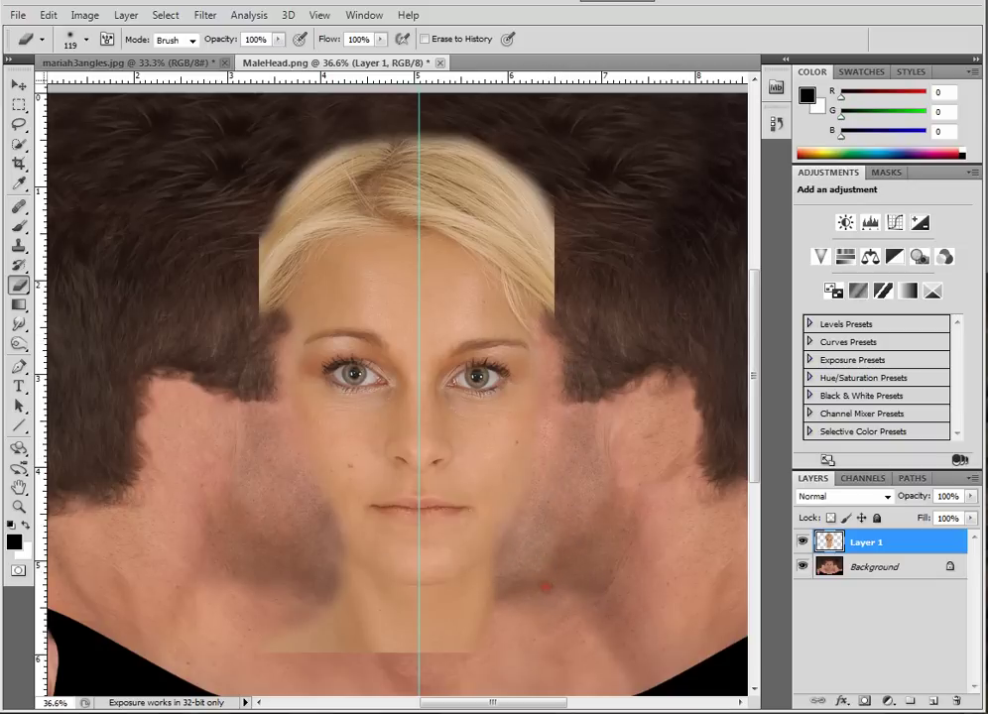
Step: Sample the skin tone of the woman's neck as the foreground colour (RGB 202, 143, 101) and select the Background layer
click(19, 186)
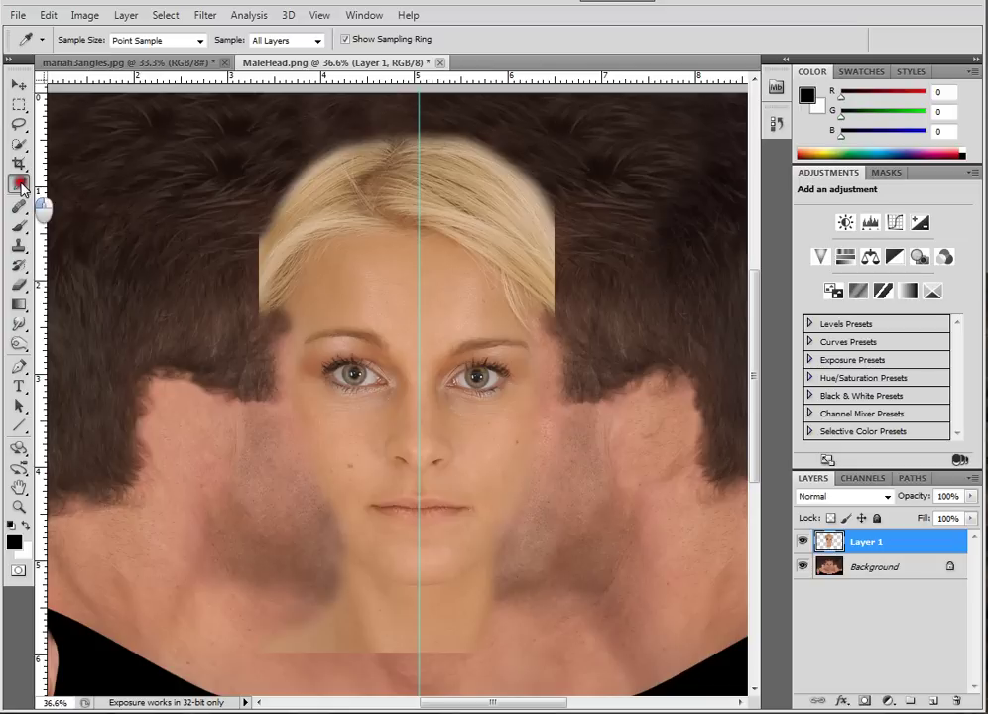
click(442, 615)
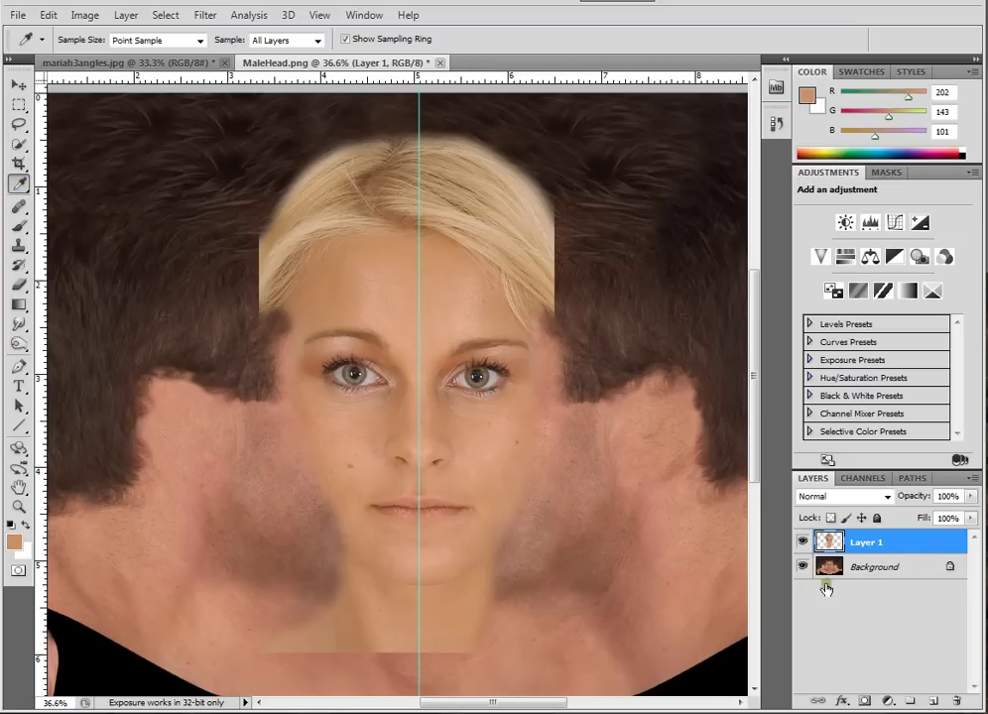
click(917, 571)
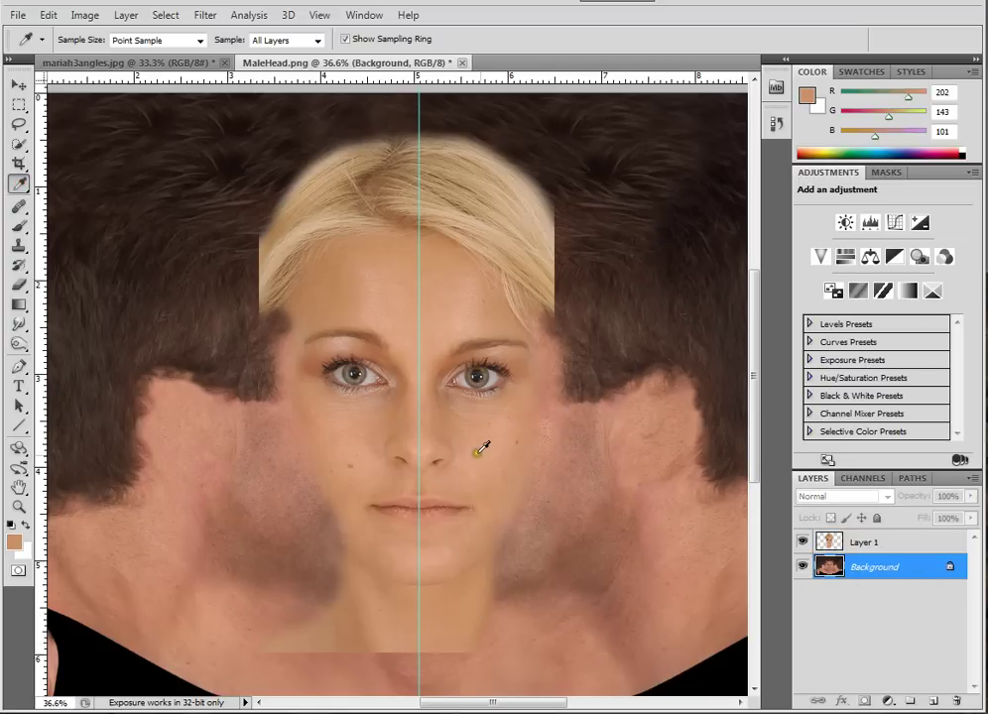
Step: Set up the Brush tool with a soft round tip of 404 px and 0% hardness
scroll(486, 449, down, 5)
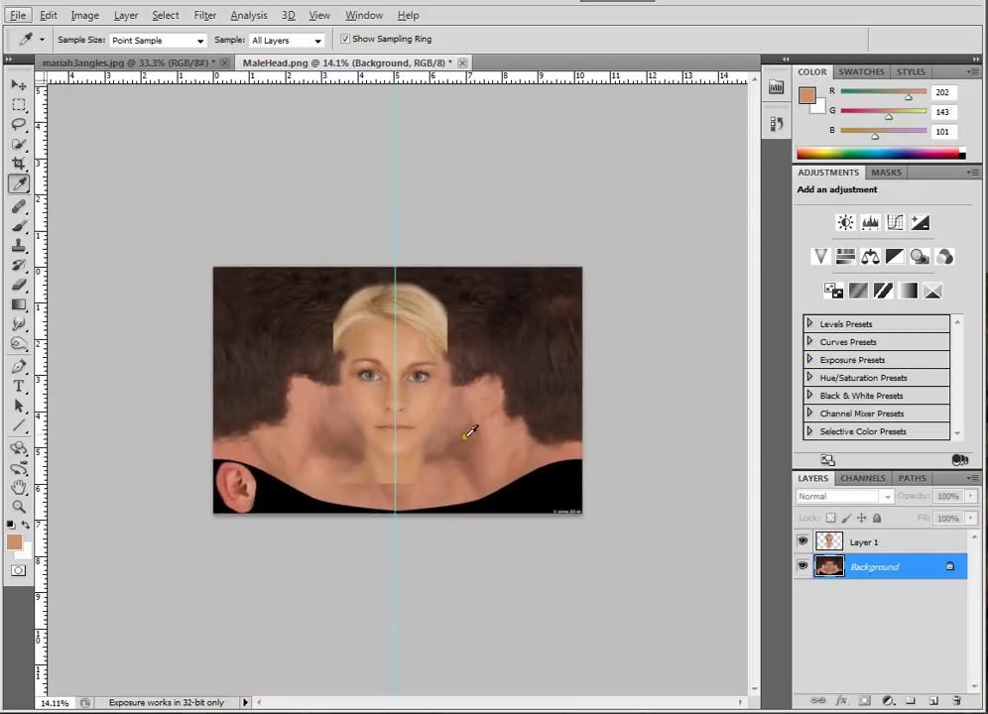
key(b)
right_click(394, 374)
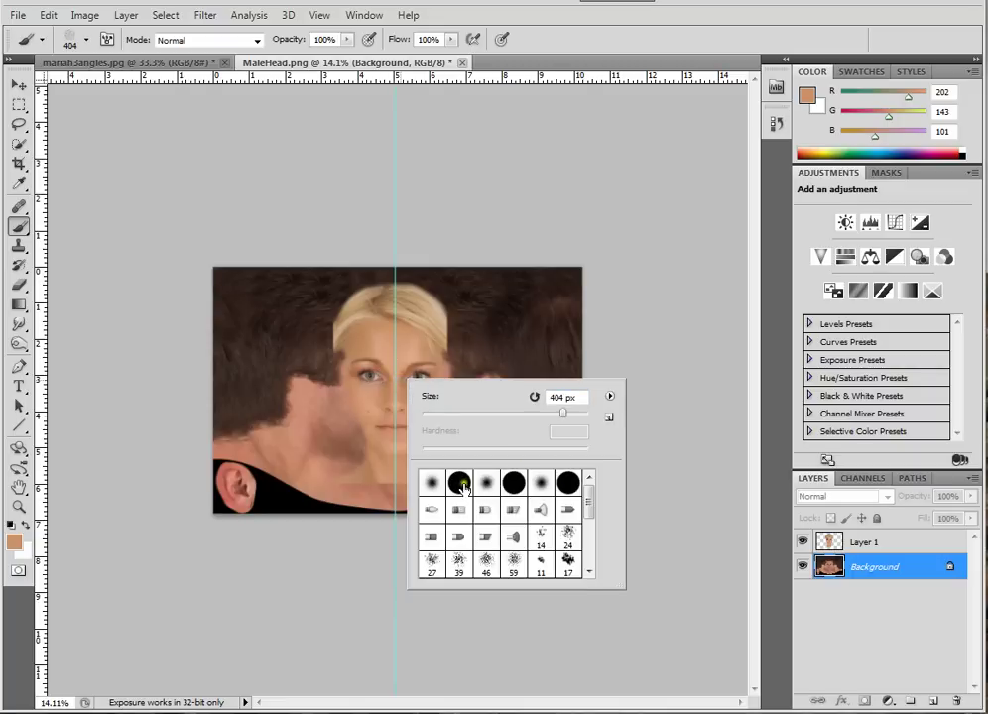
click(486, 482)
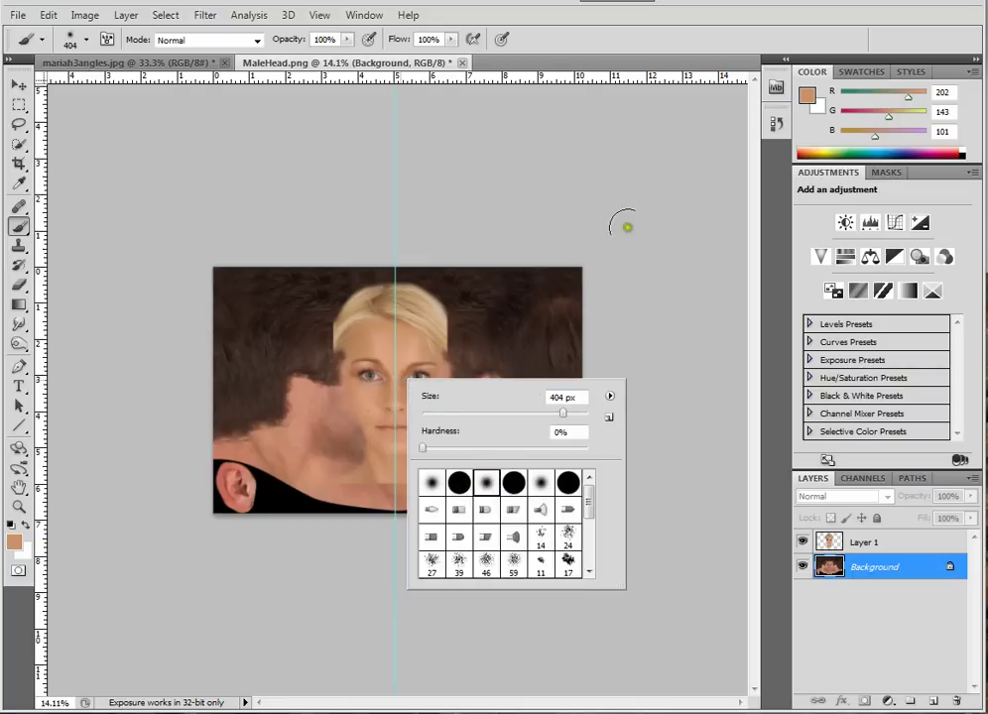
click(628, 256)
scroll(446, 508, up, 5)
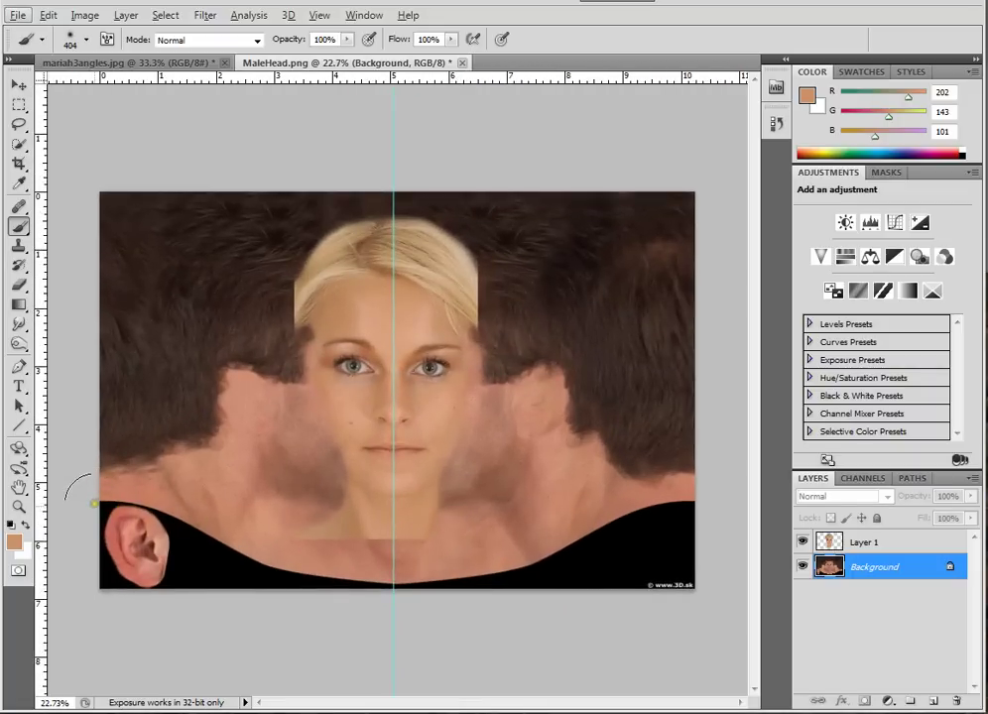
mouse_move(94, 508)
mouse_down()
mouse_move(186, 523)
mouse_move(140, 521)
mouse_move(228, 553)
mouse_up()
key(ctrl+z)
key(i)
Step: Create a new layer between Background and Layer 1 and paint the sampled skin tone over the man's neck, cheeks and jaw
click(930, 701)
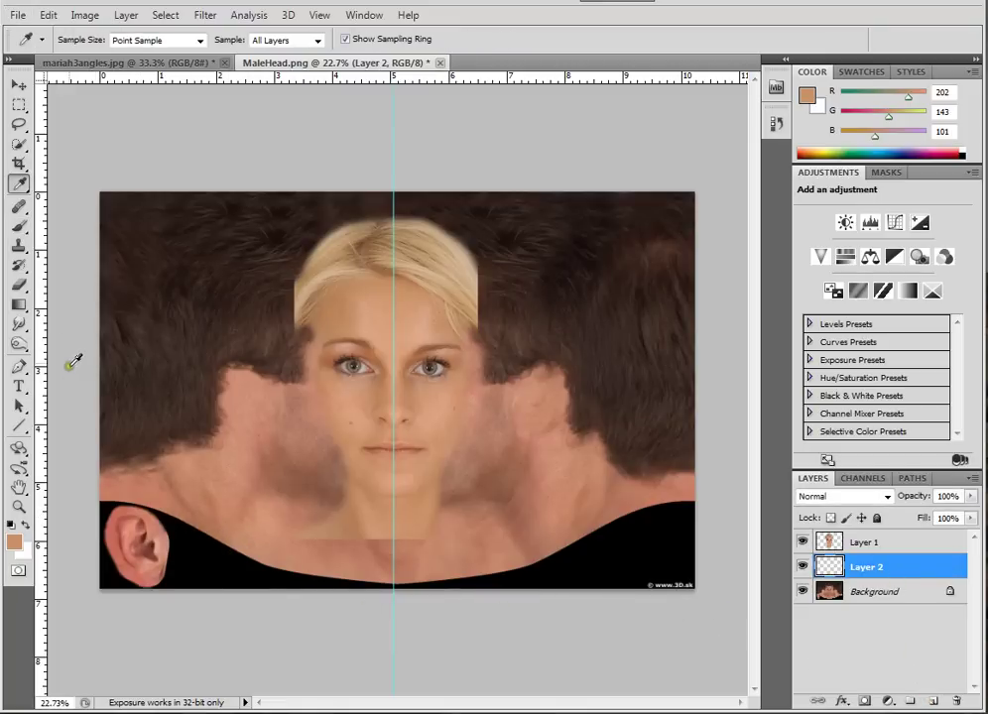
key(b)
mouse_move(388, 565)
mouse_down()
mouse_move(342, 531)
mouse_move(444, 538)
mouse_move(260, 524)
mouse_move(159, 483)
mouse_move(66, 498)
mouse_move(470, 549)
mouse_move(624, 504)
mouse_move(716, 510)
mouse_move(544, 533)
mouse_move(523, 457)
mouse_move(544, 452)
mouse_move(547, 390)
mouse_move(595, 474)
mouse_move(472, 404)
mouse_move(468, 365)
mouse_move(458, 383)
mouse_move(463, 521)
mouse_move(467, 407)
mouse_move(342, 532)
mouse_move(267, 467)
mouse_move(249, 408)
mouse_move(249, 396)
mouse_move(333, 395)
mouse_move(324, 337)
mouse_move(293, 481)
mouse_move(337, 526)
mouse_move(451, 535)
mouse_move(223, 474)
mouse_move(161, 481)
mouse_move(263, 483)
mouse_up()
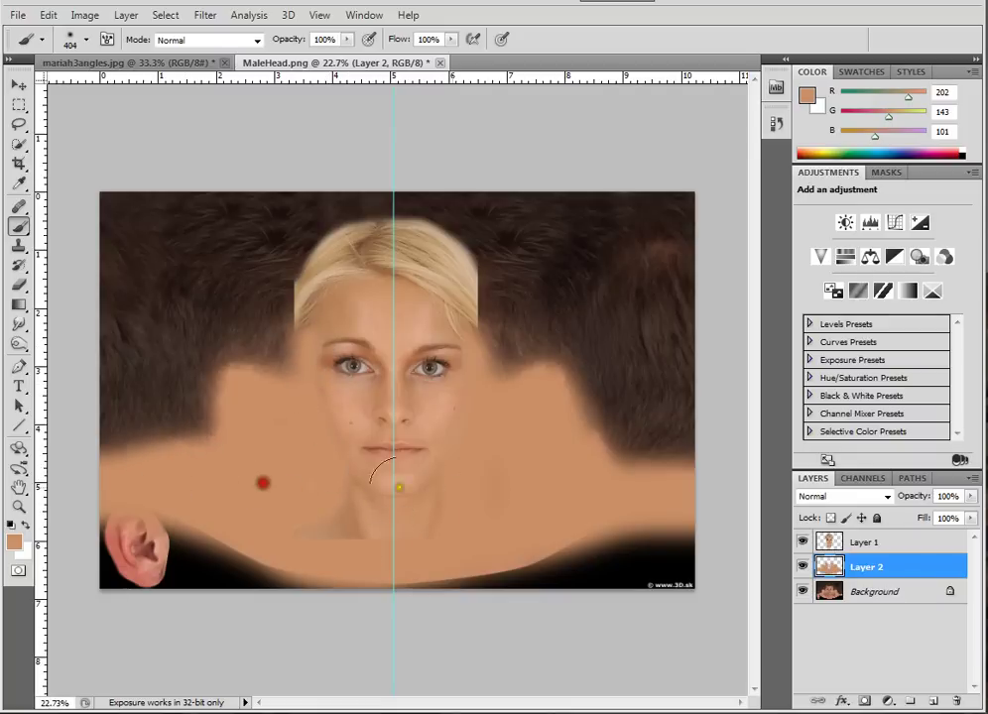
Step: Hide Layer 1 while painting the skin tone over the man's remaining face, the ear and the black areas on Layer 2, then show it again
click(803, 541)
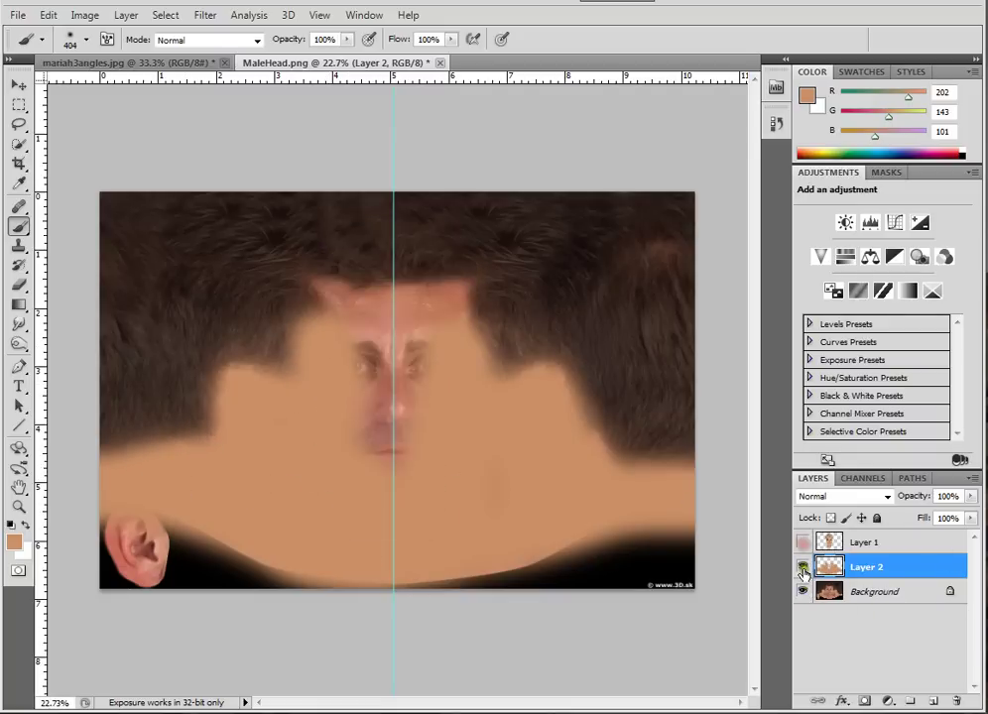
mouse_move(388, 447)
mouse_down()
mouse_move(408, 383)
mouse_move(387, 385)
mouse_move(325, 291)
mouse_move(456, 288)
mouse_move(426, 316)
mouse_move(401, 386)
mouse_move(411, 318)
mouse_move(338, 328)
mouse_move(308, 416)
mouse_move(344, 374)
mouse_move(439, 416)
mouse_move(419, 346)
mouse_move(497, 499)
mouse_move(529, 520)
mouse_move(389, 554)
mouse_move(479, 552)
mouse_move(557, 521)
mouse_move(364, 560)
mouse_move(207, 500)
mouse_move(329, 544)
mouse_up()
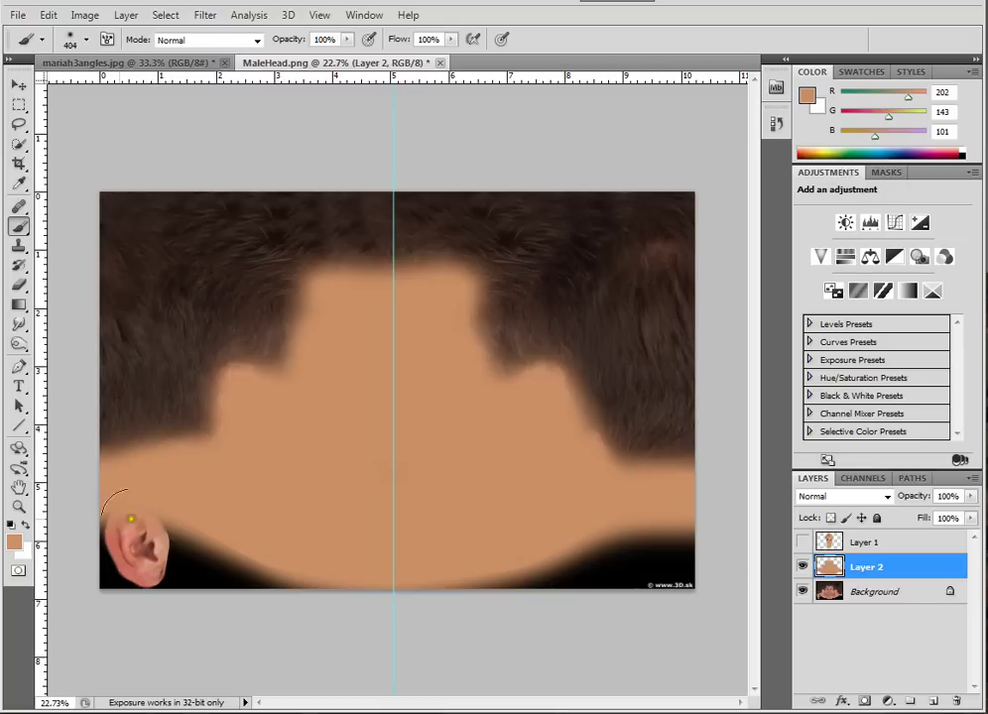
mouse_move(164, 508)
mouse_down()
mouse_move(176, 584)
mouse_move(222, 539)
mouse_move(254, 539)
mouse_move(239, 574)
mouse_move(310, 578)
mouse_move(214, 539)
mouse_move(98, 517)
mouse_move(170, 547)
mouse_move(172, 579)
mouse_move(258, 590)
mouse_move(668, 570)
mouse_move(595, 567)
mouse_move(663, 524)
mouse_move(596, 535)
mouse_move(711, 515)
mouse_move(694, 576)
mouse_move(696, 563)
mouse_move(93, 573)
mouse_move(208, 534)
mouse_move(177, 557)
mouse_move(527, 584)
mouse_up()
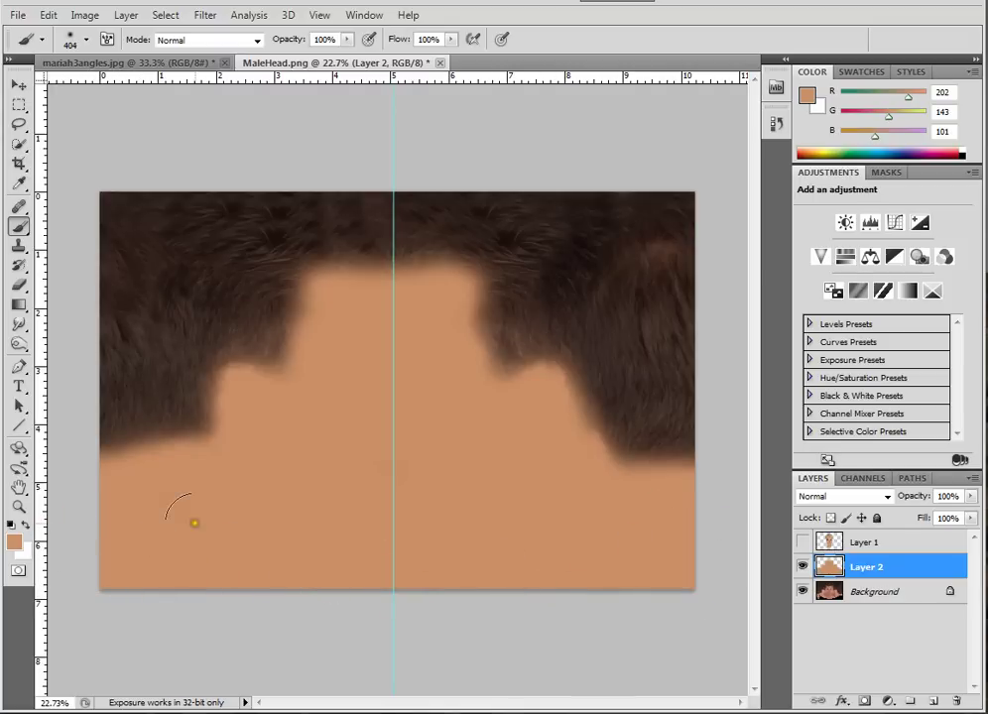
click(802, 542)
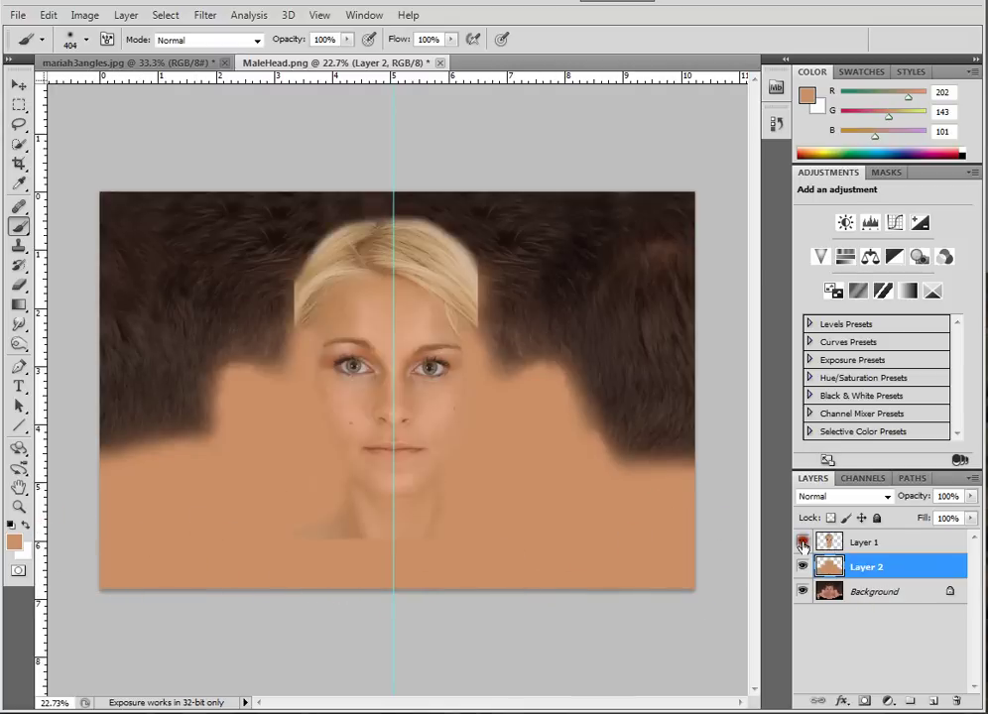
Step: Erase the hard edges of the woman's neck and shoulders on Layer 1 with the 119 px Eraser
click(899, 544)
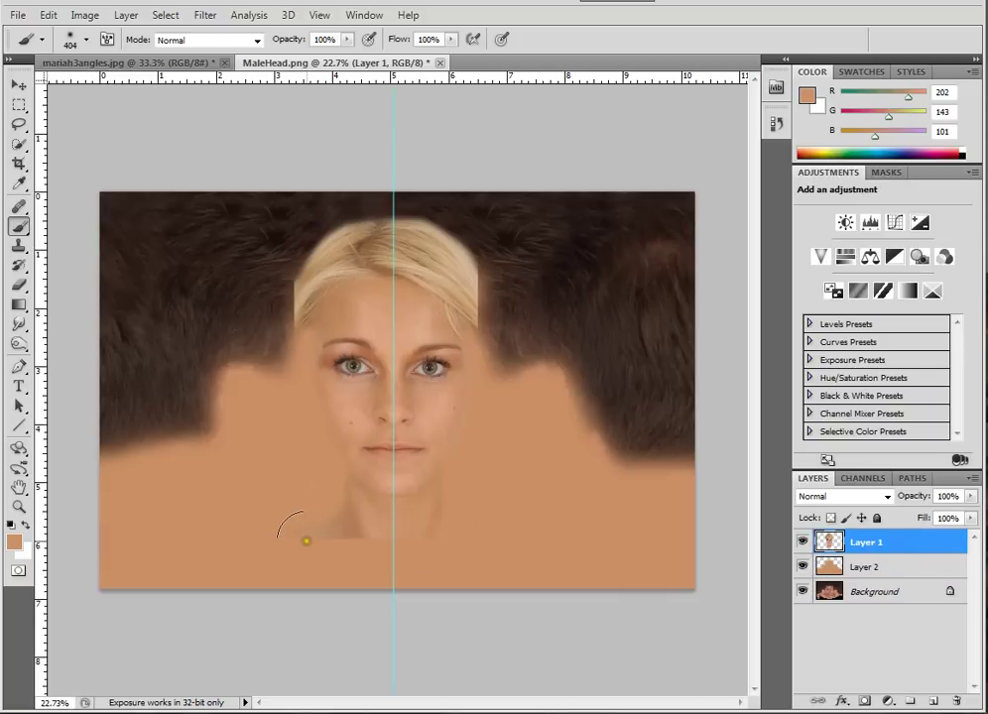
key(e)
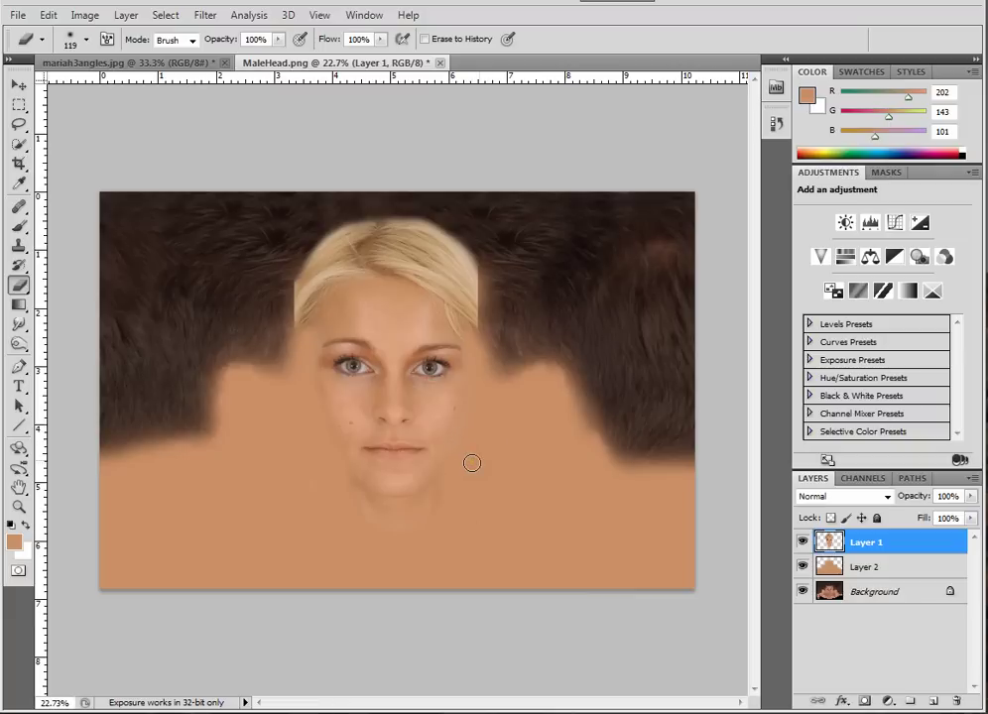
scroll(490, 448, up, 2)
Step: Move the rectangular selection in mariah3angles.jpg onto the side-view head and copy the selected area into MaleHead.png as a new layer
click(138, 62)
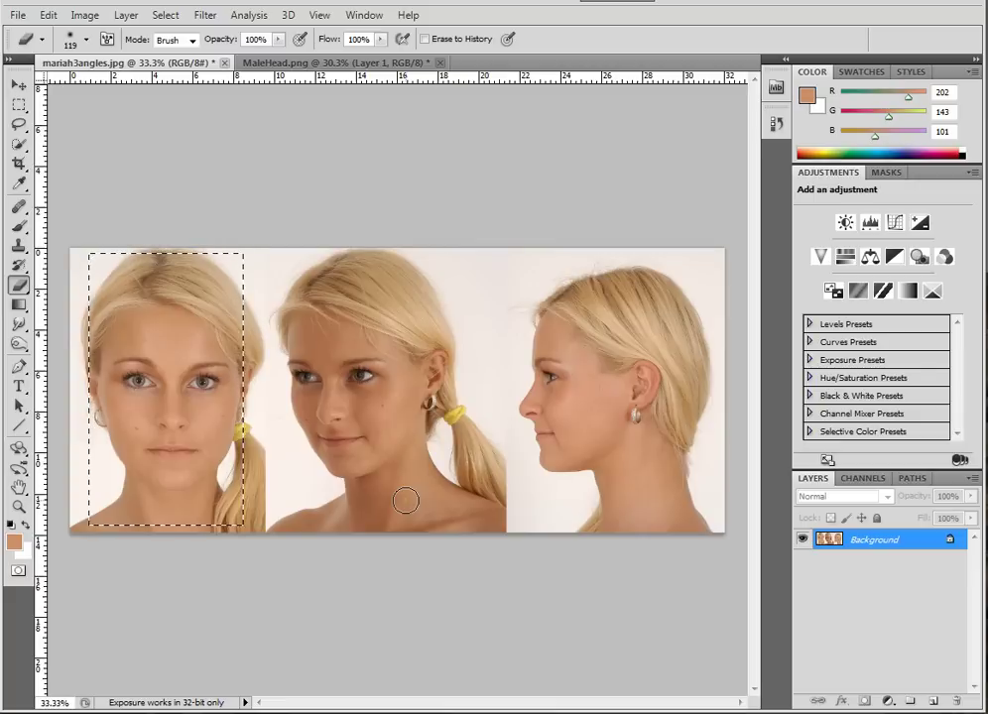
key(m)
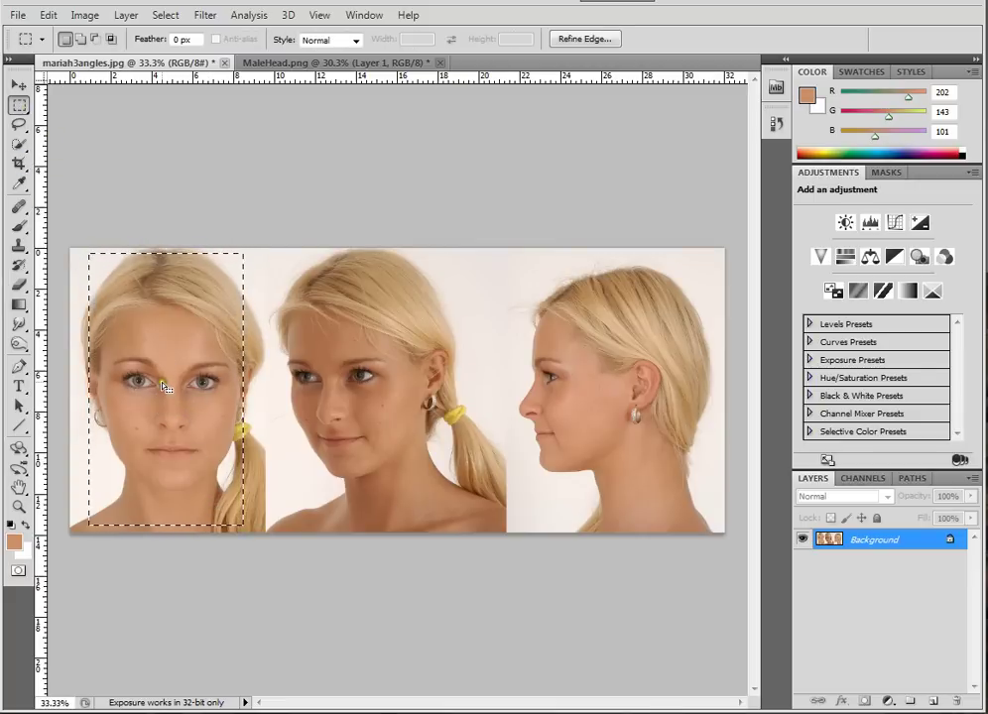
drag(166, 387, 598, 395)
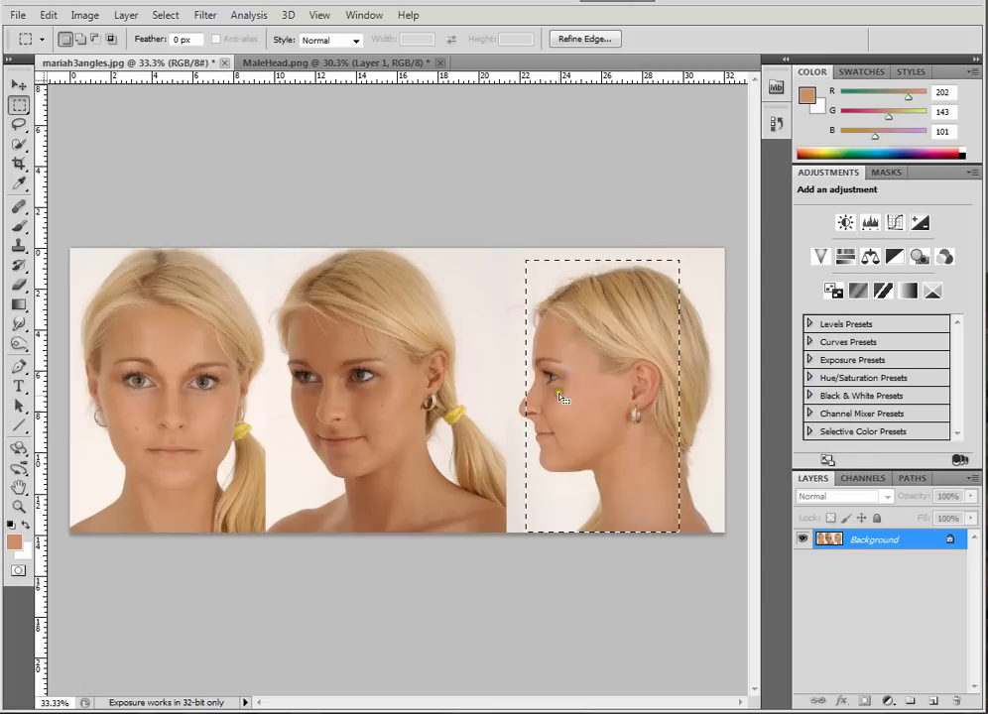
drag(595, 399, 627, 407)
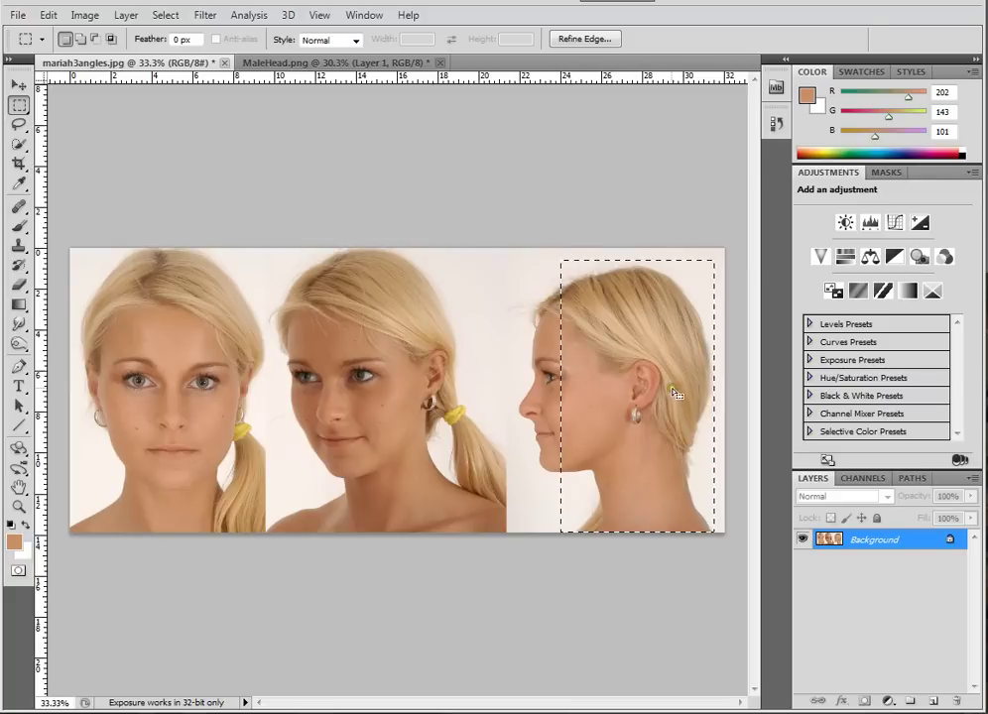
key(v)
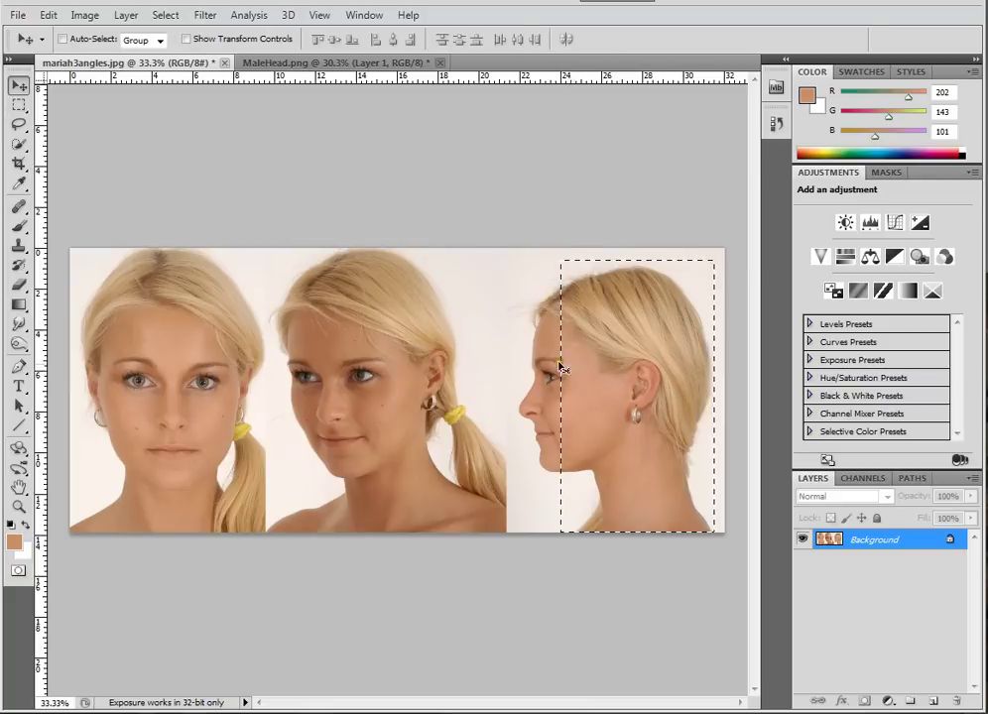
drag(627, 384, 552, 379)
Step: Scale the side-view photo on Layer 3 proportionally to about 170% and position it beside the front-view face
key(ctrl+t)
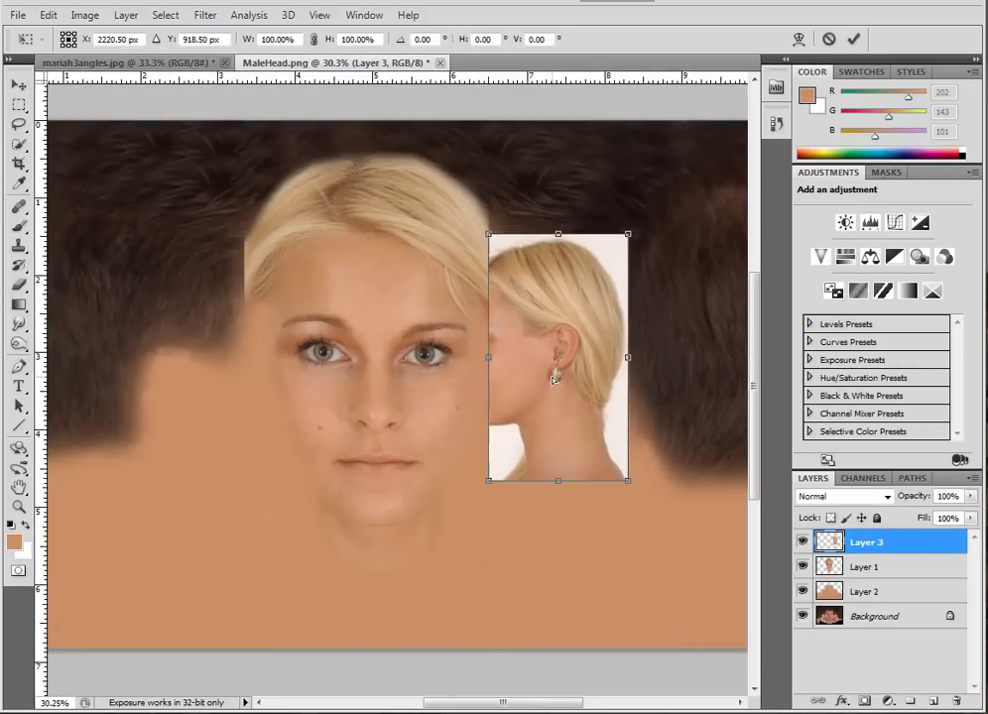
scroll(570, 458, down, 4)
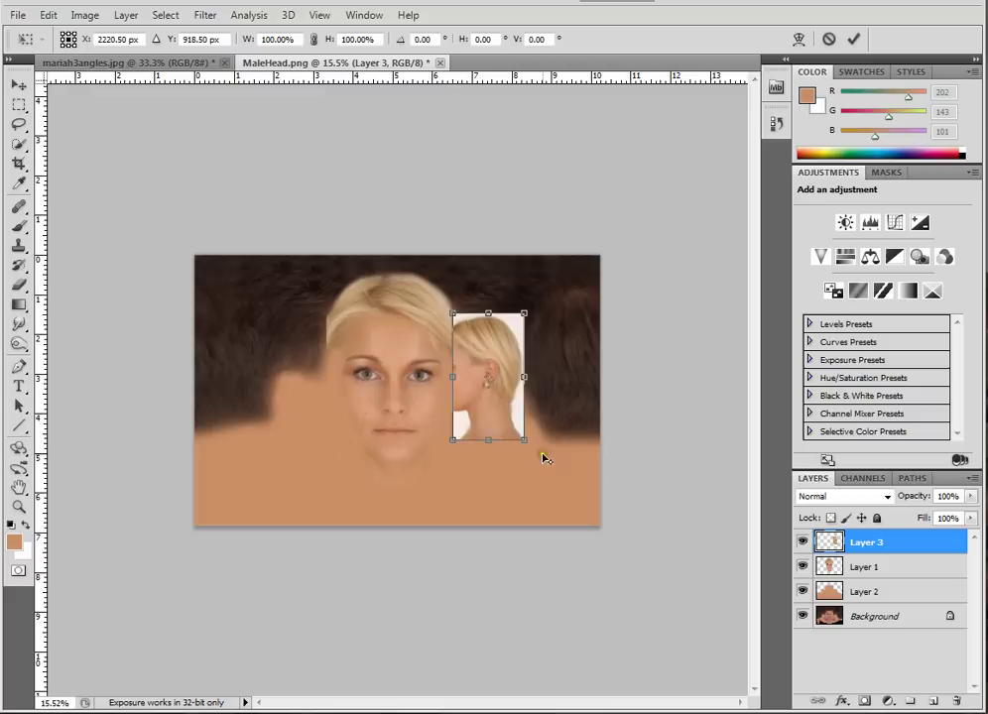
drag(526, 446, 565, 502)
drag(480, 410, 495, 386)
scroll(428, 375, up, 3)
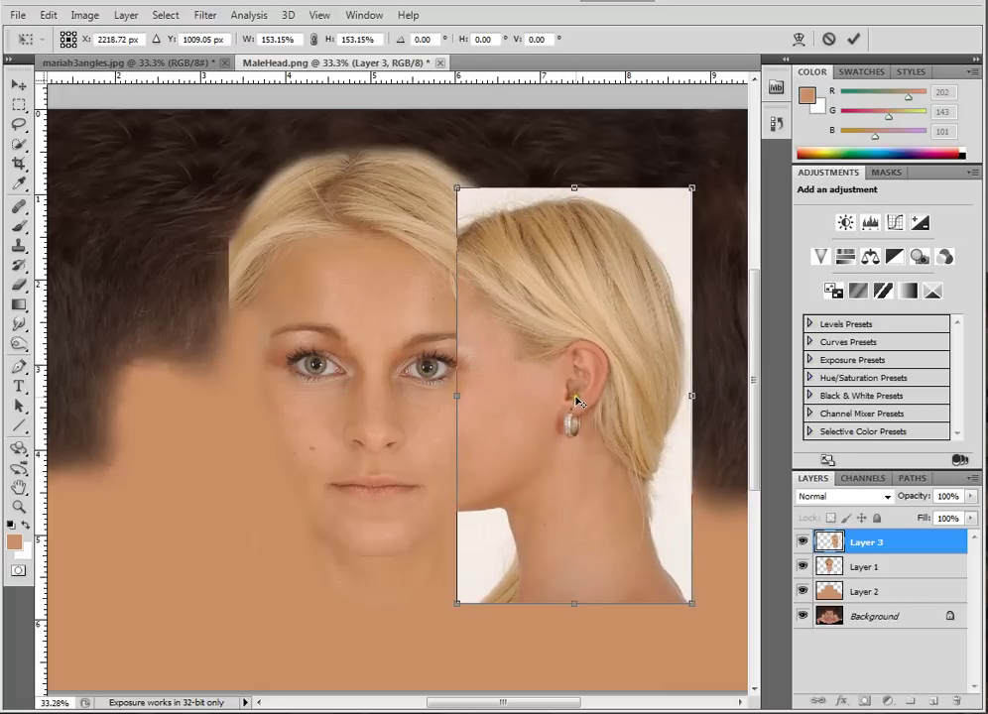
drag(534, 401, 468, 371)
drag(696, 187, 734, 146)
Step: Enlarge the side-view photo to about 189%, align it against the cheek beside the front-view eye, and apply the transform
key(ctrl+0)
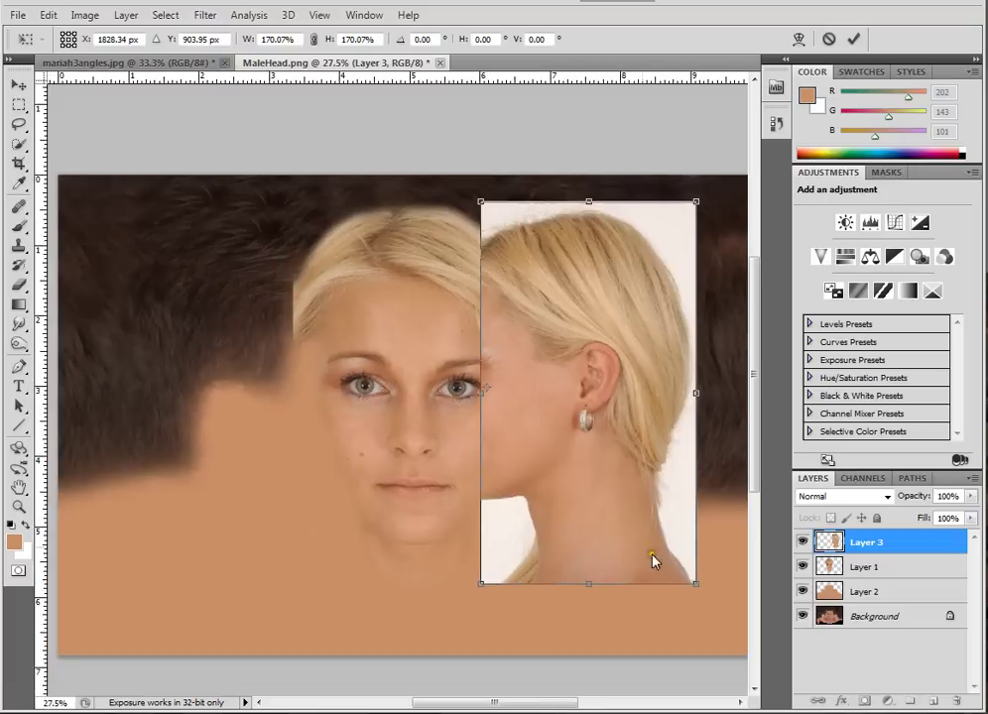
drag(694, 586, 644, 568)
mouse_move(407, 398)
mouse_down()
mouse_move(421, 398)
mouse_move(381, 406)
mouse_move(389, 389)
mouse_up()
click(417, 347)
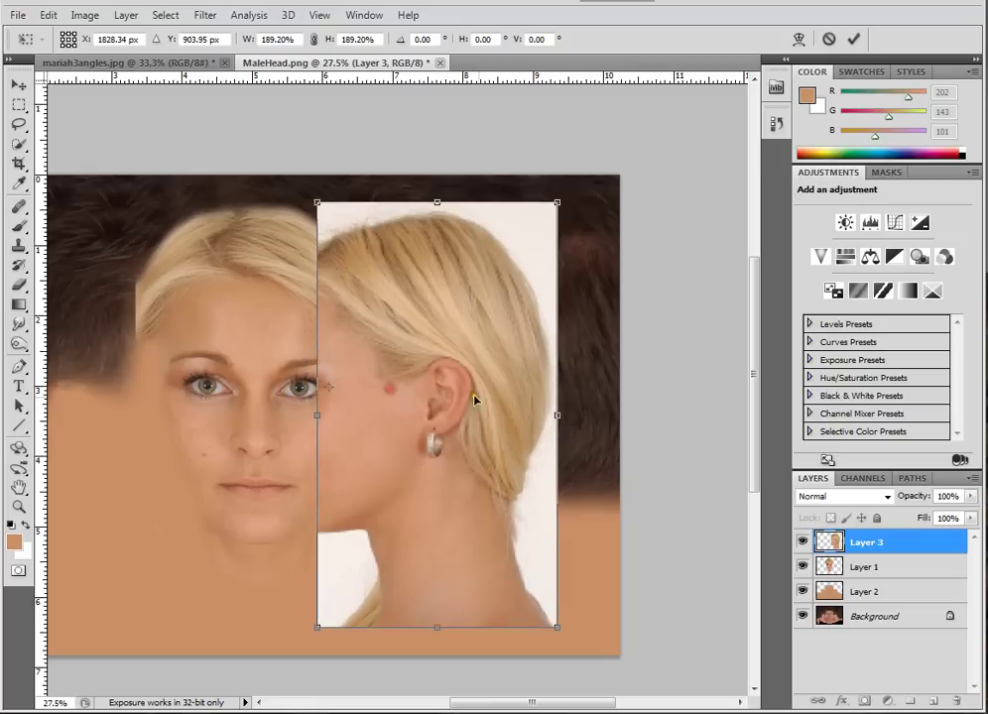
drag(474, 399, 663, 410)
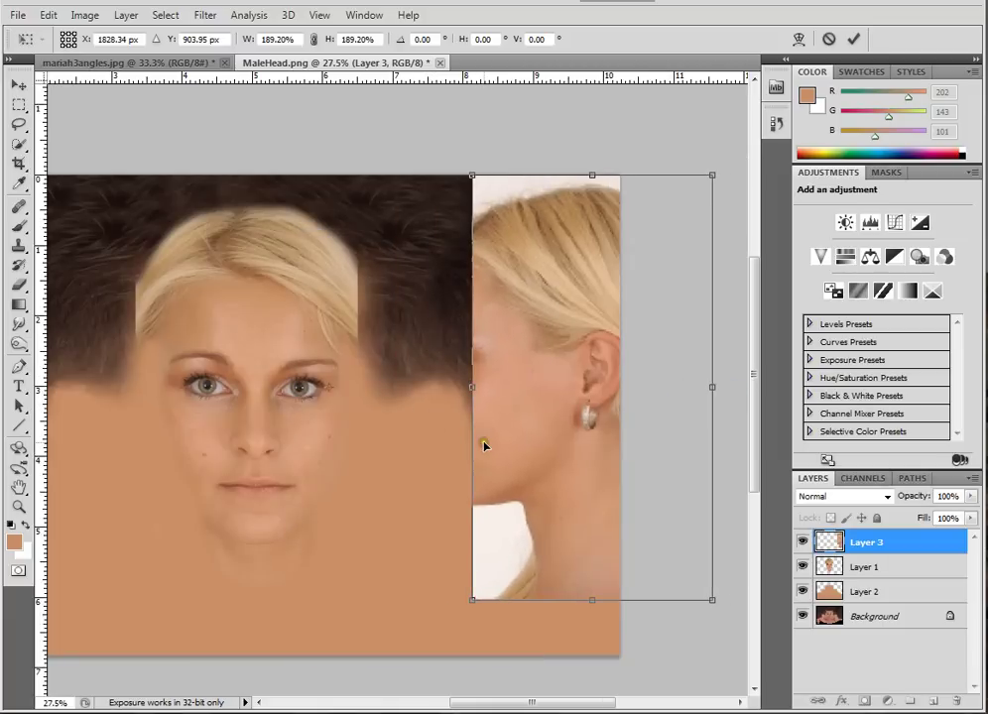
drag(584, 435, 444, 456)
double_click(466, 379)
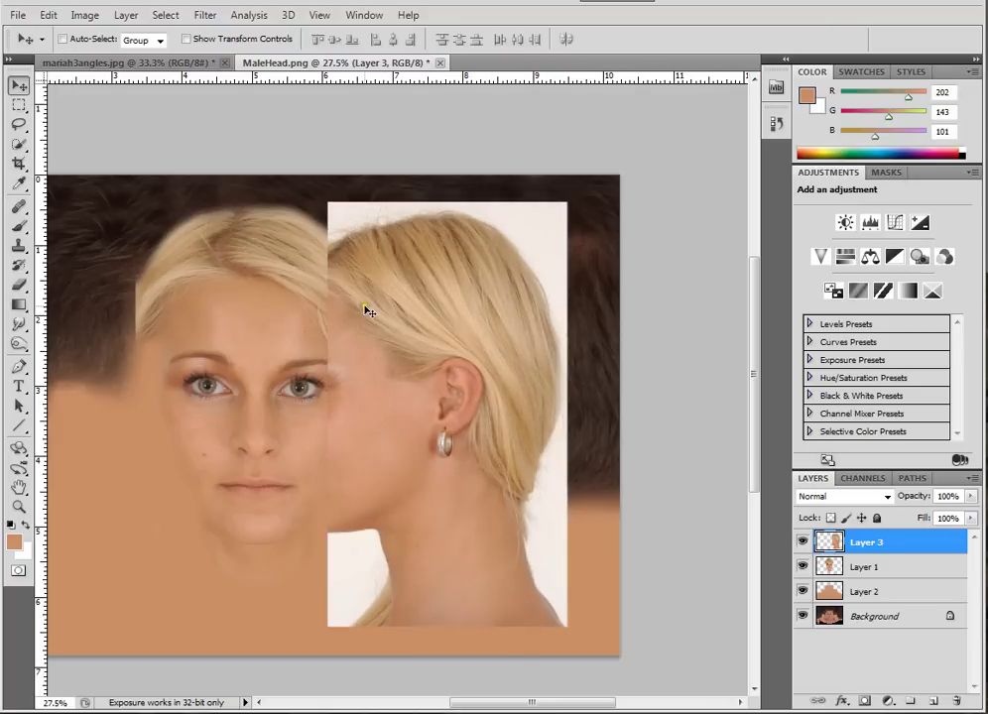
Step: Erase the side-view photo's straight edge along the front-view face and the white background beneath its jaw
key(e)
drag(306, 222, 317, 320)
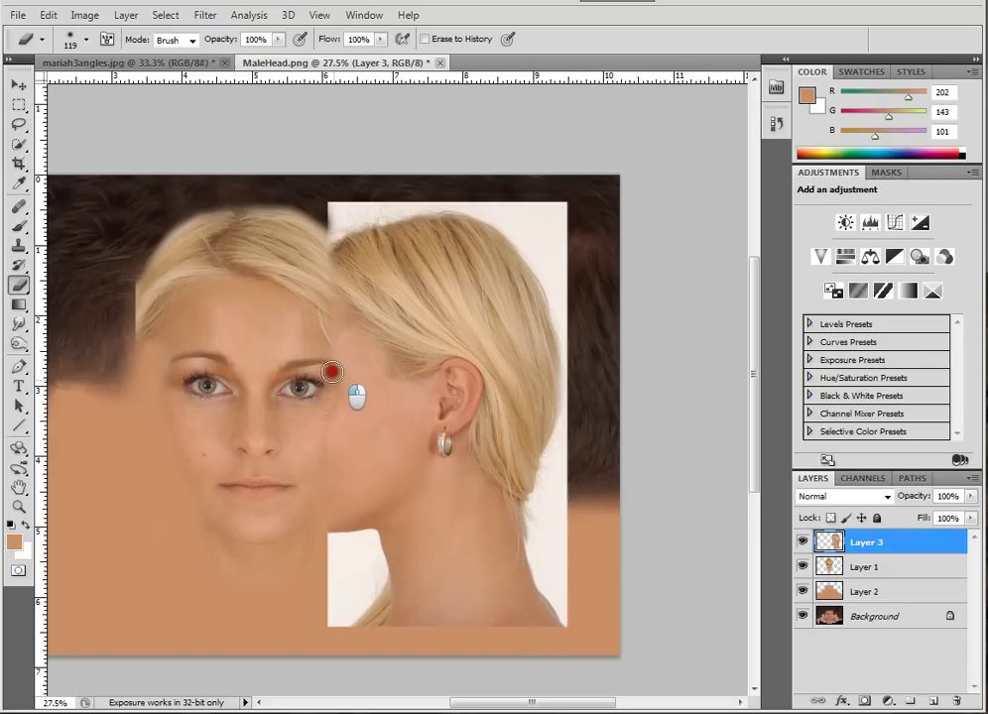
drag(331, 371, 325, 337)
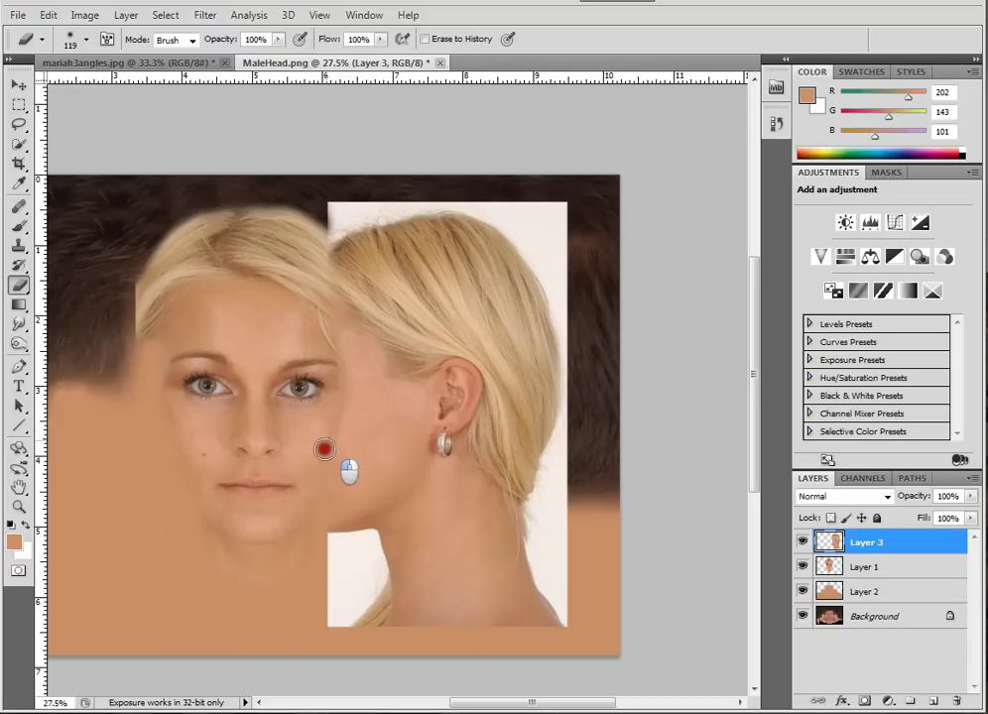
mouse_move(320, 501)
mouse_down()
mouse_move(381, 531)
mouse_move(349, 529)
mouse_move(370, 524)
mouse_move(386, 592)
mouse_move(381, 621)
mouse_move(362, 560)
mouse_move(336, 548)
mouse_move(323, 586)
mouse_move(324, 546)
mouse_move(361, 547)
mouse_move(349, 574)
mouse_move(366, 580)
mouse_move(363, 616)
mouse_move(392, 536)
mouse_move(372, 564)
mouse_up()
scroll(341, 508, up, 10)
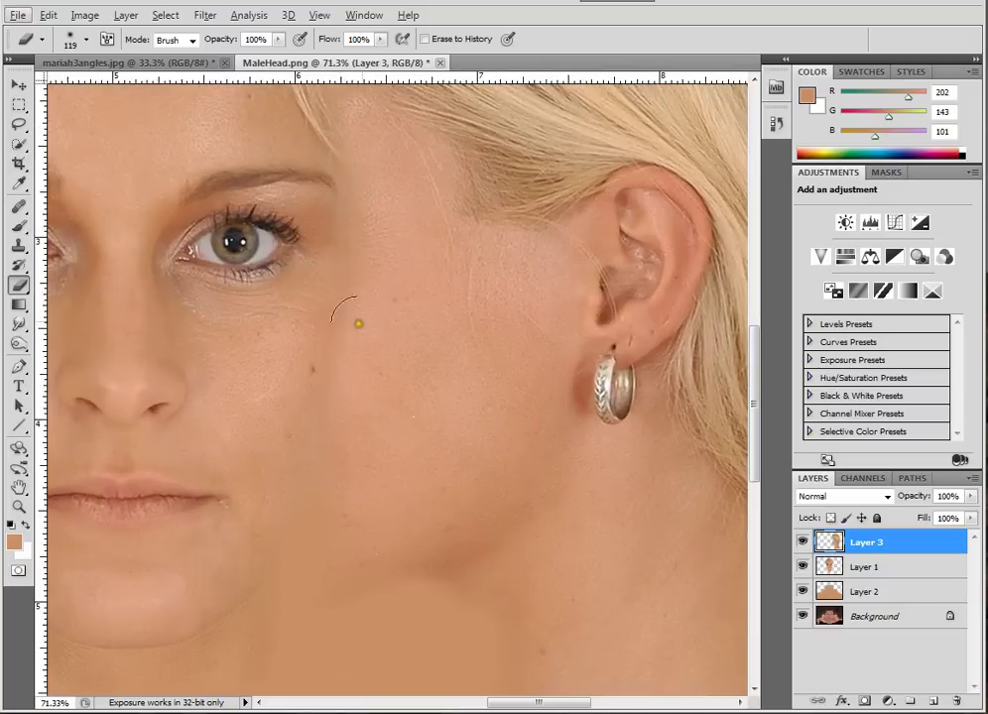
scroll(298, 389, down, 5)
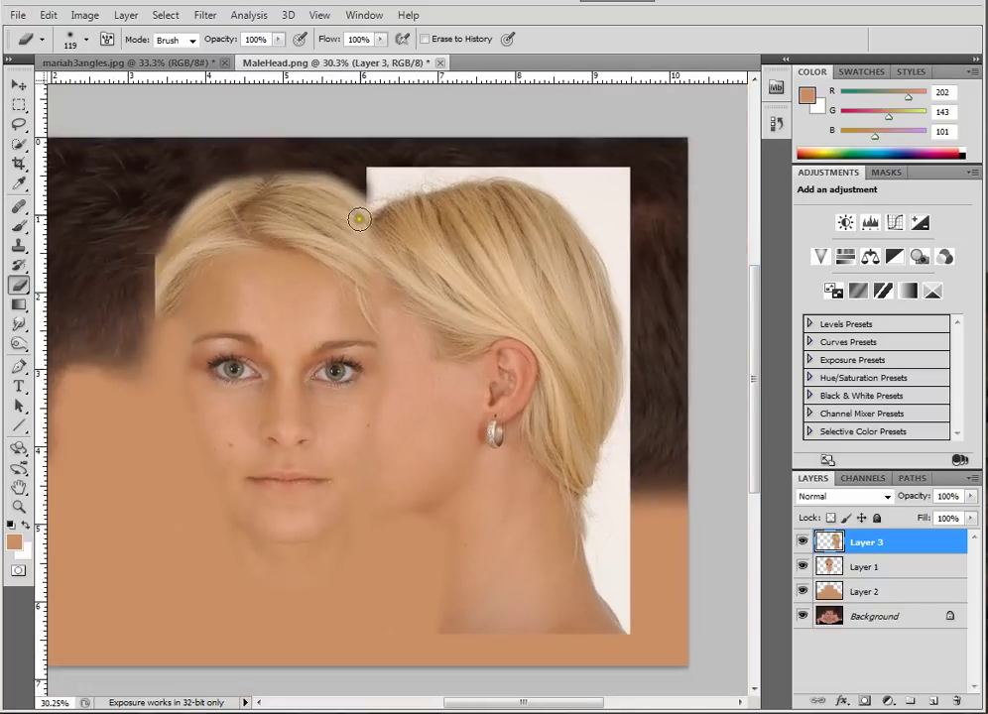
Step: Erase the white background around the side-view hair and neck on Layer 3, and soften the edge beneath the jaw
mouse_move(368, 214)
mouse_down()
mouse_move(421, 185)
mouse_move(365, 174)
mouse_move(444, 163)
mouse_move(373, 186)
mouse_move(493, 173)
mouse_move(548, 177)
mouse_move(601, 202)
mouse_move(545, 168)
mouse_move(389, 164)
mouse_move(552, 163)
mouse_move(658, 179)
mouse_move(541, 163)
mouse_move(538, 177)
mouse_move(583, 221)
mouse_move(620, 301)
mouse_move(630, 379)
mouse_move(605, 462)
mouse_move(581, 491)
mouse_move(580, 527)
mouse_move(632, 648)
mouse_move(597, 607)
mouse_move(586, 544)
mouse_move(632, 435)
mouse_move(610, 488)
mouse_move(602, 554)
mouse_move(610, 605)
mouse_move(604, 588)
mouse_move(628, 481)
mouse_move(634, 599)
mouse_move(626, 604)
mouse_move(622, 578)
mouse_move(641, 345)
mouse_move(591, 175)
mouse_move(614, 225)
mouse_move(611, 162)
mouse_move(643, 295)
mouse_move(561, 158)
mouse_up()
key(ctrl+minus)
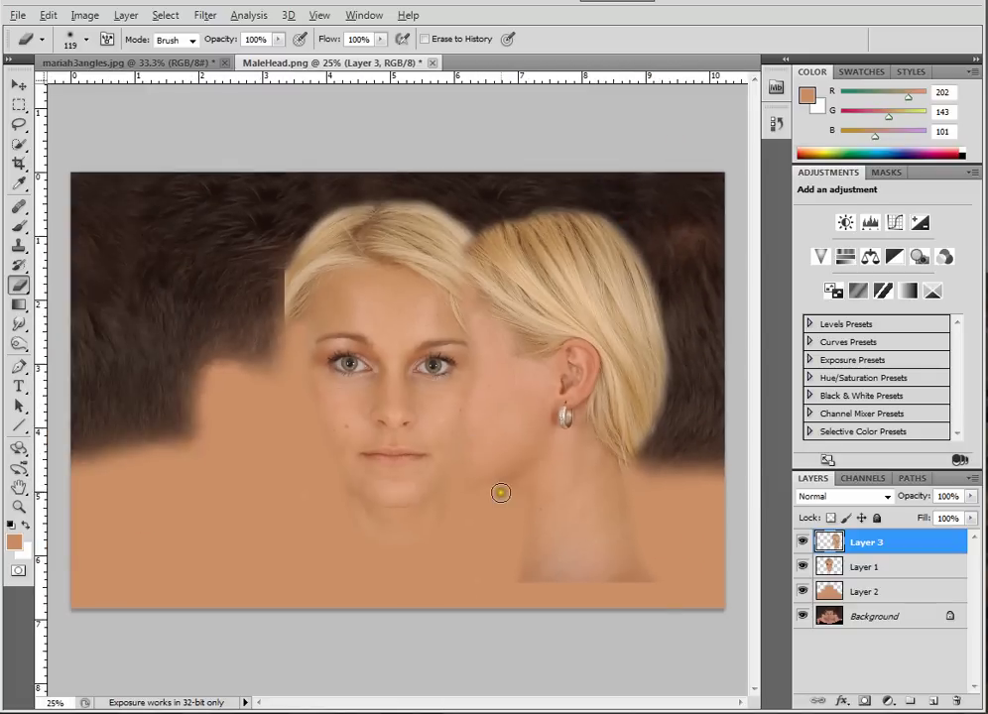
scroll(501, 493, down, 3)
scroll(489, 501, up, 13)
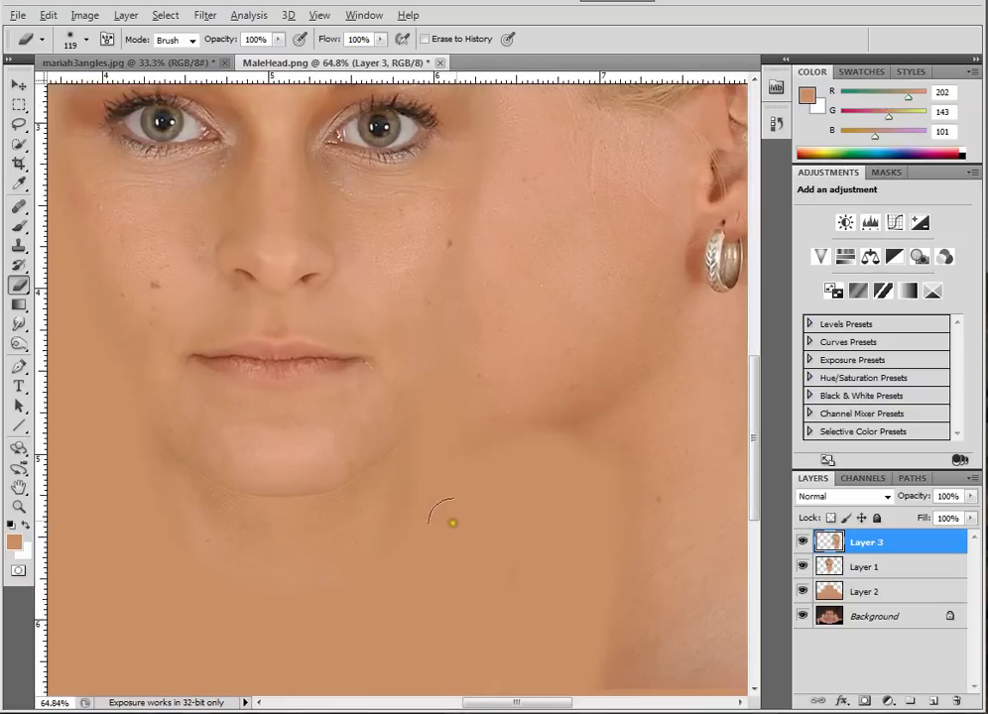
scroll(463, 517, down, 6)
drag(579, 516, 480, 476)
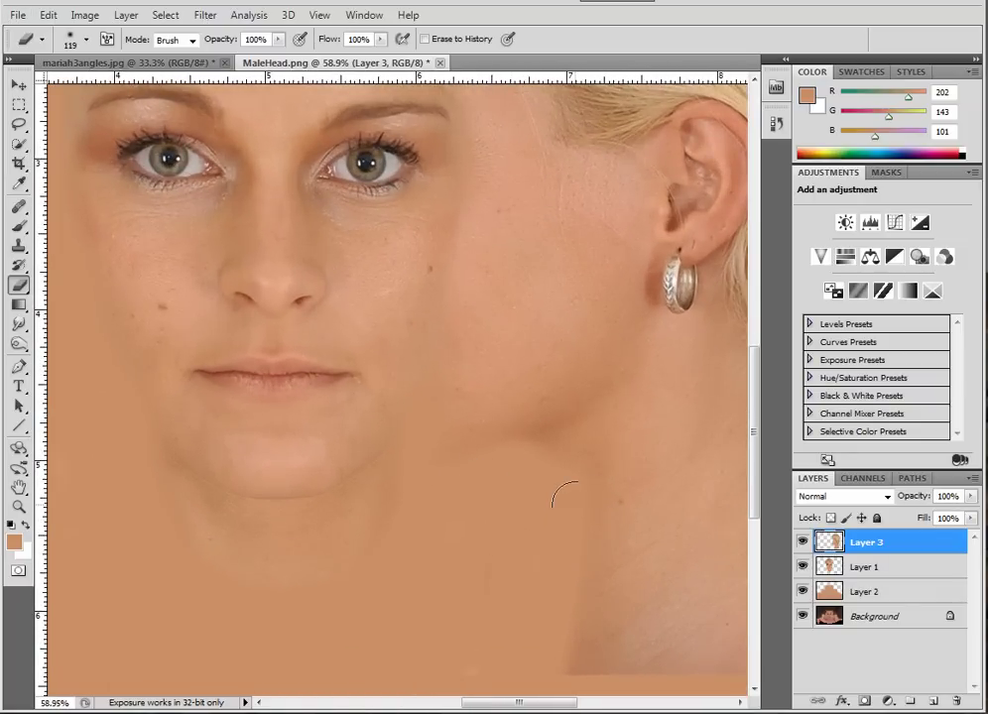
drag(563, 513, 530, 266)
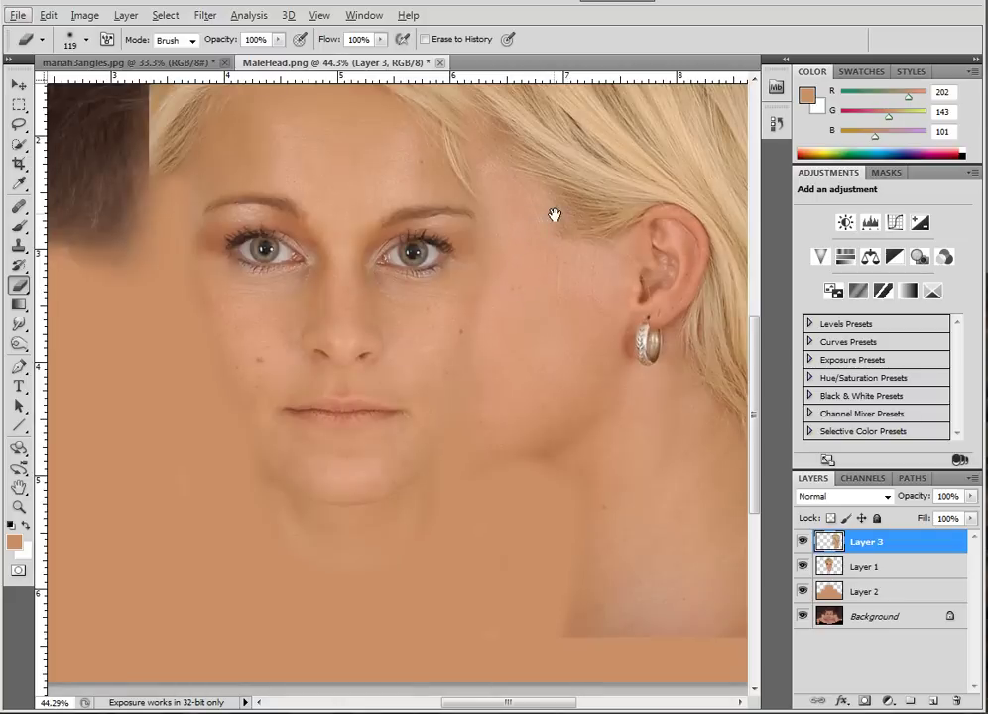
Step: Shift Layer 3 slightly toward the front-view face and erase its overlap on the loose hair strands at the temple
drag(555, 215, 517, 392)
drag(398, 346, 555, 419)
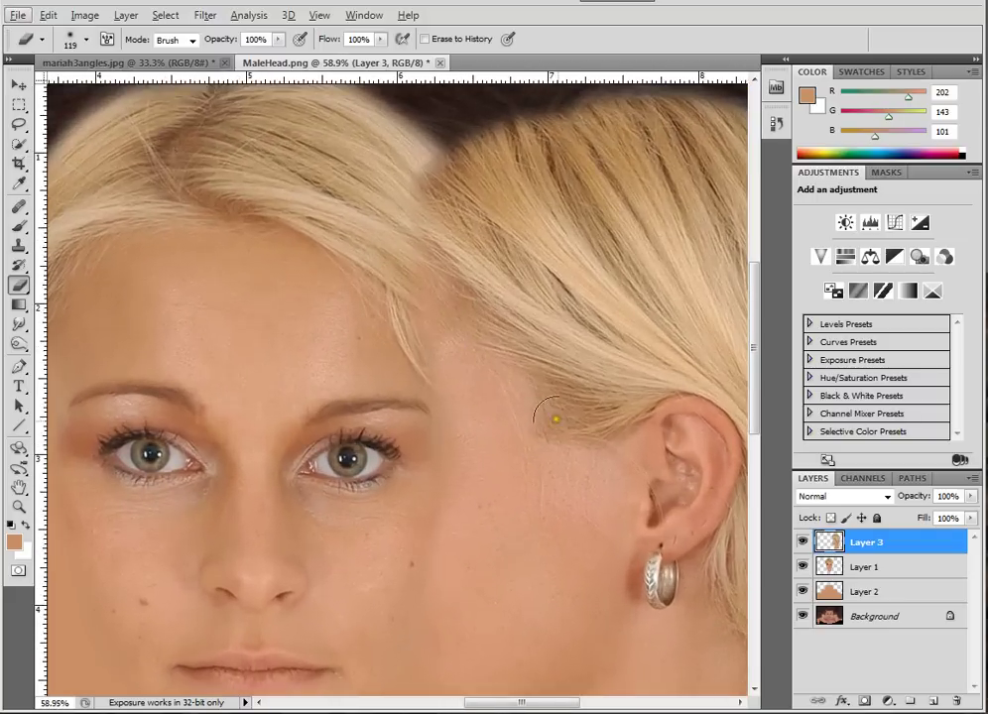
click(19, 85)
mouse_move(534, 337)
mouse_down()
mouse_move(618, 342)
mouse_move(552, 337)
mouse_move(578, 349)
mouse_move(584, 414)
mouse_move(558, 409)
mouse_move(551, 374)
mouse_move(611, 379)
mouse_move(601, 329)
mouse_move(624, 373)
mouse_move(541, 353)
mouse_move(543, 369)
mouse_move(560, 368)
mouse_move(543, 386)
mouse_move(612, 348)
mouse_move(505, 335)
mouse_move(517, 339)
mouse_up()
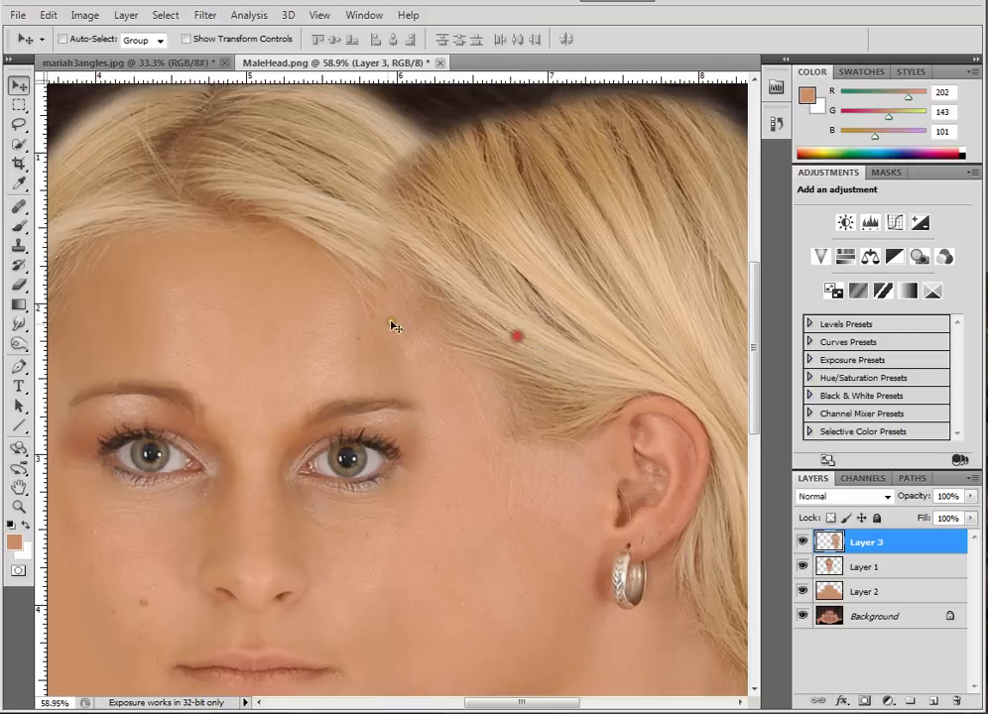
key(e)
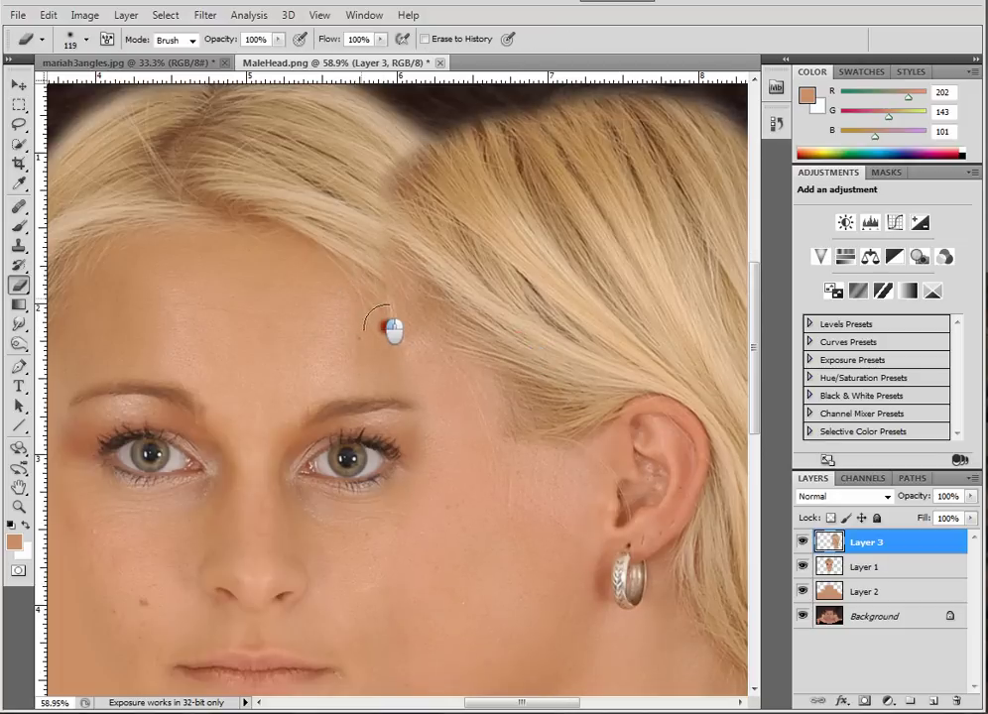
mouse_move(390, 334)
mouse_down()
mouse_move(377, 280)
mouse_move(381, 266)
mouse_move(401, 299)
mouse_move(395, 263)
mouse_move(433, 319)
mouse_move(458, 334)
mouse_move(435, 344)
mouse_move(441, 374)
mouse_move(388, 310)
mouse_up()
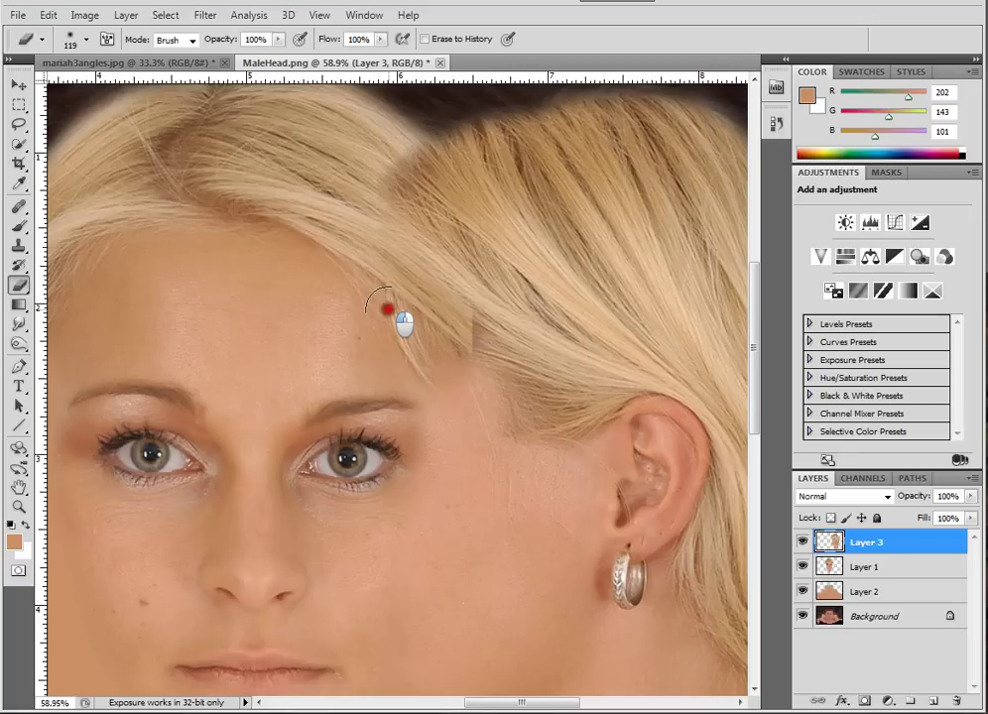
Step: Nudge Layer 3 closer to the front-view face so the hair meets, and erase the overlap along the hair seam
key(v)
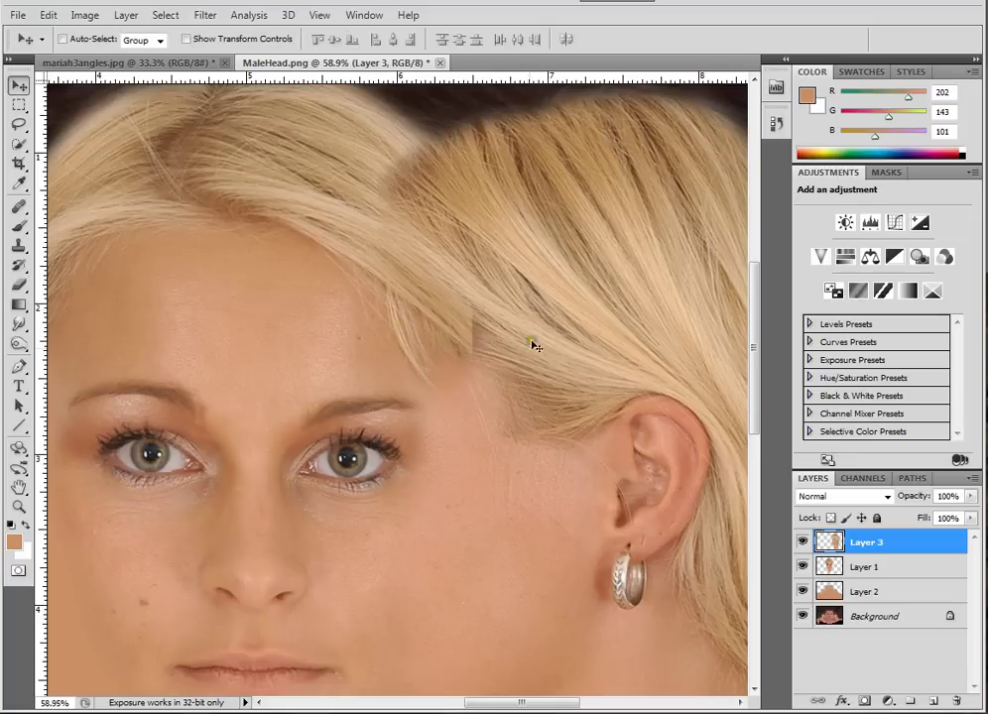
mouse_move(530, 357)
mouse_down()
mouse_move(501, 359)
mouse_move(535, 366)
mouse_move(531, 348)
mouse_move(508, 350)
mouse_up()
key(b)
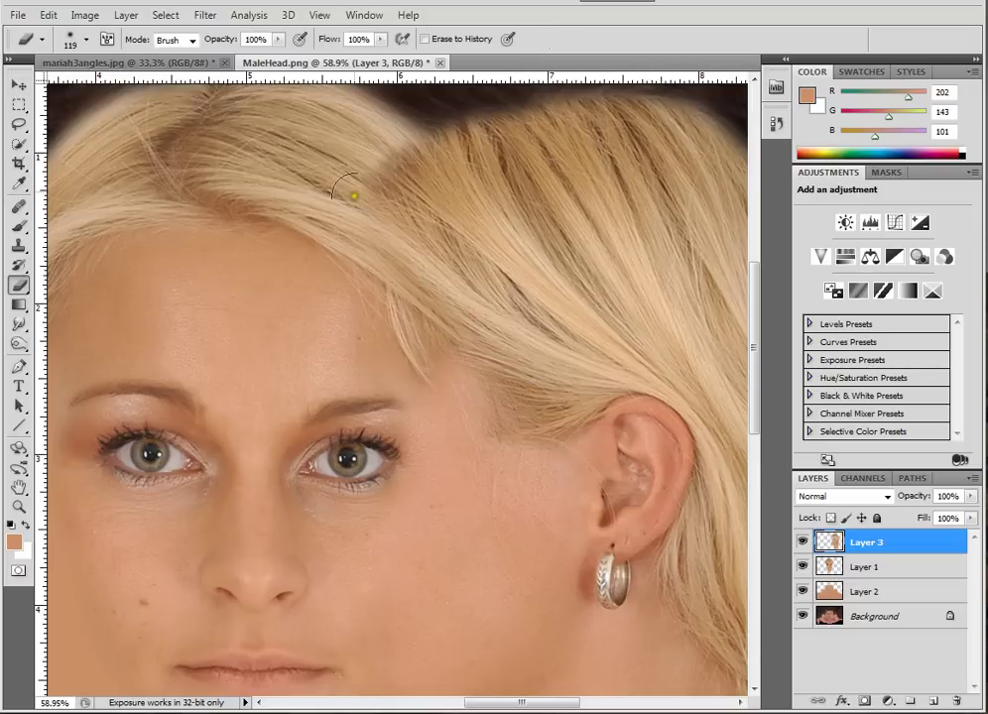
mouse_move(354, 196)
mouse_down()
mouse_move(377, 156)
mouse_move(399, 195)
mouse_move(402, 162)
mouse_move(419, 216)
mouse_move(392, 214)
mouse_move(422, 238)
mouse_up()
scroll(540, 491, down, 7)
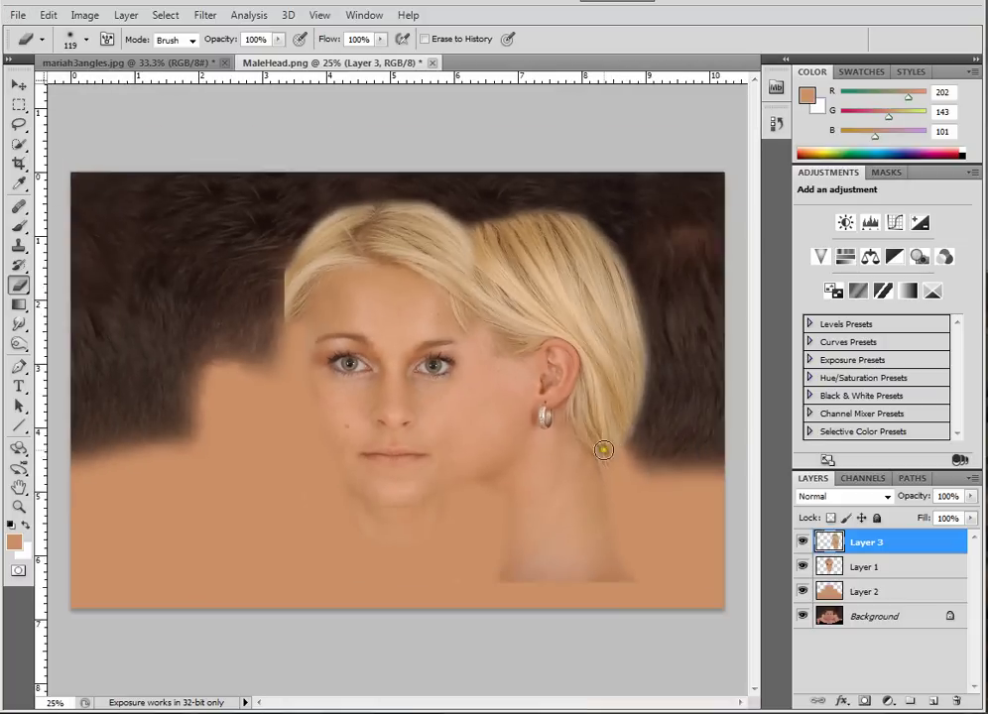
scroll(524, 447, up, 3)
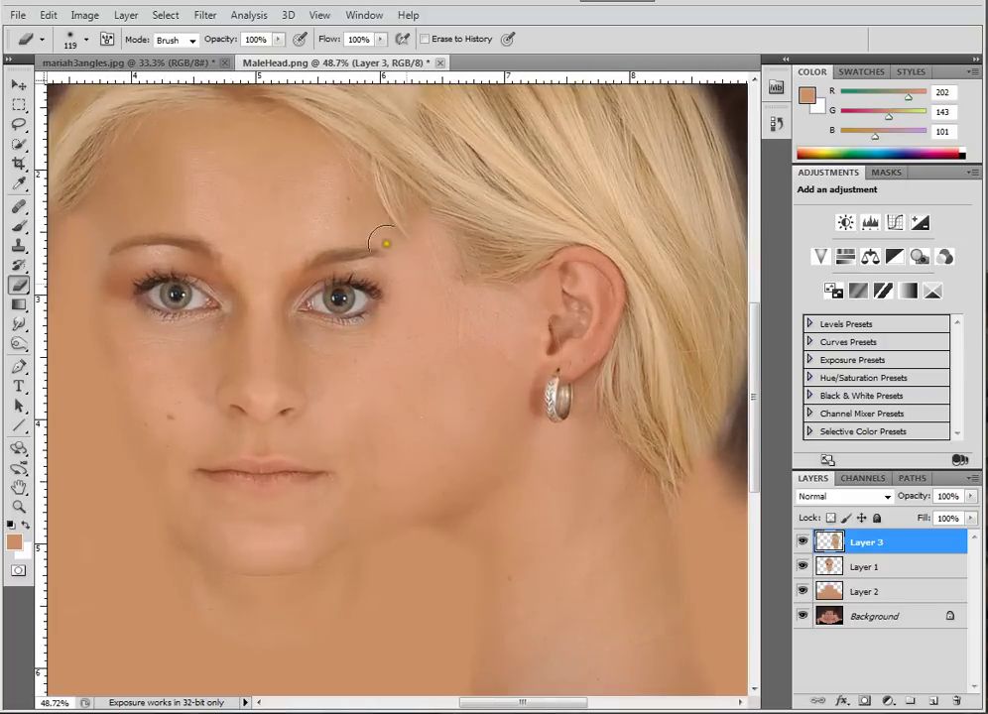
scroll(421, 310, up, 3)
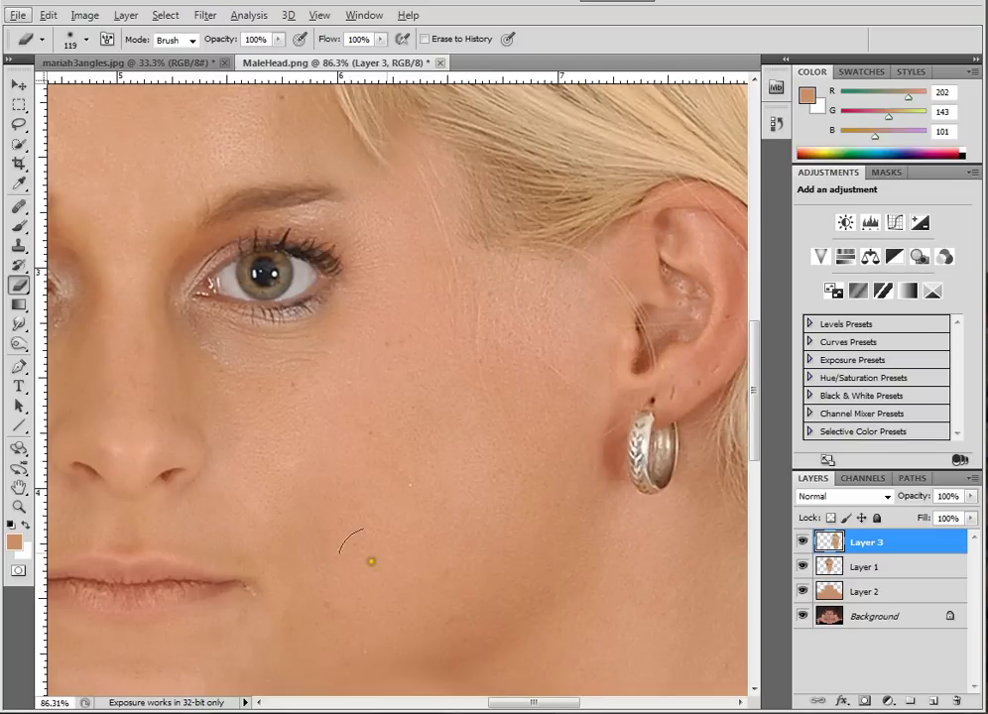
scroll(371, 562, down, 5)
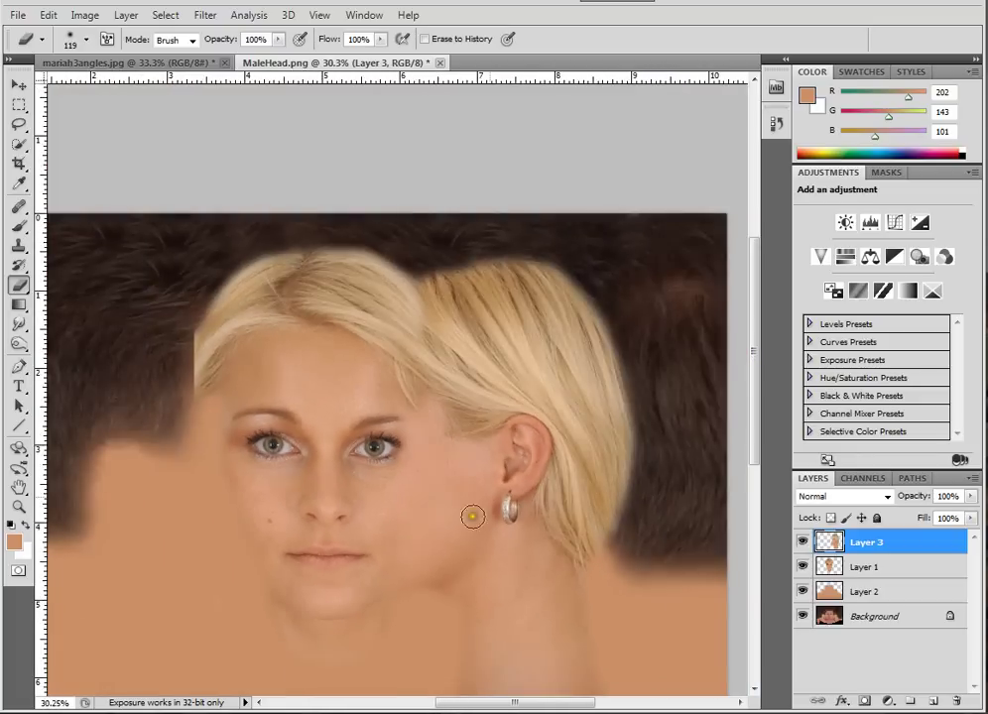
Step: Duplicate Layer 3 and place the copy on the opposite side of the front-view face
click(19, 85)
scroll(525, 452, down, 2)
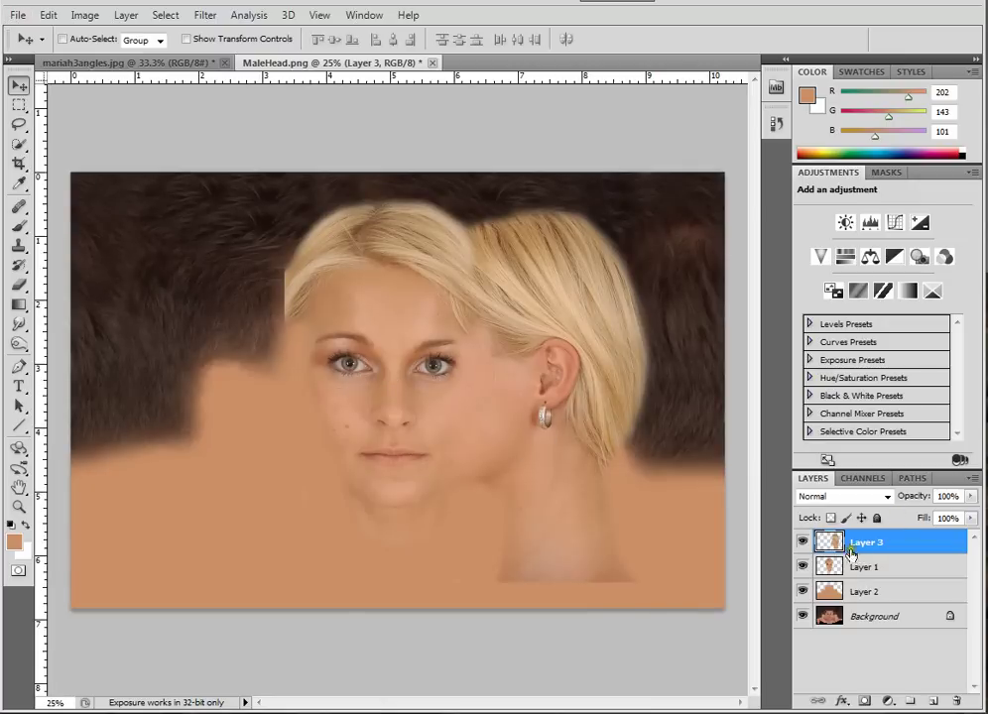
drag(561, 454, 244, 448)
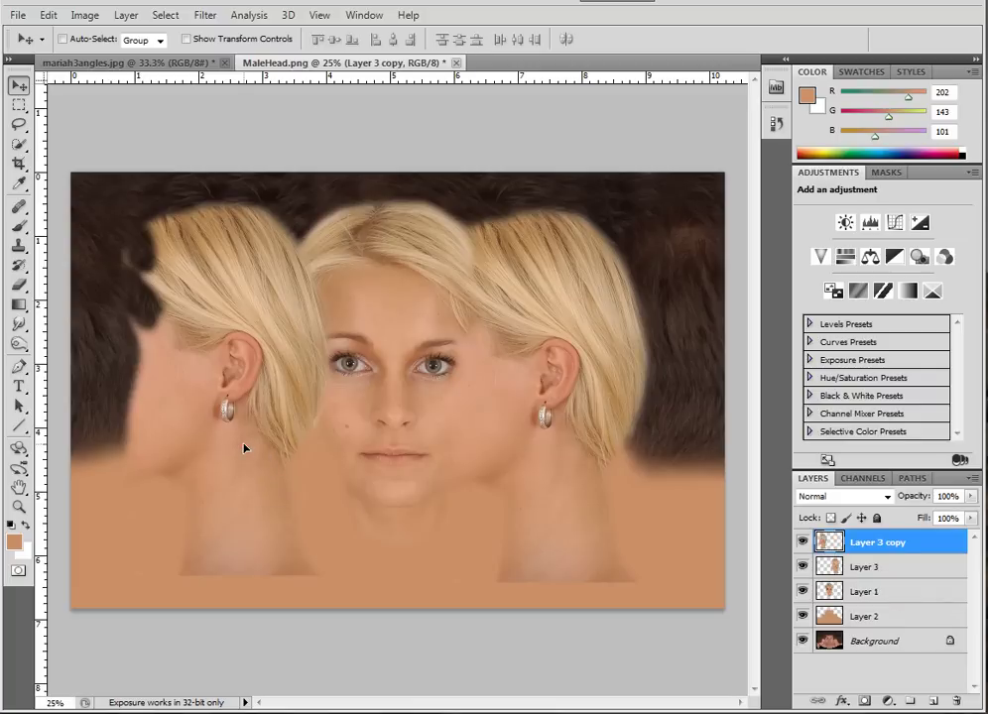
Step: Mirror Layer 3 copy horizontally by setting its transform width to -100% and apply the transformation
key(ctrl+t)
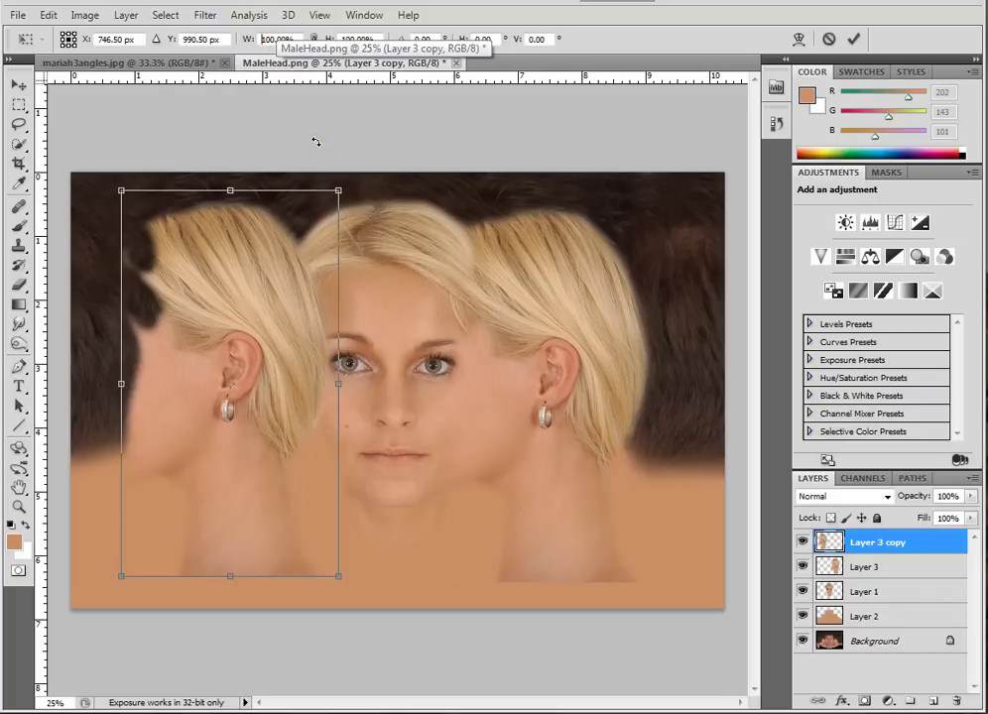
text(-)
key(Return)
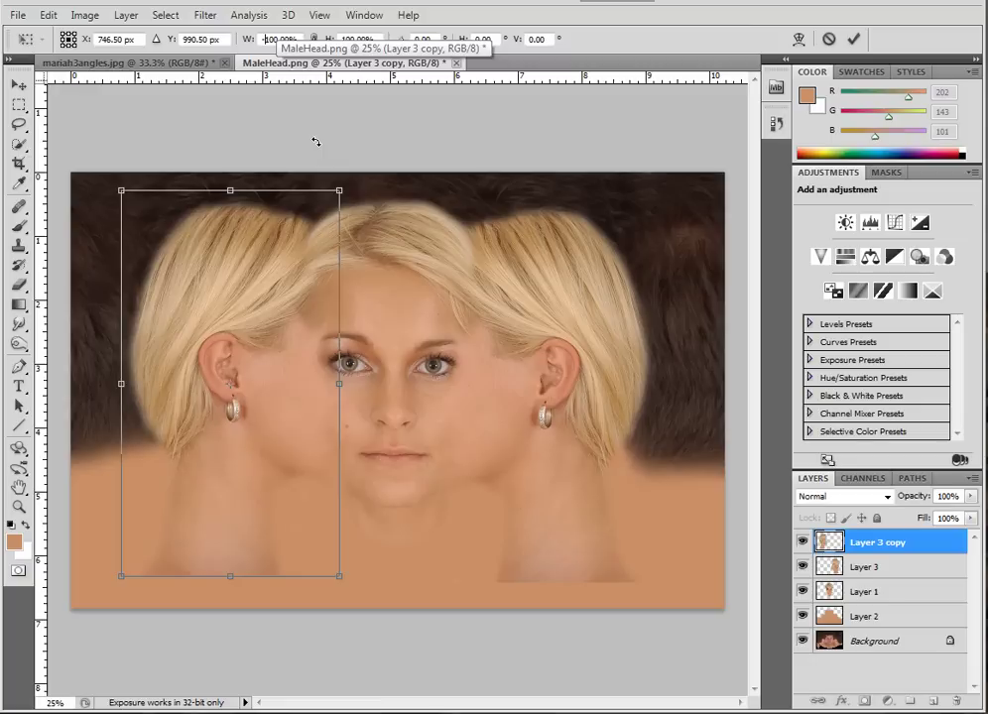
click(855, 40)
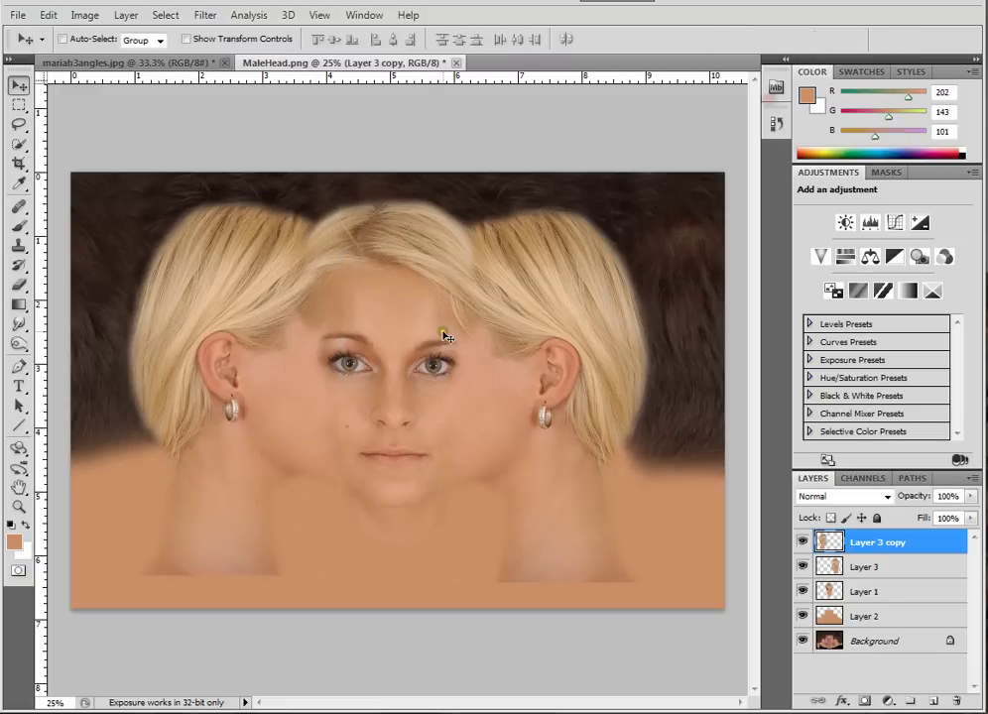
Step: Align the vertical centers of Layer 3 copy and Layer 3, and compare both sides by toggling each layer's visibility
scroll(396, 346, up, 1)
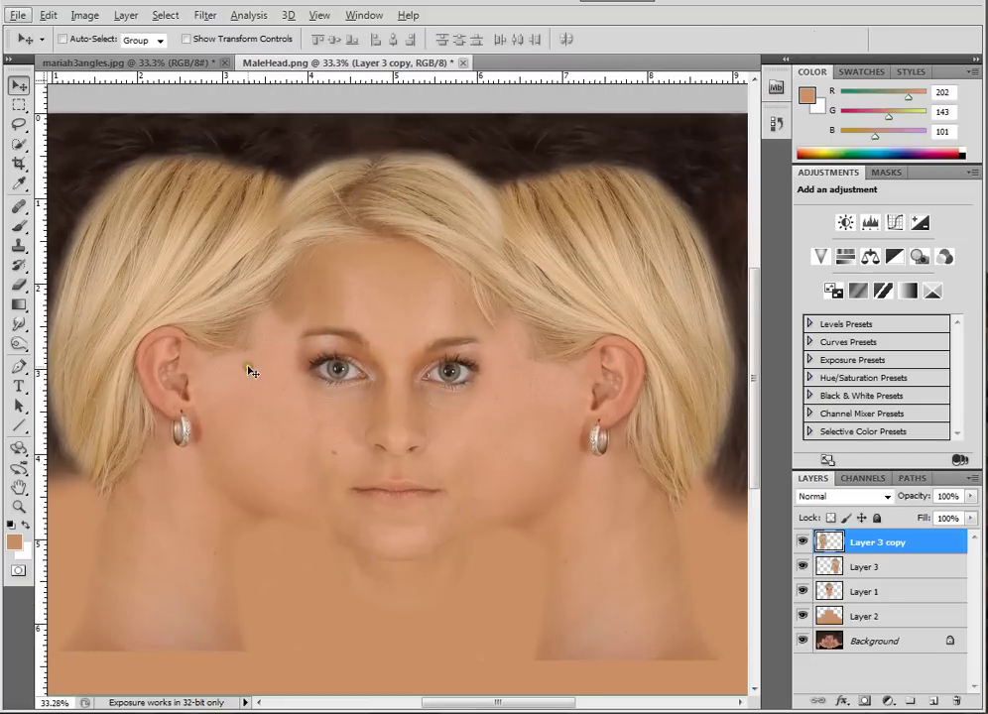
shift+click(890, 569)
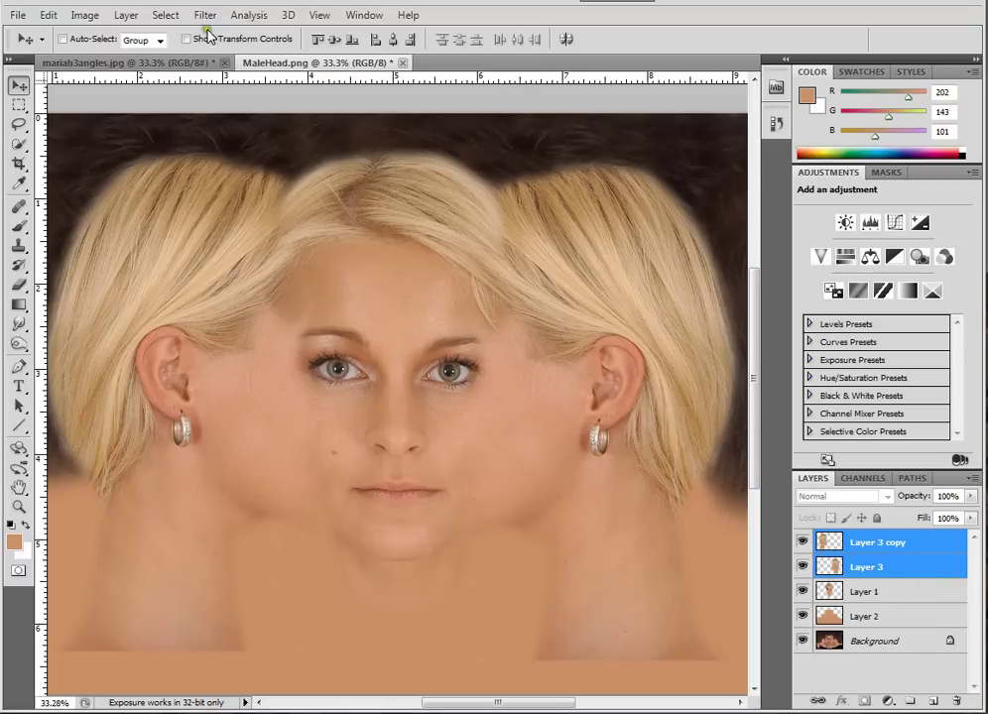
click(336, 41)
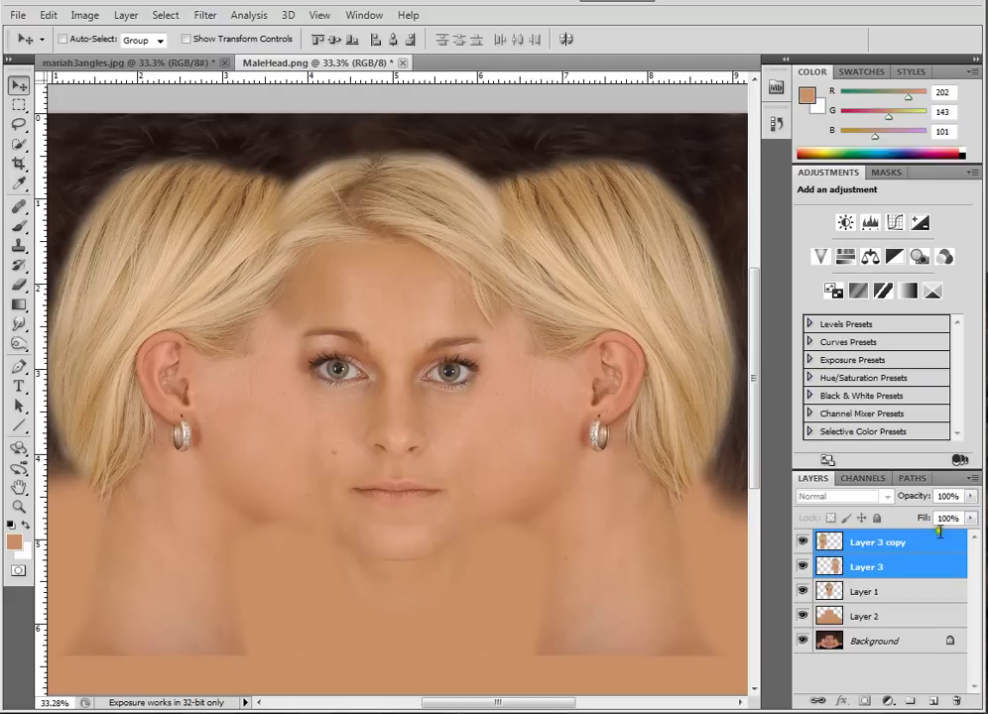
click(801, 541)
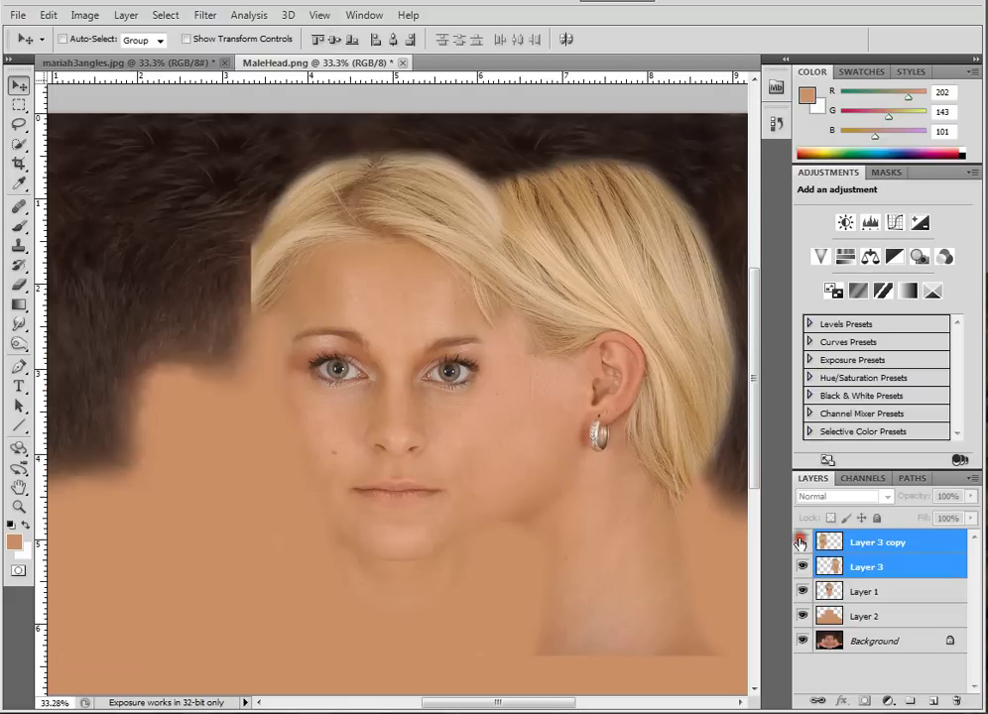
click(802, 543)
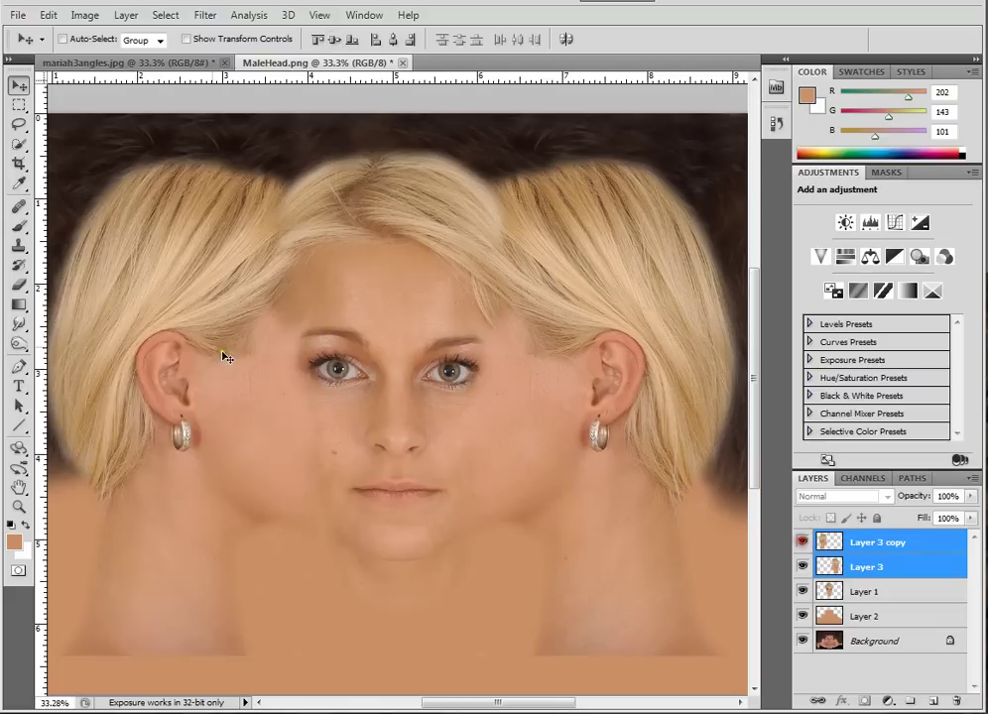
click(802, 566)
click(804, 568)
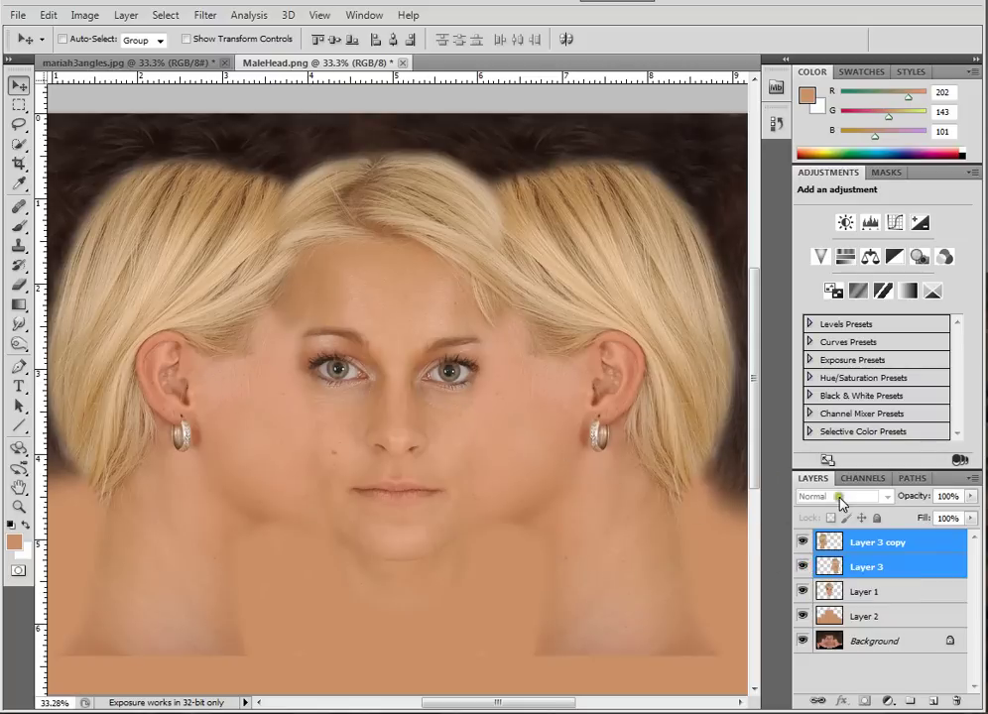
Step: Erase a small overlap of Layer 3 copy where its hair meets the front-view hair above the forehead
click(876, 542)
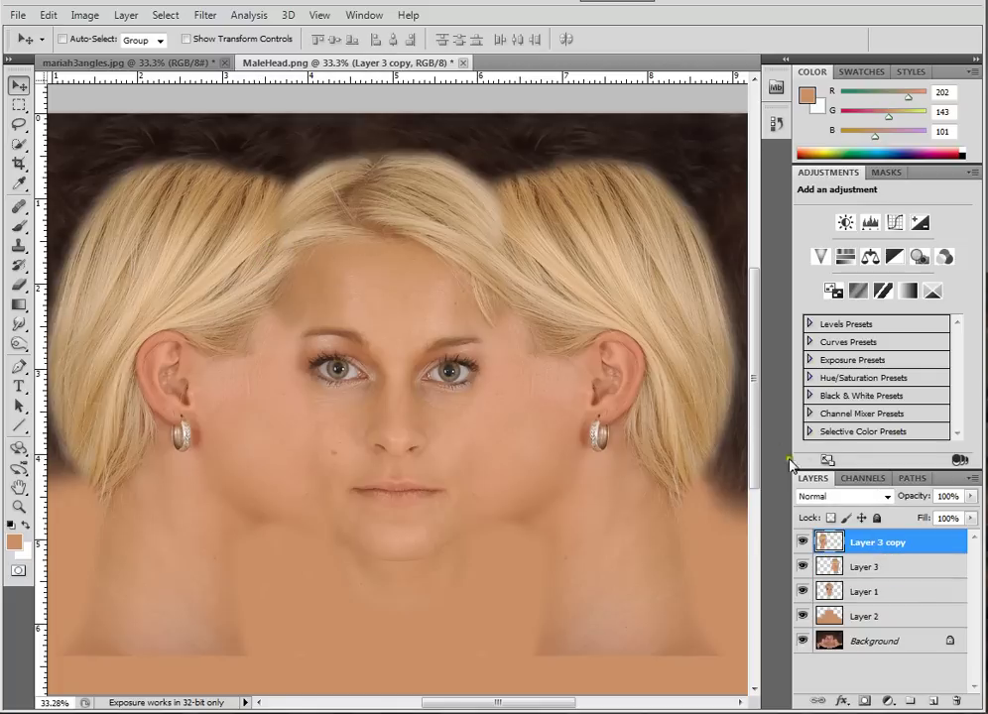
click(802, 543)
click(802, 542)
key(e)
mouse_move(269, 236)
mouse_down()
mouse_move(286, 223)
mouse_move(253, 260)
mouse_move(268, 269)
mouse_up()
key(ctrl+z)
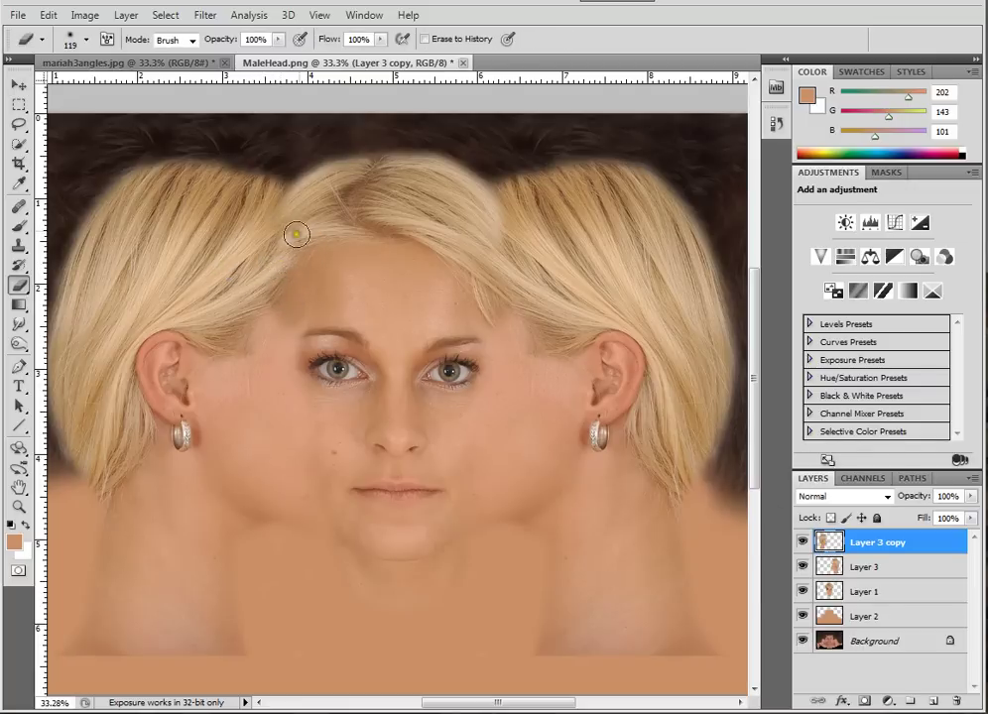
click(288, 208)
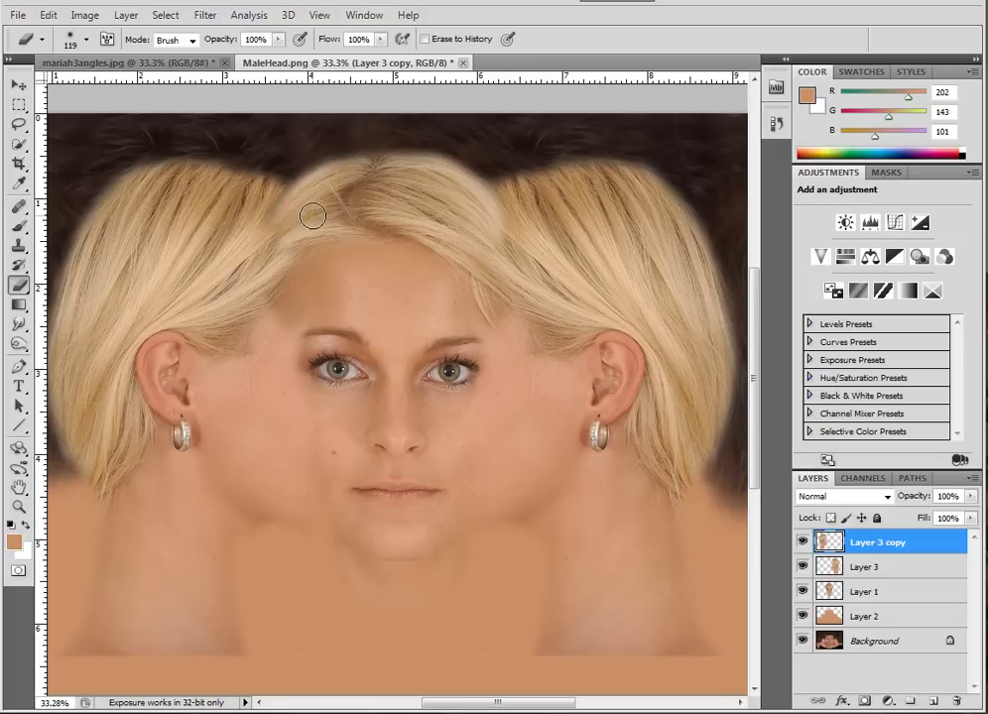
Step: Clone hair strands on Layer 3 copy over the seam with the front-view hair using an 80 px Clone Stamp brush
key(s)
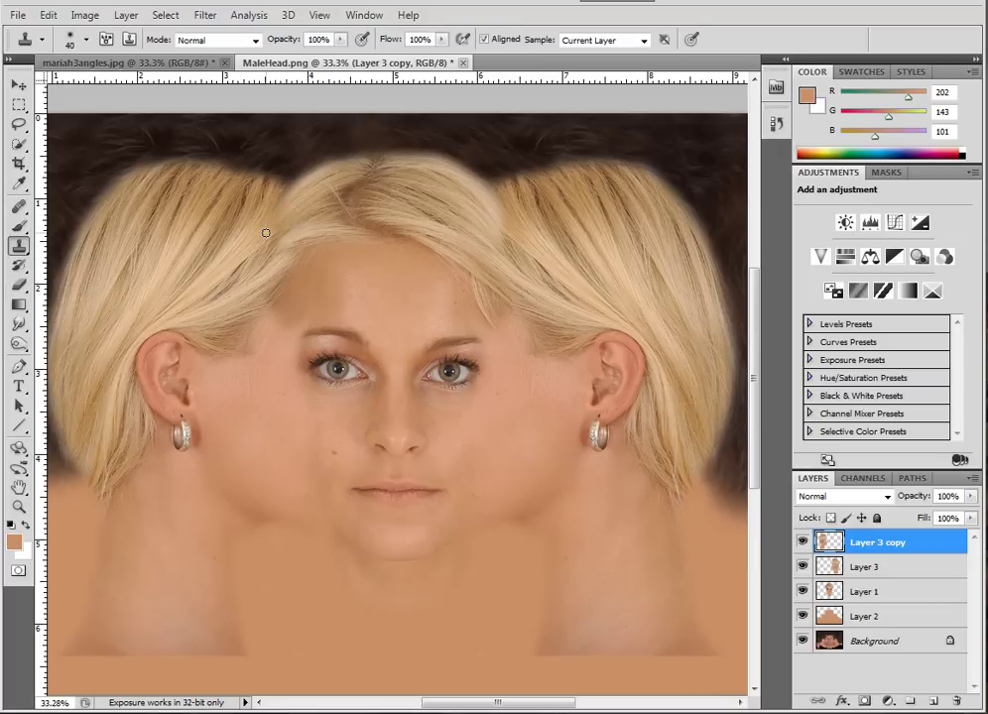
key(bracketright)
mouse_move(271, 237)
mouse_down()
mouse_move(293, 209)
mouse_move(255, 235)
mouse_move(297, 204)
mouse_up()
click(310, 200)
drag(257, 245, 163, 325)
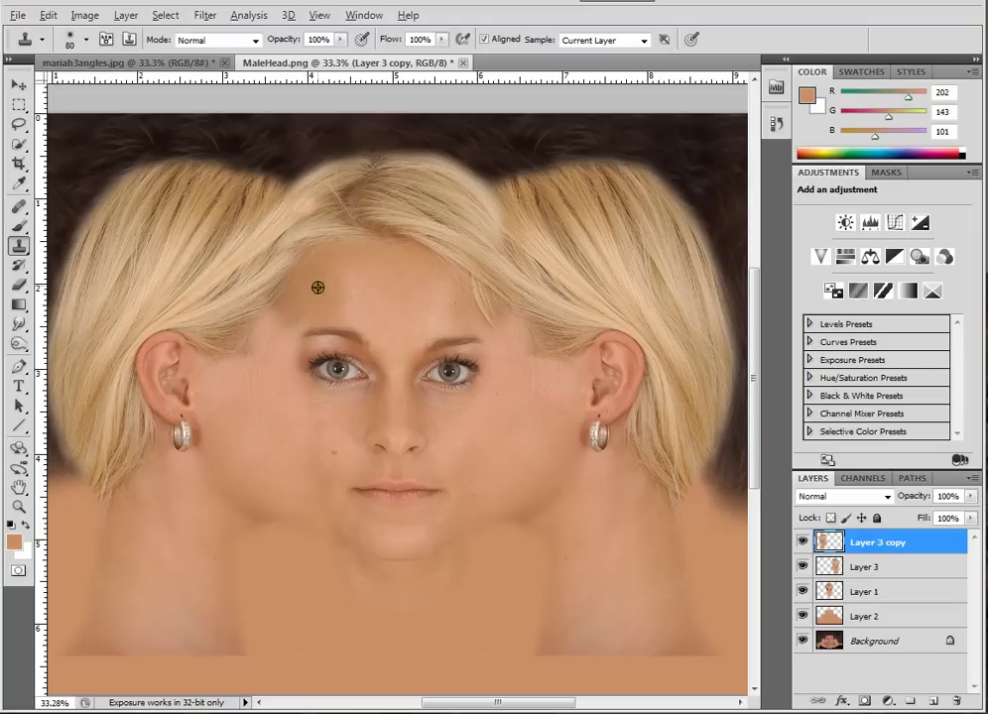
Step: Examine the hair seams and the skin tone transitions at the forehead, cheeks and jaw across the combined texture
scroll(316, 282, up, 3)
scroll(278, 272, down, 1)
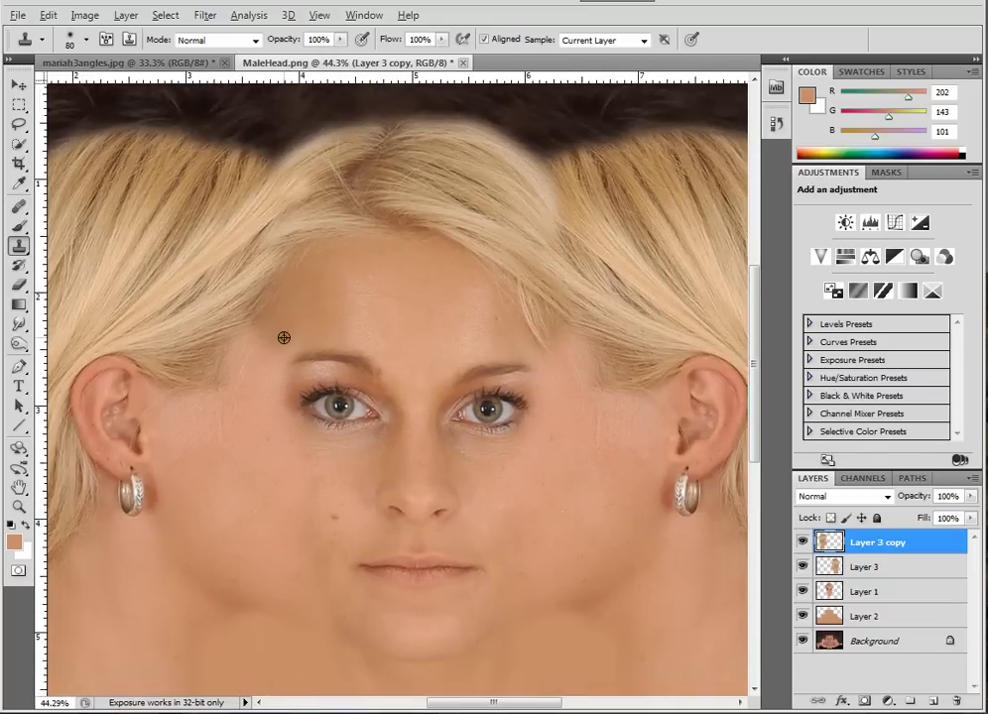
scroll(283, 337, down, 3)
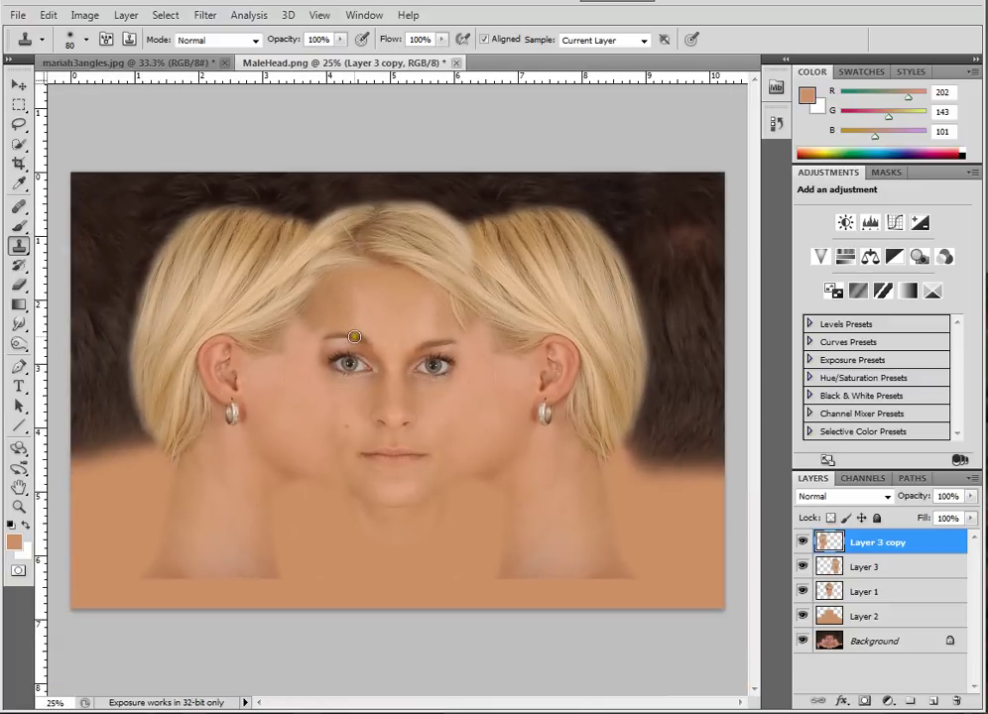
scroll(354, 336, up, 5)
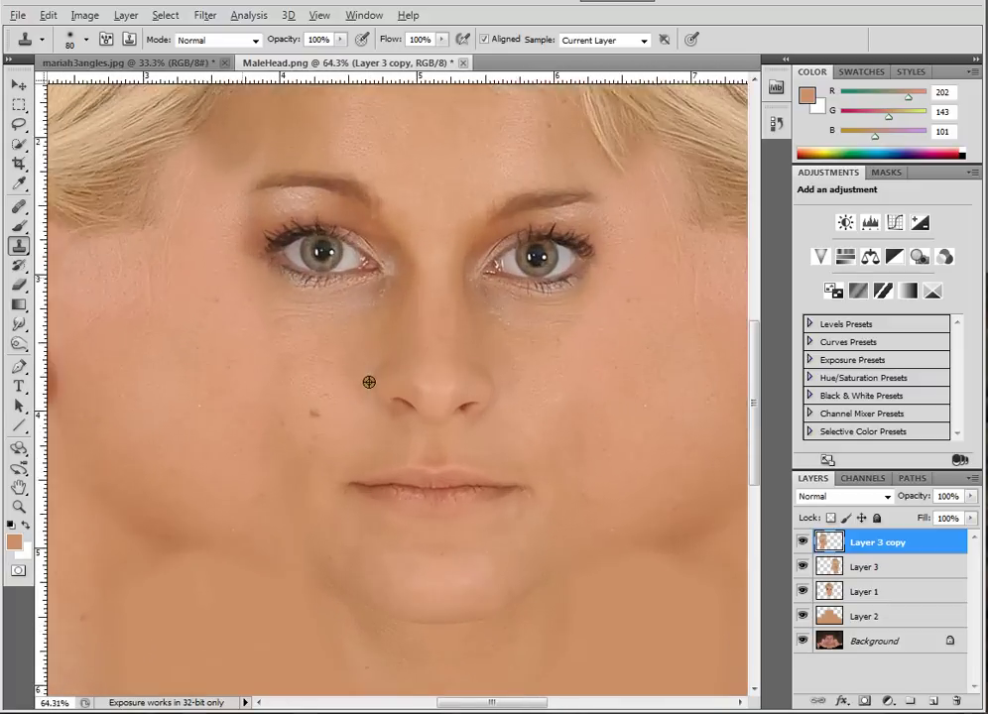
scroll(470, 413, down, 3)
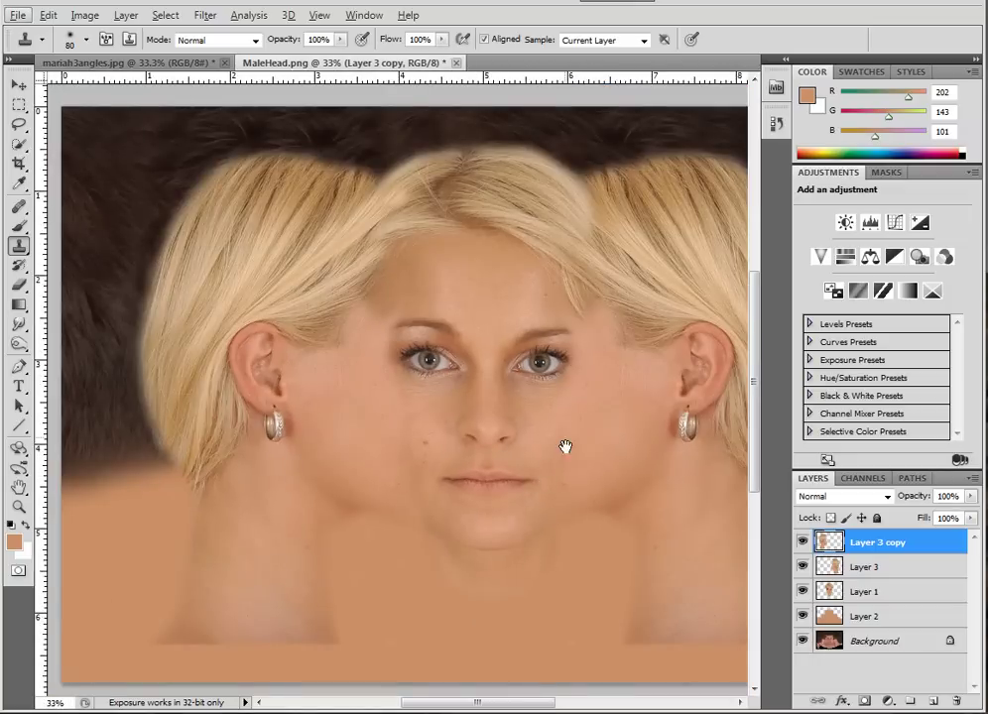
drag(565, 446, 448, 408)
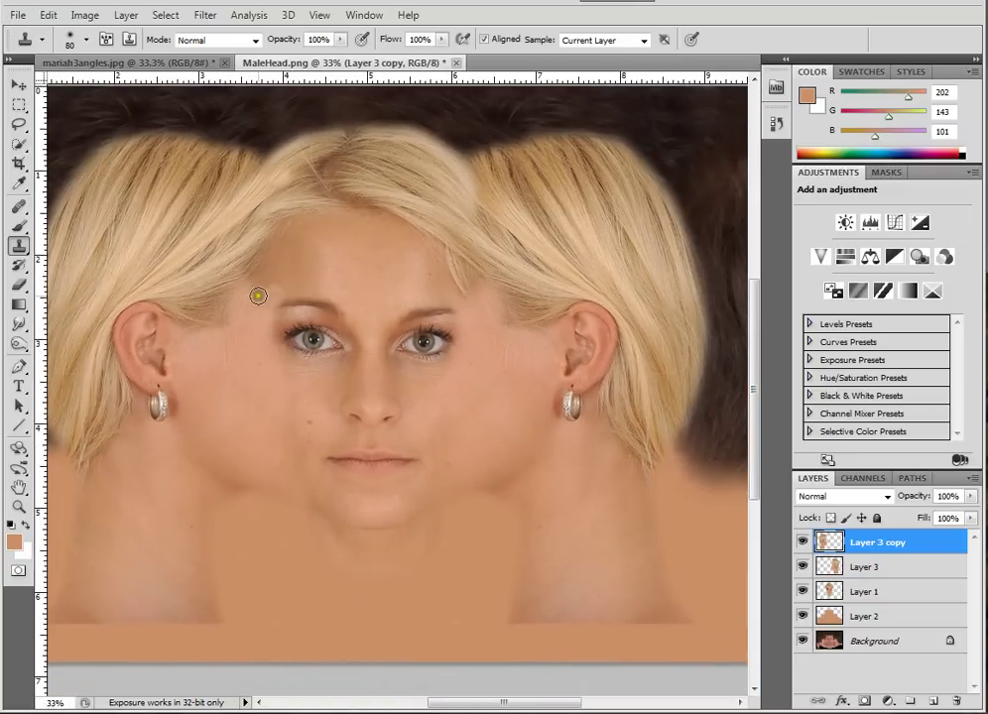
scroll(293, 274, up, 3)
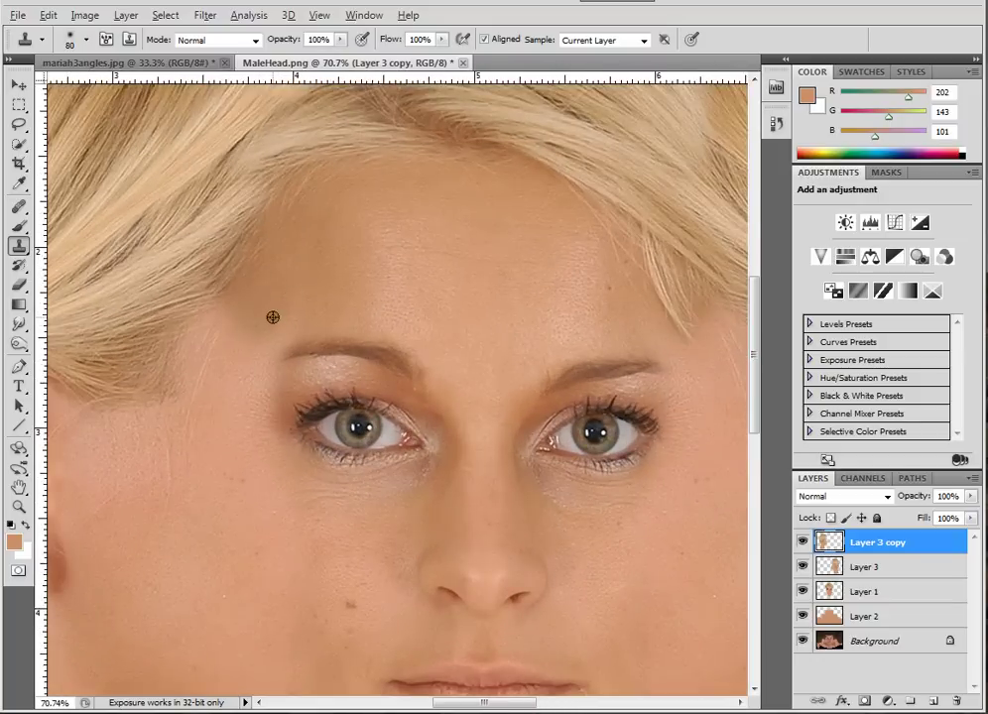
scroll(353, 324, down, 3)
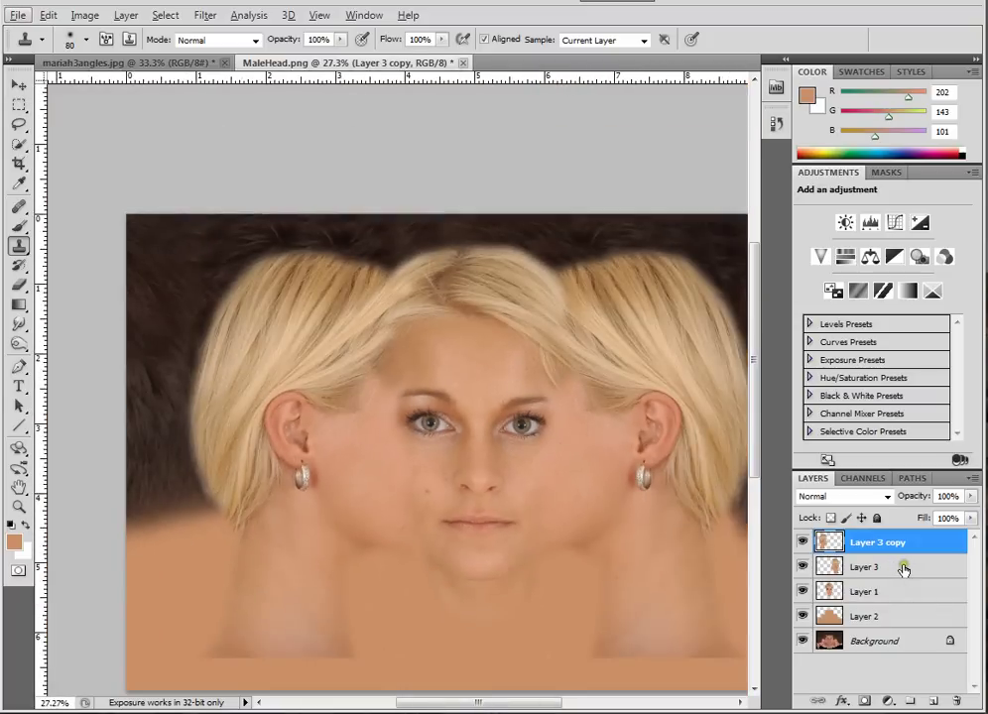
Step: Merge Layer 3 copy, Layer 3, Layer 1 and Layer 2 into a single layer above the Background
shift+click(893, 567)
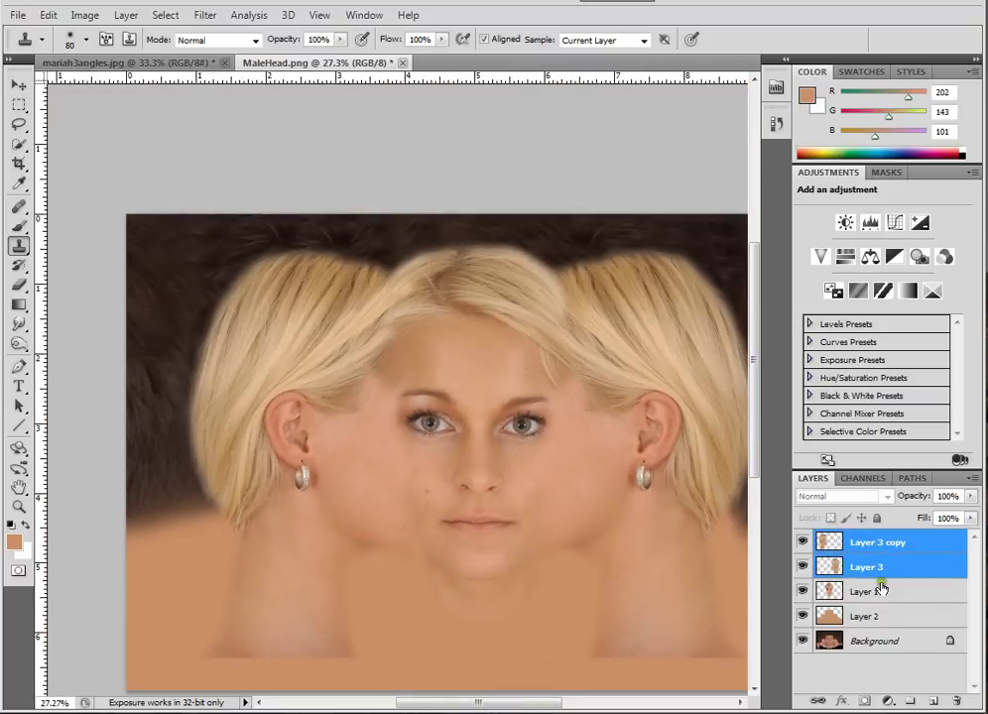
shift+click(880, 590)
shift+click(891, 617)
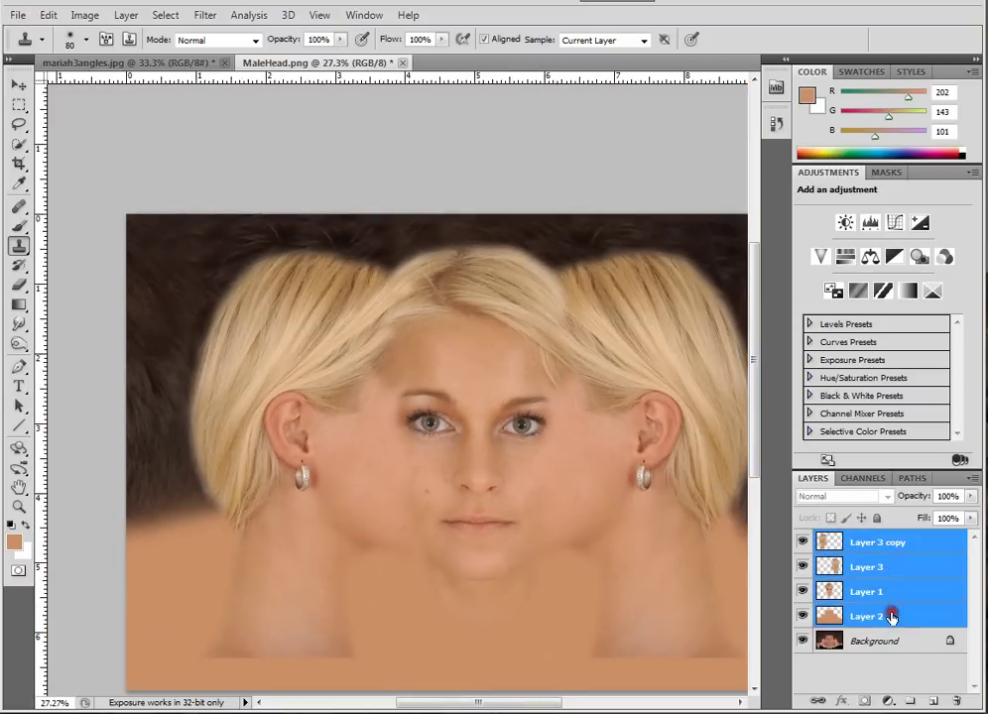
scroll(513, 480, down, 2)
scroll(517, 477, up, 1)
right_click(921, 545)
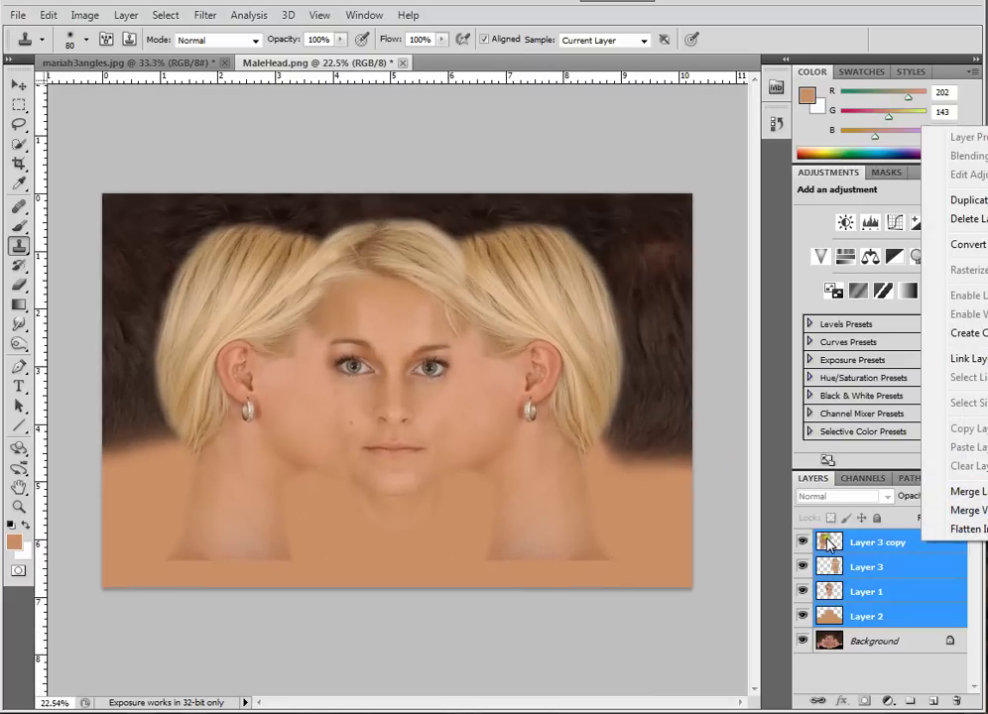
right_click(828, 544)
right_click(838, 546)
right_click(850, 552)
click(905, 497)
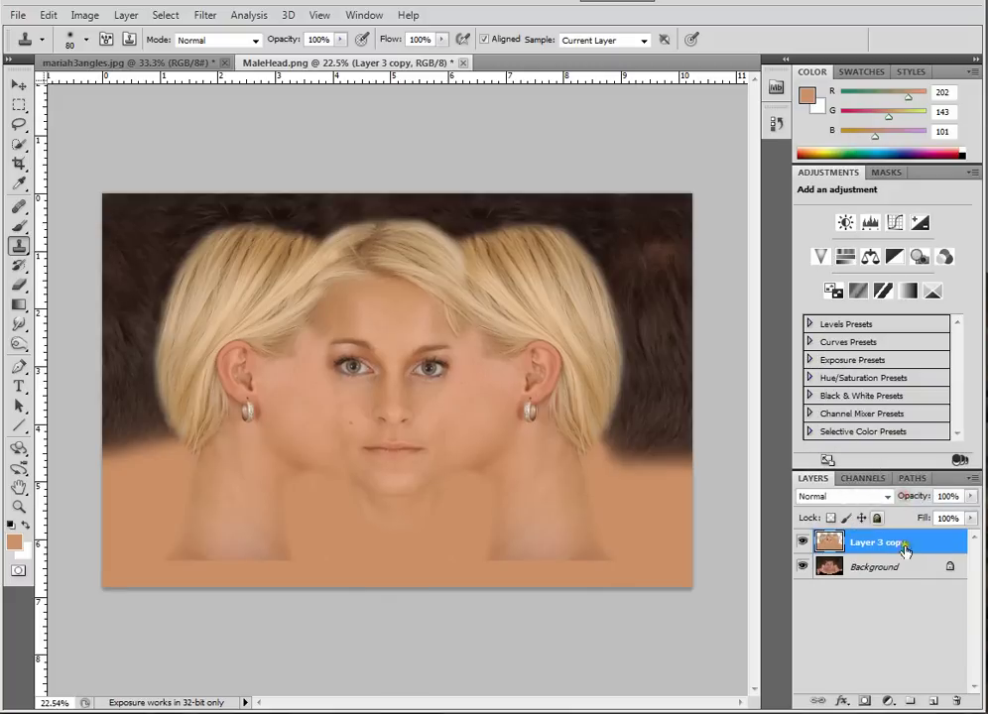
Step: Heal the skin tone seam on the cheek beside the mouth, below the mole, using a 90 px Healing Brush
scroll(443, 387, up, 5)
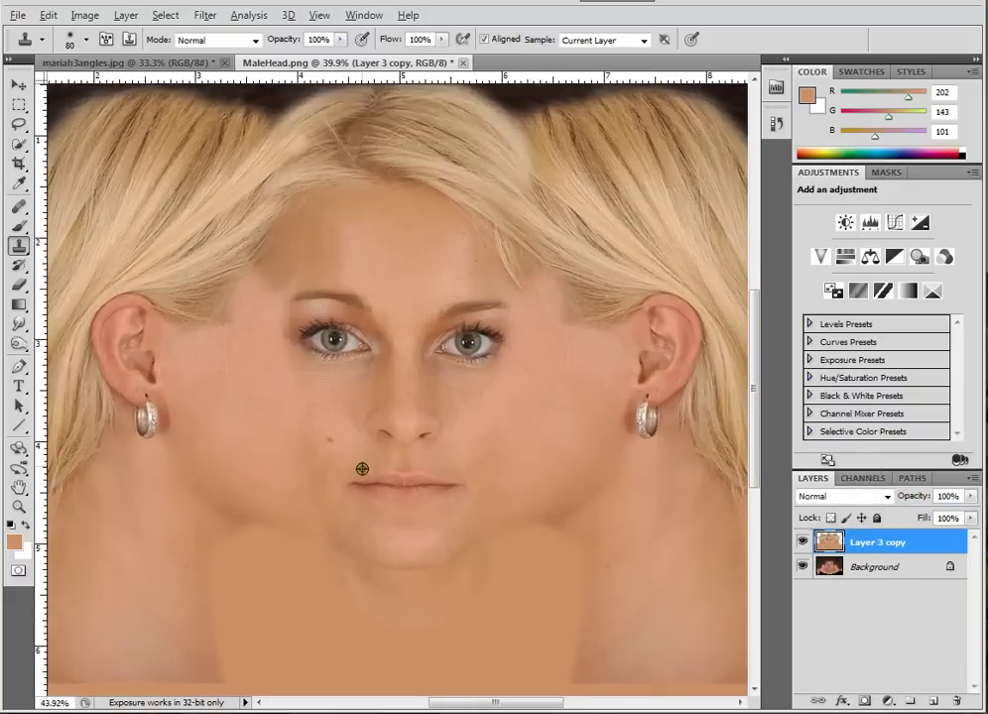
scroll(408, 545, down, 2)
scroll(307, 523, up, 1)
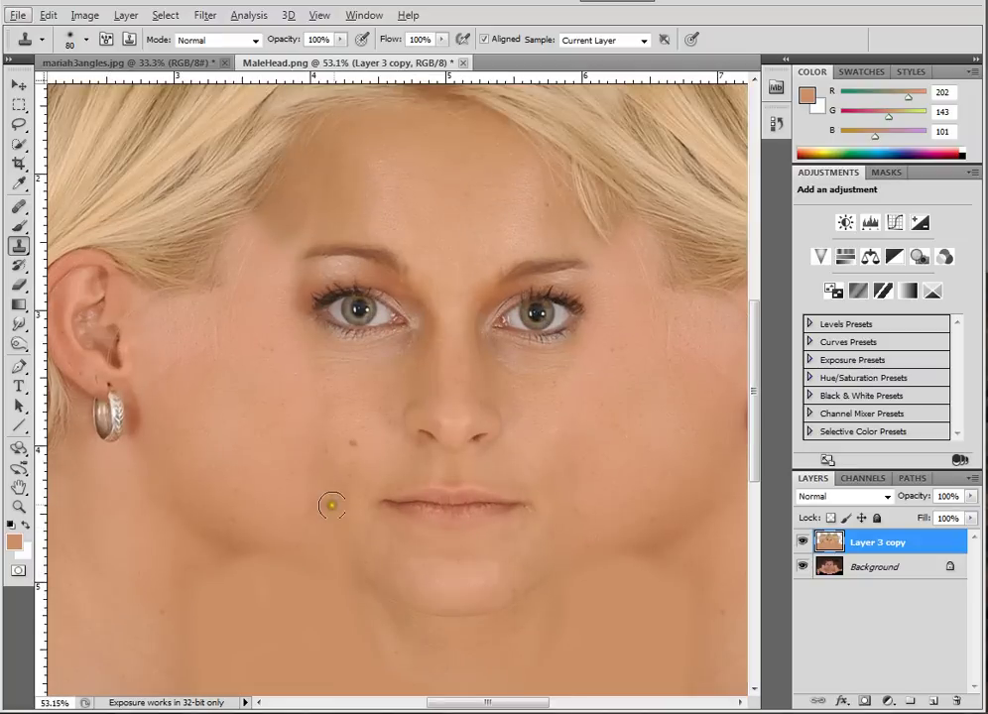
click(16, 209)
click(74, 222)
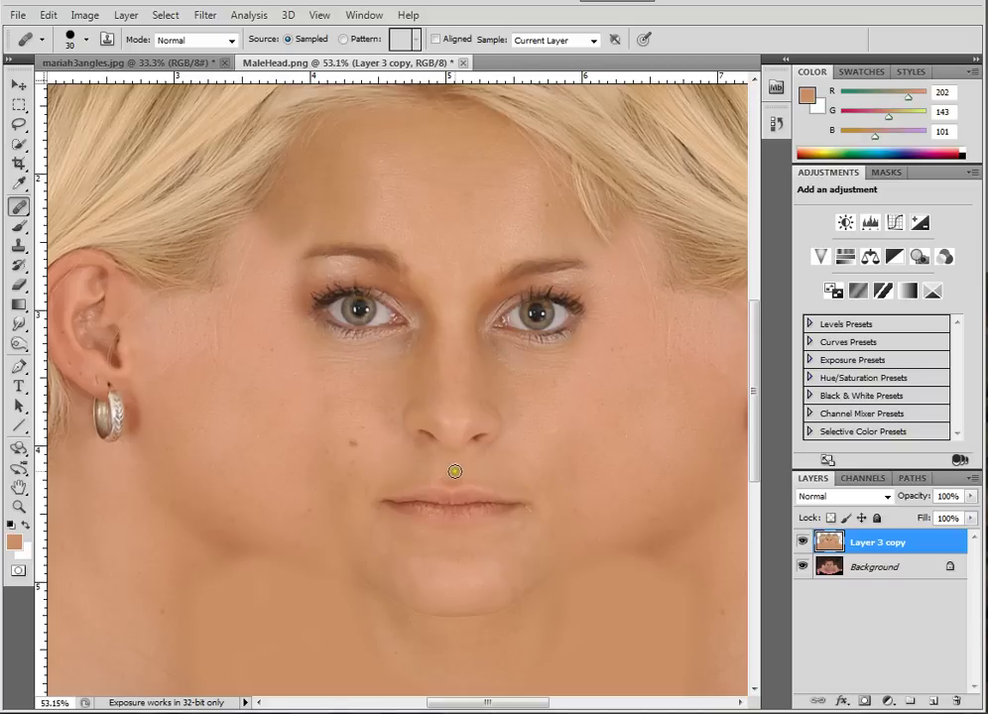
key(bracketright)
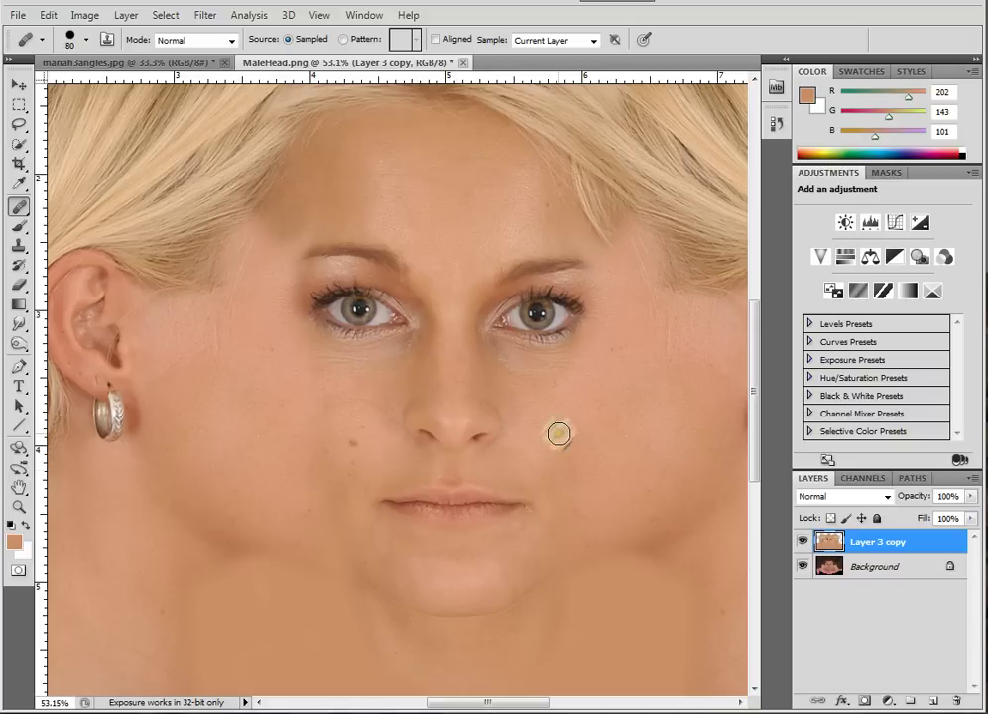
key(bracketright)
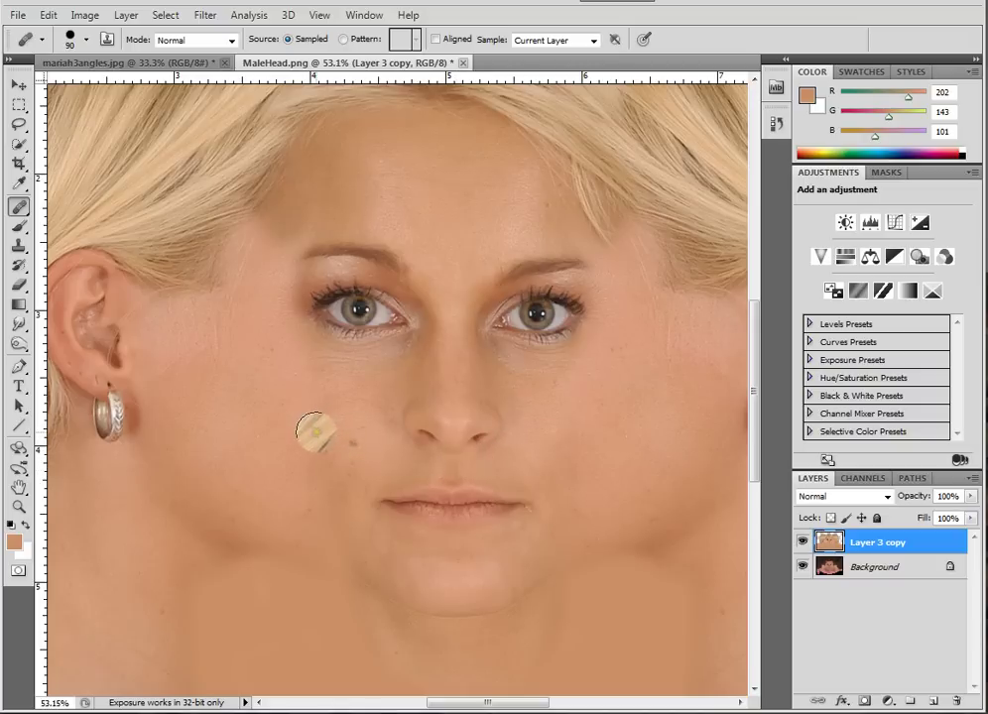
scroll(290, 387, up, 2)
scroll(286, 404, down, 2)
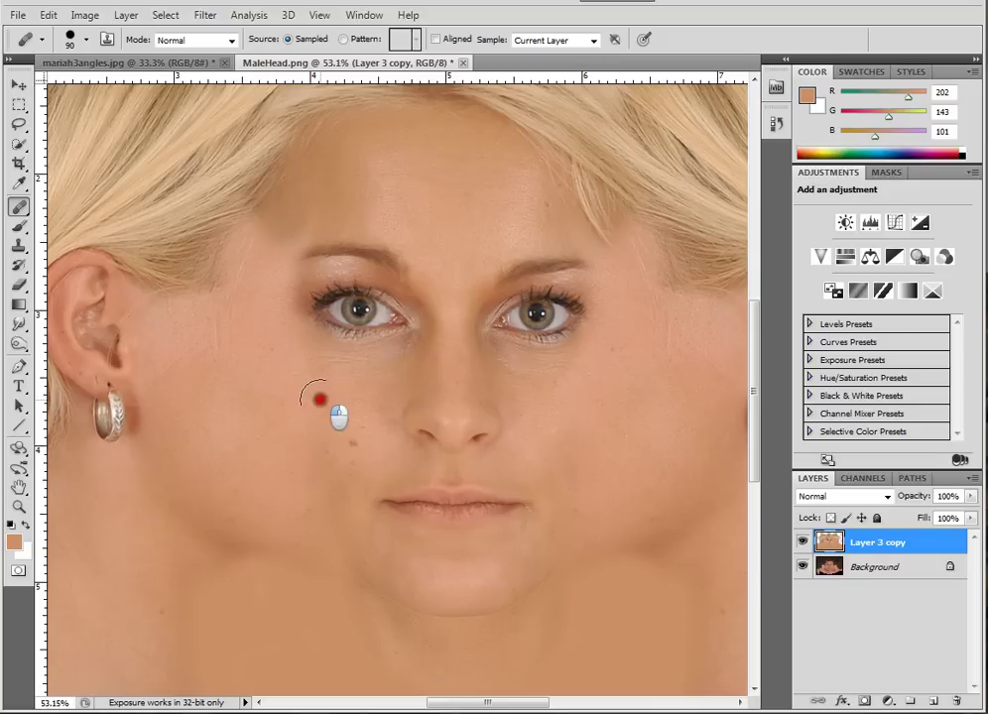
click(341, 478)
click(323, 478)
click(338, 512)
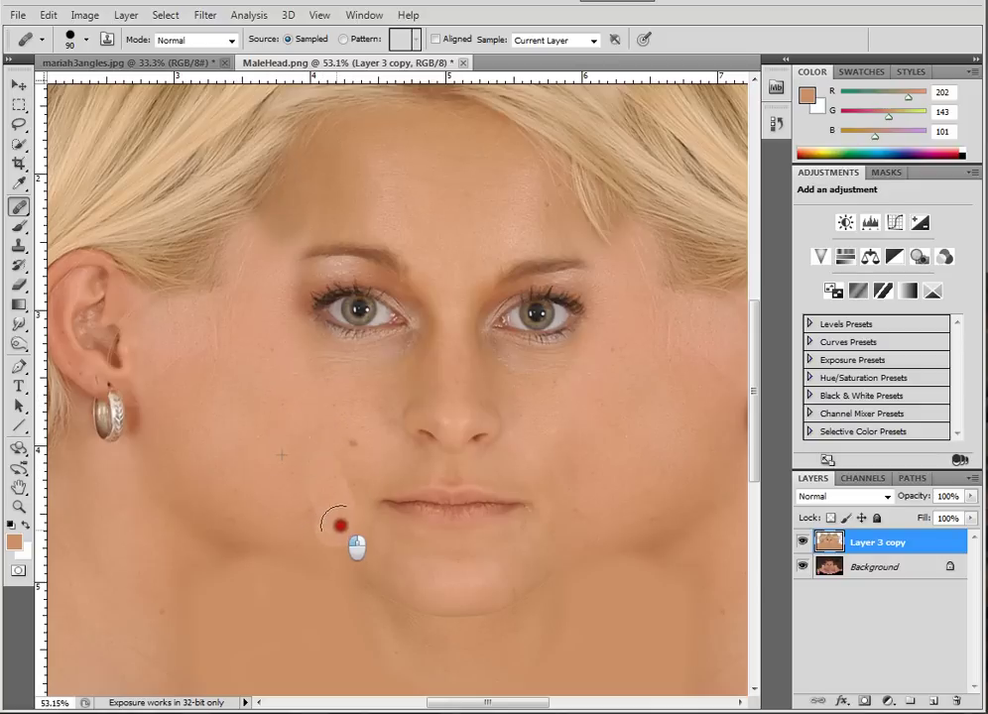
Step: Heal the skin tone seam running down from the mouth corner along the left side of the chin
click(342, 576)
click(358, 592)
drag(358, 592, 374, 636)
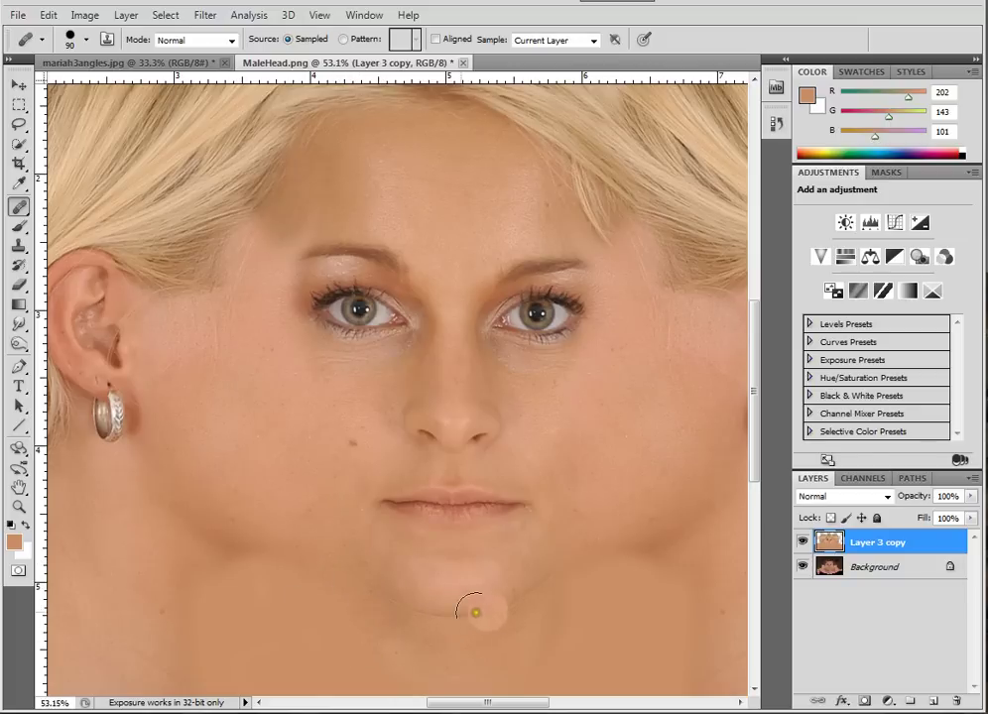
click(280, 512)
alt+click(243, 448)
Step: Heal the chin's lower edge so it blends into the flat skin fill of the neck
mouse_move(372, 601)
mouse_down()
mouse_move(437, 623)
mouse_move(487, 618)
mouse_move(551, 588)
mouse_up()
click(503, 617)
alt+click(276, 607)
click(490, 641)
click(338, 591)
click(240, 505)
Step: Heal the skin transition at the left temple, between the eyebrow's outer end and the hairline
scroll(348, 556, down, 3)
scroll(511, 414, up, 1)
scroll(254, 309, up, 3)
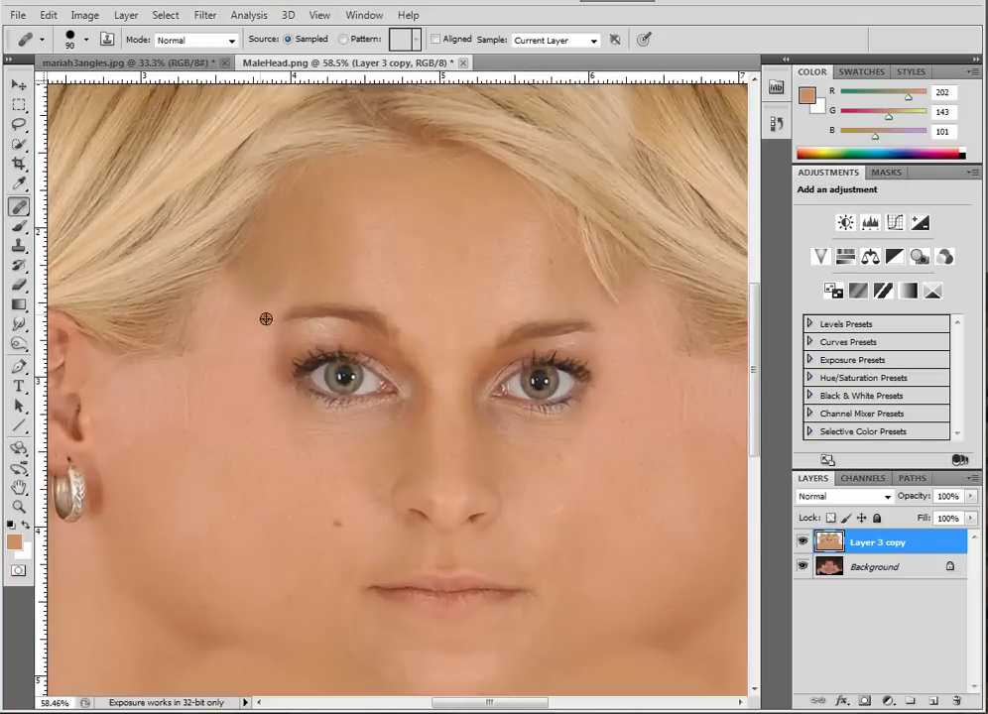
click(349, 256)
alt+click(218, 505)
click(260, 260)
mouse_move(251, 307)
mouse_down()
mouse_move(287, 265)
mouse_move(304, 259)
mouse_up()
click(269, 405)
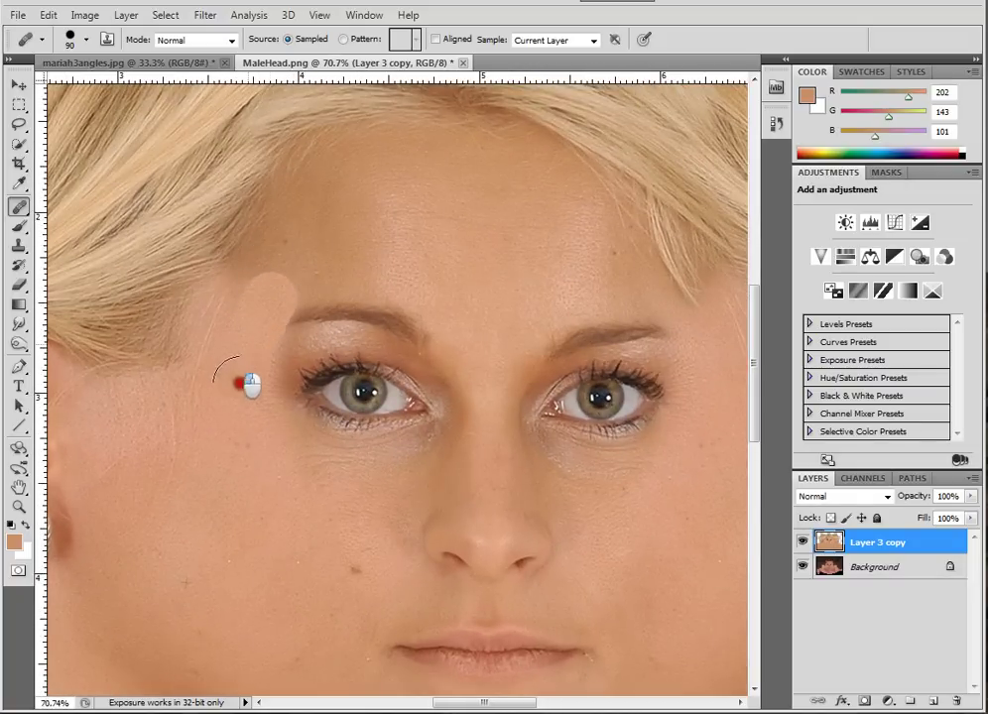
Step: Try to heal from the left temple up onto the forehead above the eyebrow
click(255, 278)
drag(255, 297, 229, 426)
mouse_move(260, 313)
mouse_down()
mouse_move(275, 285)
mouse_move(325, 203)
mouse_up()
click(287, 389)
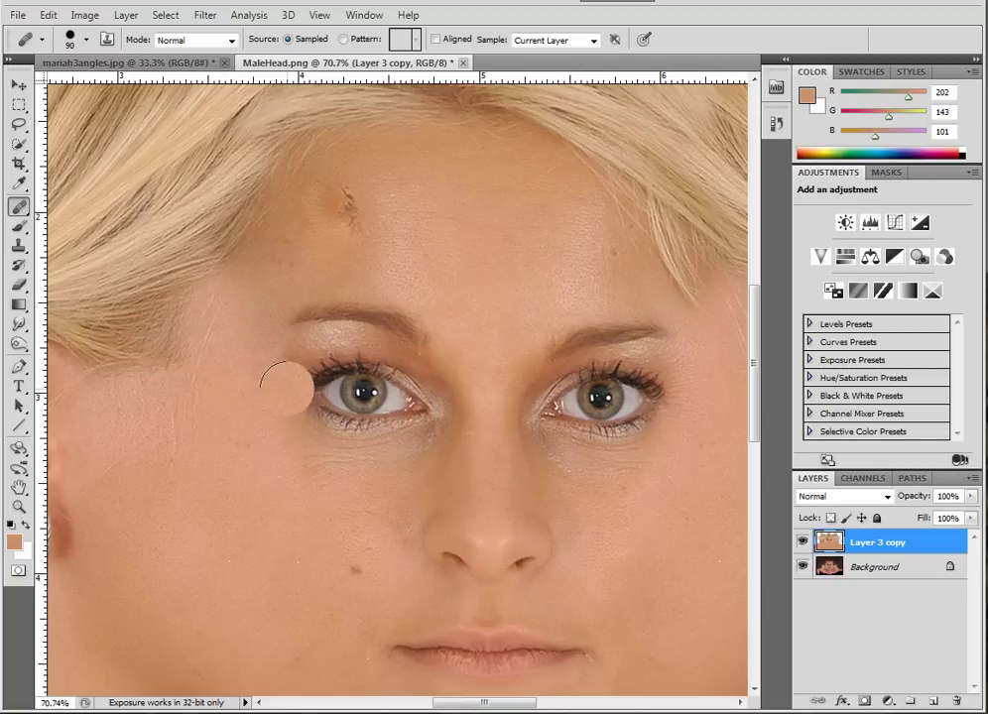
Step: Heal the darker skin patch on the forehead between the left temple hairline and the eyebrow
click(255, 432)
alt+click(230, 393)
drag(259, 316, 298, 219)
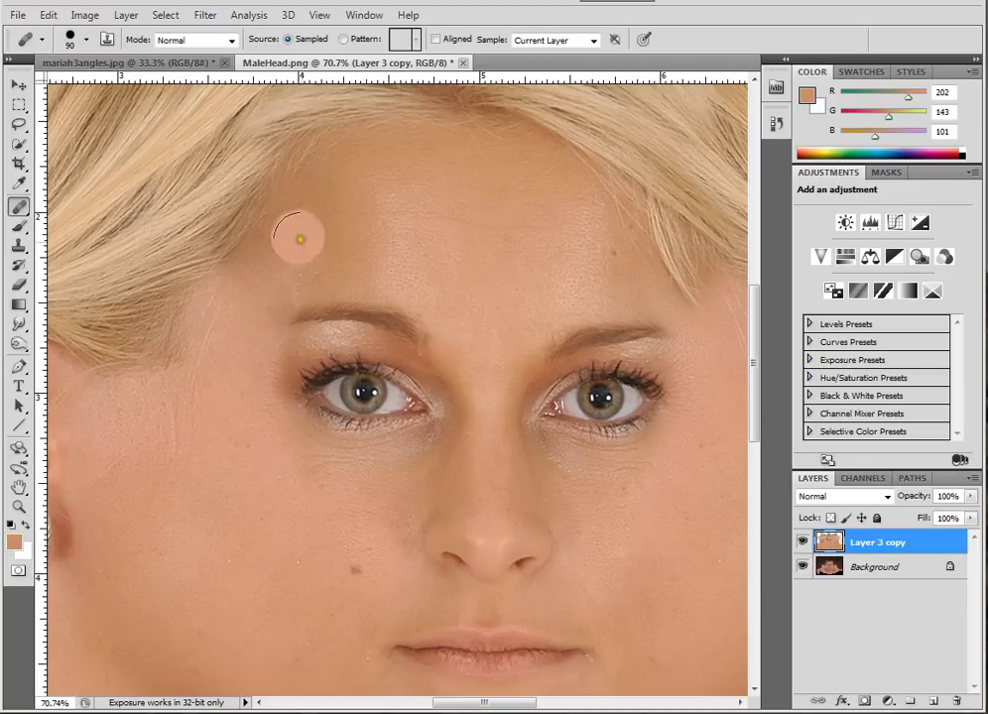
scroll(501, 394, down, 2)
scroll(517, 475, down, 2)
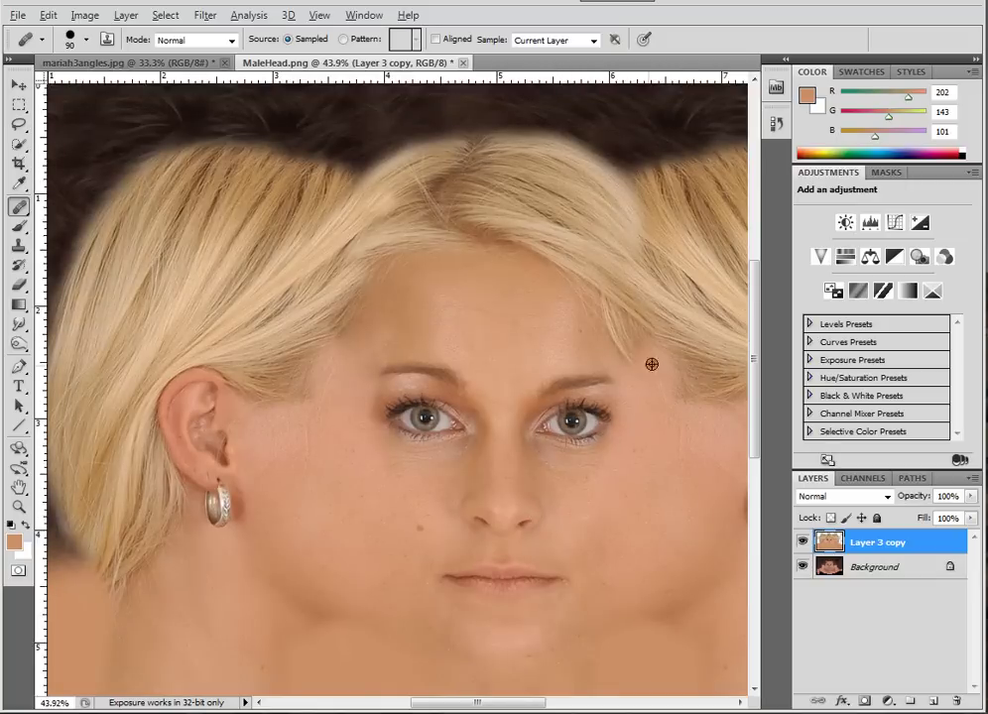
scroll(435, 379, up, 3)
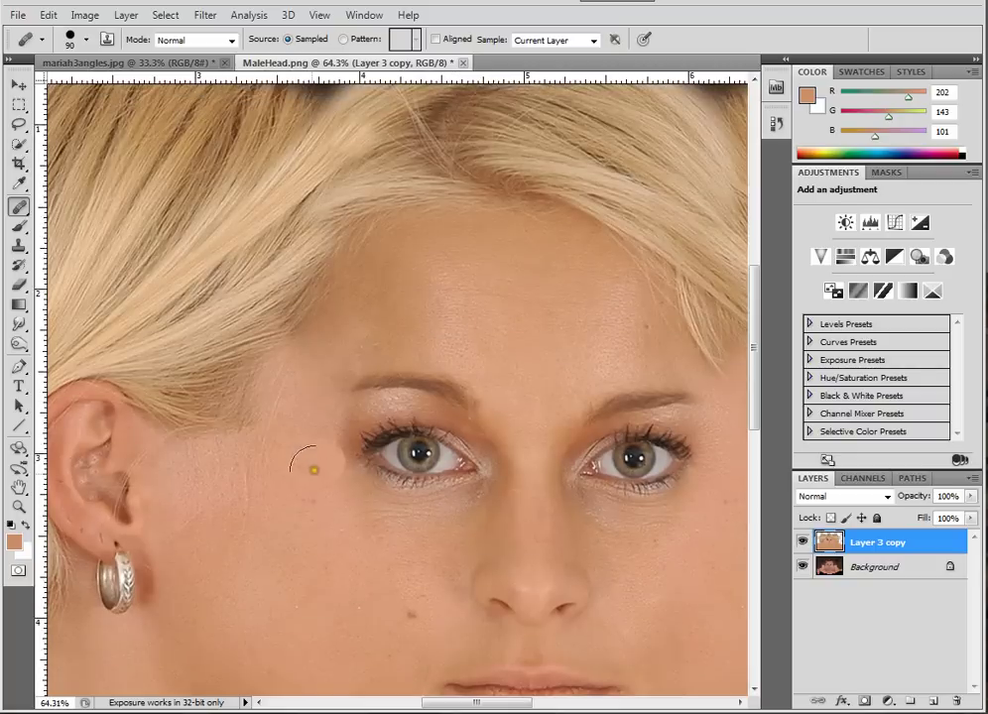
alt+click(296, 492)
mouse_move(355, 358)
mouse_down()
mouse_move(419, 336)
mouse_move(430, 308)
mouse_up()
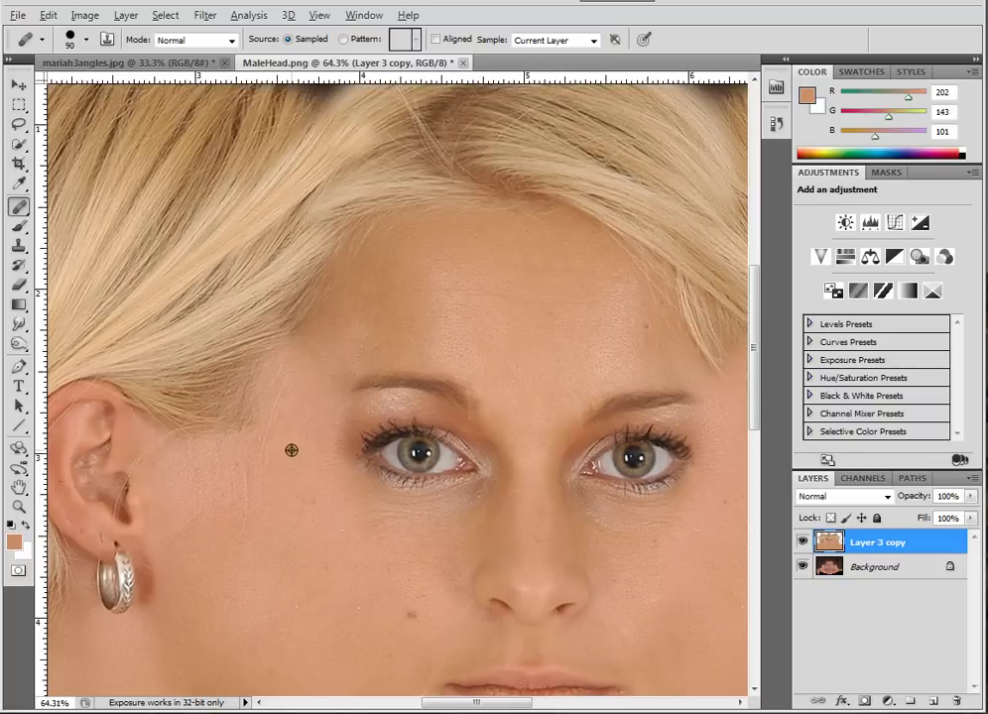
mouse_move(337, 346)
mouse_down()
mouse_move(422, 330)
mouse_move(417, 308)
mouse_move(372, 308)
mouse_move(318, 388)
mouse_move(317, 350)
mouse_move(346, 310)
mouse_move(406, 287)
mouse_up()
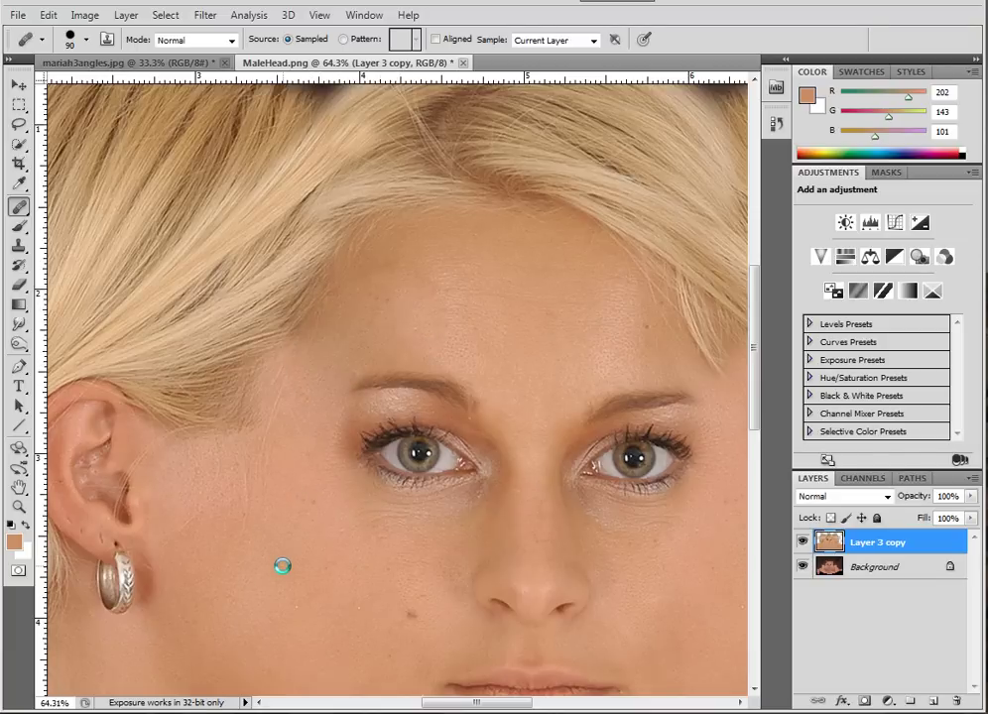
Step: Heal the skin tone seam along the right jawline beside the chin
scroll(462, 460, down, 2)
scroll(530, 531, up, 1)
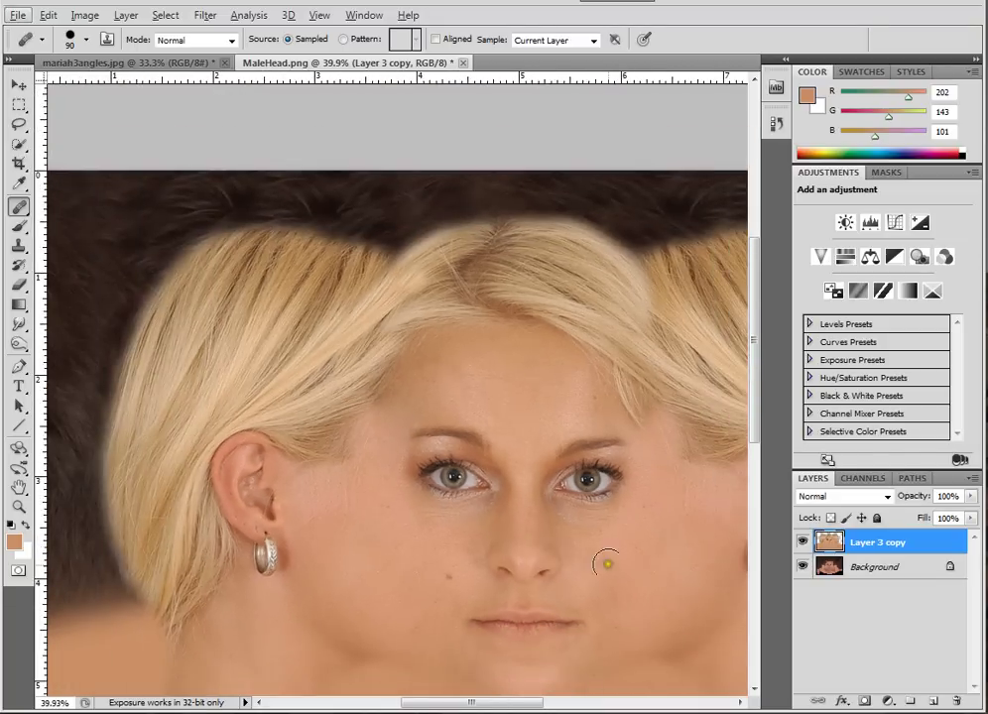
drag(593, 545, 465, 391)
scroll(486, 561, up, 1)
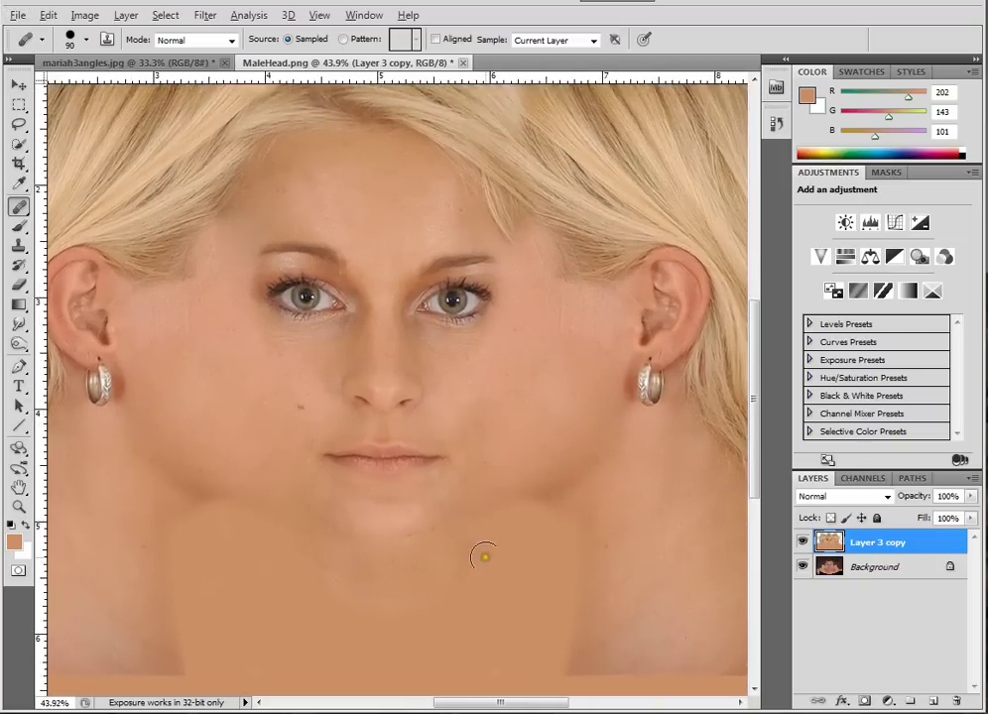
scroll(486, 560, up, 1)
alt+click(547, 391)
drag(540, 487, 472, 527)
mouse_move(562, 499)
mouse_down()
mouse_move(544, 521)
mouse_move(567, 478)
mouse_move(522, 507)
mouse_up()
Step: Heal the vertical edge where the right side view's neck meets the flat fill below the jaw
mouse_move(604, 492)
mouse_down()
mouse_move(561, 520)
mouse_move(592, 515)
mouse_move(601, 598)
mouse_move(667, 521)
mouse_move(555, 647)
mouse_move(561, 654)
mouse_move(533, 656)
mouse_move(597, 661)
mouse_up()
click(600, 460)
click(562, 502)
click(614, 623)
alt+click(669, 526)
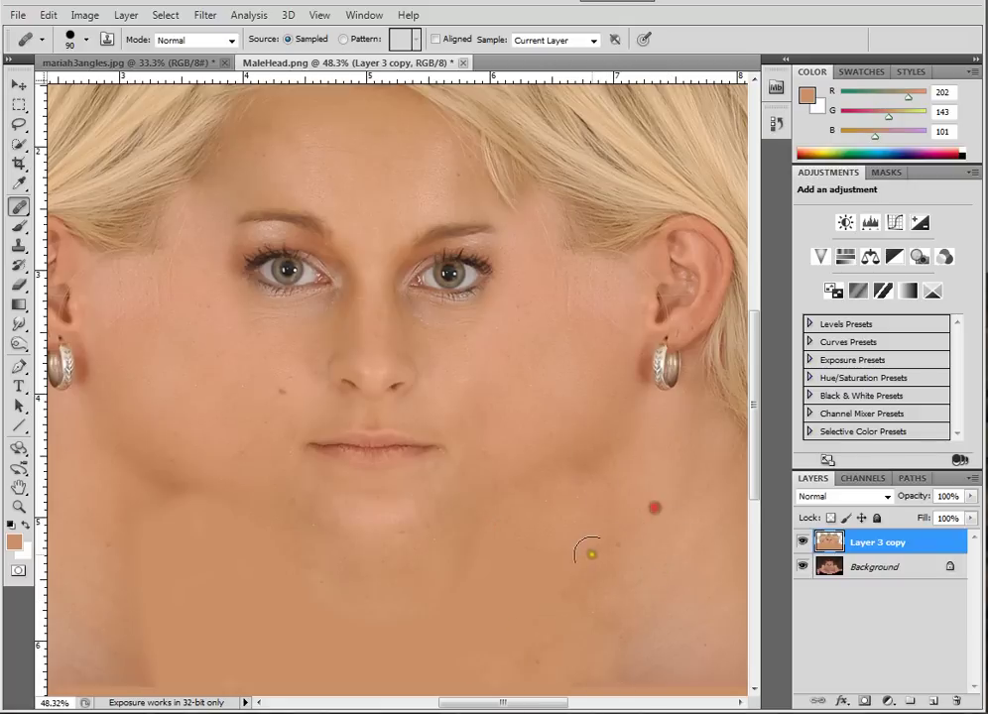
click(591, 555)
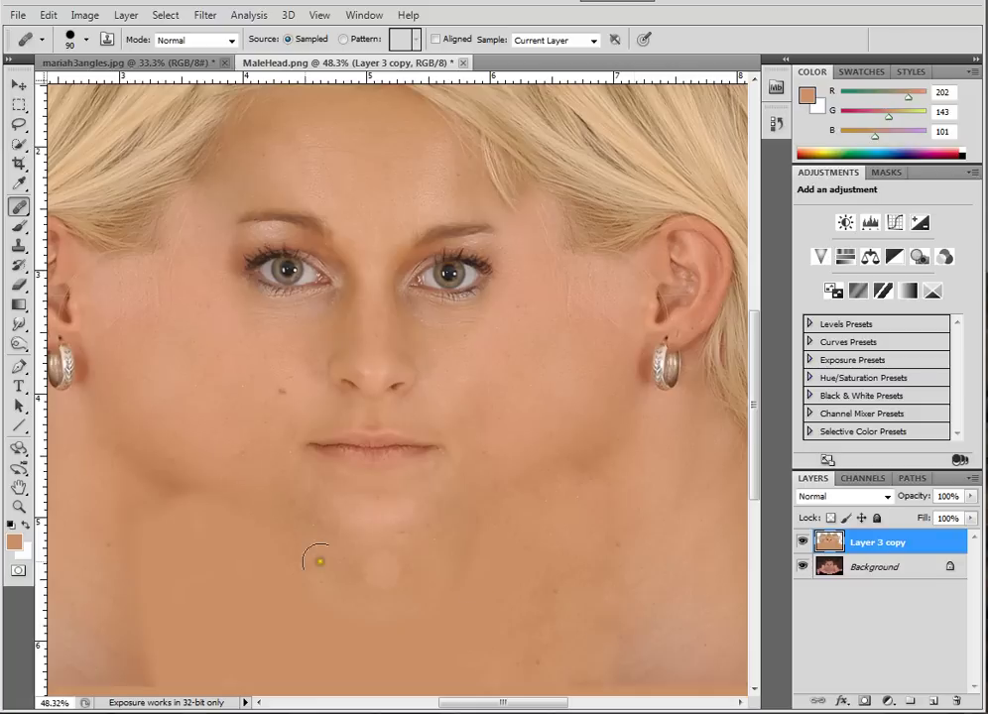
Step: Heal the left jawline and the vertical neck edge below it into the flat skin fill
mouse_move(224, 586)
mouse_down()
mouse_move(139, 541)
mouse_move(161, 551)
mouse_move(166, 507)
mouse_move(183, 527)
mouse_move(132, 490)
mouse_move(203, 486)
mouse_up()
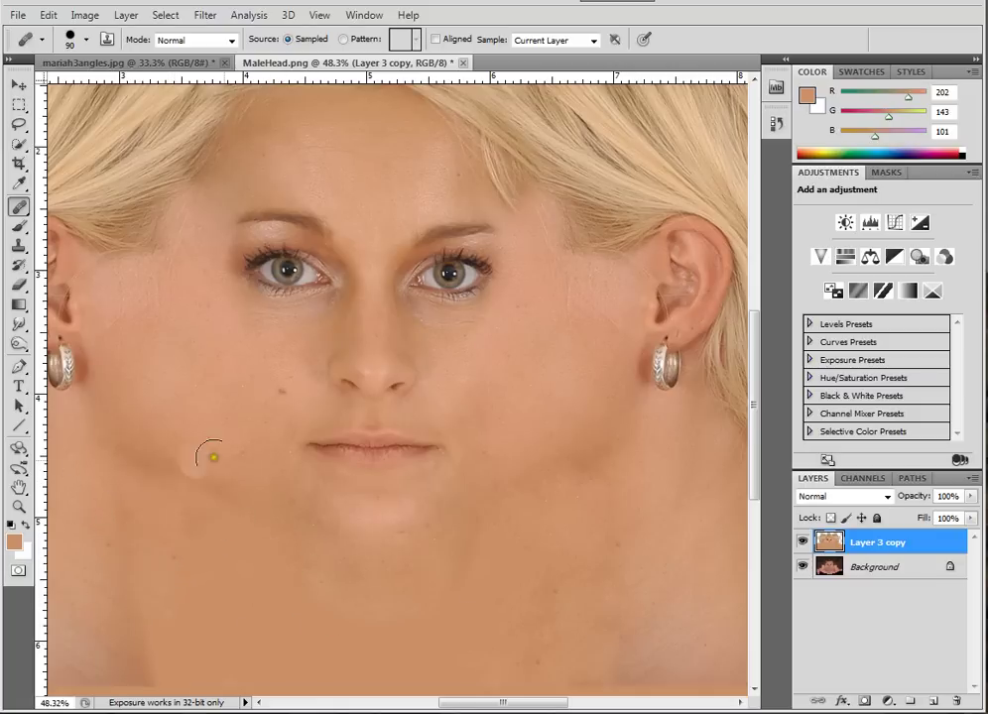
drag(287, 539, 456, 454)
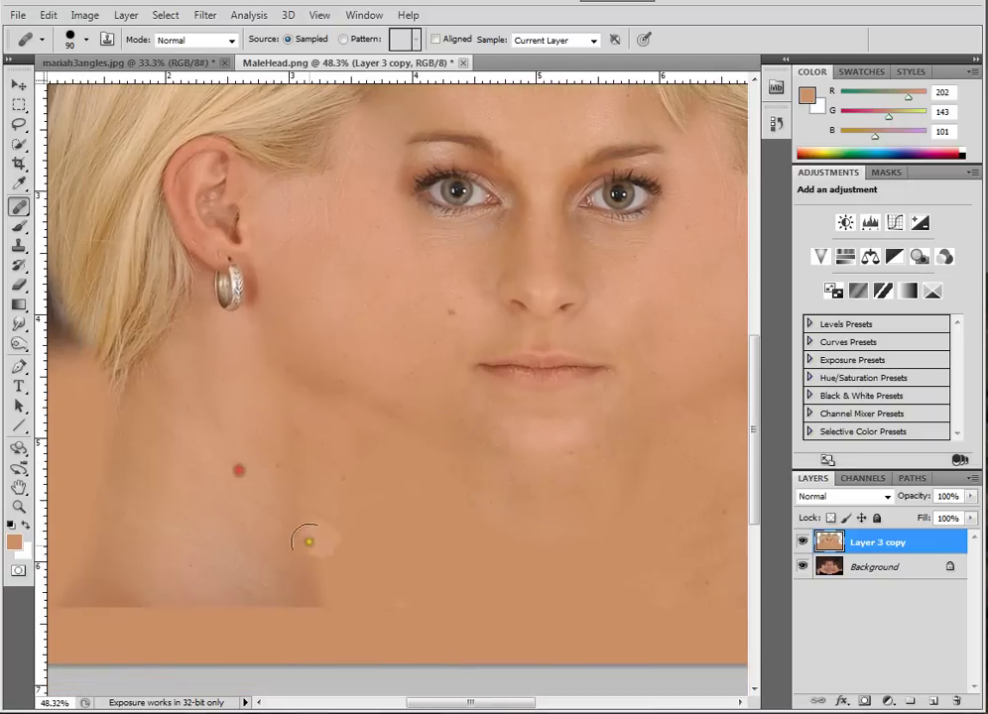
mouse_move(310, 541)
mouse_down()
mouse_move(342, 591)
mouse_move(353, 535)
mouse_move(335, 507)
mouse_move(427, 573)
mouse_move(433, 498)
mouse_move(491, 549)
mouse_up()
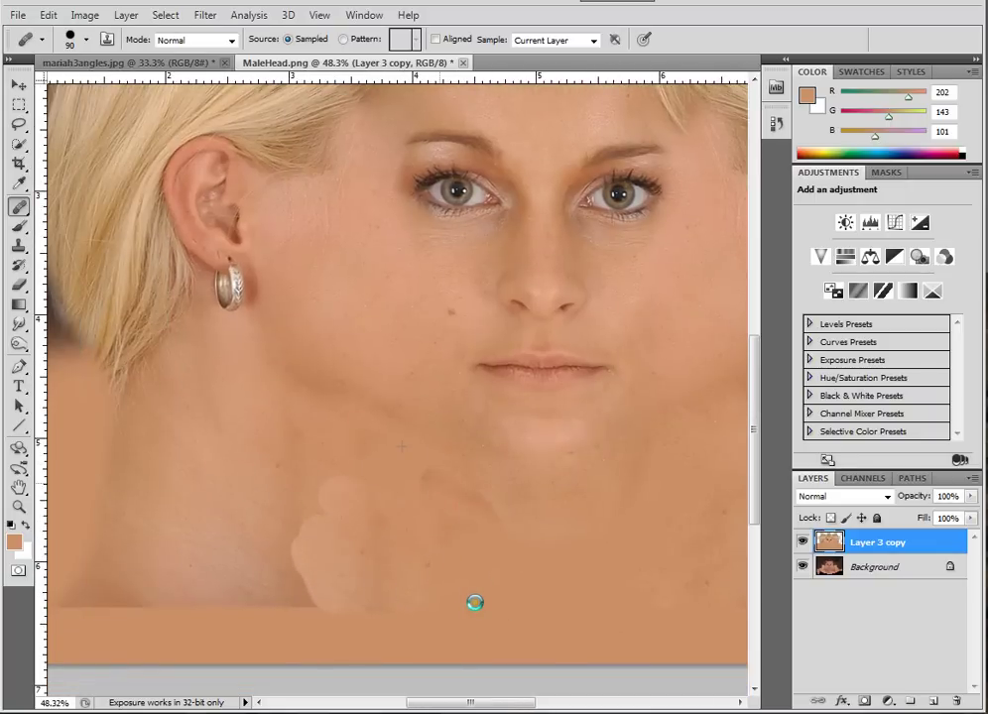
click(359, 557)
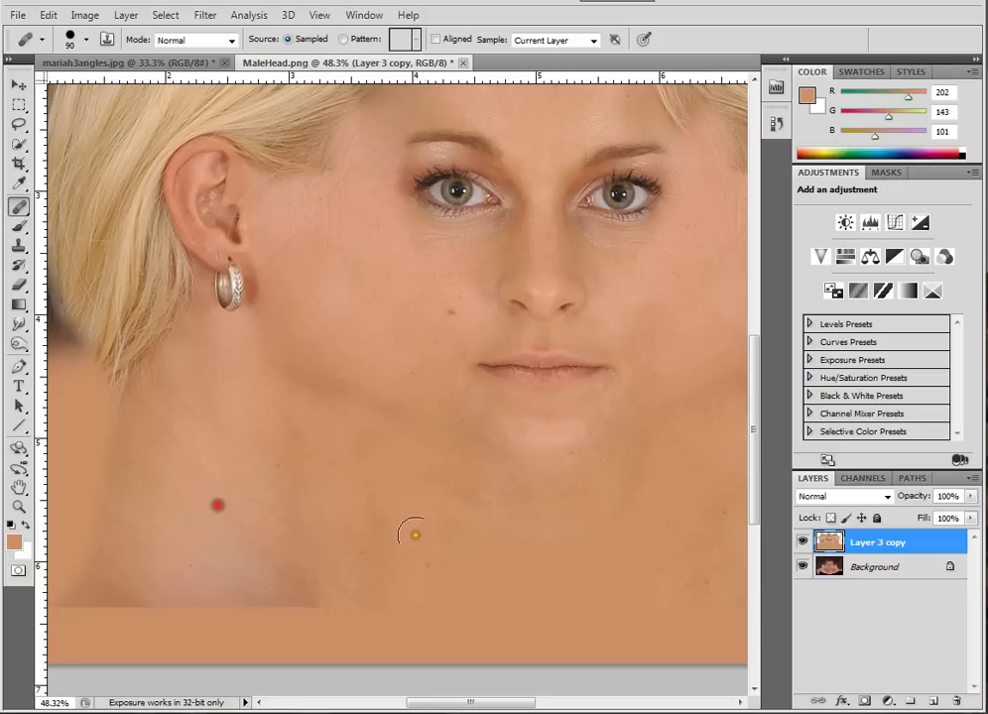
Step: Heal natural skin texture over the flat fill across the centre of the neck below the chin
mouse_move(428, 530)
mouse_down()
mouse_move(505, 514)
mouse_move(431, 477)
mouse_move(495, 533)
mouse_move(569, 550)
mouse_move(565, 521)
mouse_move(455, 561)
mouse_up()
click(510, 499)
click(555, 606)
click(374, 566)
alt+click(318, 531)
mouse_move(367, 593)
mouse_down()
mouse_move(600, 588)
mouse_move(489, 580)
mouse_move(638, 580)
mouse_up()
Step: Heal the hard bottom and outer edges of the neck below the right ear into the surrounding fill
drag(577, 516, 427, 506)
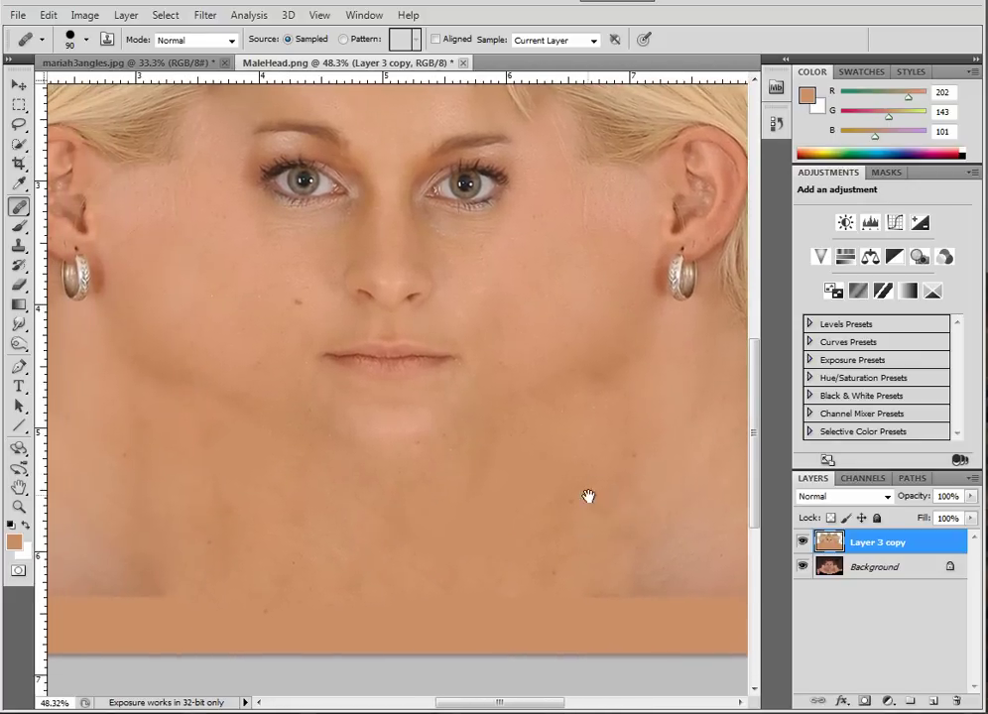
drag(588, 496, 411, 499)
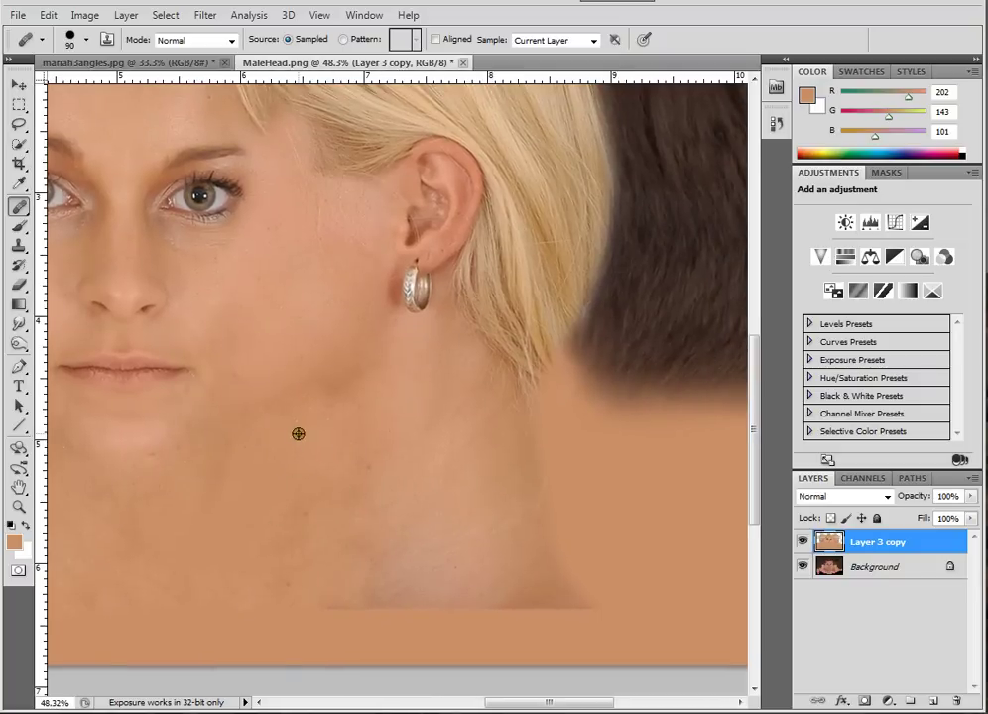
mouse_move(398, 593)
mouse_down()
mouse_move(338, 596)
mouse_move(443, 576)
mouse_move(417, 553)
mouse_move(421, 581)
mouse_move(261, 603)
mouse_up()
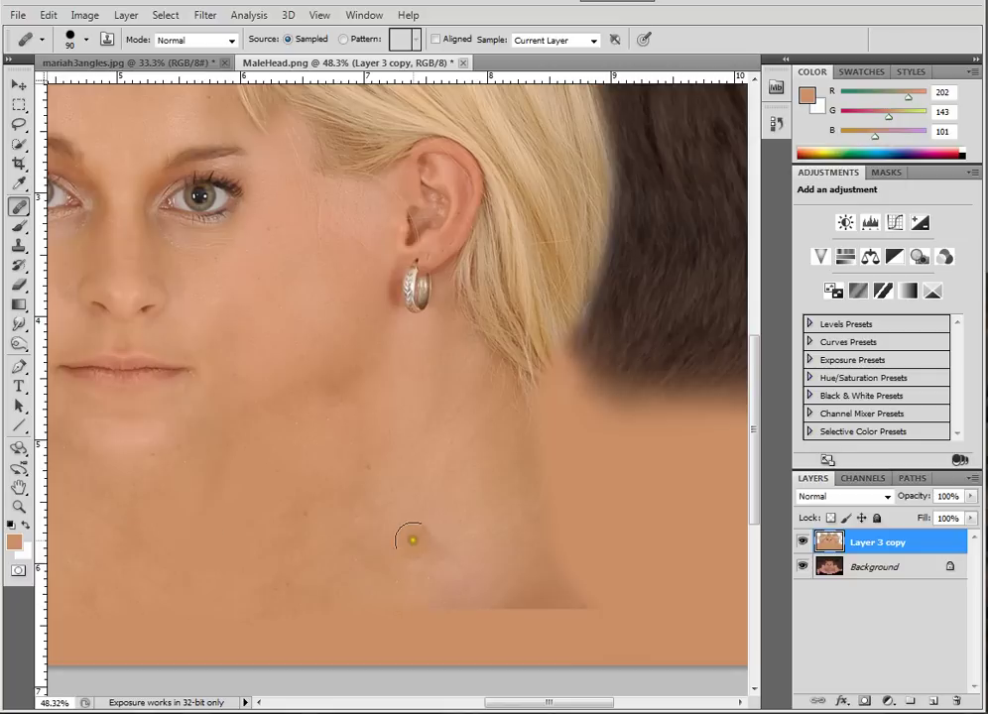
alt+click(270, 511)
mouse_move(503, 596)
mouse_down()
mouse_move(537, 599)
mouse_move(577, 566)
mouse_move(542, 483)
mouse_move(551, 502)
mouse_up()
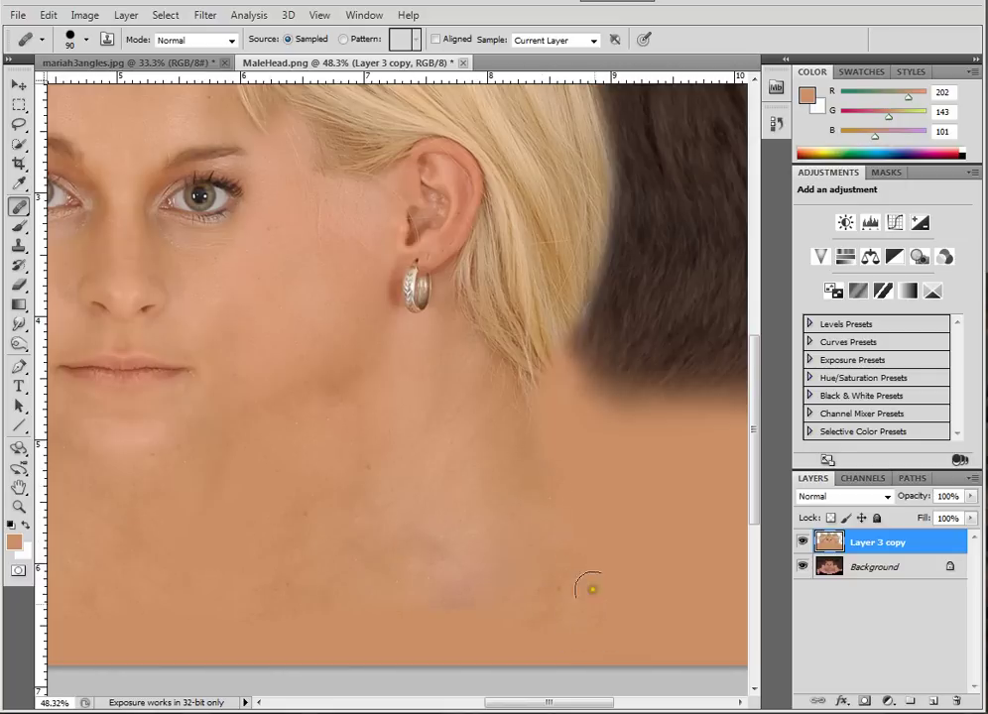
Step: Heal the hard bottom and outer edges of the neck below the left ear into the surrounding fill
drag(359, 452, 488, 488)
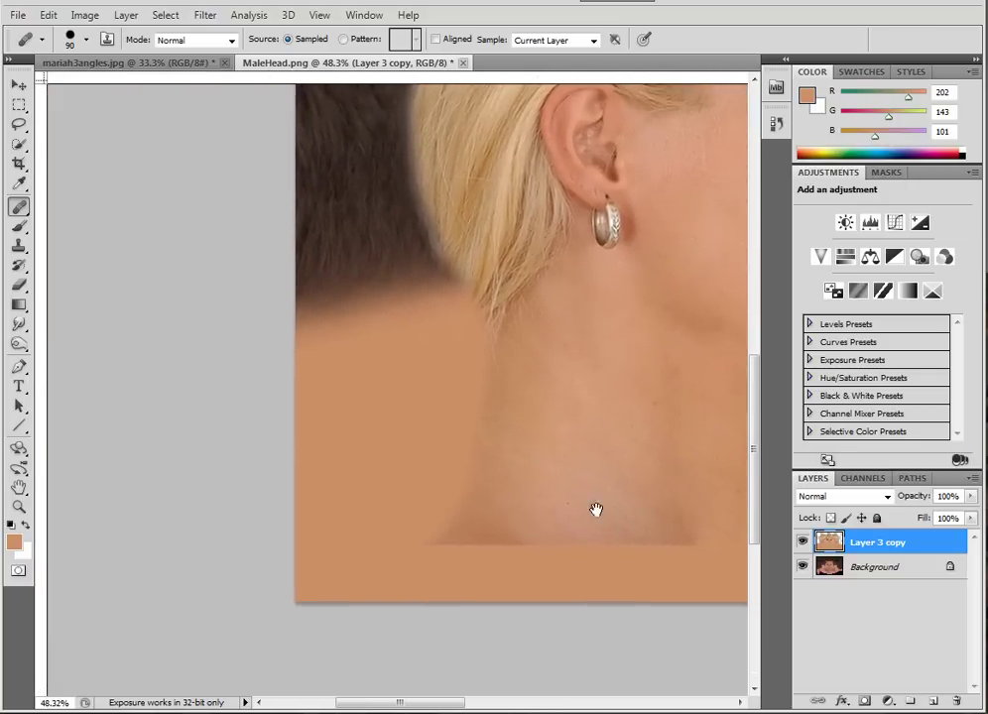
alt+click(590, 455)
mouse_move(671, 520)
mouse_down()
mouse_move(702, 532)
mouse_move(686, 535)
mouse_move(671, 467)
mouse_move(721, 509)
mouse_up()
mouse_move(610, 526)
mouse_down()
mouse_move(524, 531)
mouse_move(472, 507)
mouse_move(432, 537)
mouse_move(355, 539)
mouse_up()
mouse_move(524, 495)
mouse_down()
mouse_move(478, 492)
mouse_move(475, 477)
mouse_move(486, 494)
mouse_up()
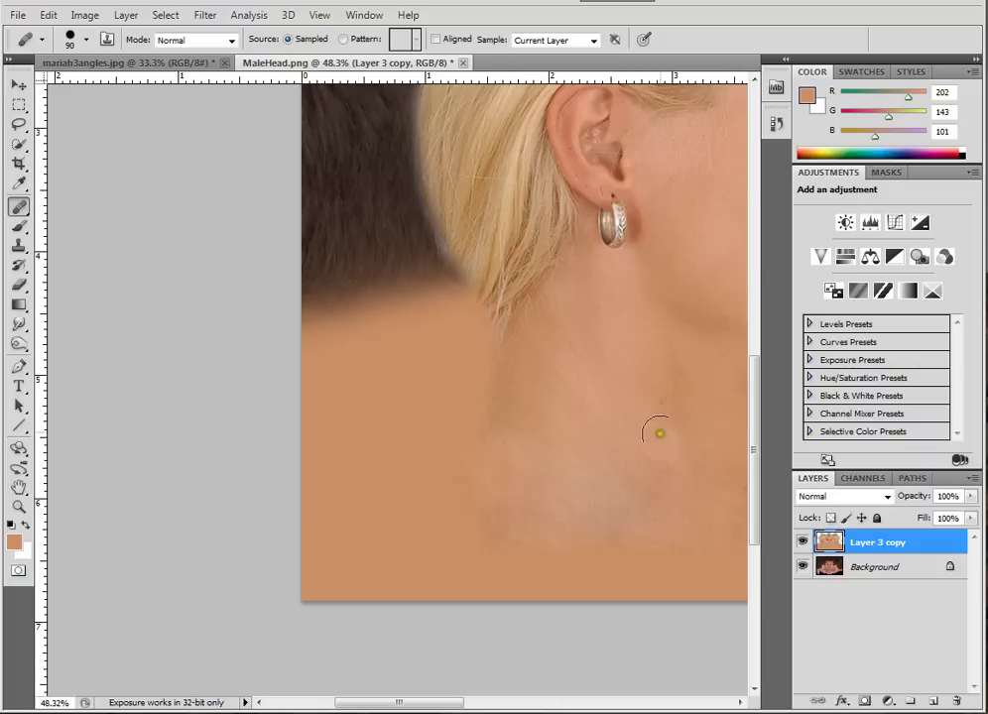
Step: Examine the healed cheeks, jaw, neck and hairline across the whole texture for remaining seams
mouse_move(654, 426)
mouse_down()
mouse_move(325, 434)
mouse_move(297, 474)
mouse_up()
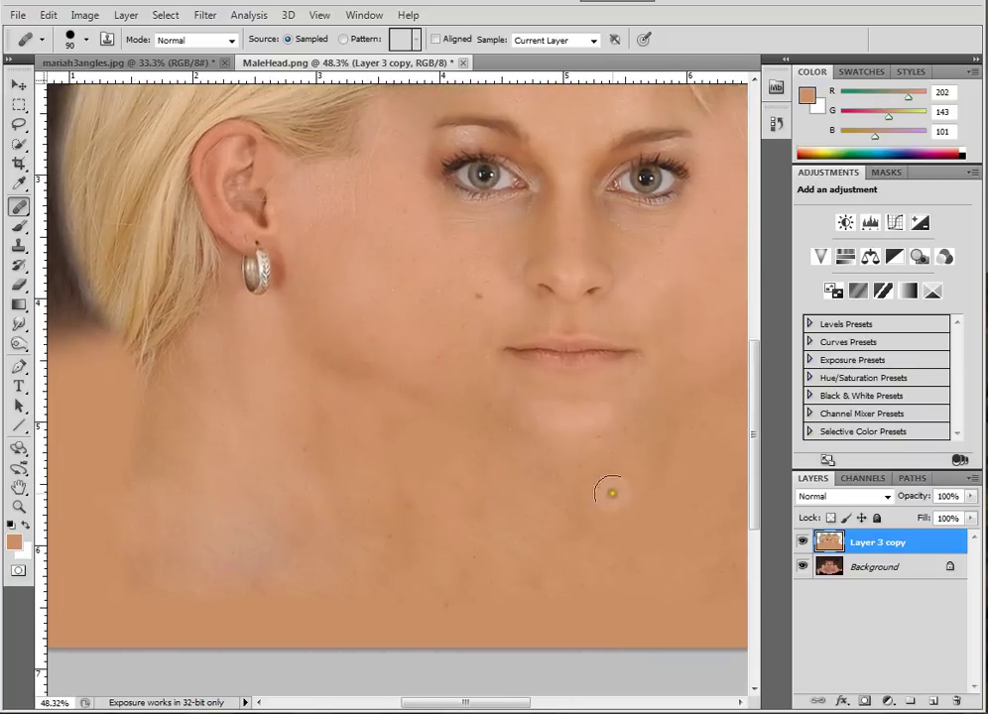
scroll(585, 496, down, 3)
scroll(630, 366, up, 1)
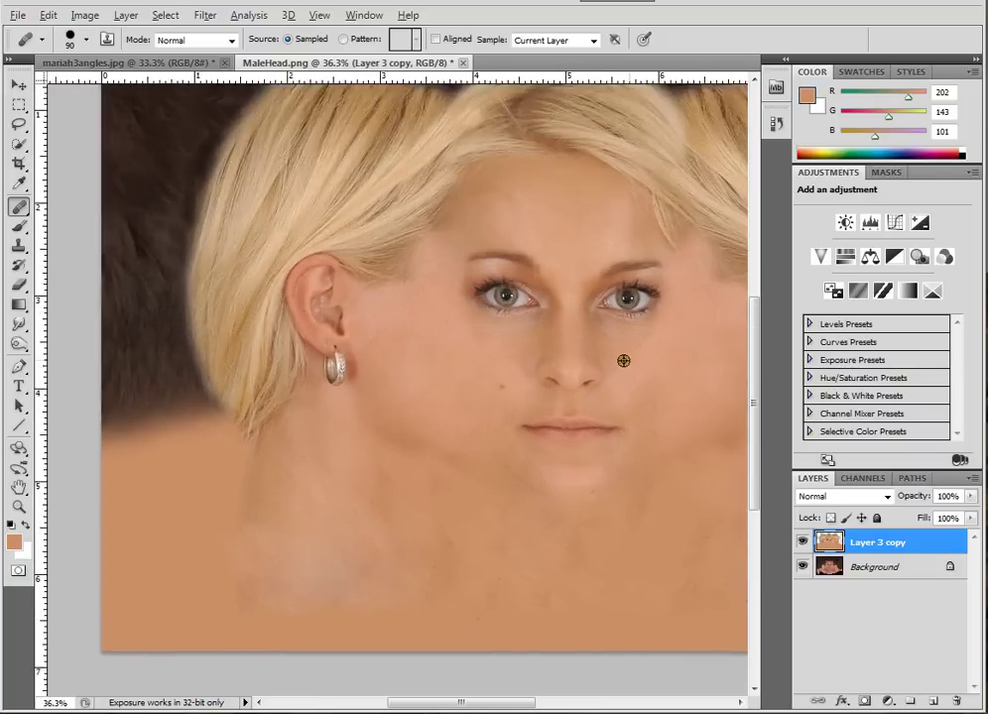
drag(652, 420, 396, 480)
scroll(379, 410, up, 4)
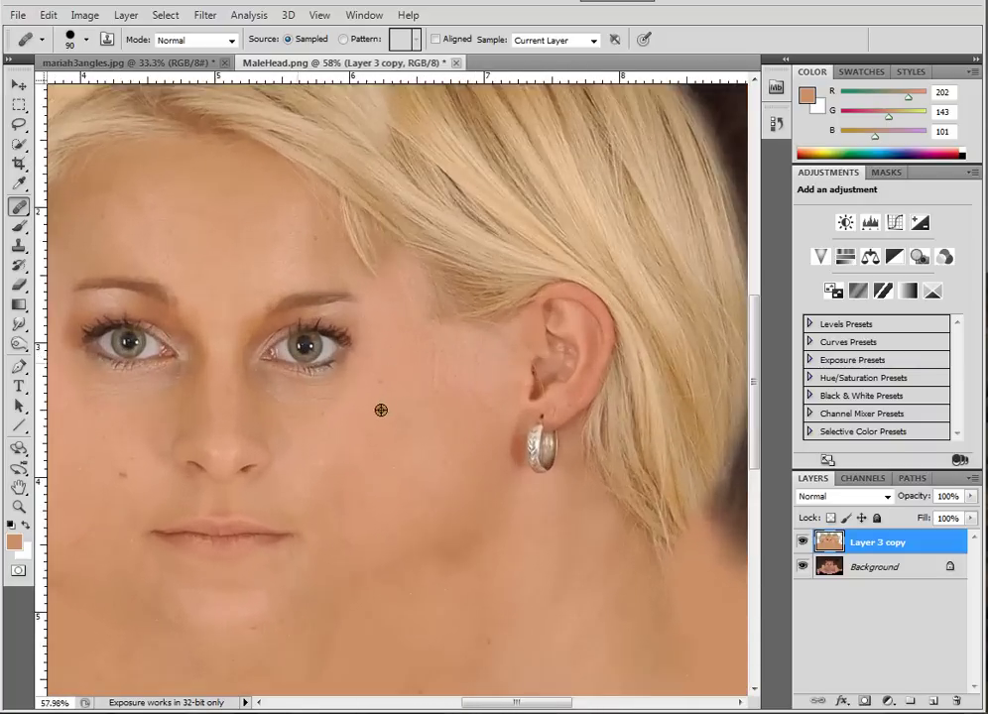
scroll(390, 443, up, 1)
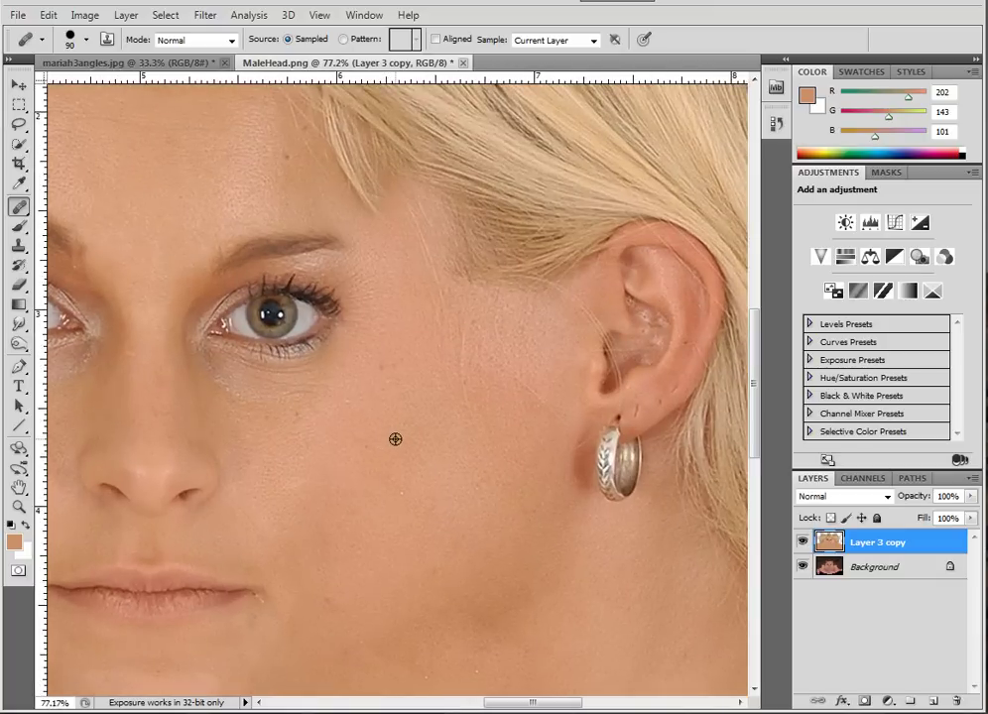
scroll(402, 454, down, 3)
scroll(390, 552, up, 1)
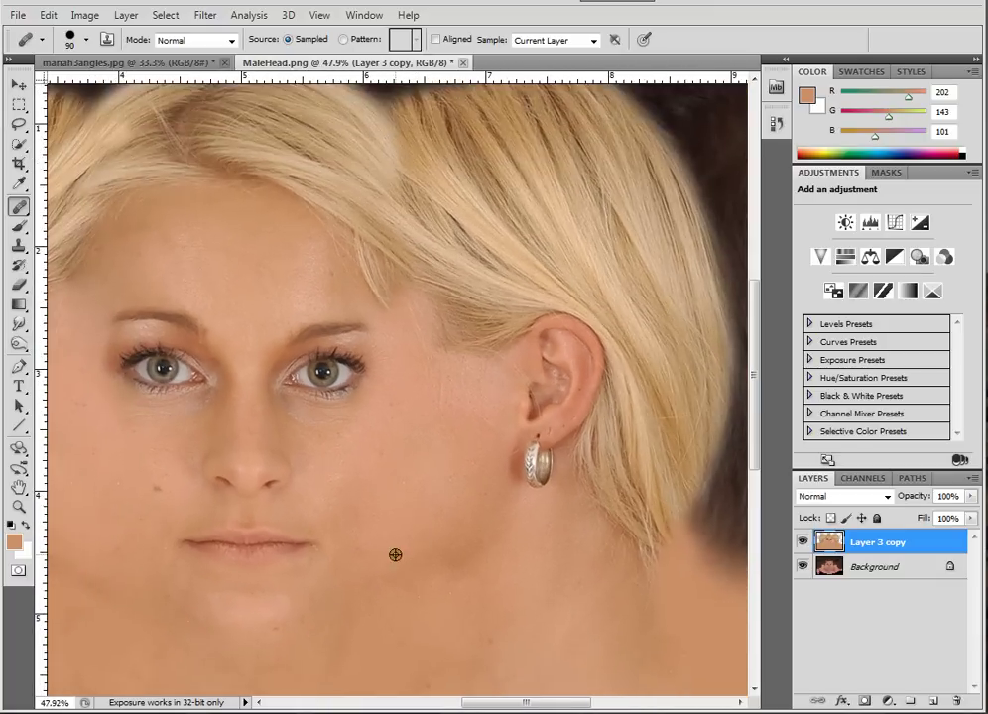
scroll(409, 510, up, 4)
drag(414, 511, 506, 390)
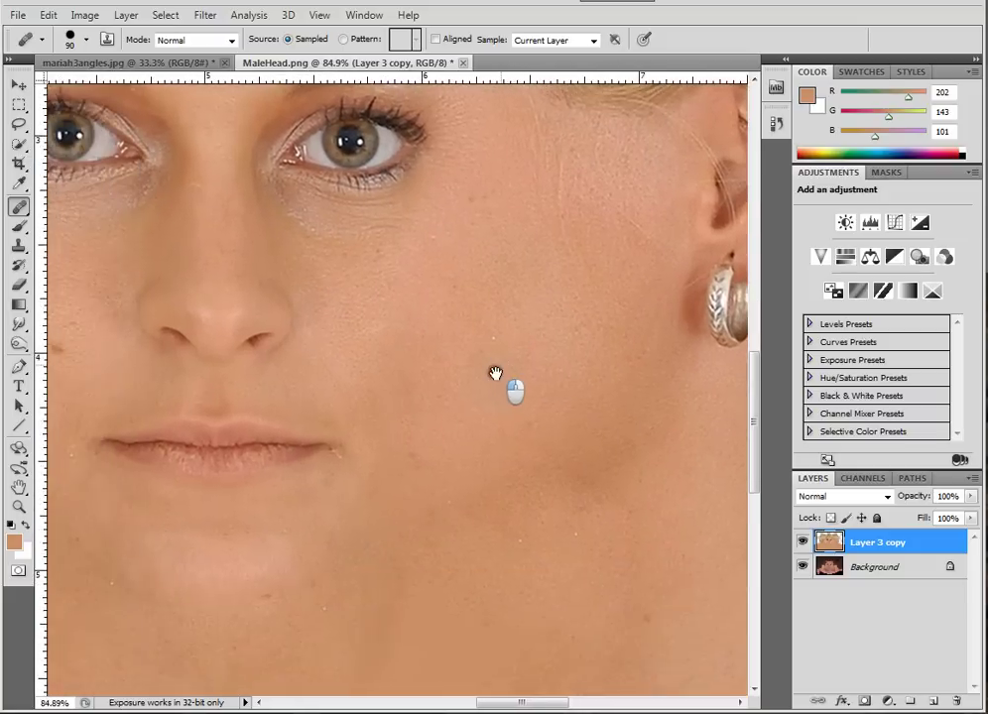
scroll(510, 570, down, 2)
scroll(518, 593, up, 2)
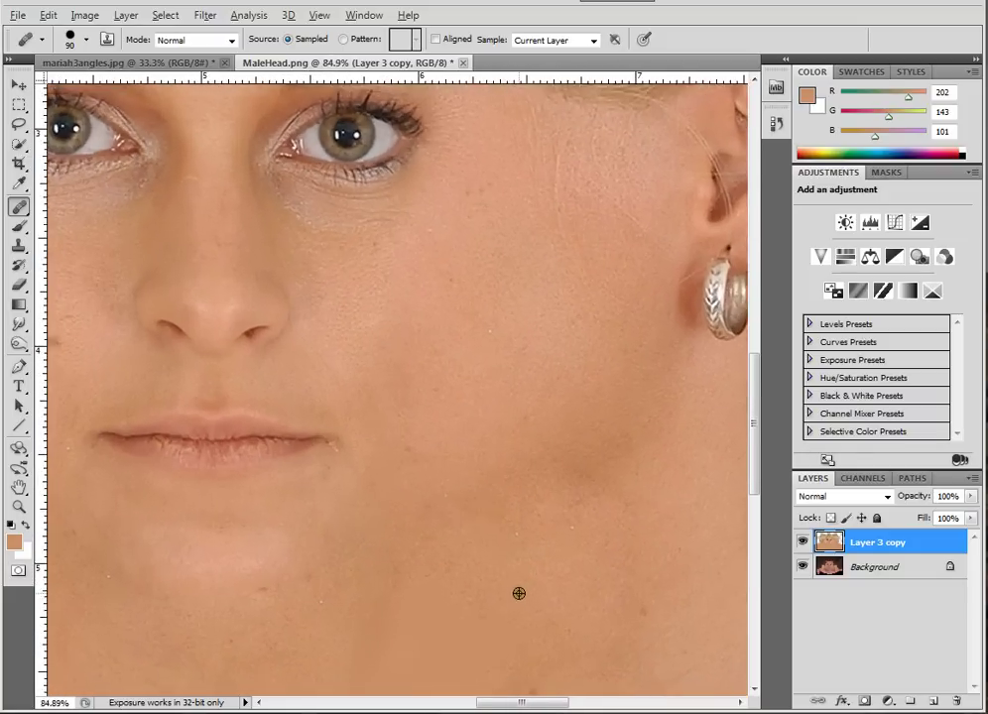
scroll(453, 361, down, 1)
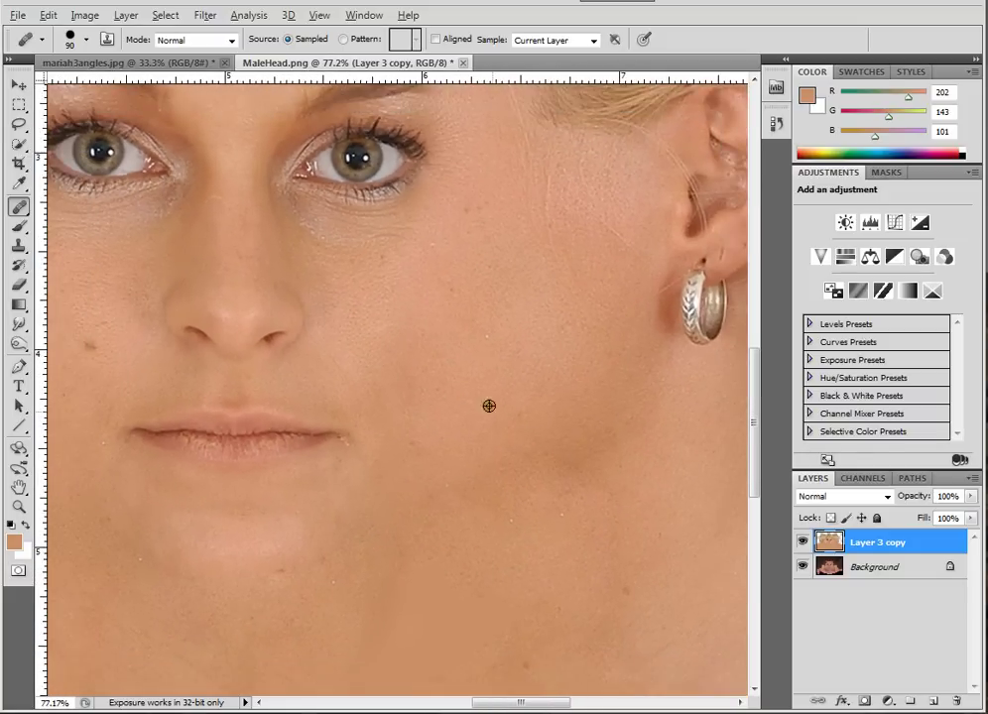
scroll(377, 373, up, 1)
scroll(441, 362, down, 2)
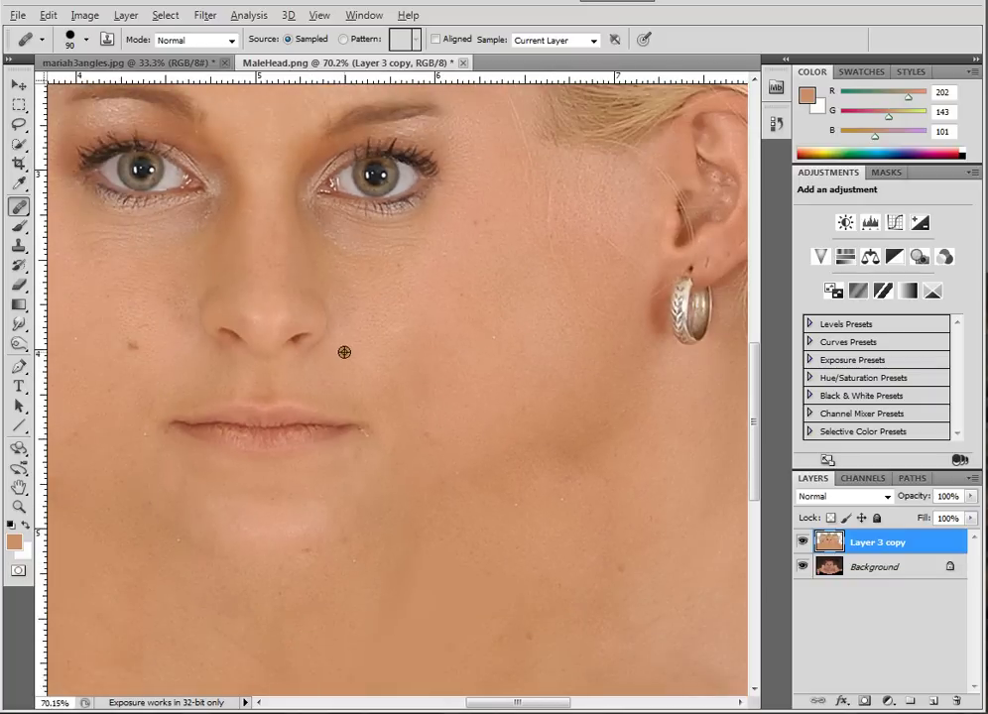
scroll(448, 337, down, 5)
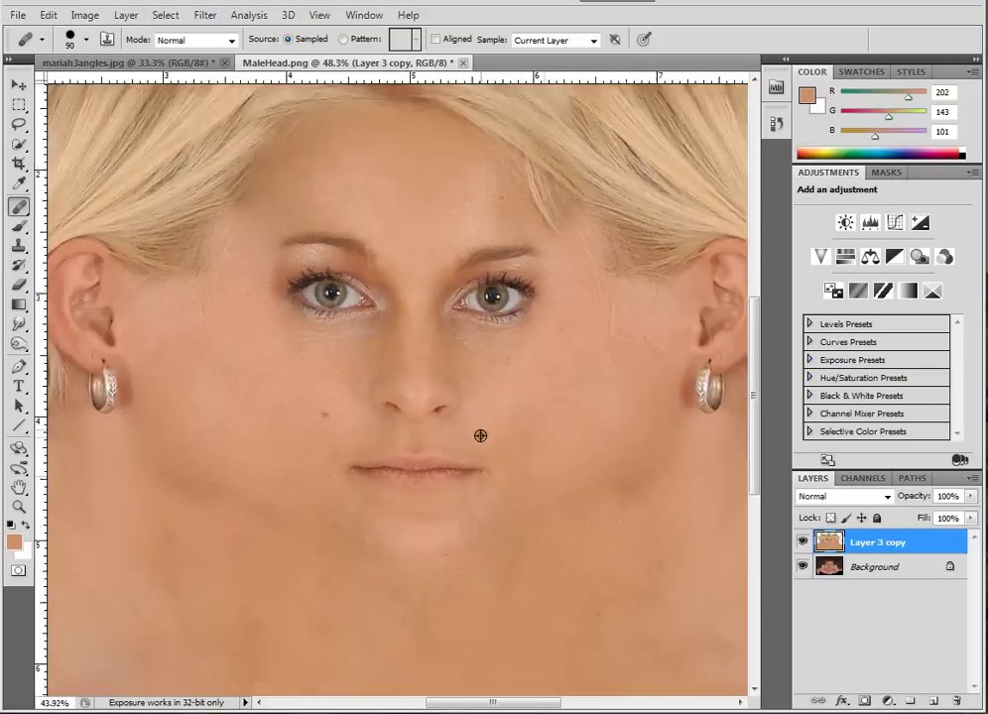
scroll(347, 421, down, 2)
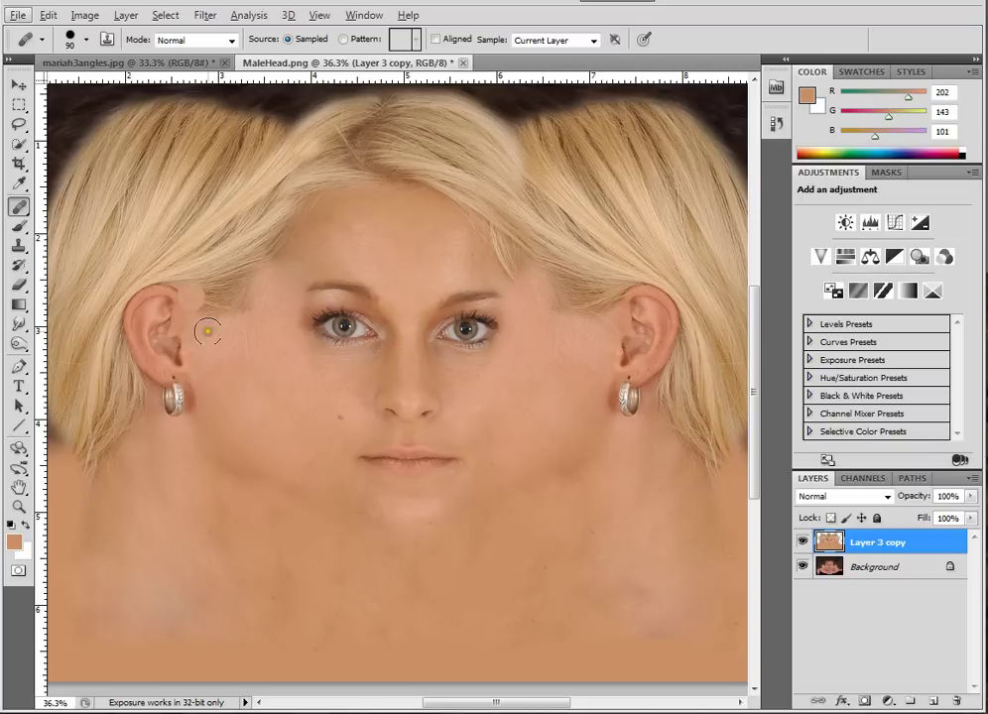
scroll(155, 330, up, 1)
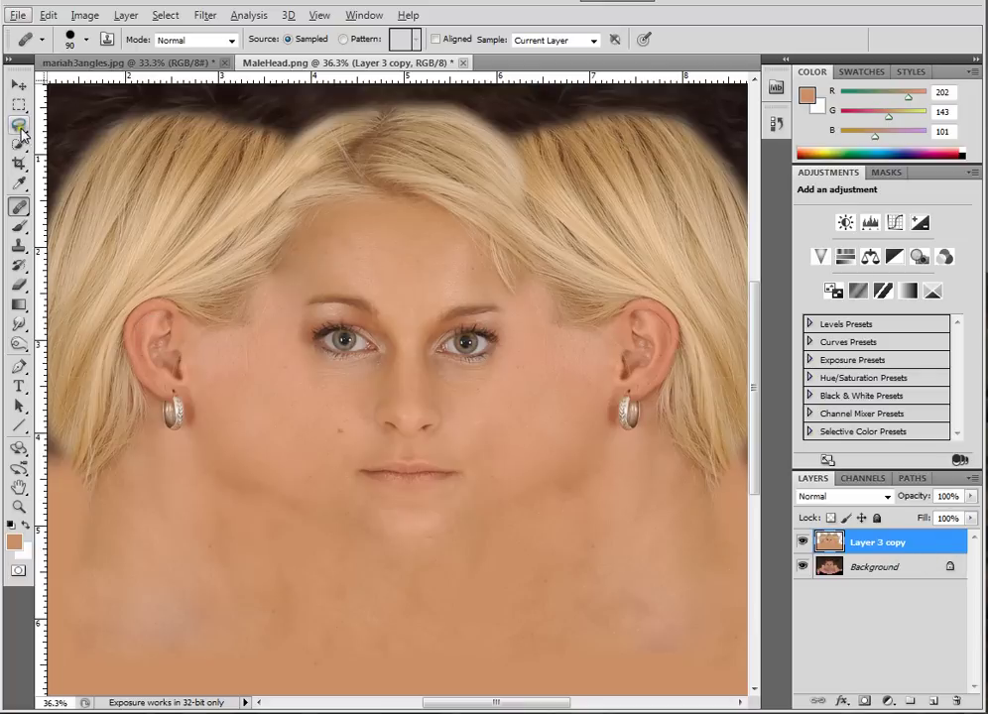
Step: Outline the ear at the texture's left side with the Lasso and copy it from Layer 3 copy to its own layer
drag(20, 126, 66, 121)
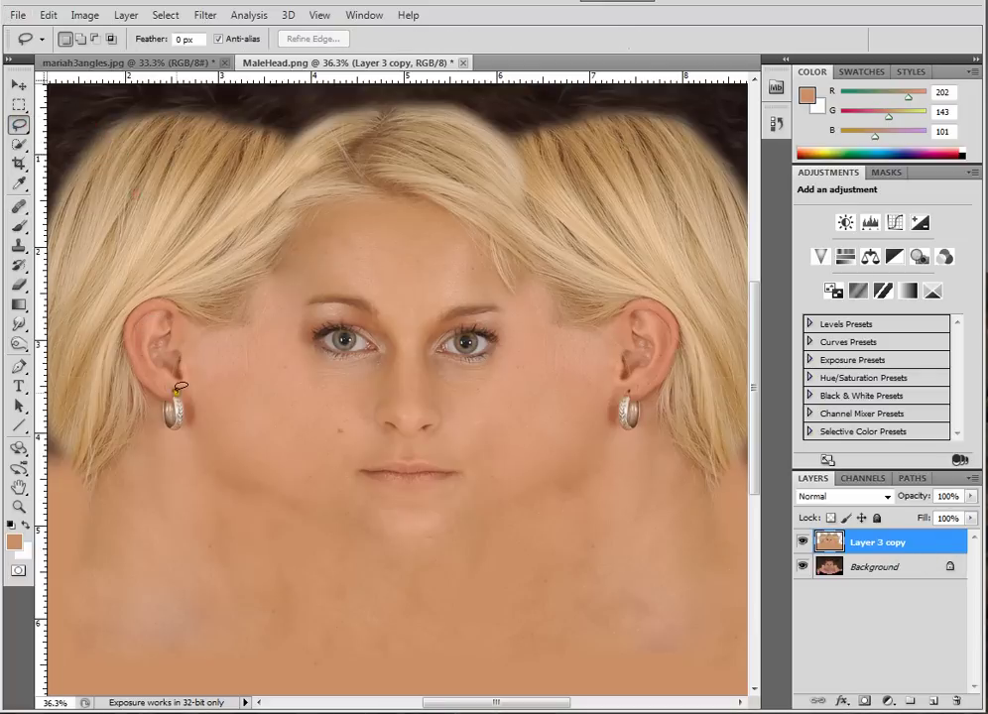
scroll(180, 387, up, 4)
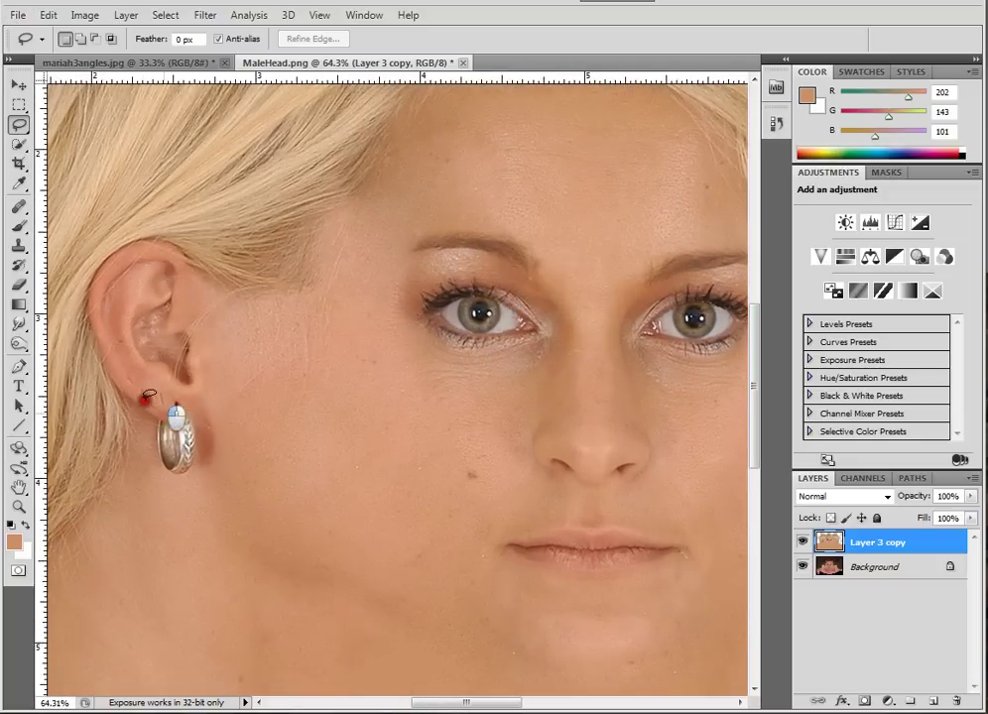
mouse_move(146, 397)
mouse_down()
mouse_move(110, 364)
mouse_move(92, 293)
mouse_move(106, 257)
mouse_move(168, 238)
mouse_move(194, 265)
mouse_move(208, 307)
mouse_move(214, 393)
mouse_move(205, 410)
mouse_move(176, 415)
mouse_move(150, 402)
mouse_up()
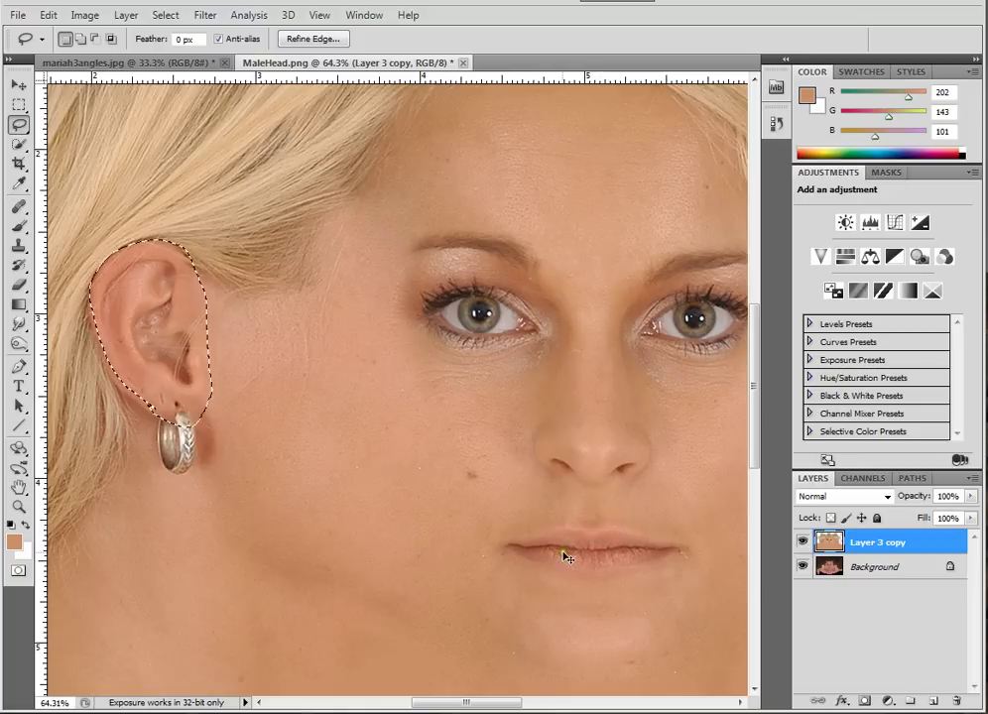
key(ctrl+j)
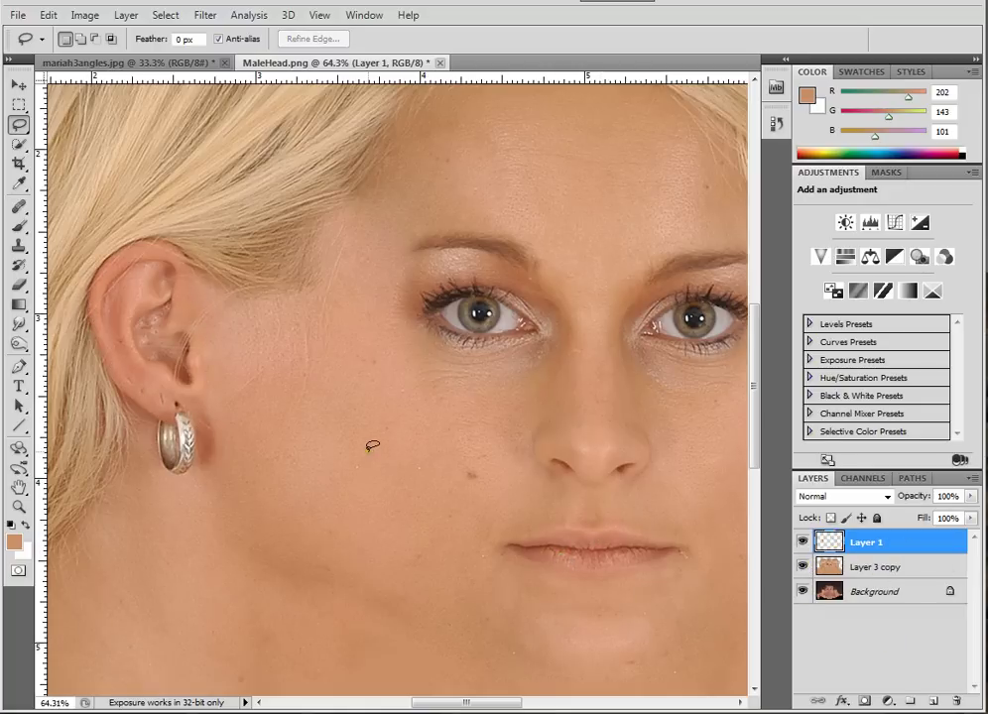
Step: Move the copied ear onto the empty skin fill in the texture's lower-left corner
key(v)
drag(152, 325, 325, 430)
key(space)
drag(442, 473, 551, 236)
scroll(483, 489, down, 1)
drag(475, 235, 126, 517)
Step: Rotate the copied ear to lie horizontally with its lobe toward the face and settle it near the texture's bottom edge
key(ctrl+t)
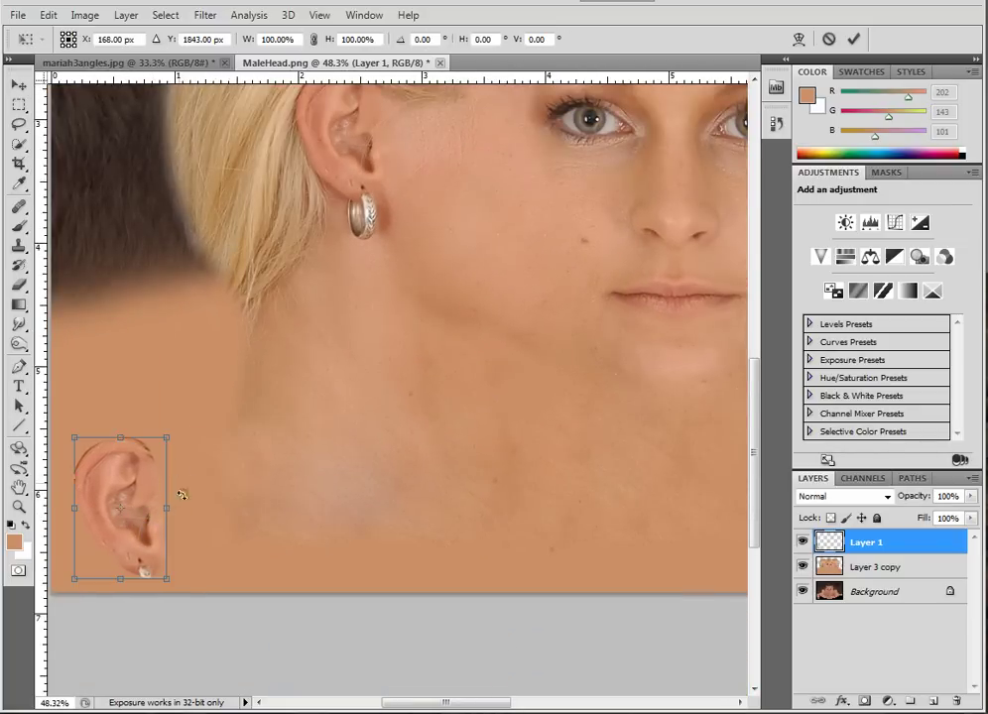
drag(192, 410, 61, 405)
drag(135, 512, 149, 544)
double_click(159, 544)
Step: Heal away the inner folds and hair strands in the ear copy's wide upper part with a size 30 Healing Brush
scroll(299, 434, up, 3)
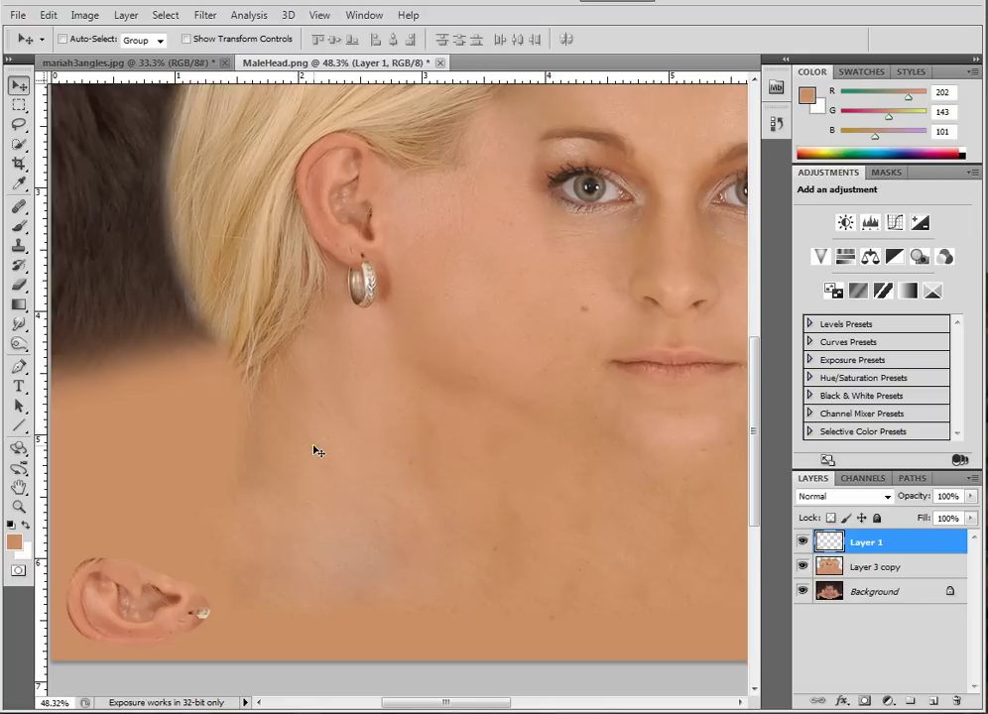
scroll(348, 428, up, 5)
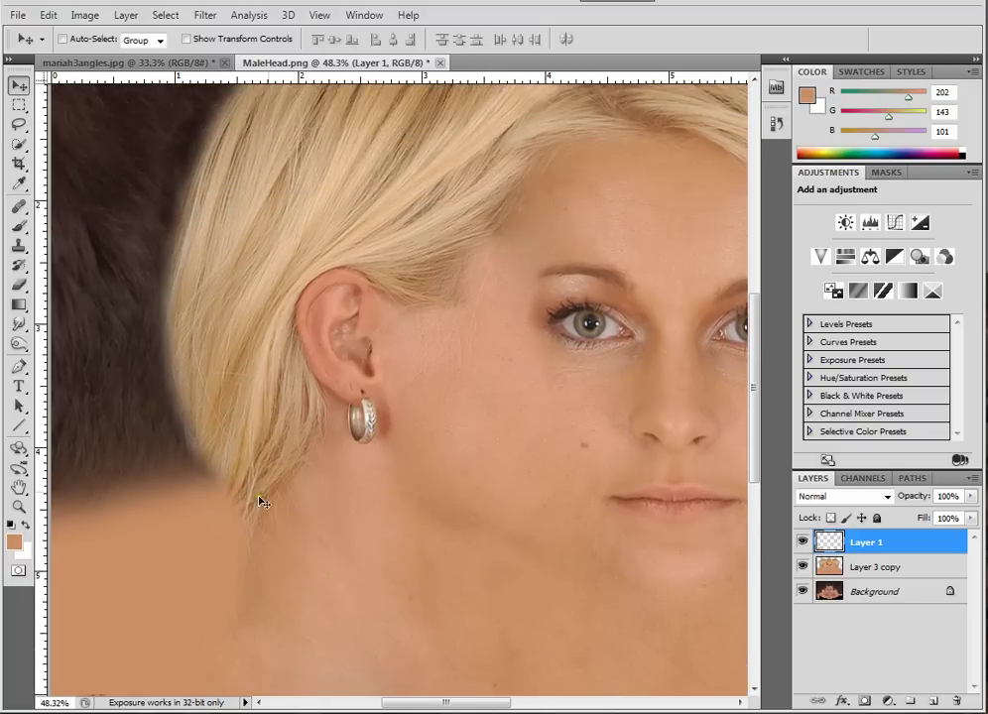
scroll(263, 502, down, 4)
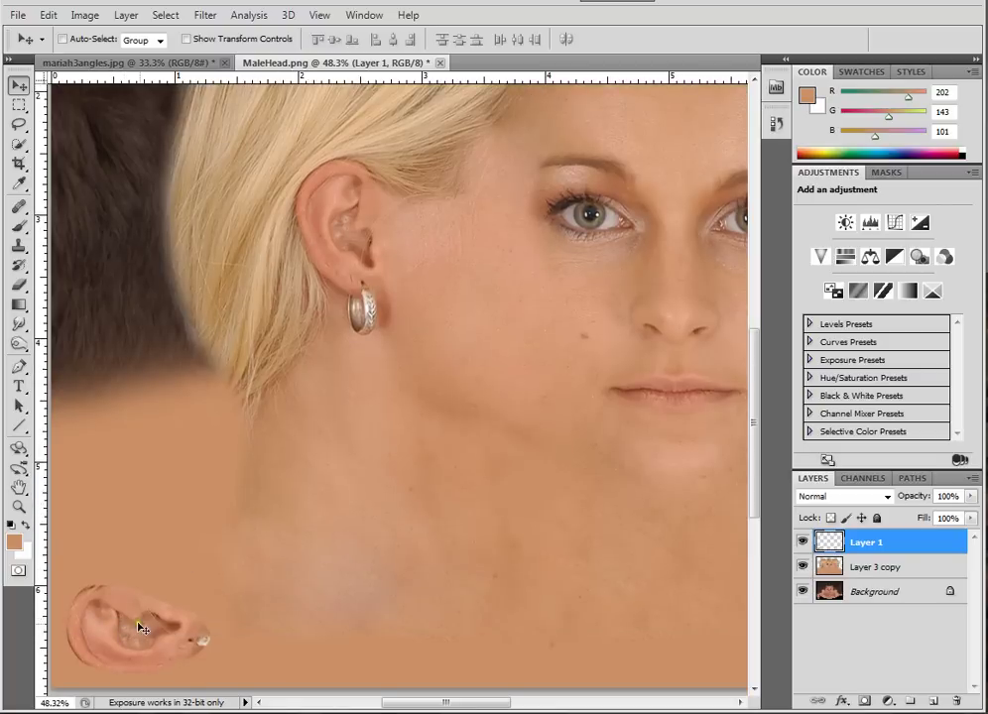
scroll(159, 625, up, 6)
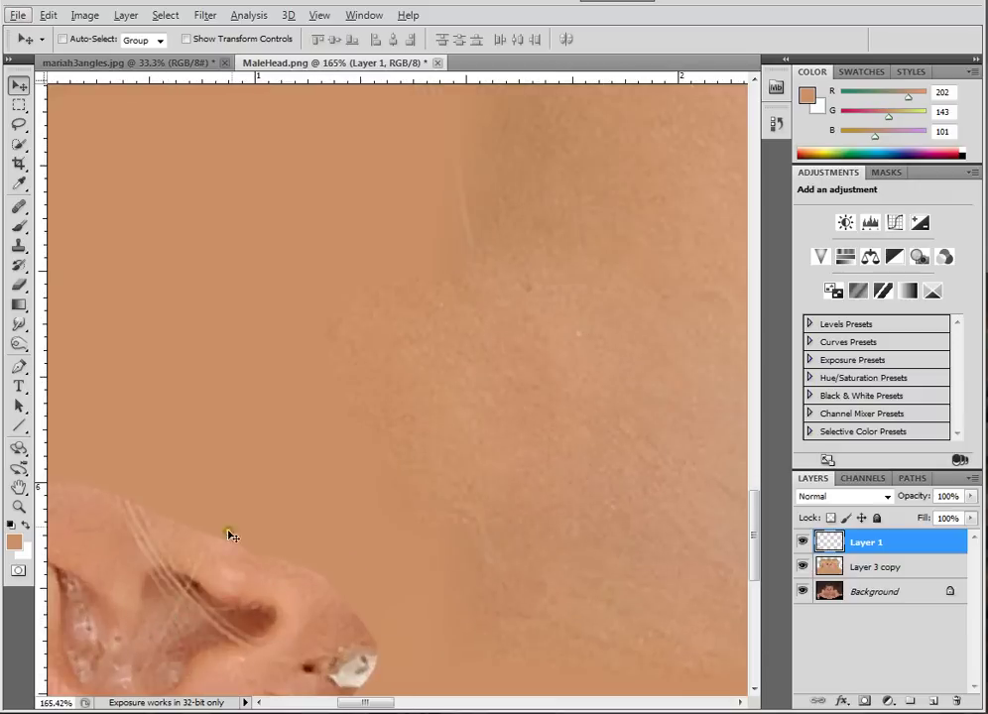
drag(236, 522, 520, 311)
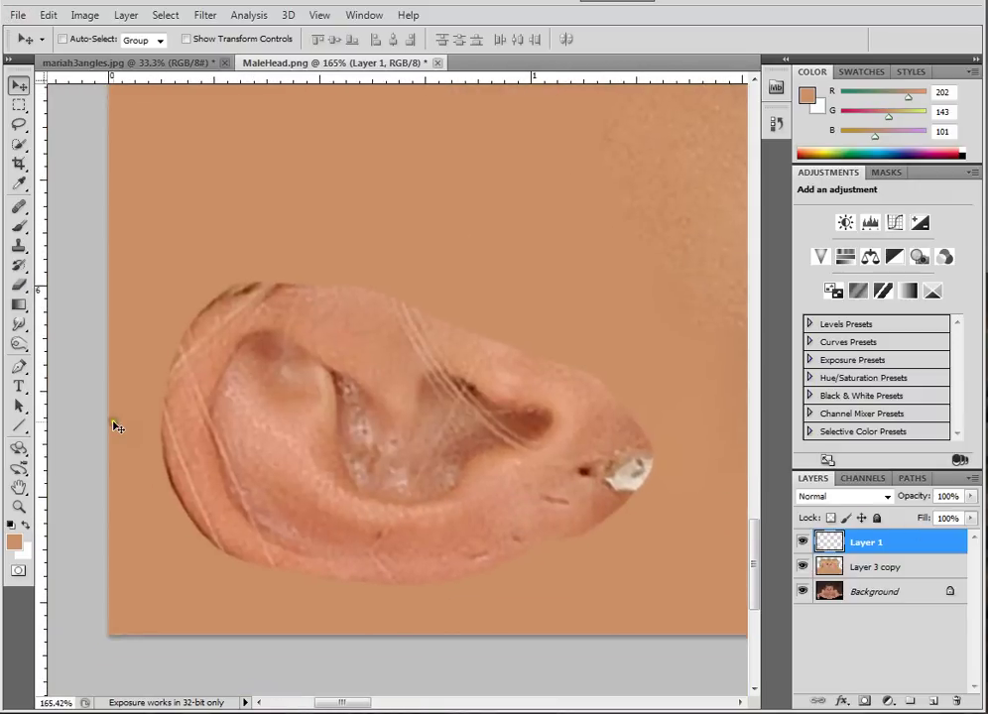
key(j)
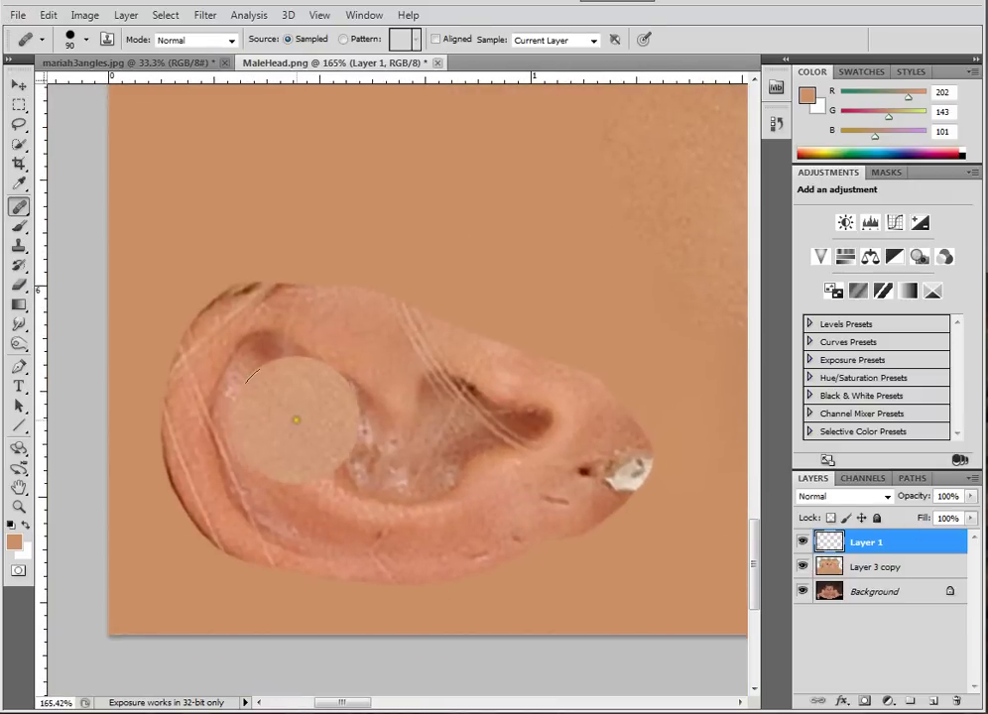
key(bracketleft)
key(bracketleft)
key(bracketleft)
key(bracketleft)
key(bracketleft)
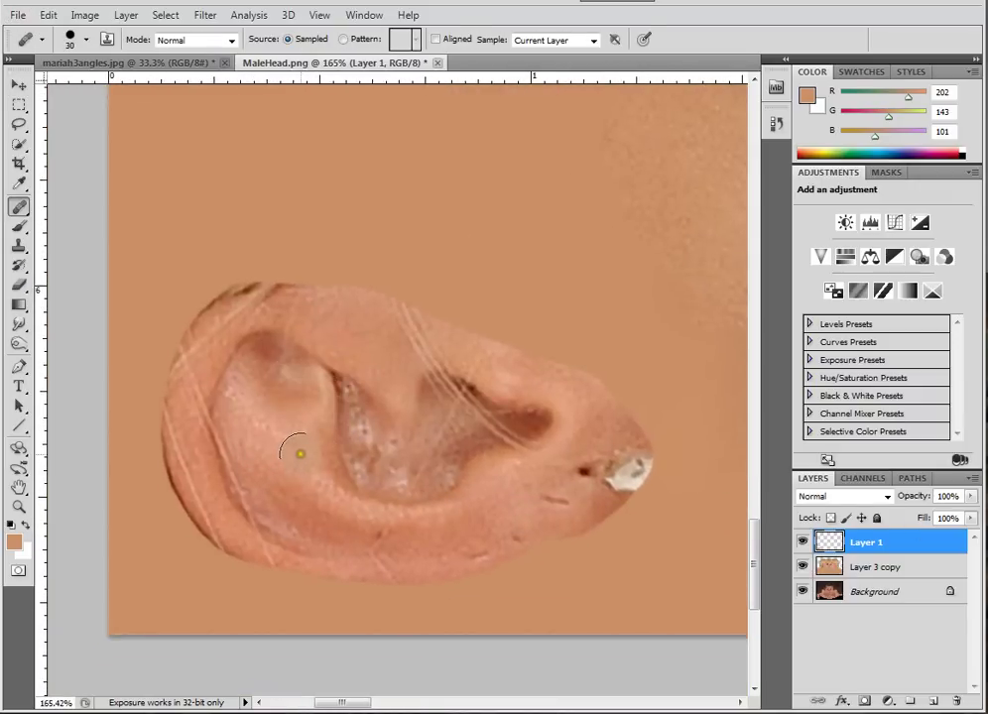
mouse_move(333, 386)
mouse_down()
mouse_move(337, 430)
mouse_move(315, 368)
mouse_move(304, 376)
mouse_up()
click(378, 468)
mouse_move(239, 349)
mouse_down()
mouse_move(213, 432)
mouse_move(228, 488)
mouse_move(286, 515)
mouse_move(244, 512)
mouse_move(316, 542)
mouse_move(343, 544)
mouse_move(295, 536)
mouse_move(345, 540)
mouse_up()
click(269, 447)
alt+click(265, 465)
mouse_move(273, 513)
mouse_down()
mouse_move(273, 528)
mouse_move(258, 478)
mouse_up()
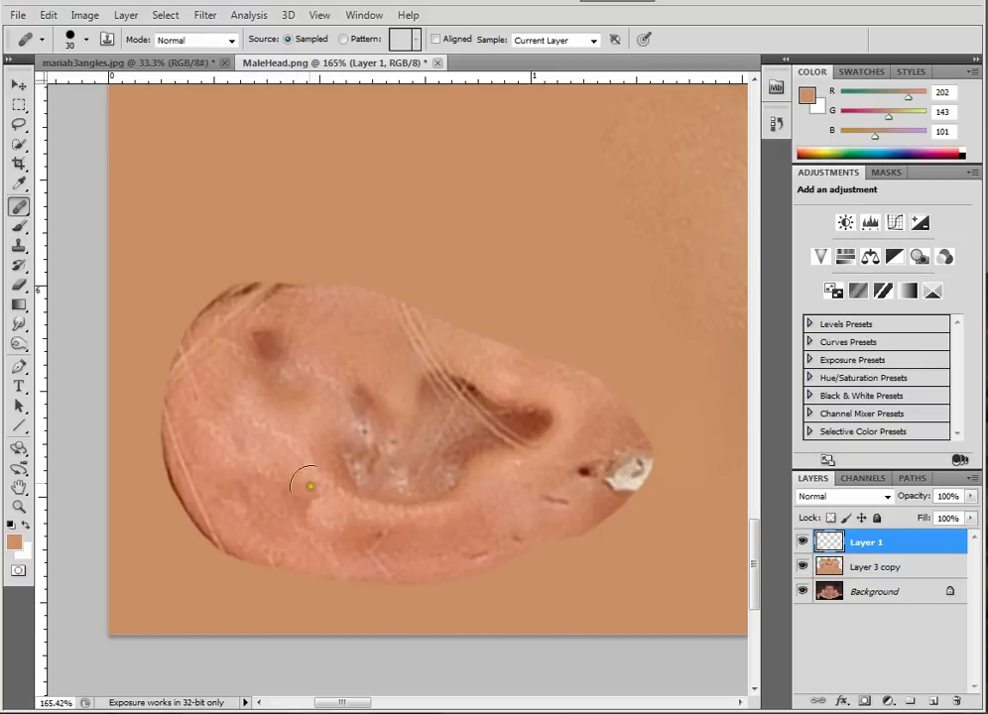
Step: Heal the dark spot in the ear copy's wide end and the hair strands crossing its middle
alt+click(284, 391)
mouse_move(270, 367)
mouse_down()
mouse_move(261, 344)
mouse_move(295, 397)
mouse_up()
alt+click(300, 447)
click(350, 363)
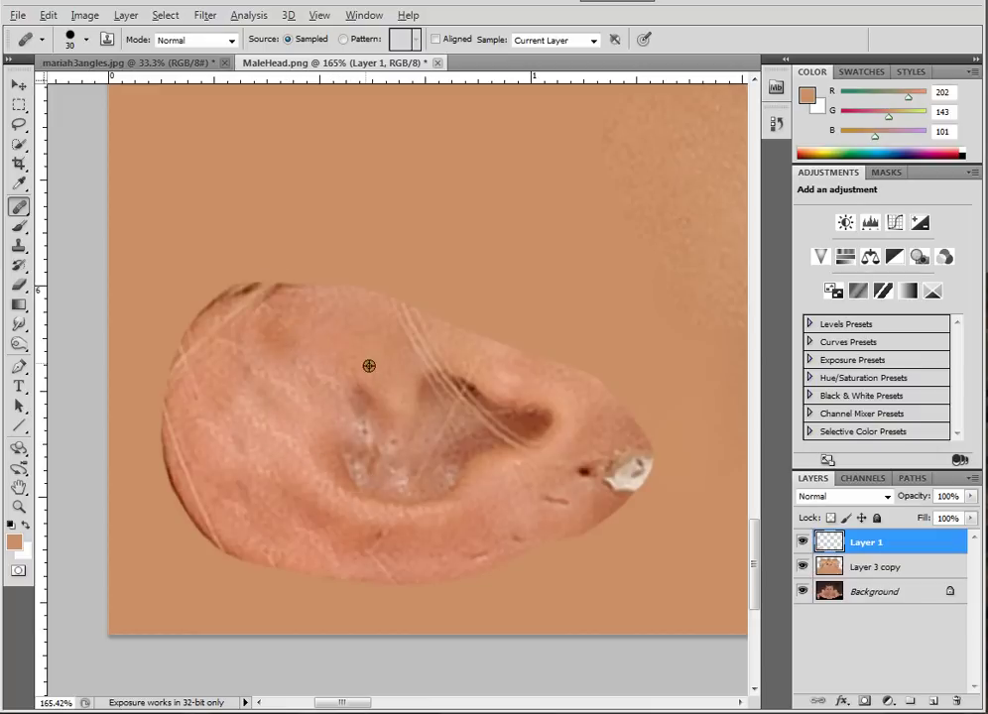
mouse_move(363, 394)
mouse_down()
mouse_move(390, 412)
mouse_move(392, 401)
mouse_move(454, 392)
mouse_up()
click(390, 339)
click(397, 324)
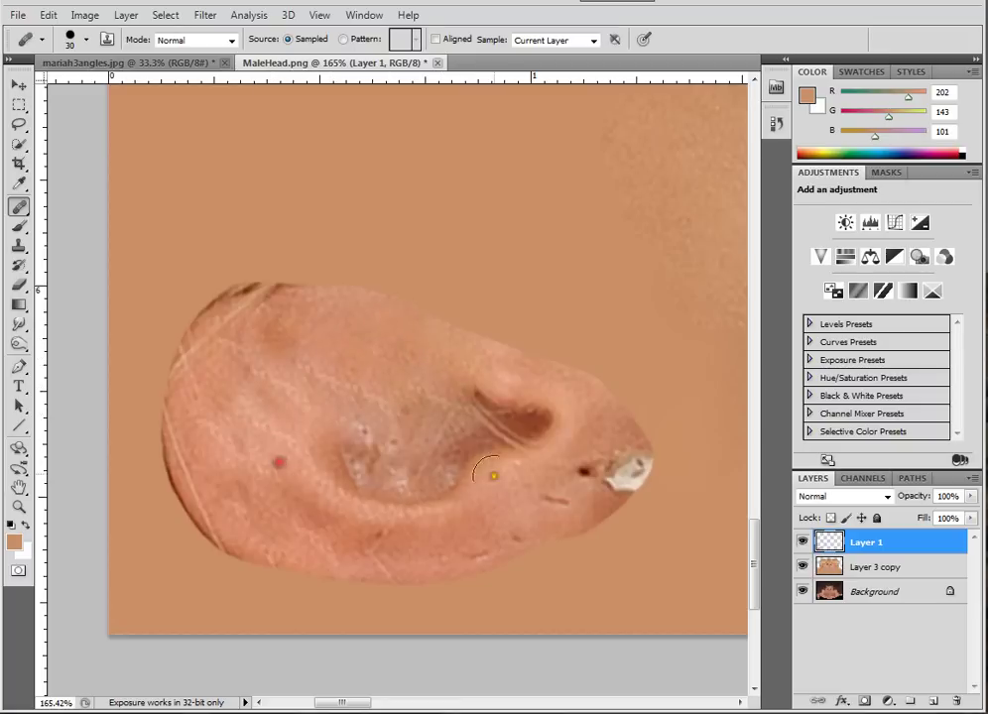
Step: Heal the ear canal opening and the shiny, dark hollow in the centre of the ear copy into plain skin
mouse_move(459, 462)
mouse_down()
mouse_move(476, 427)
mouse_move(537, 427)
mouse_move(468, 397)
mouse_up()
click(432, 473)
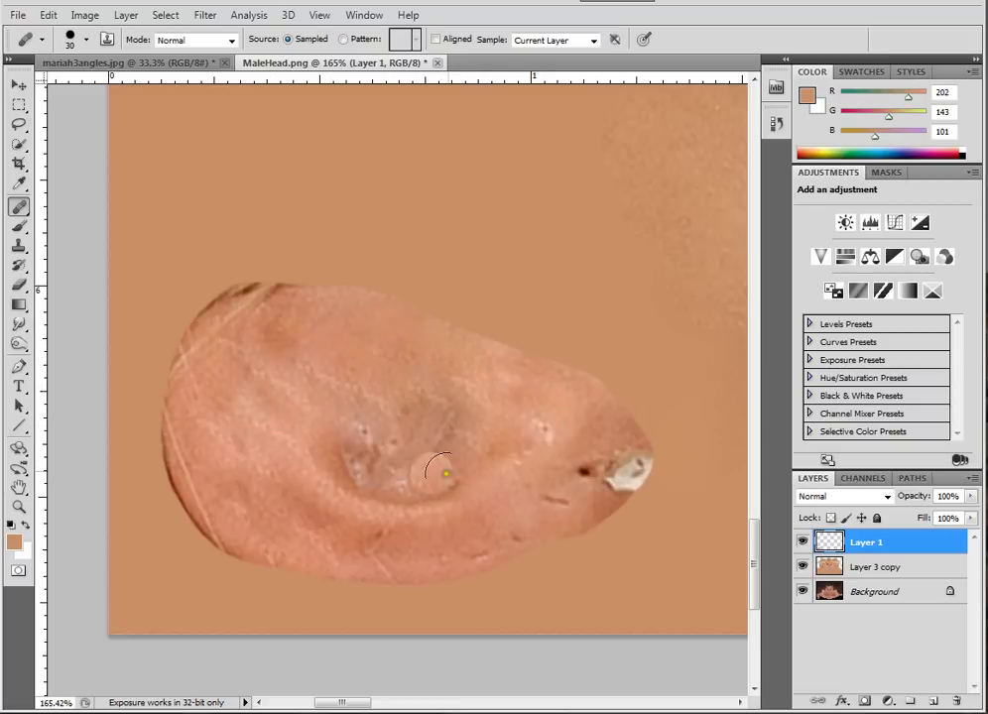
mouse_move(461, 470)
mouse_down()
mouse_move(384, 488)
mouse_move(320, 466)
mouse_up()
alt+click(275, 416)
click(364, 481)
click(331, 458)
alt+click(299, 421)
drag(365, 458, 402, 440)
click(405, 452)
click(411, 428)
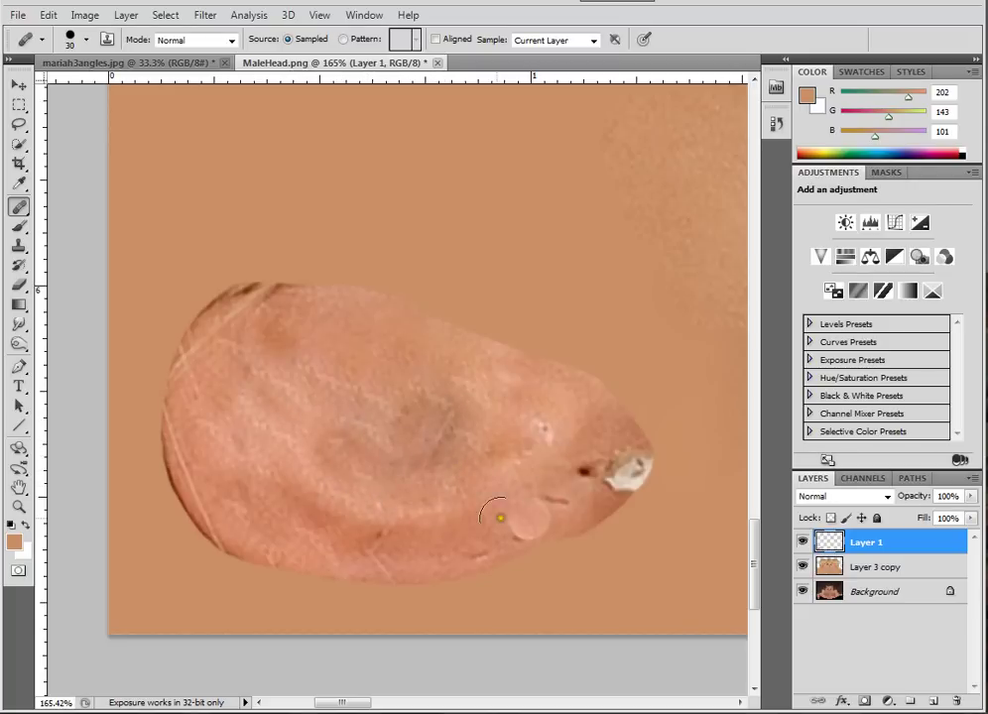
Step: Heal away the piercing hole, creases and earring remnant on the ear copy's lobe
alt+click(439, 530)
drag(553, 503, 595, 467)
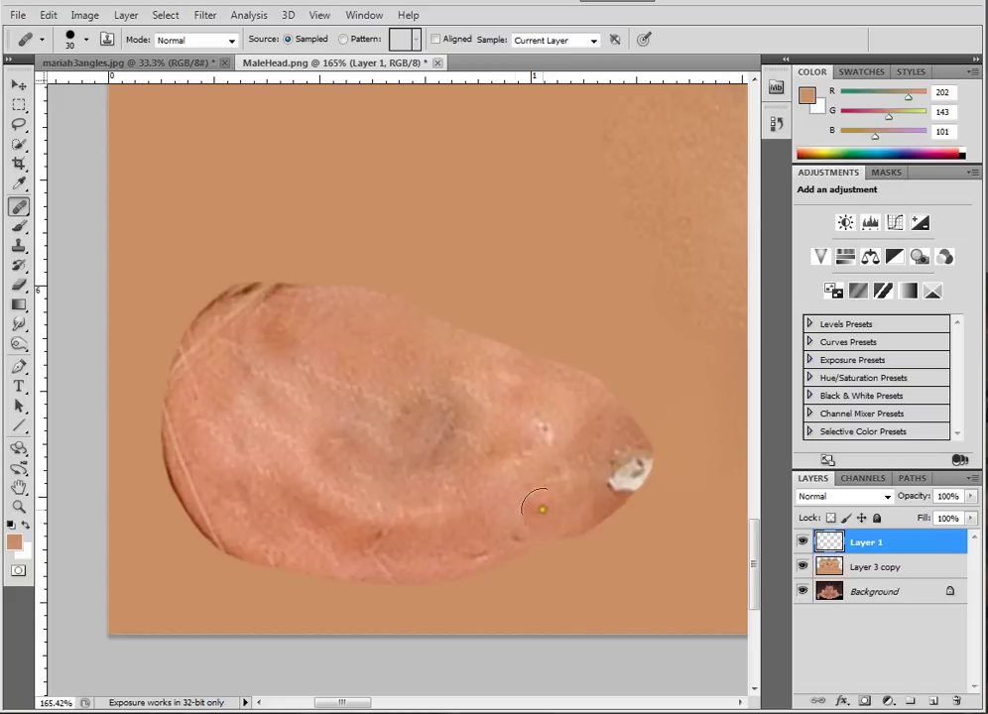
drag(542, 509, 485, 536)
mouse_move(609, 489)
mouse_down()
mouse_move(633, 458)
mouse_move(536, 475)
mouse_move(612, 460)
mouse_move(621, 480)
mouse_move(605, 505)
mouse_up()
alt+click(538, 479)
alt+click(591, 434)
drag(633, 454, 600, 501)
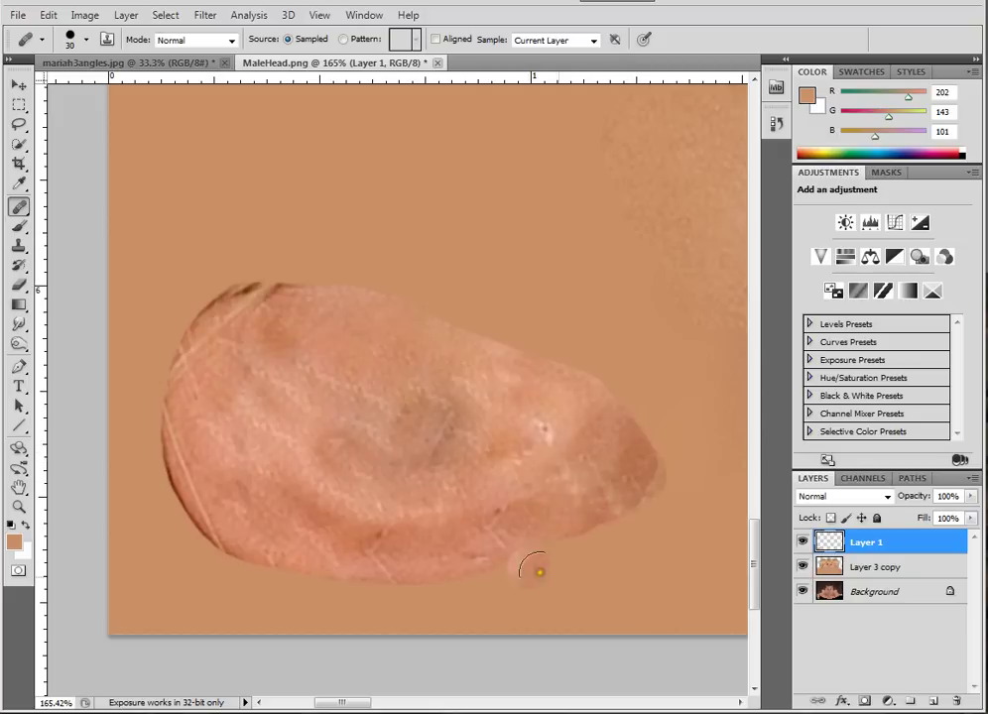
click(584, 548)
Step: Heal the dark edge and remaining hair lines along the outer rim of the ear copy
mouse_move(211, 531)
mouse_down()
mouse_move(184, 465)
mouse_move(190, 413)
mouse_up()
alt+click(309, 532)
click(266, 501)
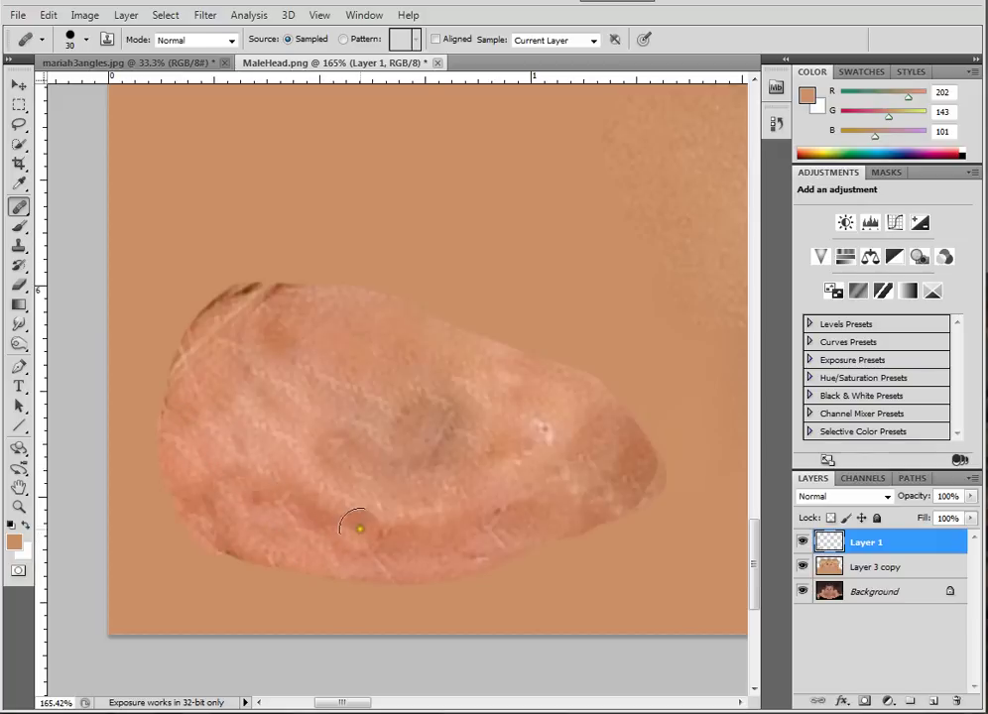
click(273, 474)
alt+click(246, 432)
alt+click(214, 413)
mouse_move(197, 391)
mouse_down()
mouse_move(214, 344)
mouse_move(284, 317)
mouse_move(246, 366)
mouse_up()
click(328, 333)
Step: Examine the healed ear patch alongside the original ear and neck at different magnifications
scroll(467, 491, down, 6)
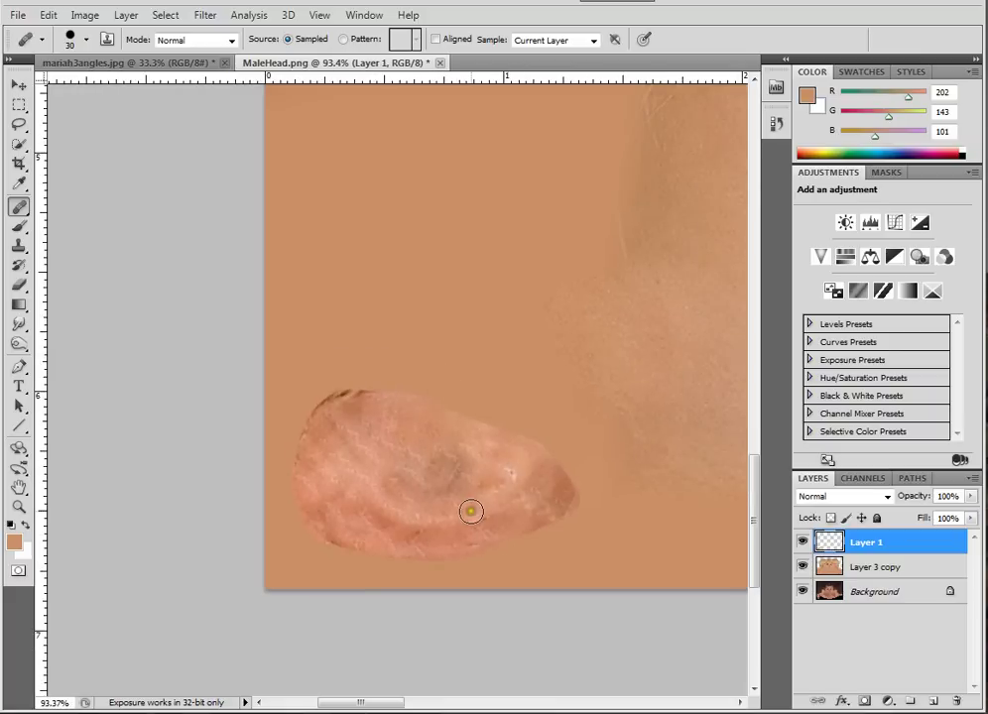
scroll(504, 528, down, 2)
scroll(490, 524, down, 3)
scroll(470, 489, up, 1)
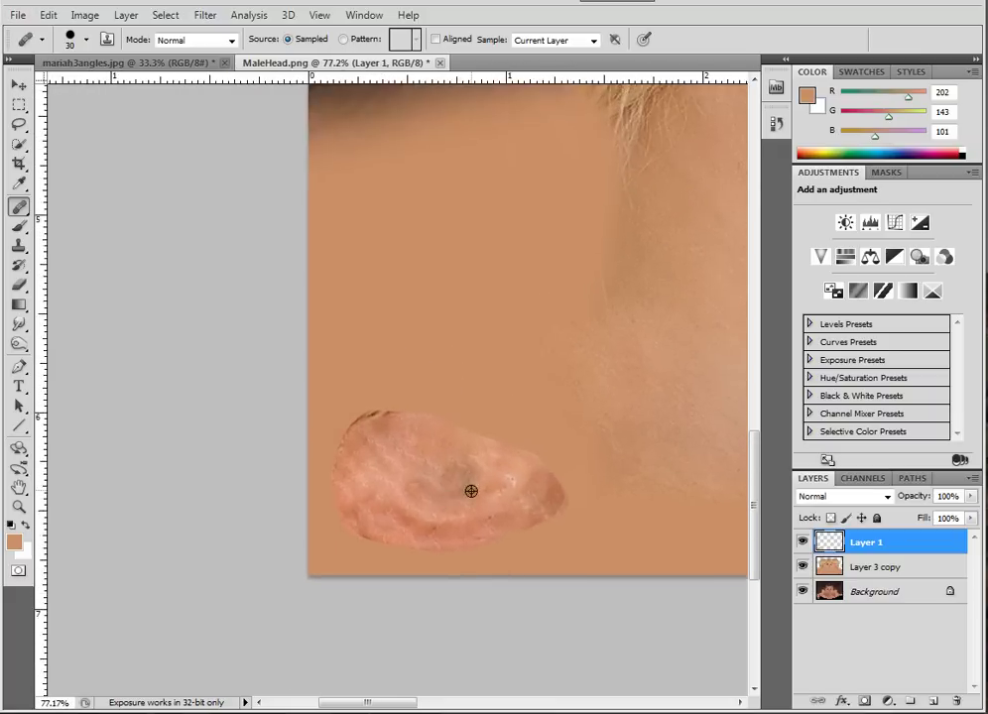
scroll(470, 489, down, 5)
drag(628, 397, 452, 483)
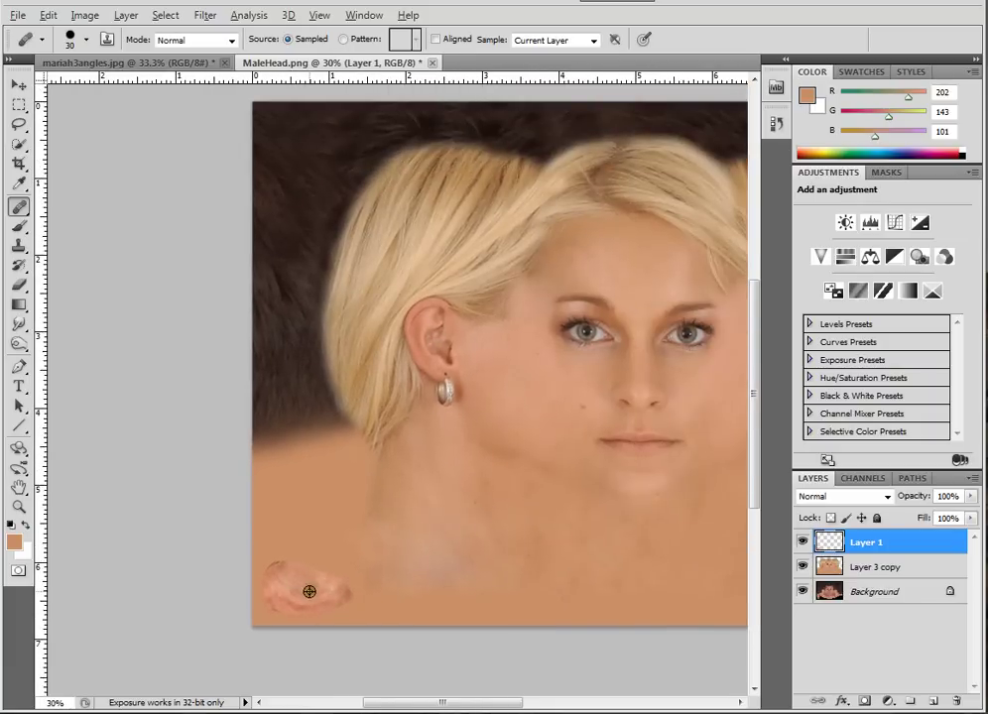
scroll(309, 591, up, 3)
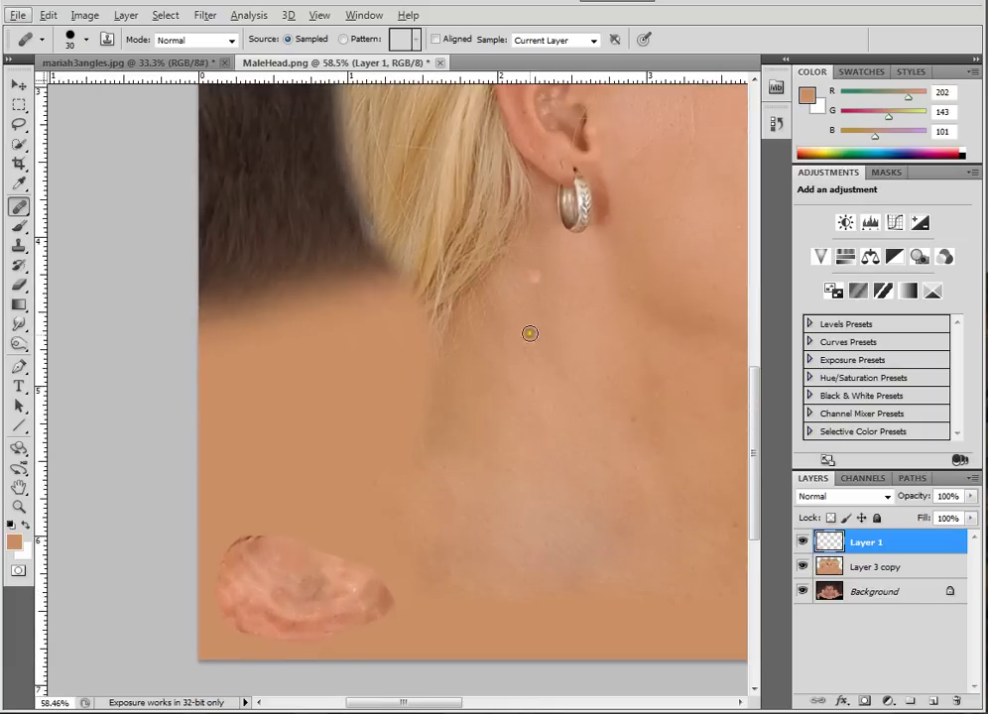
scroll(530, 333, up, 5)
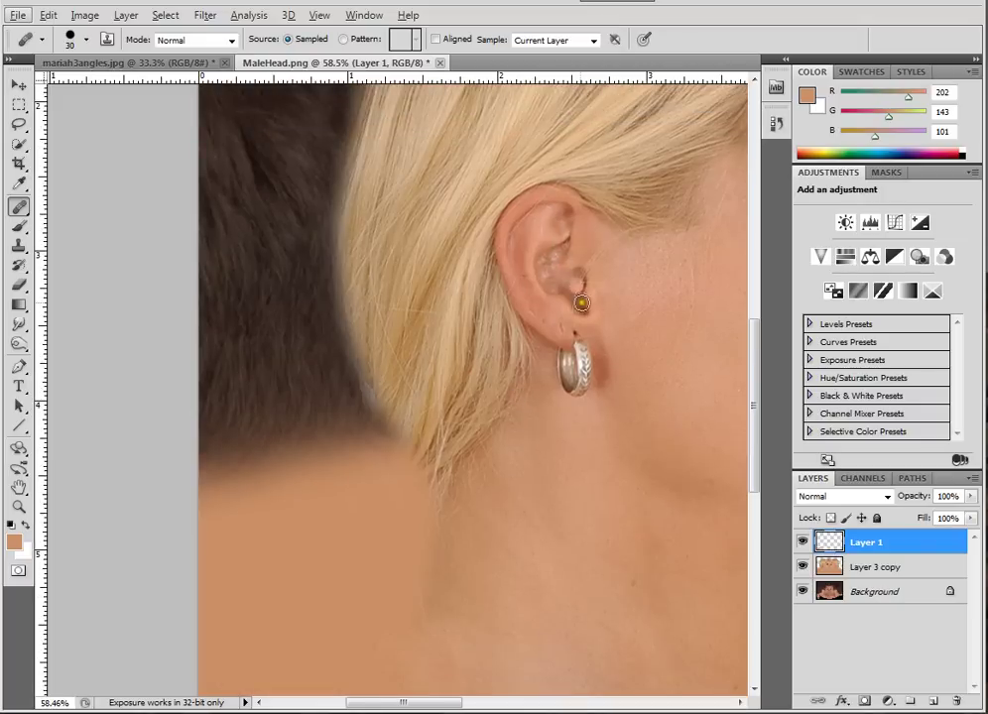
scroll(505, 481, down, 4)
mouse_move(238, 620)
mouse_down()
mouse_move(294, 655)
mouse_move(314, 613)
mouse_up()
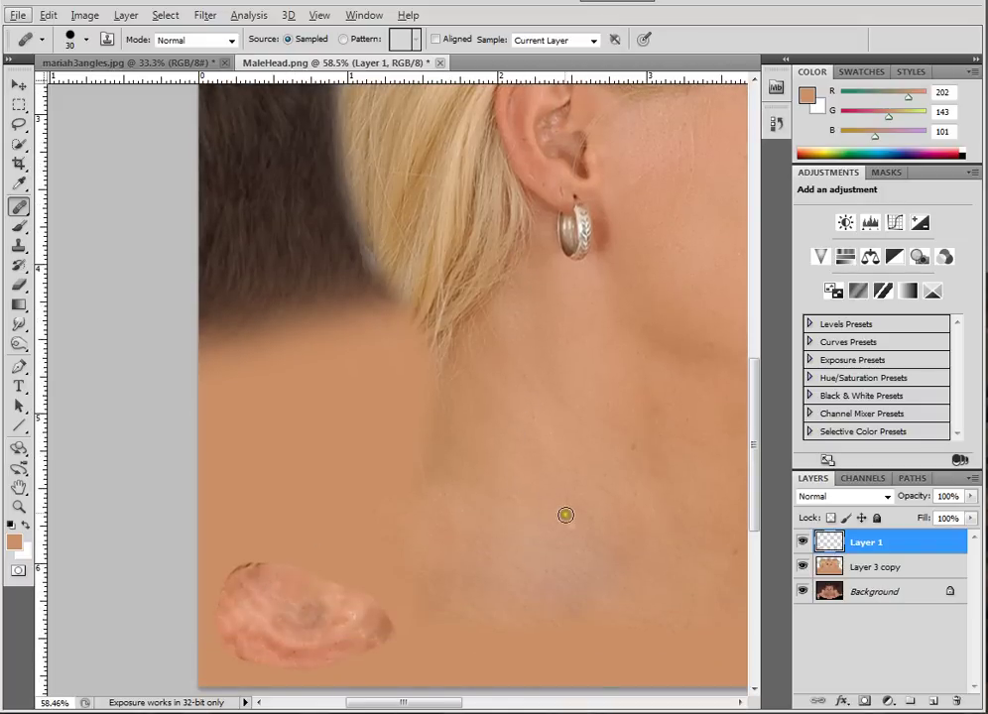
scroll(566, 514, down, 3)
scroll(544, 514, up, 1)
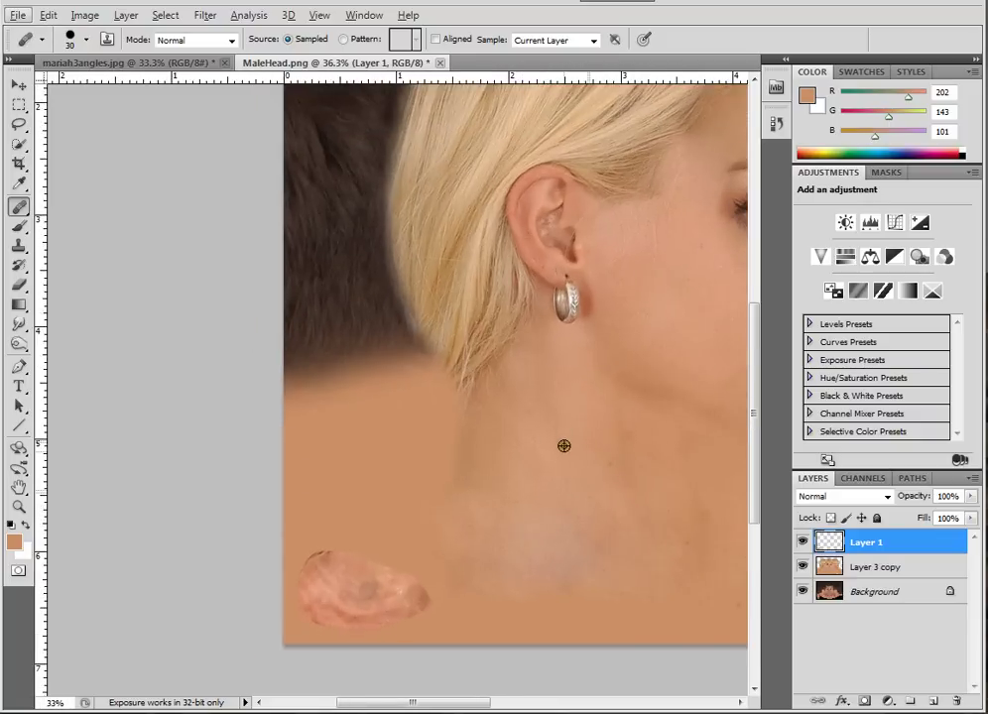
scroll(563, 446, down, 1)
Step: On Layer 3 copy, clone cheek skin over the lower ear and hoop earring at the texture's left side
click(881, 565)
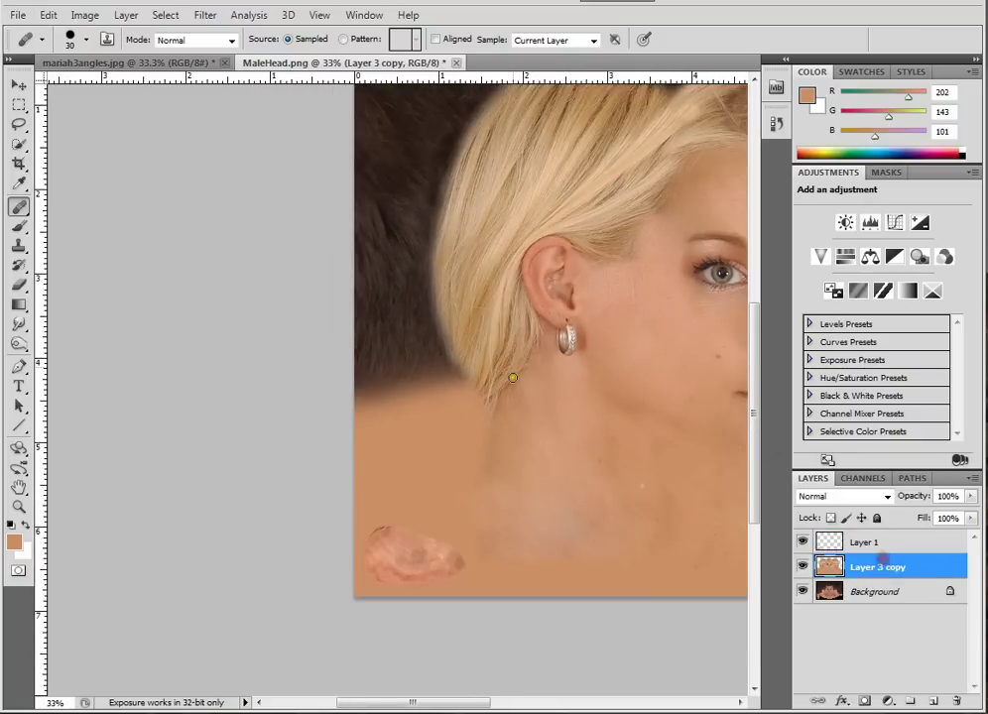
scroll(551, 283, up, 3)
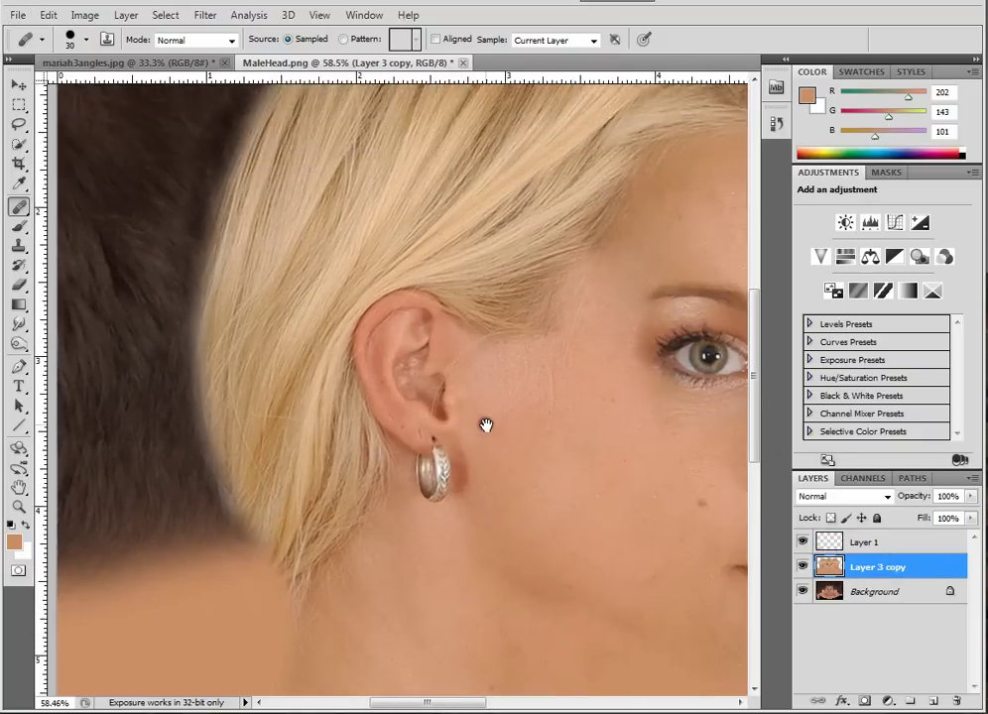
key(s)
alt+click(528, 437)
mouse_move(433, 394)
mouse_down()
mouse_move(426, 341)
mouse_move(413, 421)
mouse_move(452, 446)
mouse_move(454, 420)
mouse_move(436, 486)
mouse_move(415, 478)
mouse_move(413, 433)
mouse_move(384, 404)
mouse_move(411, 384)
mouse_move(450, 412)
mouse_move(458, 489)
mouse_move(461, 470)
mouse_move(448, 451)
mouse_move(427, 511)
mouse_up()
mouse_move(465, 463)
mouse_down()
mouse_move(490, 450)
mouse_move(439, 339)
mouse_move(459, 367)
mouse_up()
alt+click(533, 463)
alt+click(515, 439)
alt+click(532, 450)
Step: Clone cheek skin over the upper part of the left-hand ear up to the hairline
mouse_move(428, 330)
mouse_down()
mouse_move(384, 358)
mouse_move(403, 317)
mouse_move(382, 317)
mouse_move(384, 361)
mouse_up()
click(548, 460)
click(436, 325)
click(412, 302)
click(368, 344)
click(389, 384)
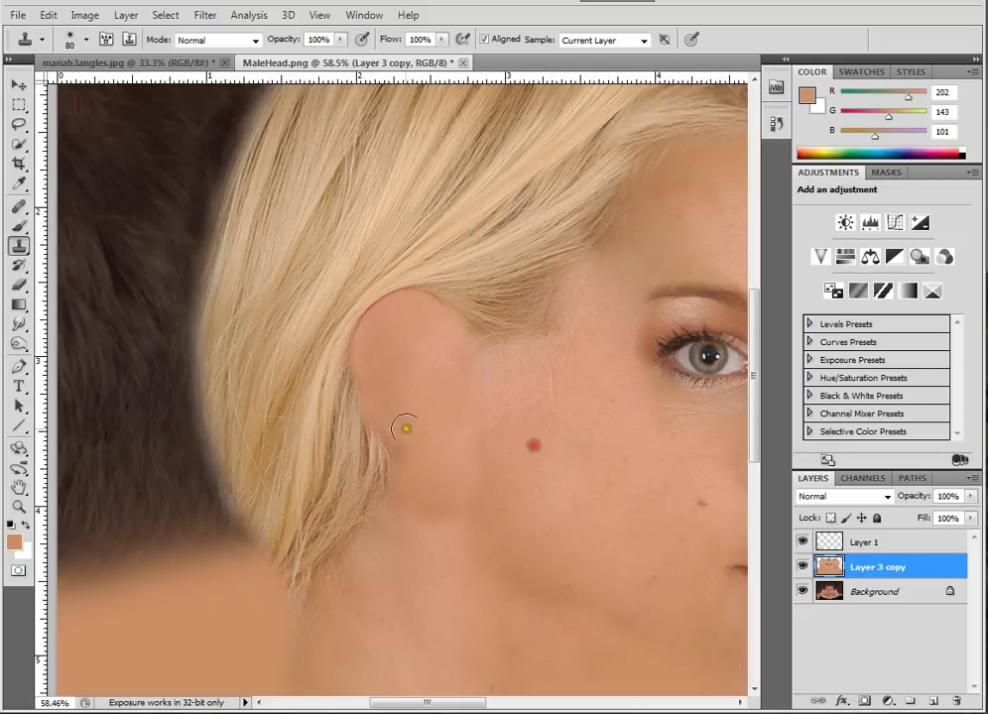
Step: Clone neck skin over the patch beneath the removed left-hand ear to even out the tone
click(397, 495)
click(422, 553)
click(446, 505)
click(418, 472)
click(443, 547)
click(442, 464)
Step: Clone cheek skin over the upper and inner part of the ear at the texture's right side
scroll(493, 526, down, 4)
drag(589, 497, 348, 457)
drag(571, 452, 386, 468)
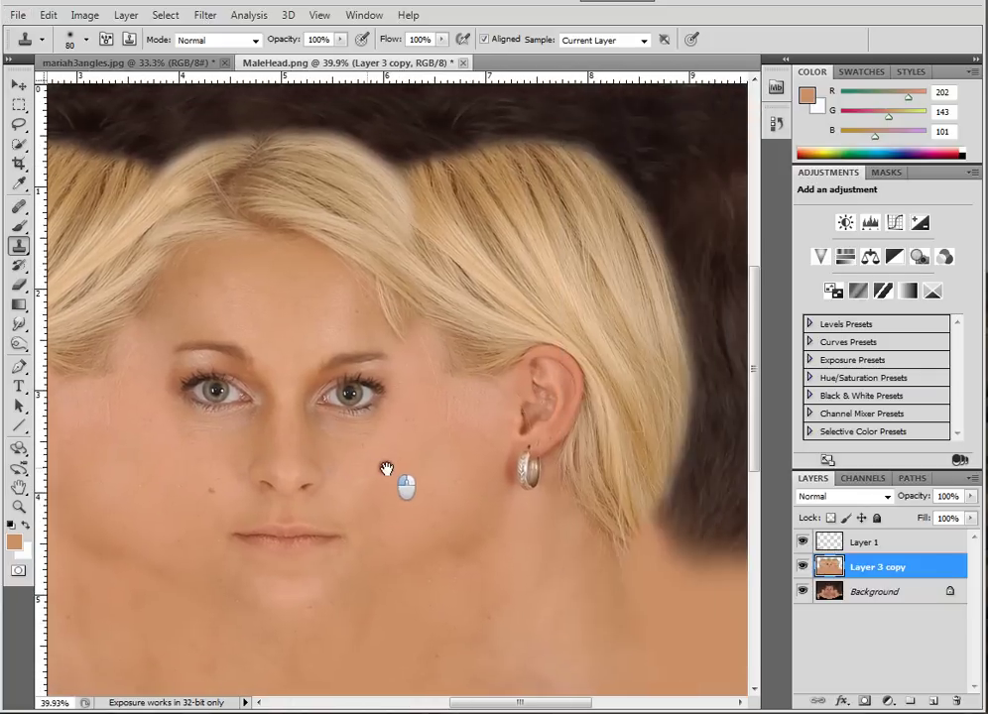
scroll(536, 457, up, 2)
alt+click(473, 437)
mouse_move(510, 421)
mouse_down()
mouse_move(519, 390)
mouse_move(525, 417)
mouse_move(569, 374)
mouse_up()
click(533, 357)
click(533, 330)
click(535, 325)
click(571, 336)
click(574, 389)
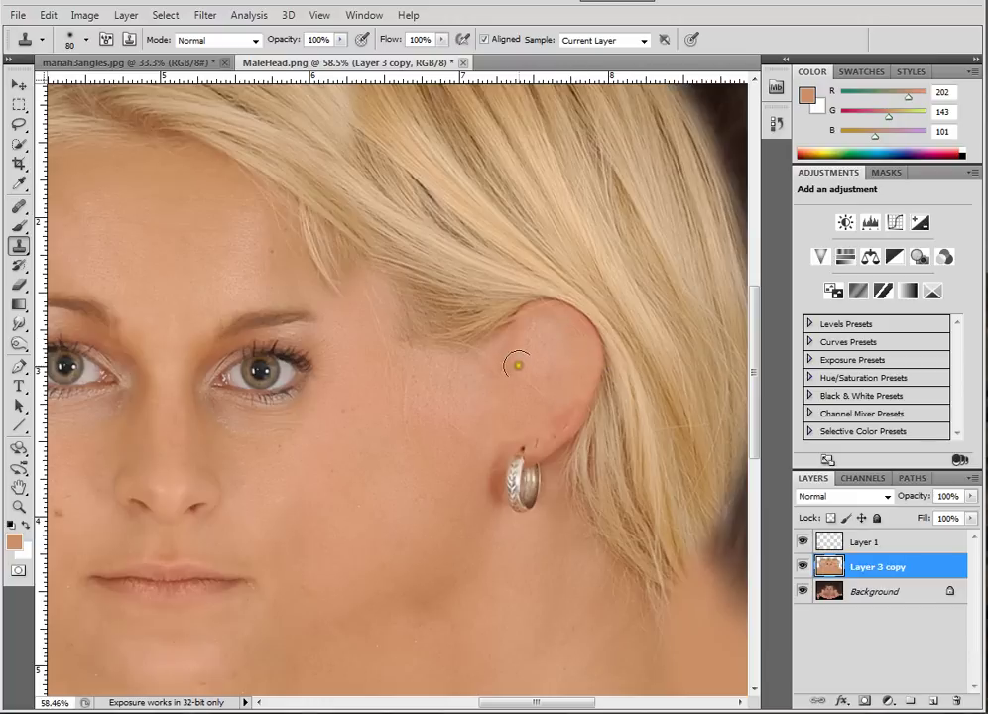
Step: Clone cheek skin over the front edge, lobe and outer rim of the right-hand ear
alt+click(427, 404)
mouse_move(497, 363)
mouse_down()
mouse_move(548, 318)
mouse_move(583, 340)
mouse_move(559, 408)
mouse_up()
click(478, 432)
click(490, 467)
click(531, 456)
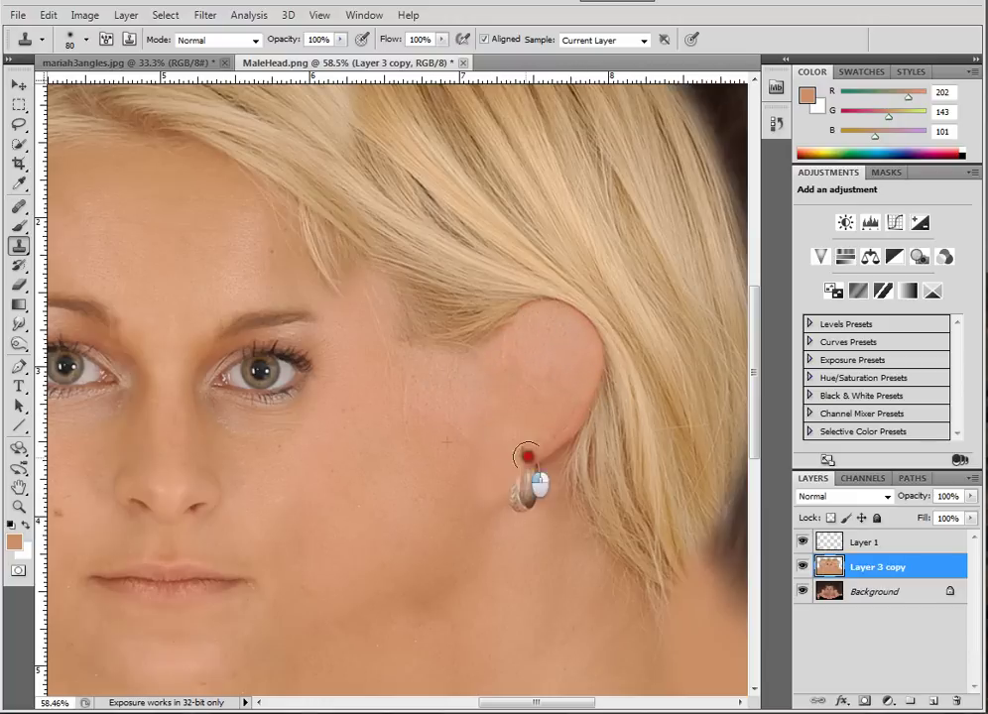
click(579, 404)
click(584, 357)
Step: Clone surrounding skin over the right-hand hoop earring and the remaining traces of the lobe beside the hair
click(444, 465)
click(512, 511)
click(535, 448)
click(494, 465)
click(520, 553)
click(547, 465)
click(515, 523)
click(538, 523)
click(552, 453)
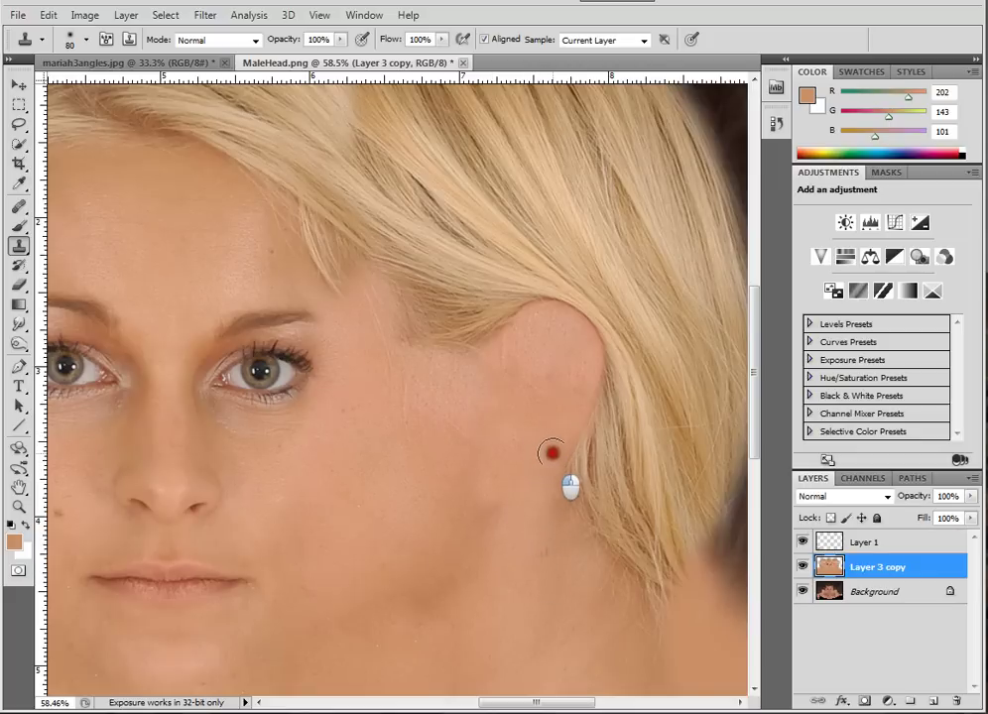
click(534, 556)
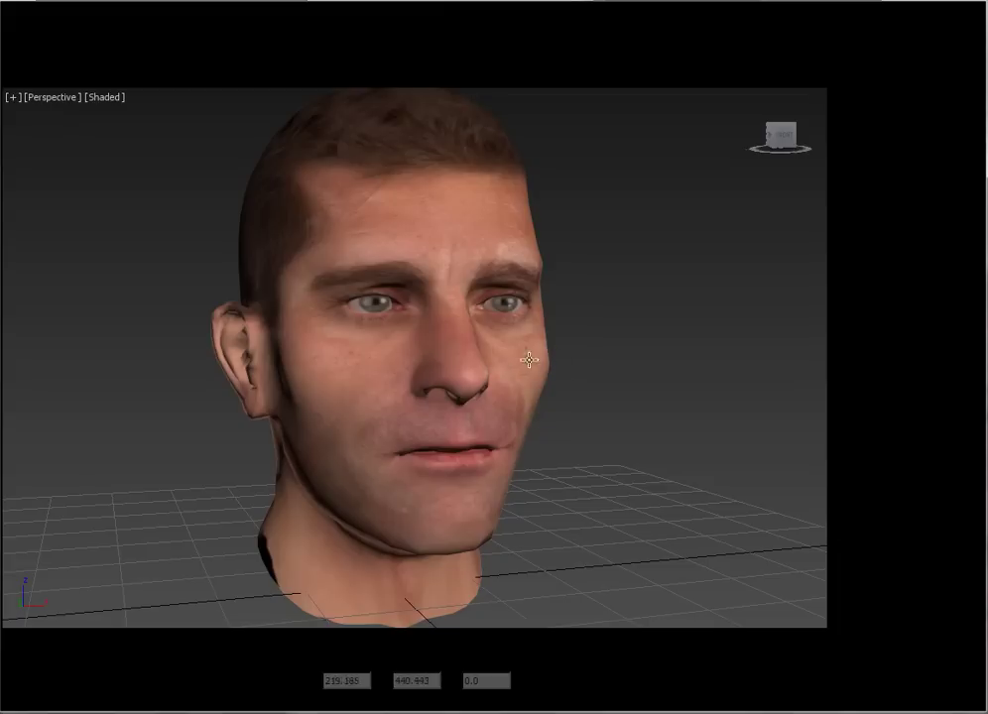
Step: Orbit the textured male head in the 3ds Max viewport to examine its side and ear
drag(529, 360, 661, 379)
mouse_move(525, 400)
mouse_down()
mouse_move(573, 398)
mouse_move(539, 405)
mouse_up()
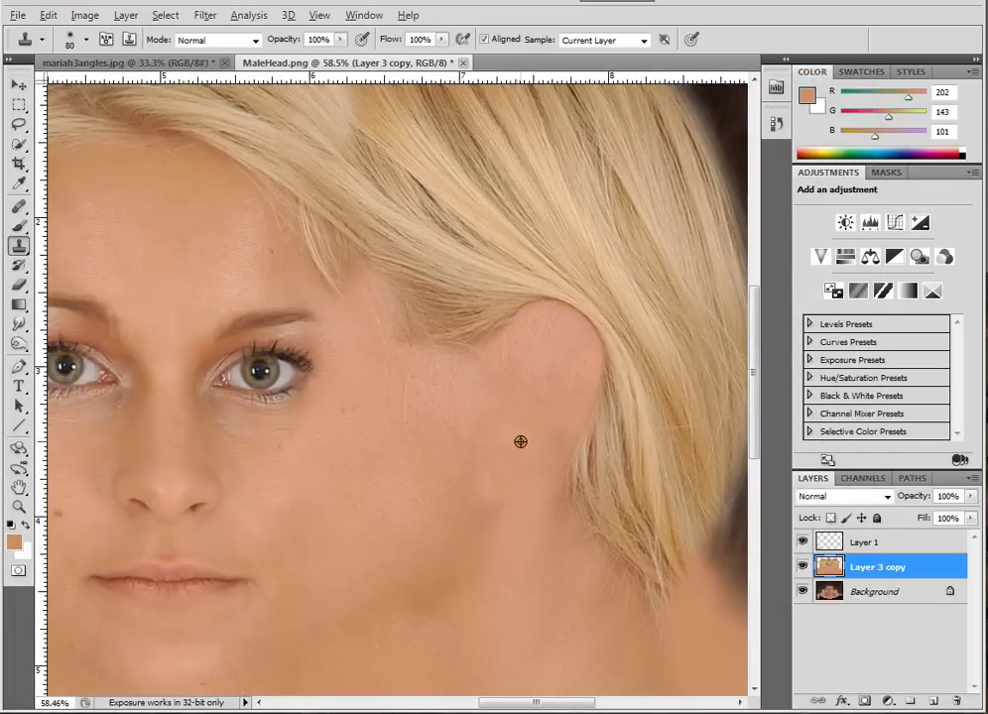
Step: In the MaleHead texture, clone nearby cheek skin over the patch that replaced the right-hand ear to smooth its tone
scroll(520, 441, down, 3)
scroll(507, 498, up, 4)
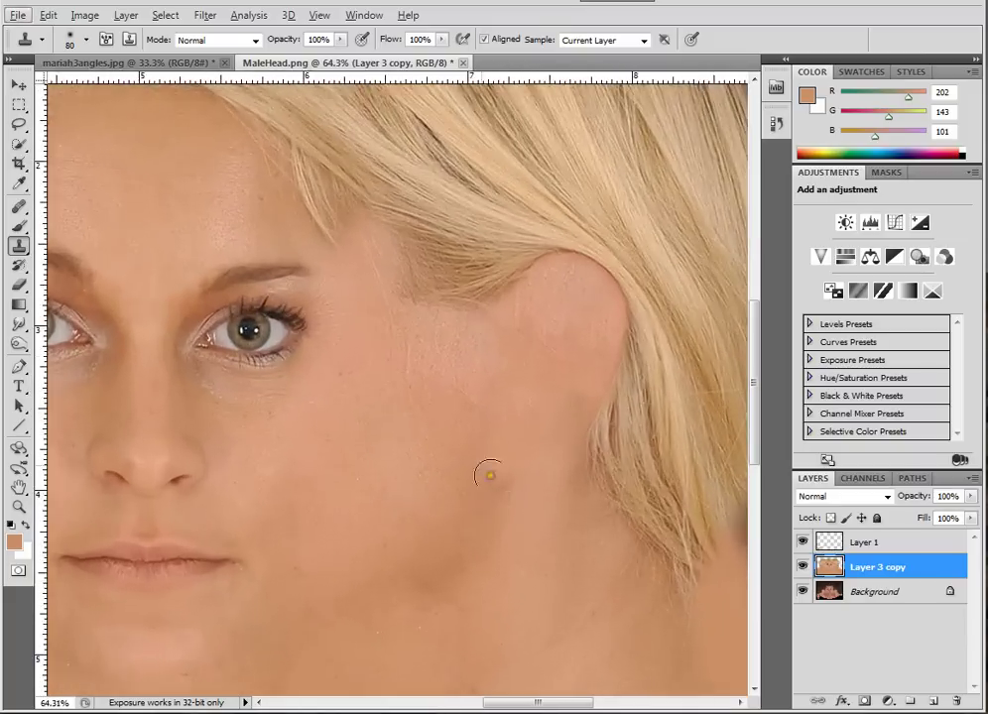
alt+click(457, 448)
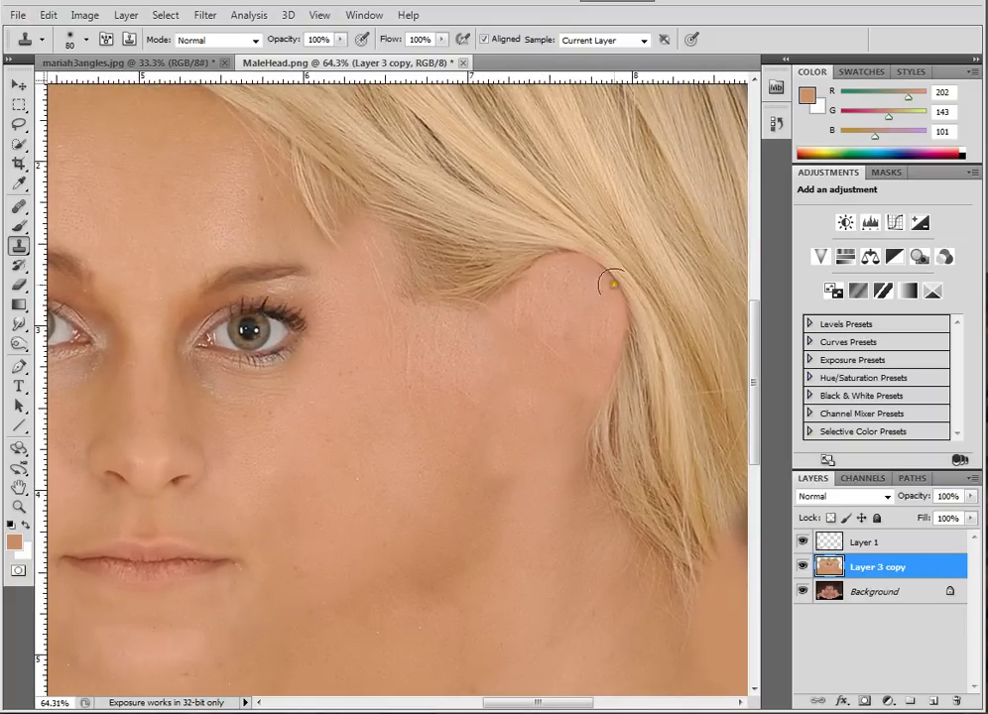
mouse_move(577, 359)
mouse_down()
mouse_move(503, 337)
mouse_move(563, 330)
mouse_move(531, 293)
mouse_move(591, 308)
mouse_up()
scroll(509, 458, down, 10)
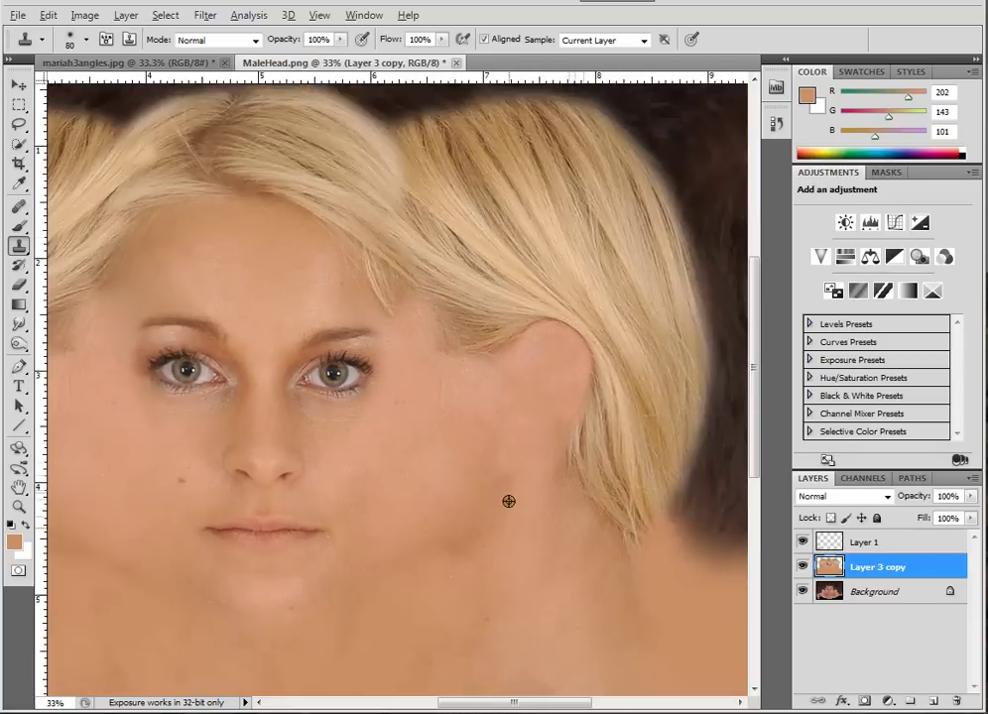
Step: Clone cheek skin with a 175-pixel Clone Stamp brush over the dark jawline shadow below the right-hand ear patch
scroll(545, 530, up, 4)
scroll(544, 528, up, 4)
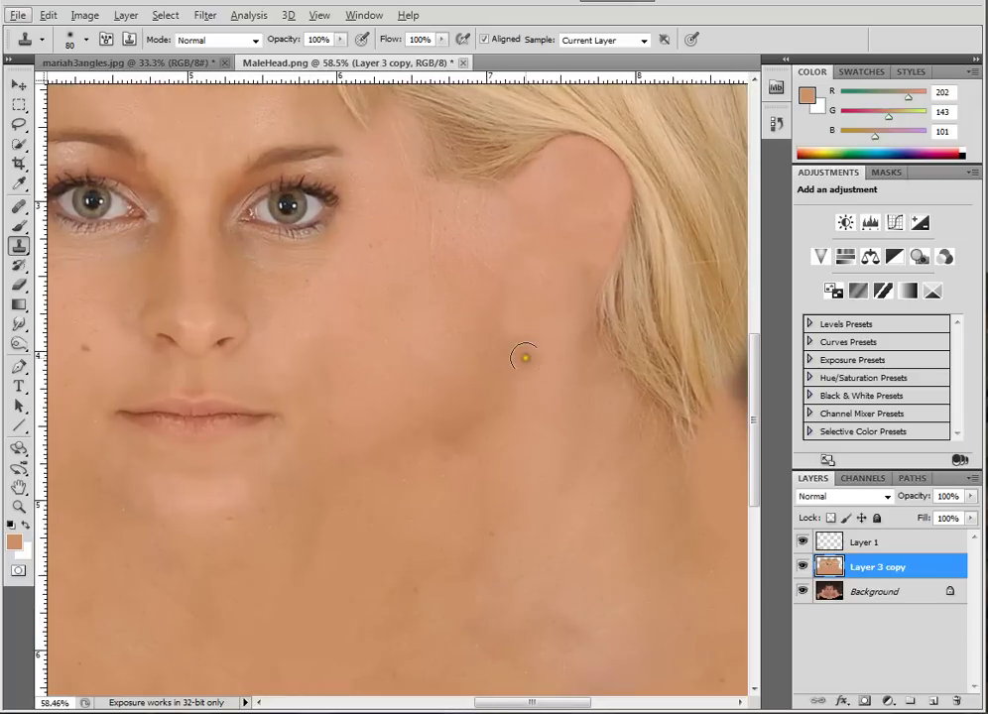
key(j)
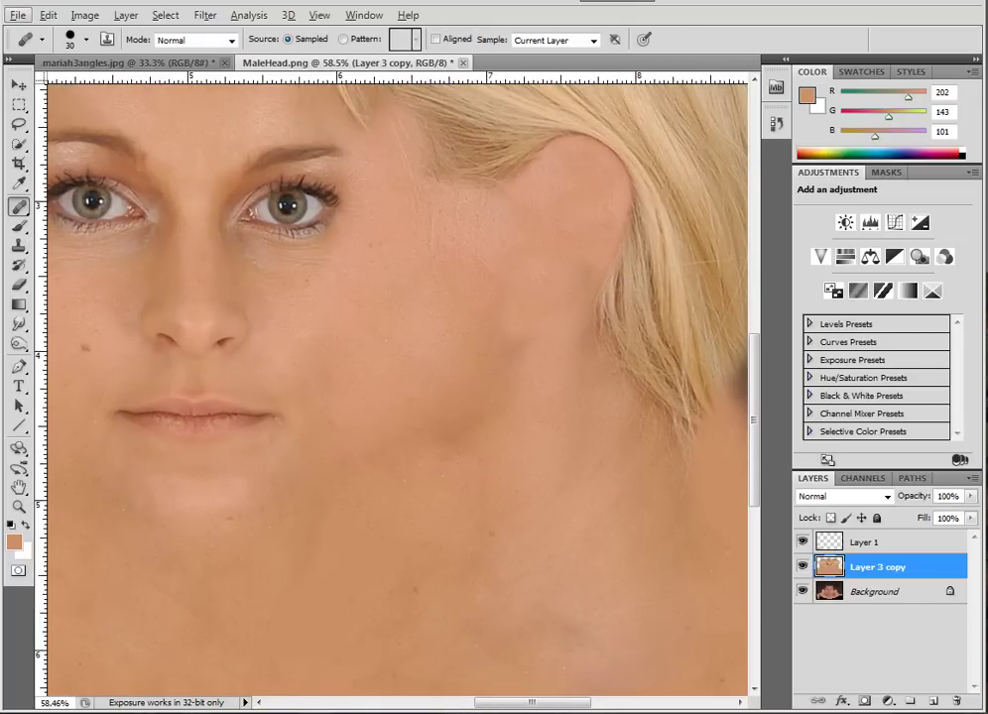
key(s)
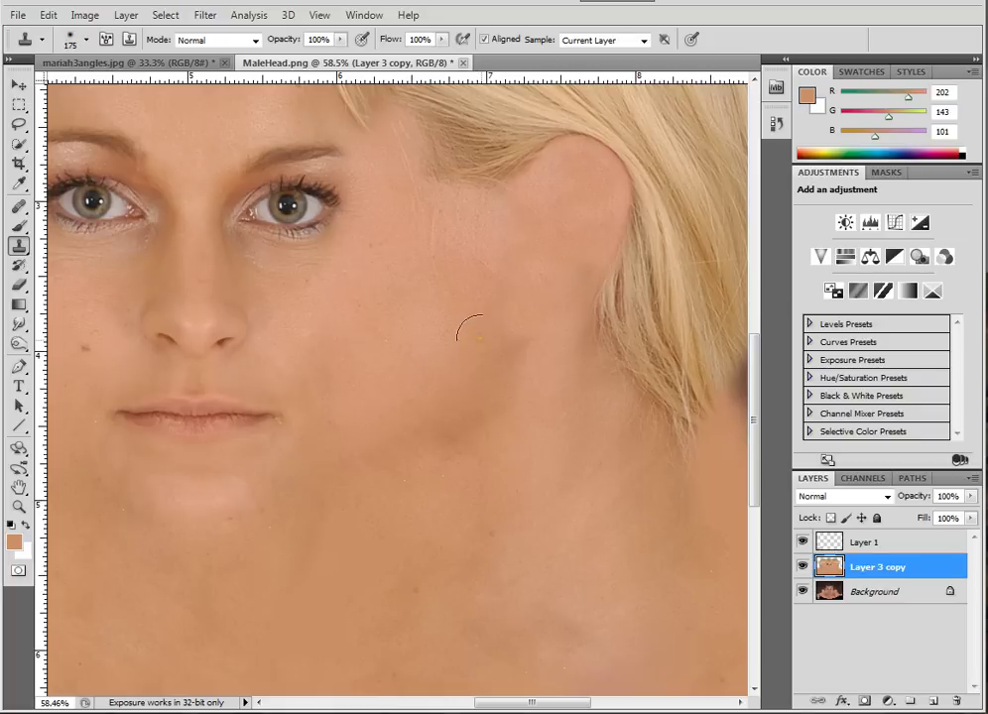
alt+click(479, 303)
mouse_move(504, 347)
mouse_down()
mouse_move(522, 305)
mouse_move(464, 461)
mouse_move(422, 519)
mouse_move(497, 400)
mouse_move(446, 428)
mouse_move(433, 458)
mouse_up()
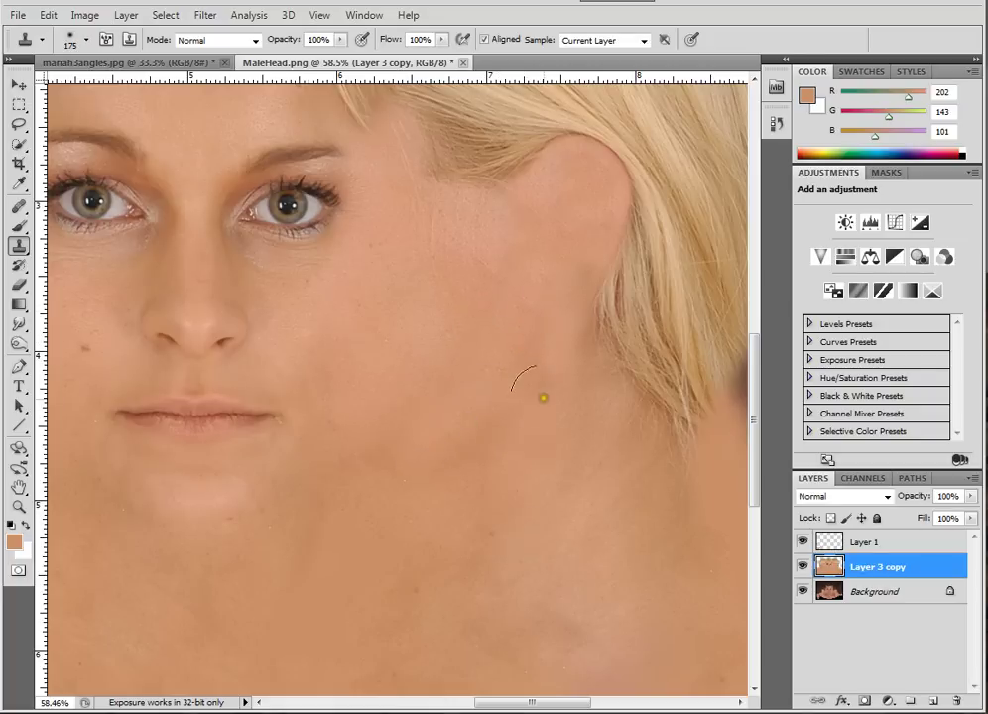
drag(541, 393, 540, 374)
scroll(492, 488, down, 4)
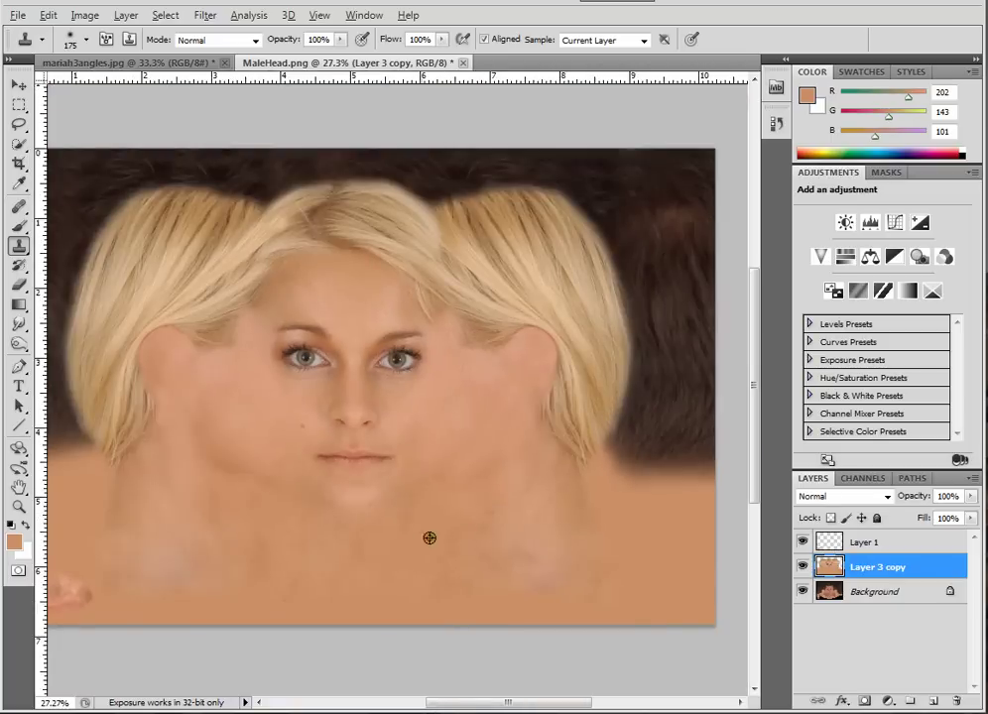
Step: Toggle the visibility of Layer 3 copy to compare the female texture with the male original, leaving the layer visible
scroll(396, 525, up, 3)
scroll(456, 369, down, 3)
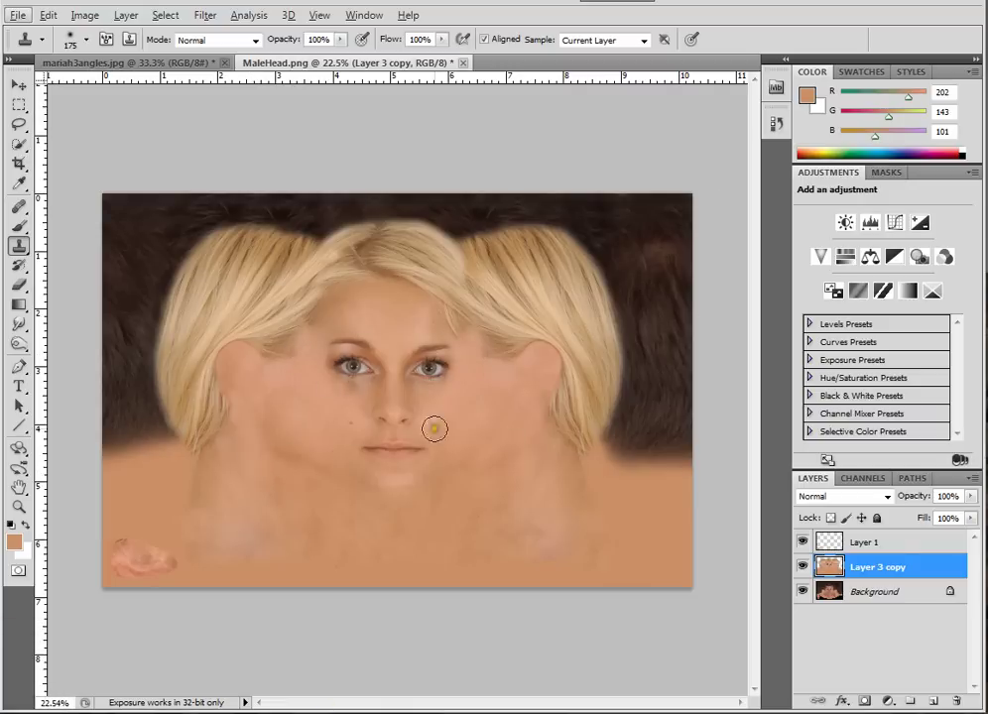
click(802, 566)
click(802, 566)
click(804, 567)
click(802, 566)
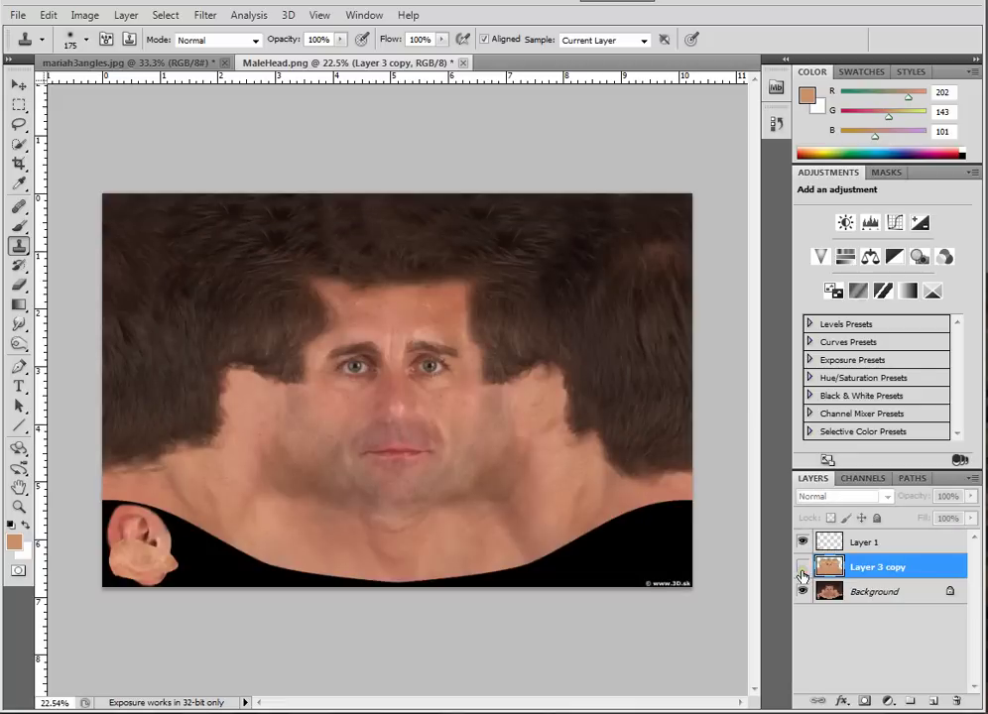
click(802, 568)
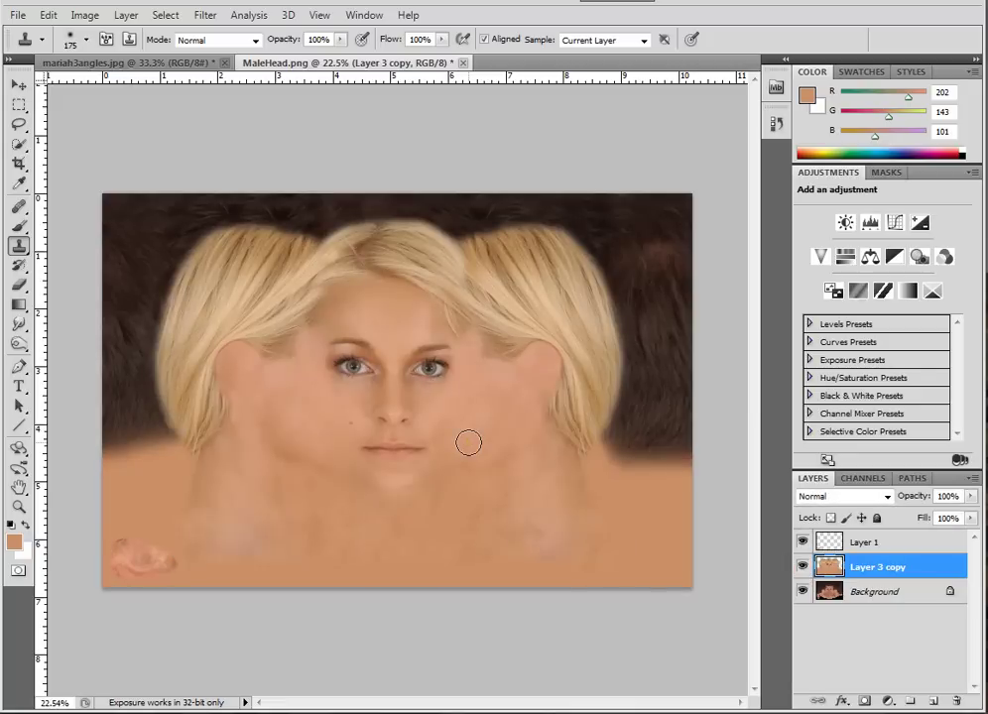
click(802, 566)
click(802, 568)
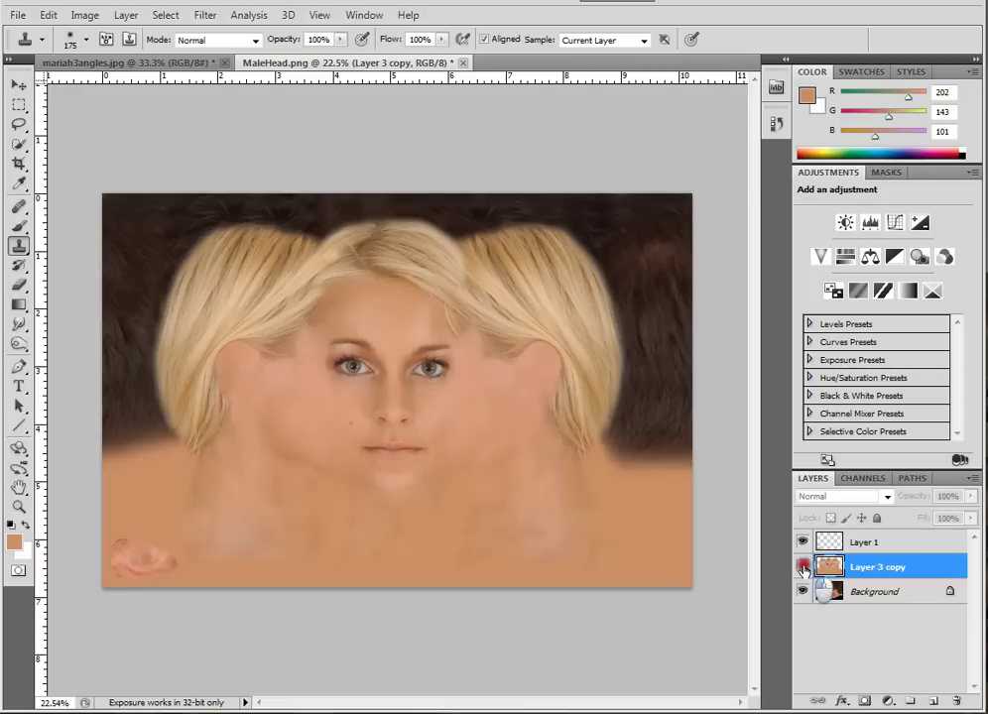
click(802, 567)
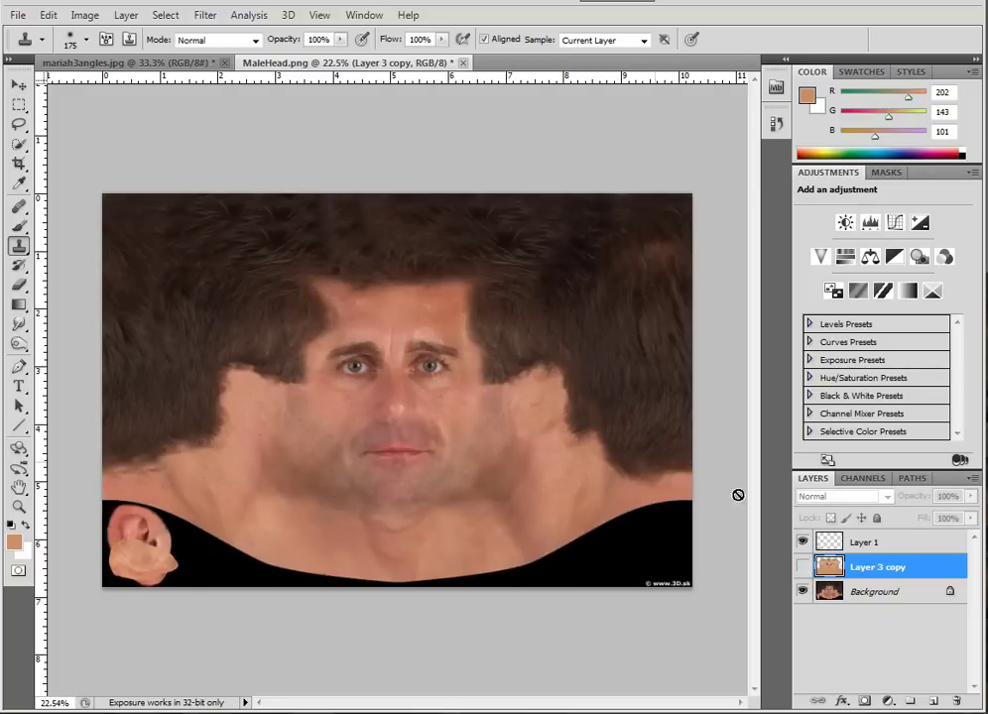
click(802, 568)
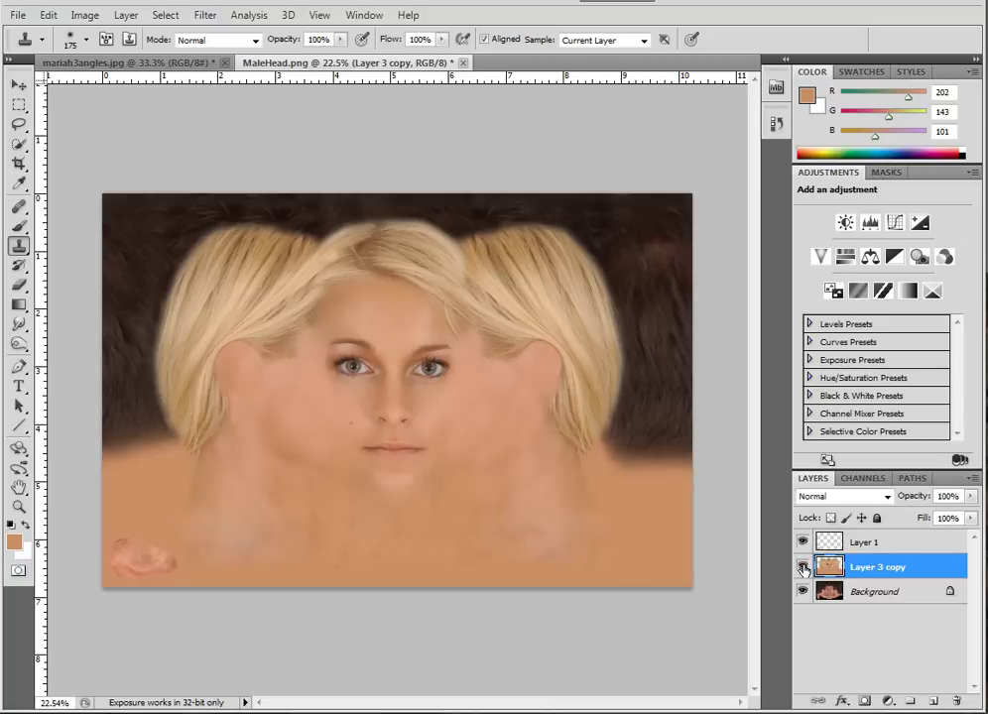
click(803, 567)
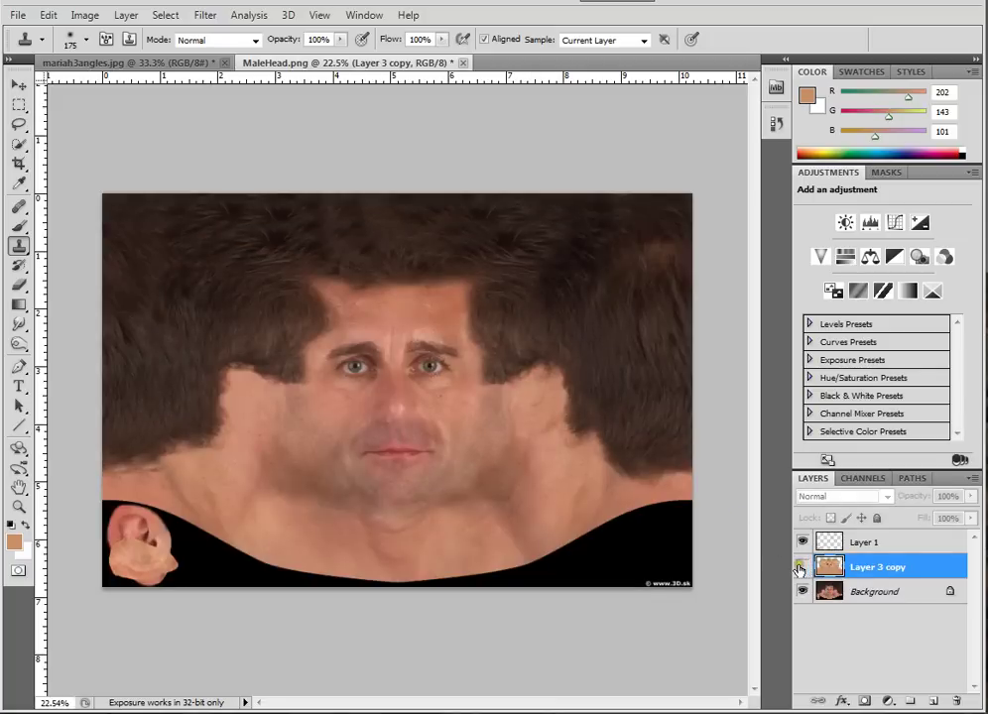
click(800, 567)
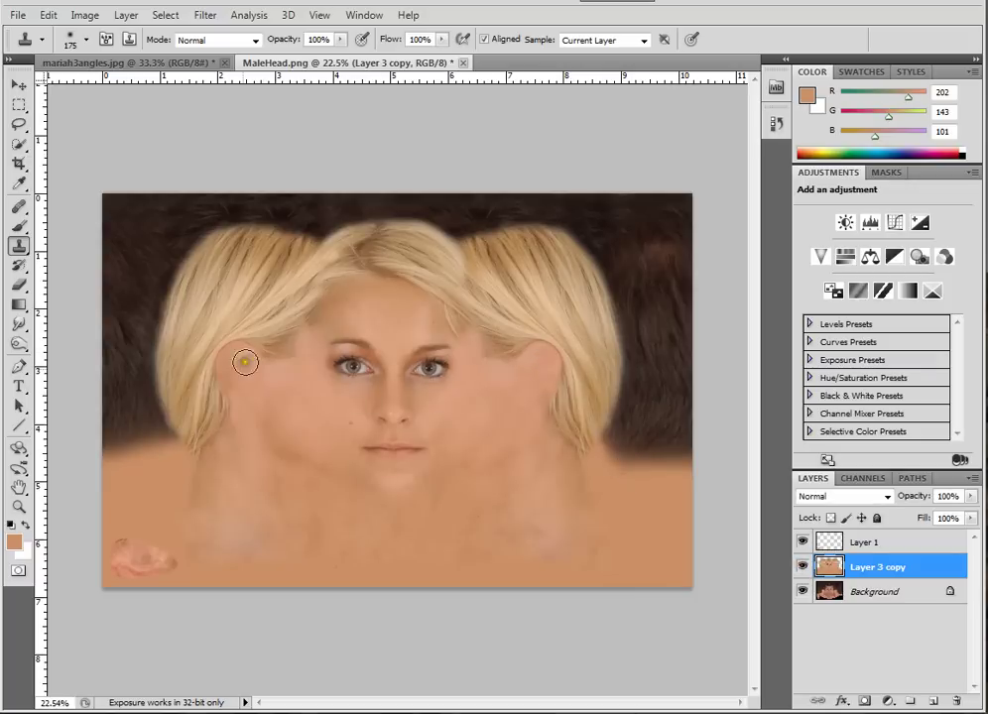
click(801, 568)
click(801, 567)
click(801, 567)
click(801, 567)
click(801, 567)
click(802, 567)
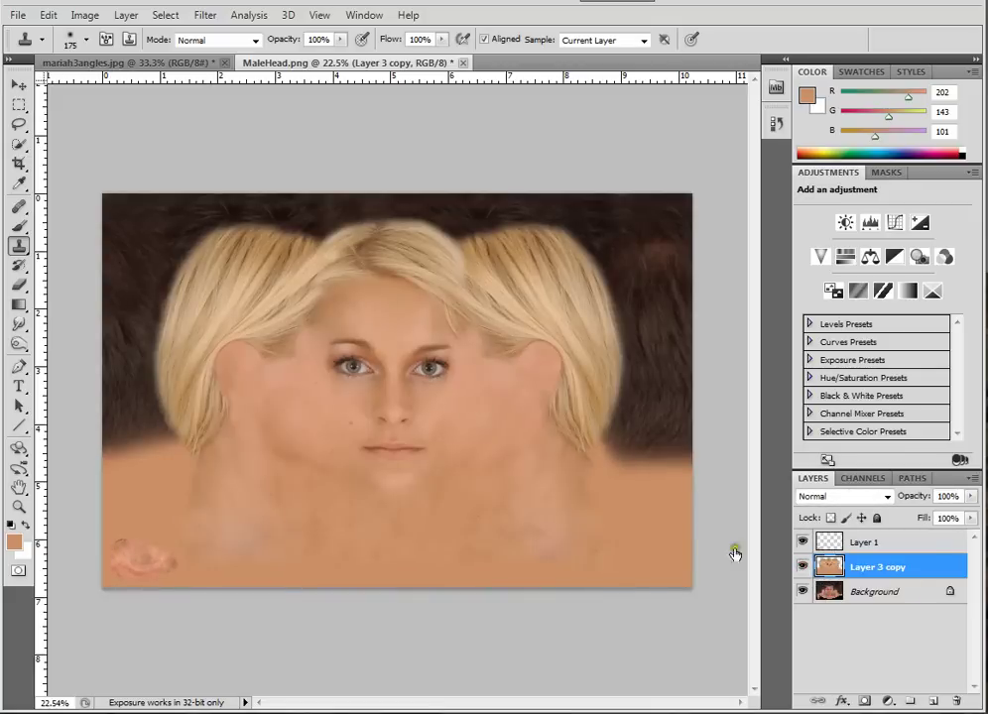
click(801, 567)
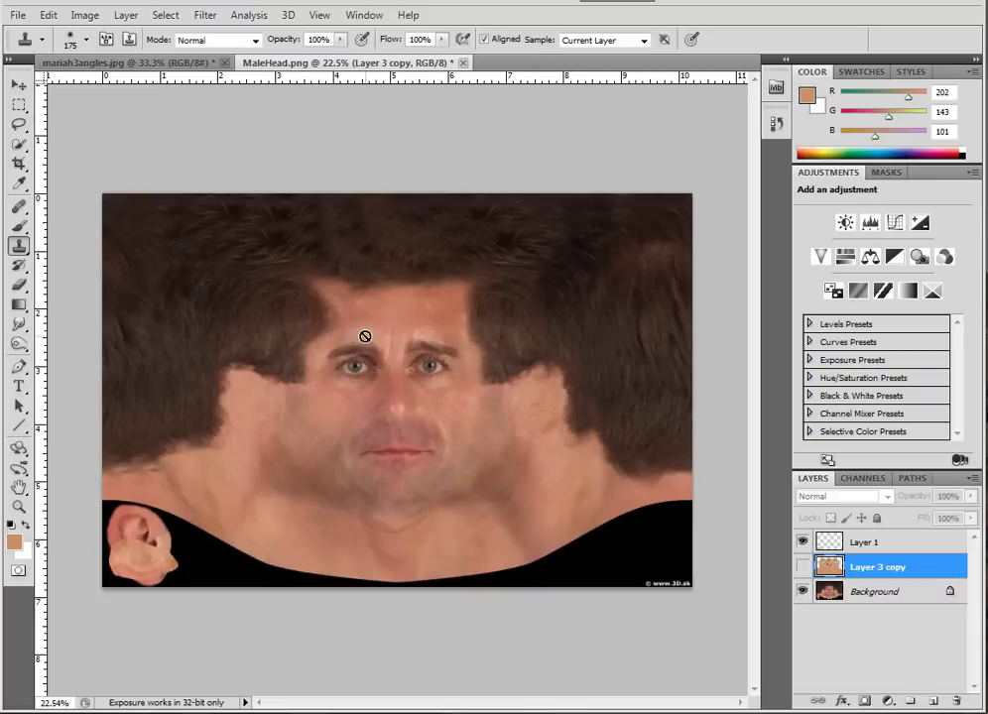
click(802, 566)
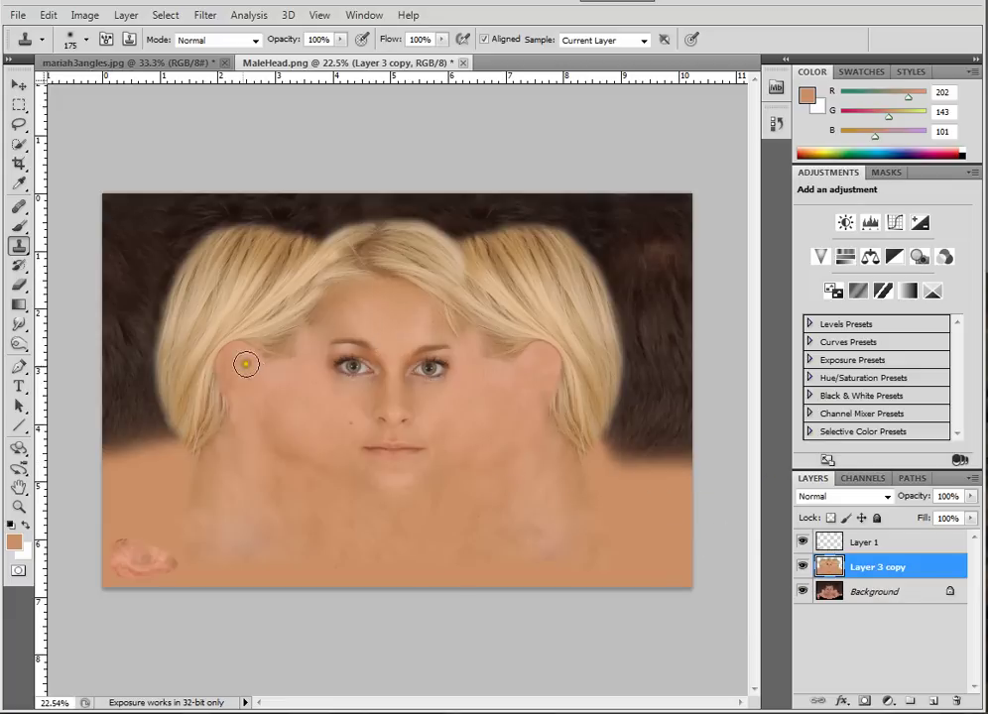
click(802, 567)
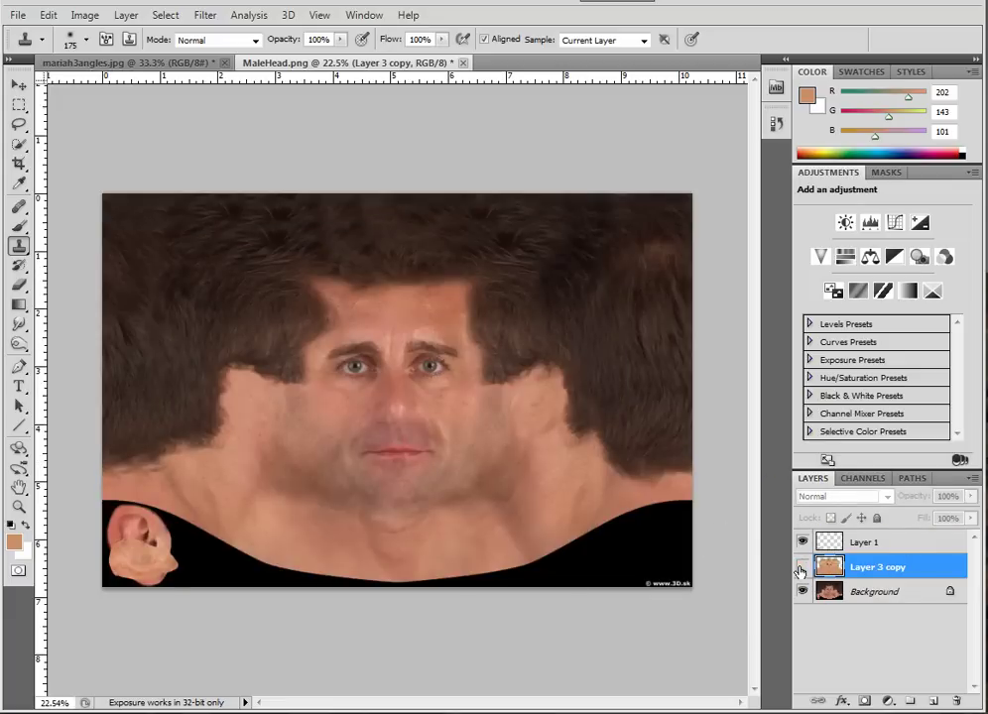
click(802, 567)
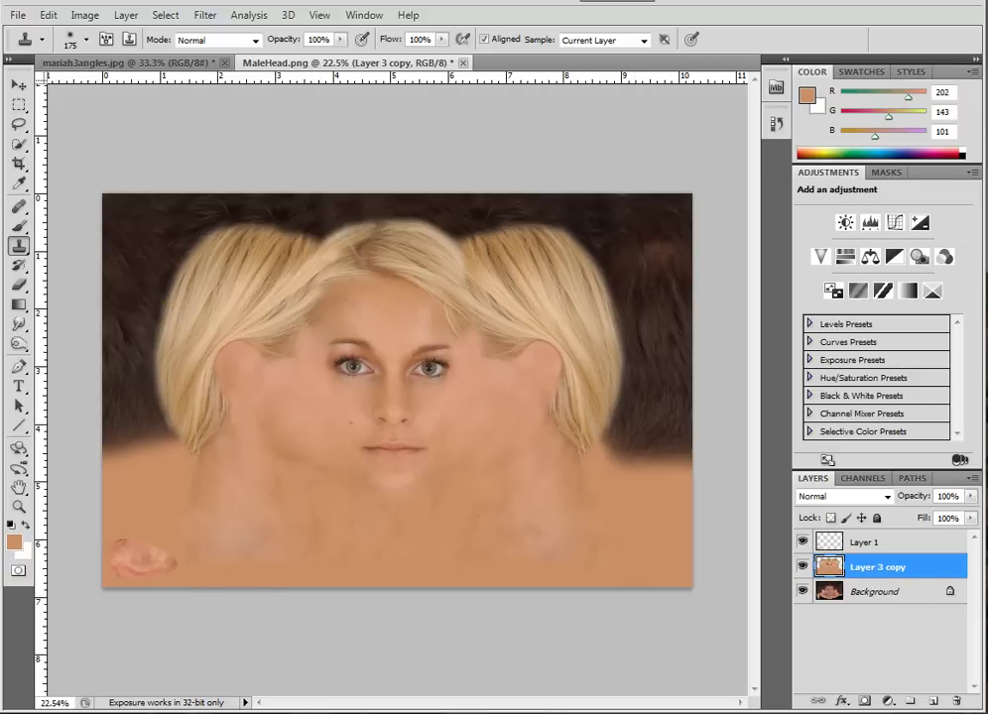
Step: Switch to the Resources folder in Windows Explorer and look at the 86535938 back-of-head hair photo
click(333, 635)
click(610, 448)
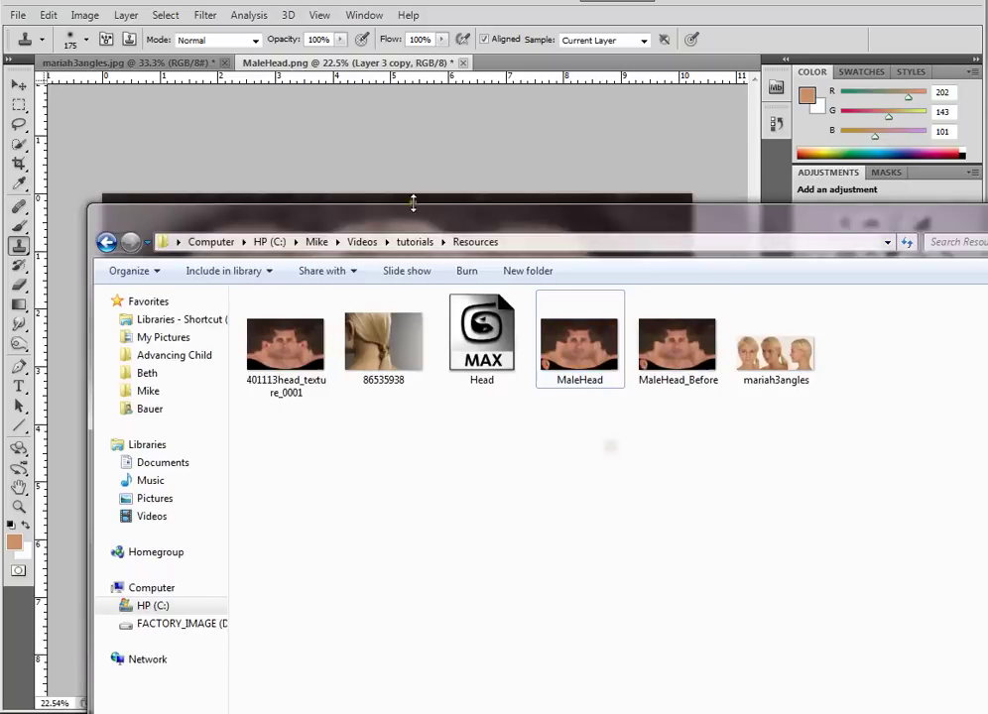
drag(415, 201, 547, 211)
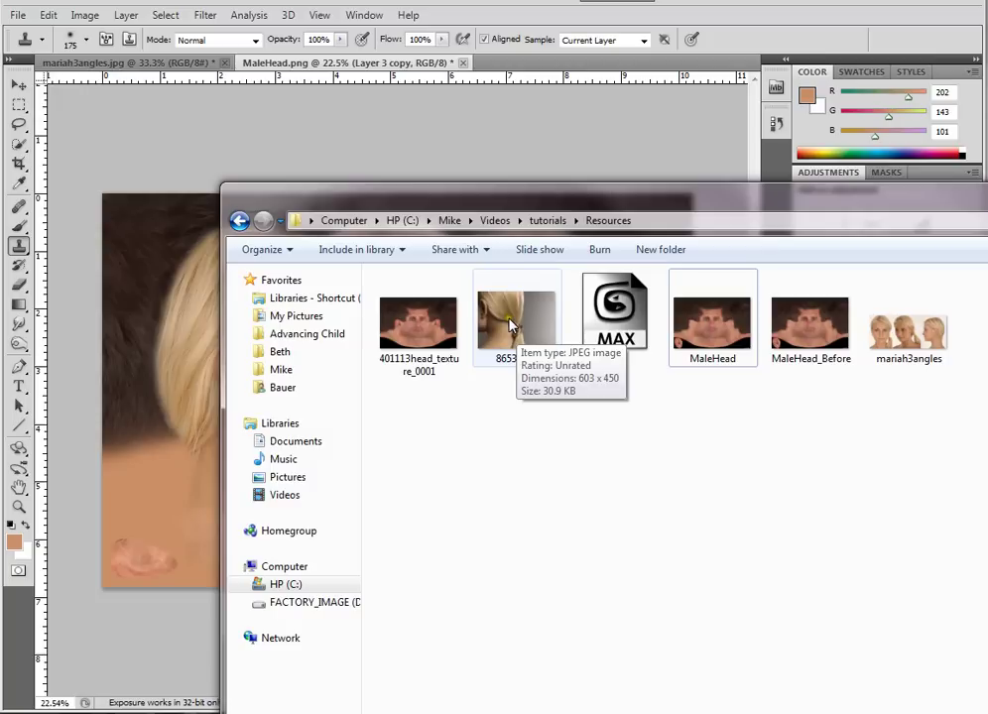
drag(558, 199, 702, 204)
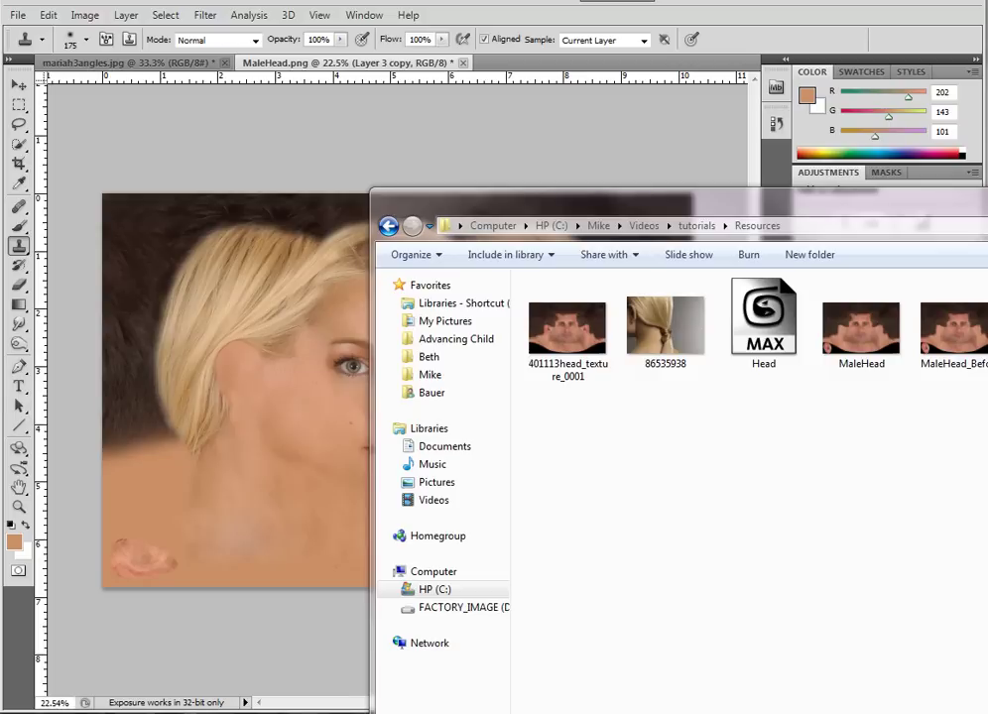
Step: Switch to Chrome and run a Google image search for "blonde hair"
drag(2, 170, 164, 157)
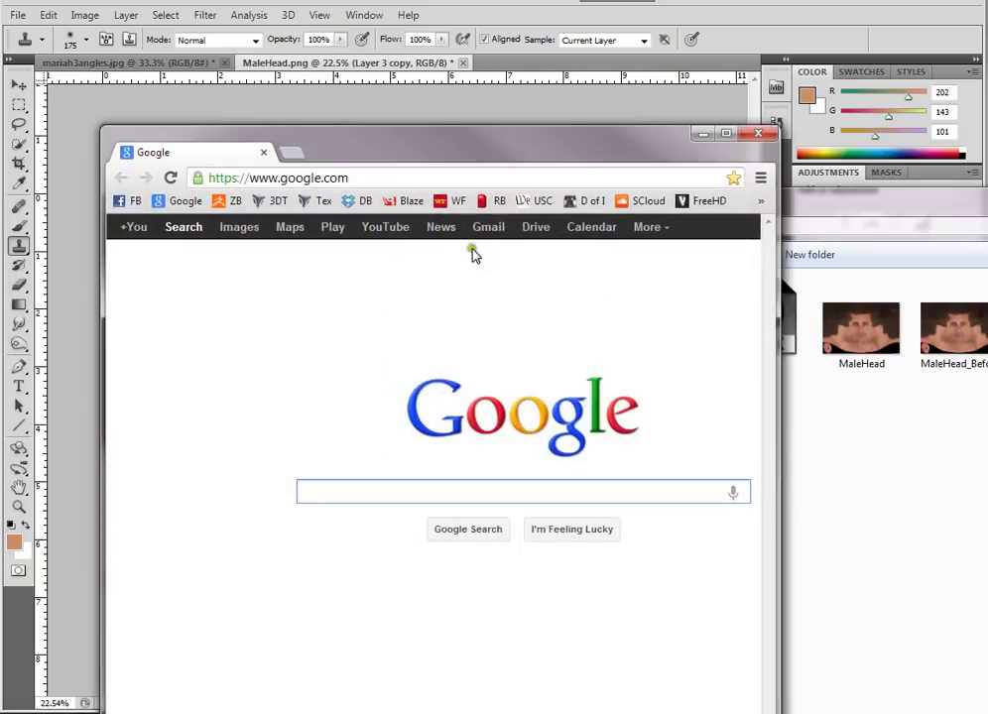
drag(472, 147, 451, 106)
click(311, 452)
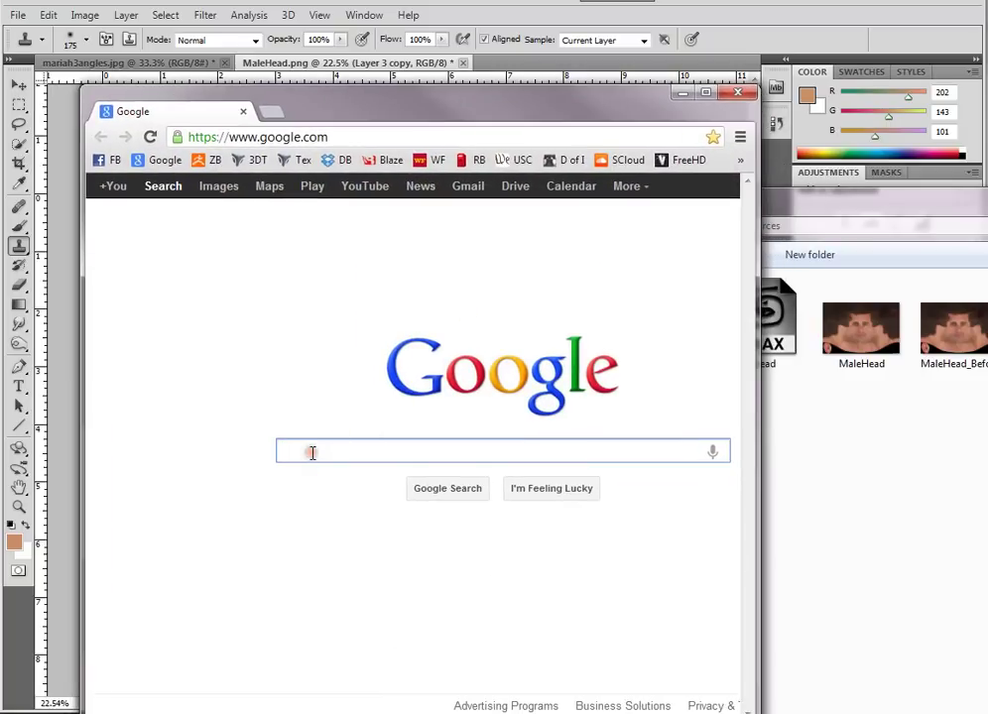
text(blonde)
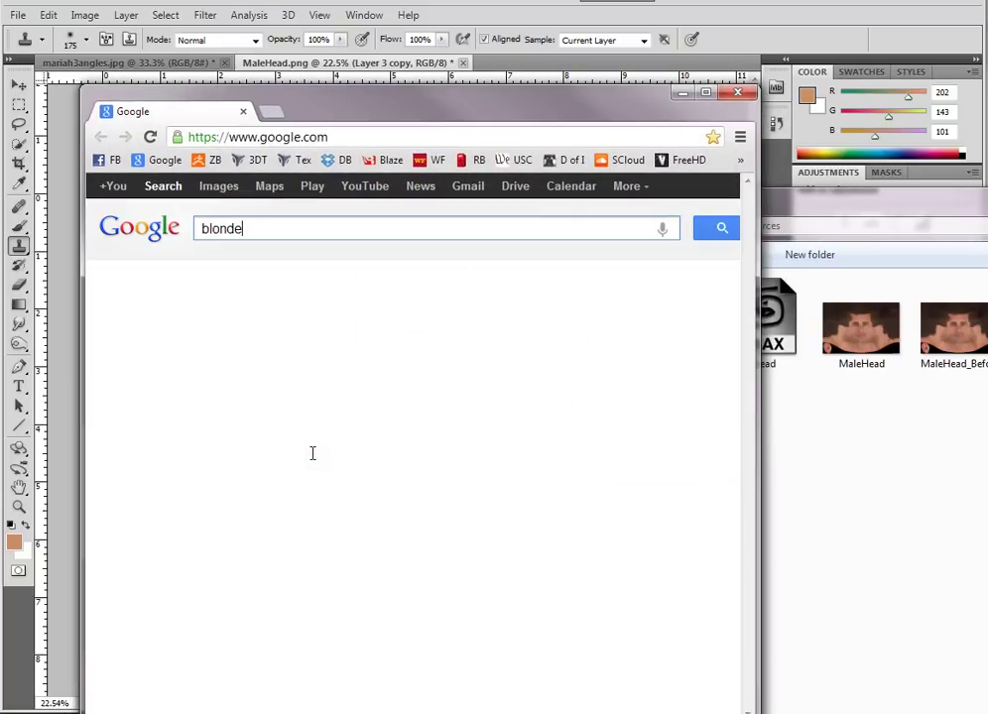
text( hair)
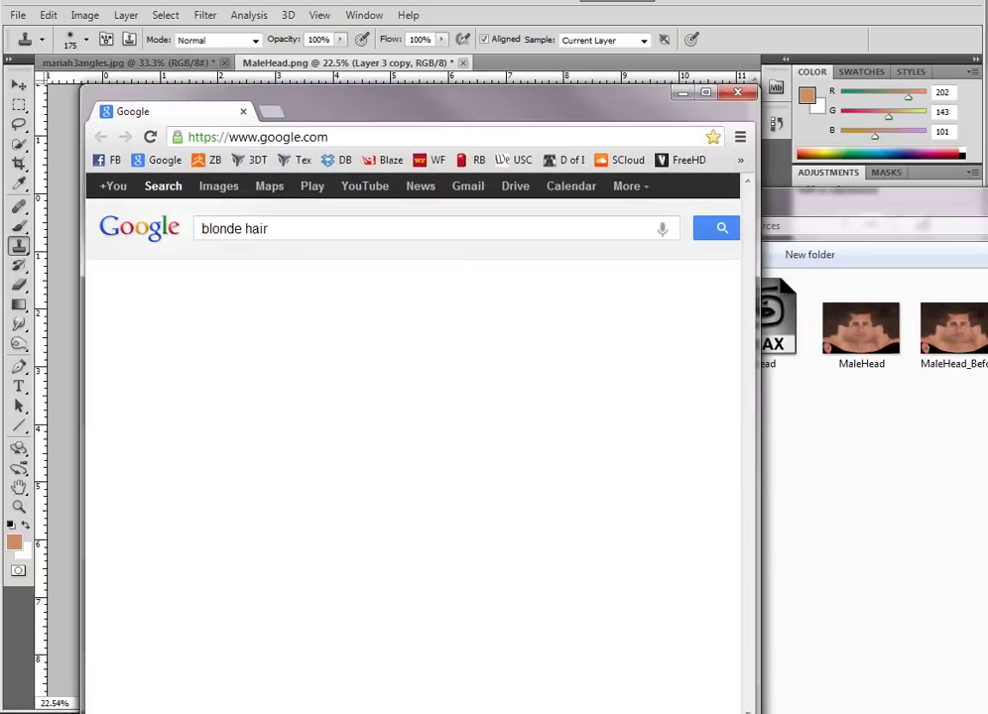
drag(345, 101, 355, 85)
click(729, 214)
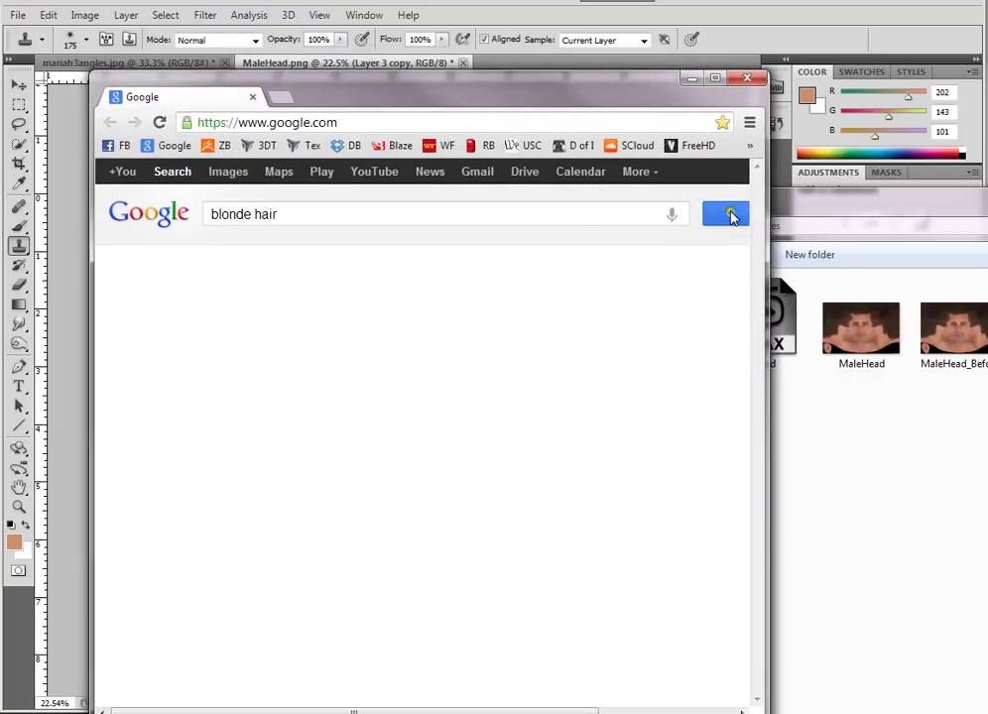
click(729, 215)
drag(386, 95, 368, 75)
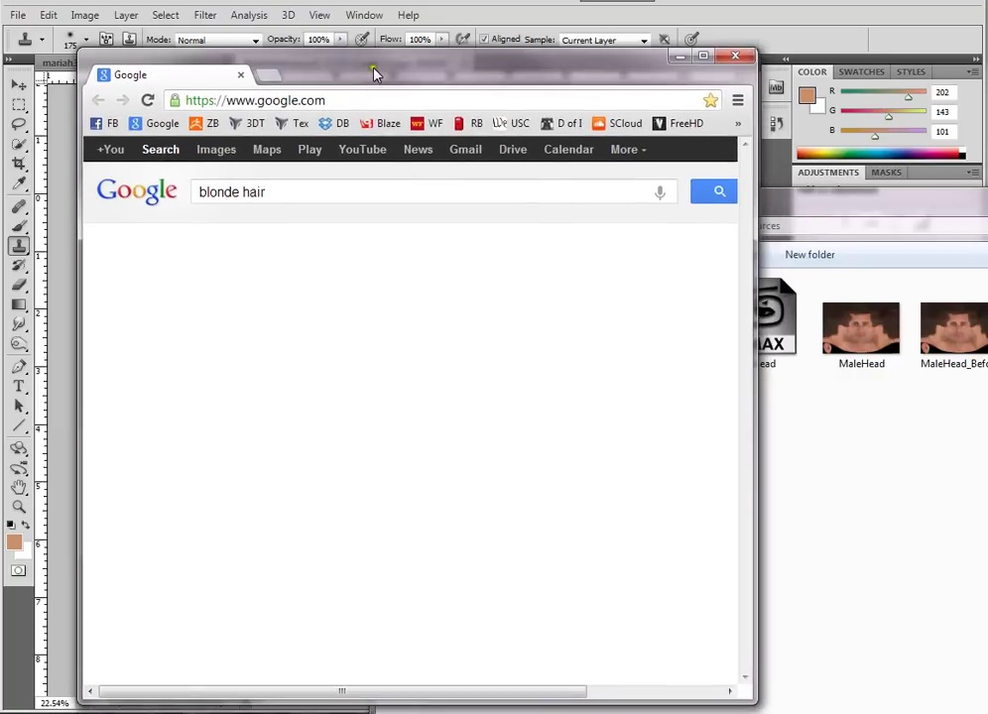
click(294, 192)
click(712, 191)
drag(752, 702, 716, 659)
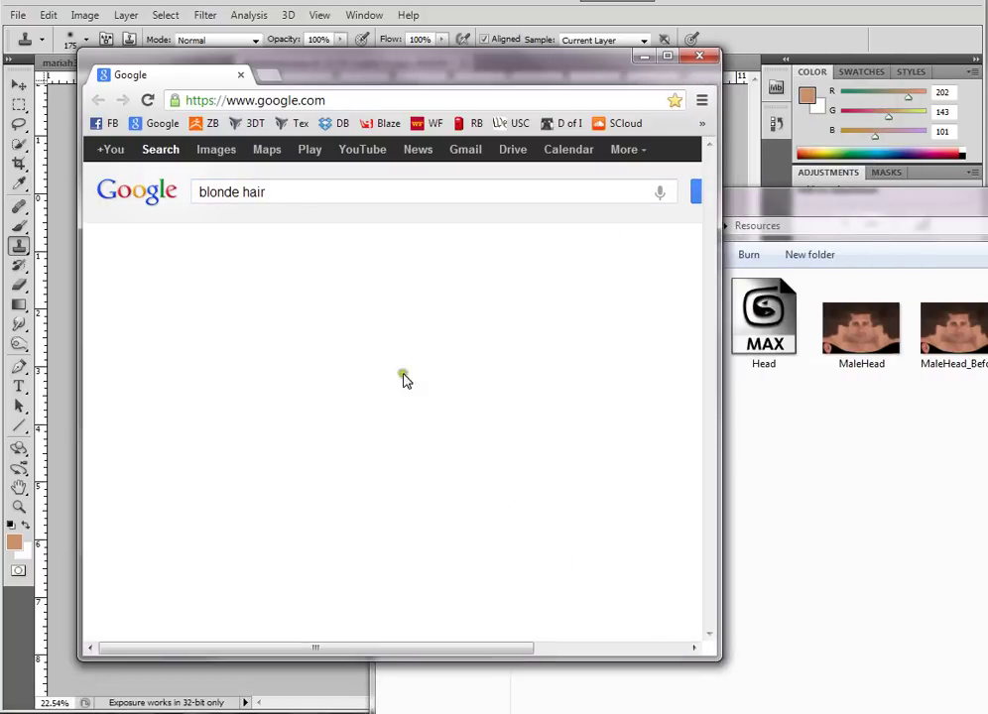
click(270, 241)
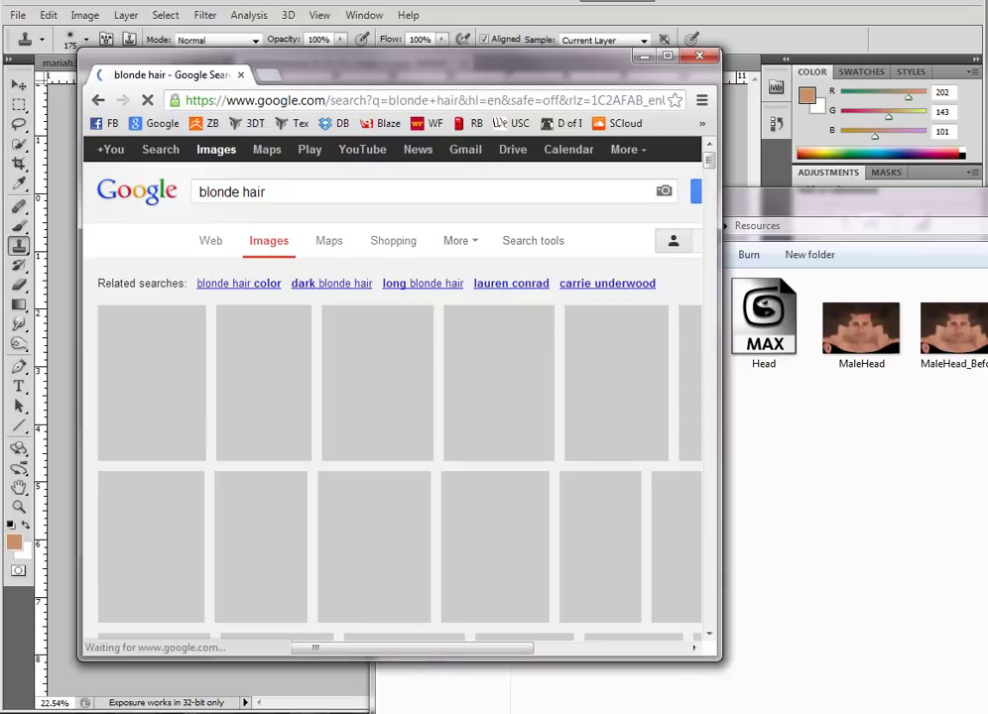
Step: Bring the Resources folder window back in front and minimise the browser
drag(986, 211, 956, 196)
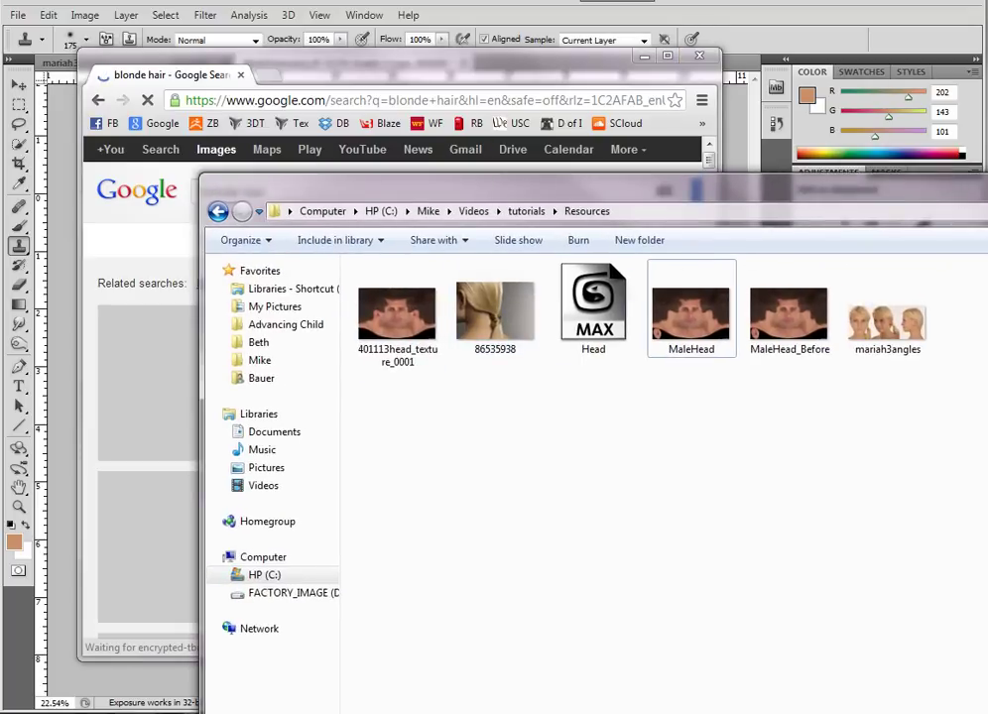
click(640, 56)
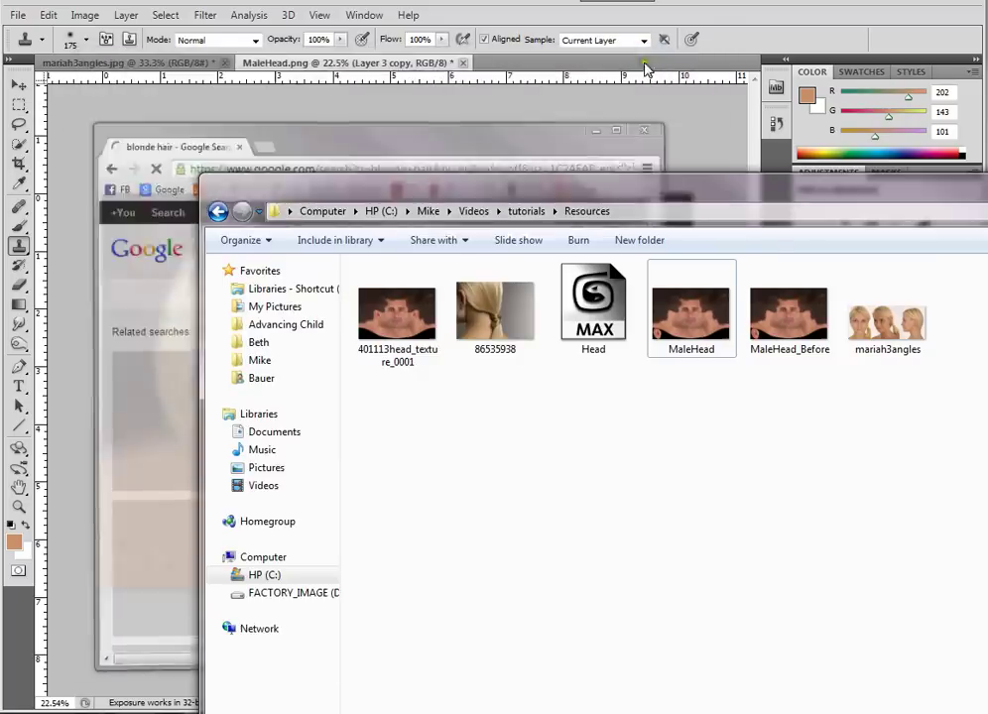
Step: Place the 86535938 hair photo into the MaleHead texture, scale it down at the image's right edge, and rasterize its layer
drag(518, 188, 749, 148)
drag(724, 278, 264, 258)
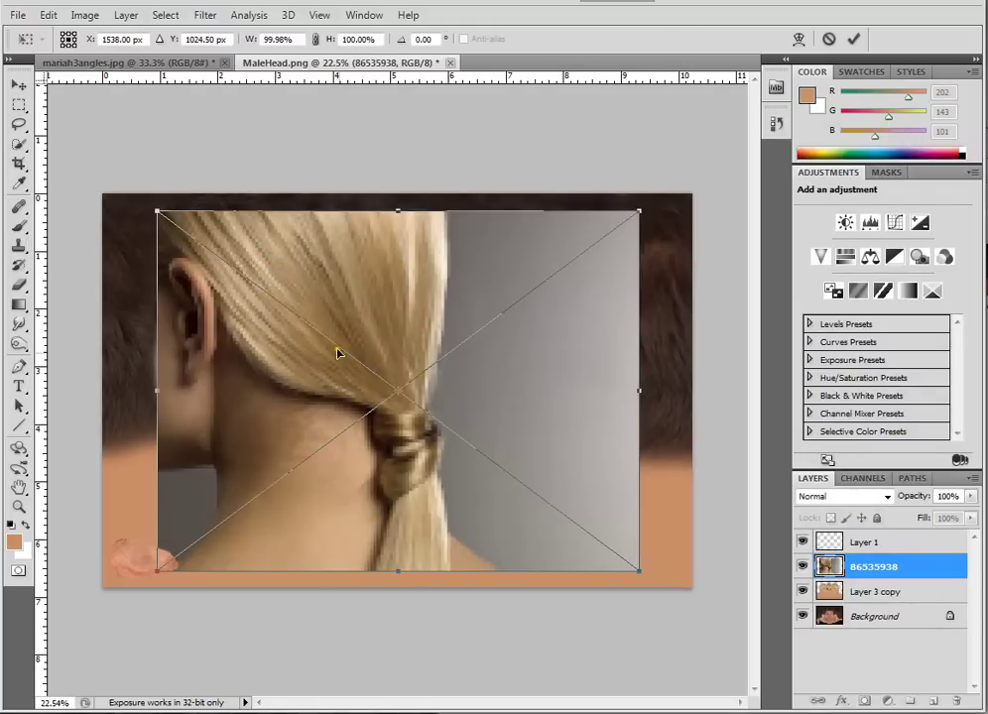
drag(164, 204, 347, 348)
mouse_move(449, 425)
mouse_down()
mouse_move(600, 389)
mouse_move(617, 305)
mouse_move(712, 418)
mouse_move(633, 397)
mouse_move(603, 339)
mouse_move(465, 309)
mouse_move(626, 370)
mouse_move(661, 335)
mouse_move(640, 383)
mouse_move(645, 421)
mouse_move(694, 420)
mouse_move(580, 274)
mouse_move(613, 397)
mouse_up()
key(Return)
key(s)
right_click(902, 568)
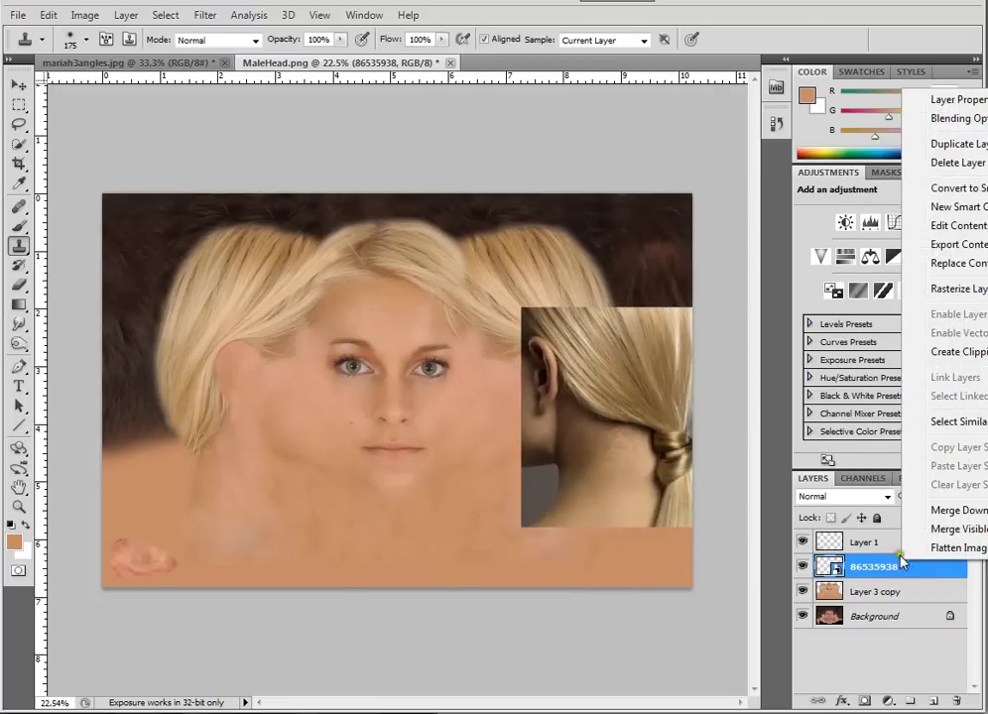
click(947, 290)
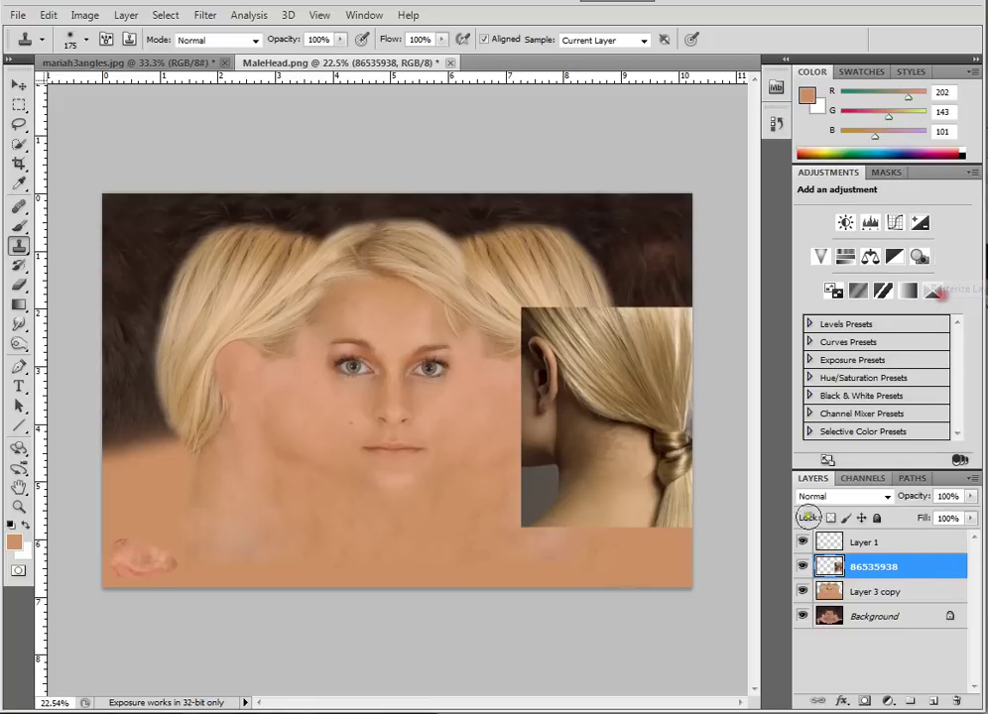
Step: Erase the ear, neck, braid and hard edges of the 86535938 photo with a soft eraser enlarged to 600, keeping the hair
key(b)
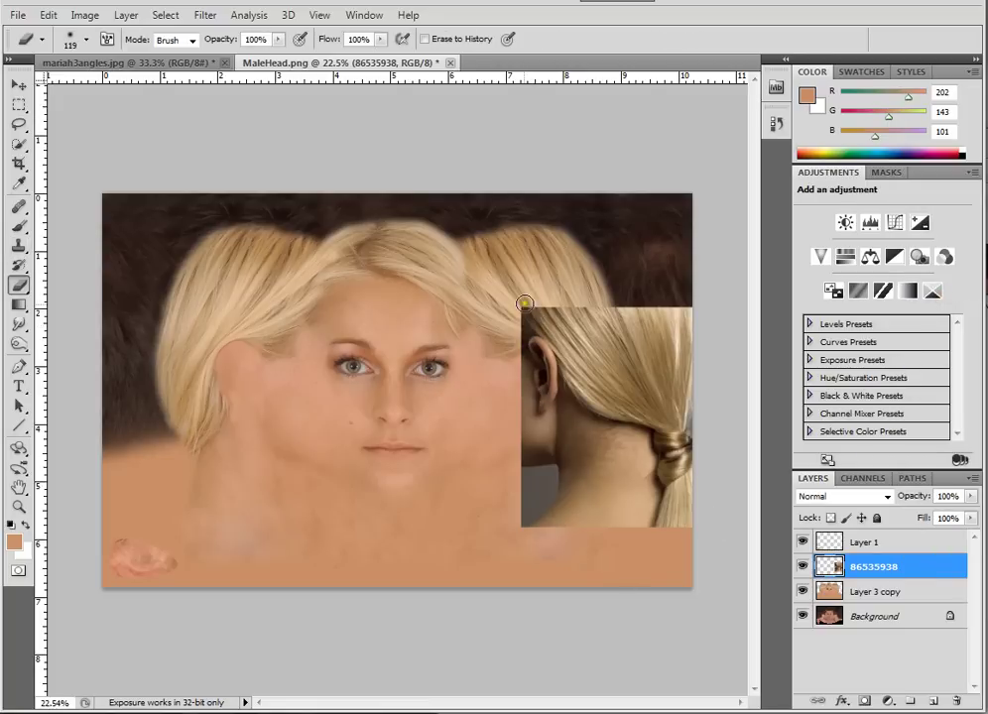
mouse_move(524, 304)
mouse_down()
mouse_move(559, 382)
mouse_move(564, 419)
mouse_move(558, 389)
mouse_move(644, 430)
mouse_move(656, 459)
mouse_move(654, 442)
mouse_move(684, 435)
mouse_move(652, 471)
mouse_move(688, 488)
mouse_move(671, 533)
mouse_move(685, 522)
mouse_move(635, 452)
mouse_move(596, 422)
mouse_move(548, 409)
mouse_move(522, 369)
mouse_move(543, 387)
mouse_move(548, 416)
mouse_move(533, 436)
mouse_move(526, 423)
mouse_move(519, 526)
mouse_move(573, 515)
mouse_move(554, 509)
mouse_move(642, 523)
mouse_move(574, 470)
mouse_move(558, 421)
mouse_move(641, 435)
mouse_move(535, 457)
mouse_move(550, 439)
mouse_move(529, 447)
mouse_move(544, 486)
mouse_move(637, 498)
mouse_move(624, 497)
mouse_move(632, 470)
mouse_move(650, 485)
mouse_move(658, 513)
mouse_move(548, 433)
mouse_move(498, 303)
mouse_move(532, 306)
mouse_move(536, 292)
mouse_move(525, 293)
mouse_move(557, 256)
mouse_move(535, 277)
mouse_move(632, 256)
mouse_move(622, 250)
mouse_move(715, 255)
mouse_up()
key(bracketright)
key(bracketright)
key(bracketright)
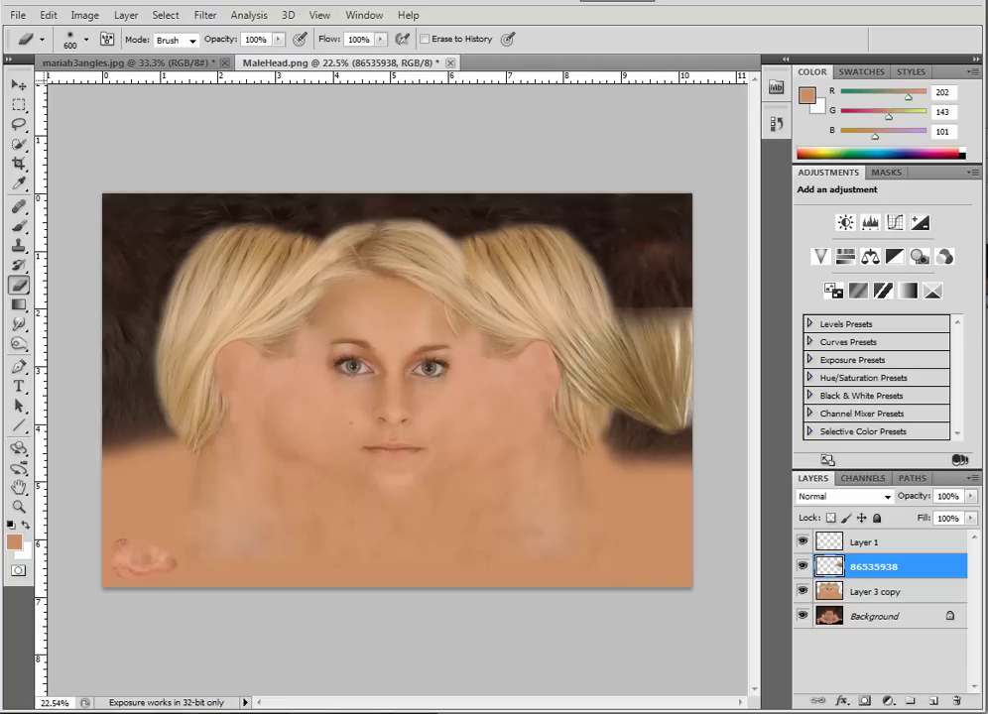
Step: Move the 86535938 hair piece over the face and erase the grey background beside it
click(14, 85)
mouse_move(663, 386)
mouse_down()
mouse_move(660, 320)
mouse_move(663, 420)
mouse_move(665, 349)
mouse_move(660, 410)
mouse_move(379, 370)
mouse_up()
key(b)
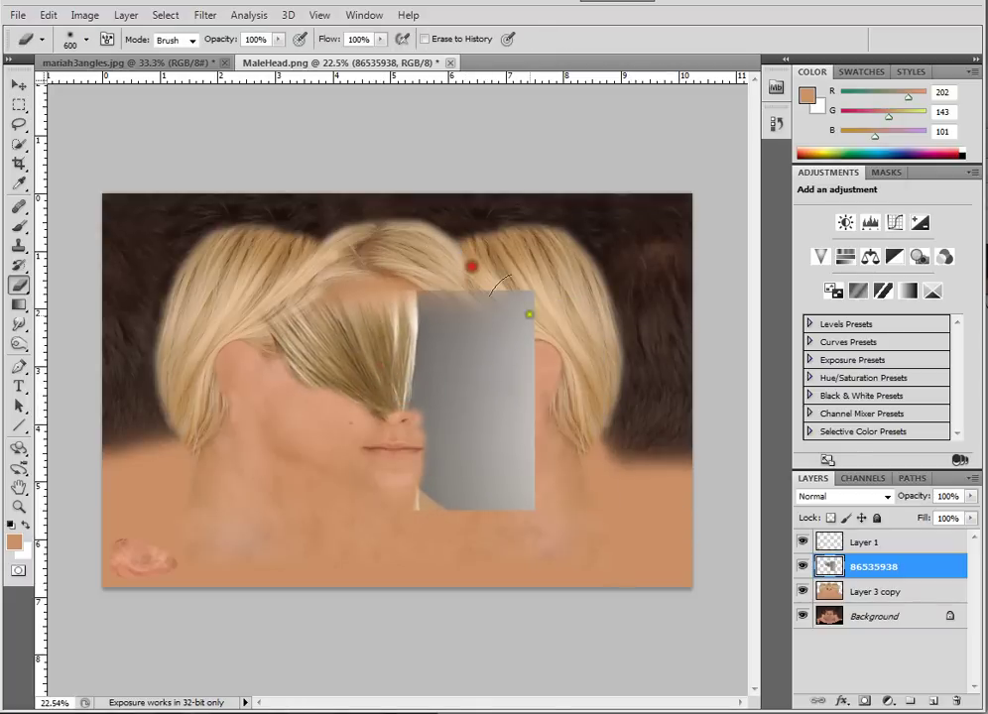
key(bracketleft)
mouse_move(504, 335)
mouse_down()
mouse_move(512, 290)
mouse_move(497, 348)
mouse_move(439, 267)
mouse_move(410, 421)
mouse_move(432, 470)
mouse_move(412, 510)
mouse_move(469, 358)
mouse_move(470, 465)
mouse_move(524, 384)
mouse_move(529, 480)
mouse_move(560, 413)
mouse_move(510, 430)
mouse_up()
Step: Move the hair piece to the right edge of the texture beside the side hair, and erase where it overlaps the neckline
key(v)
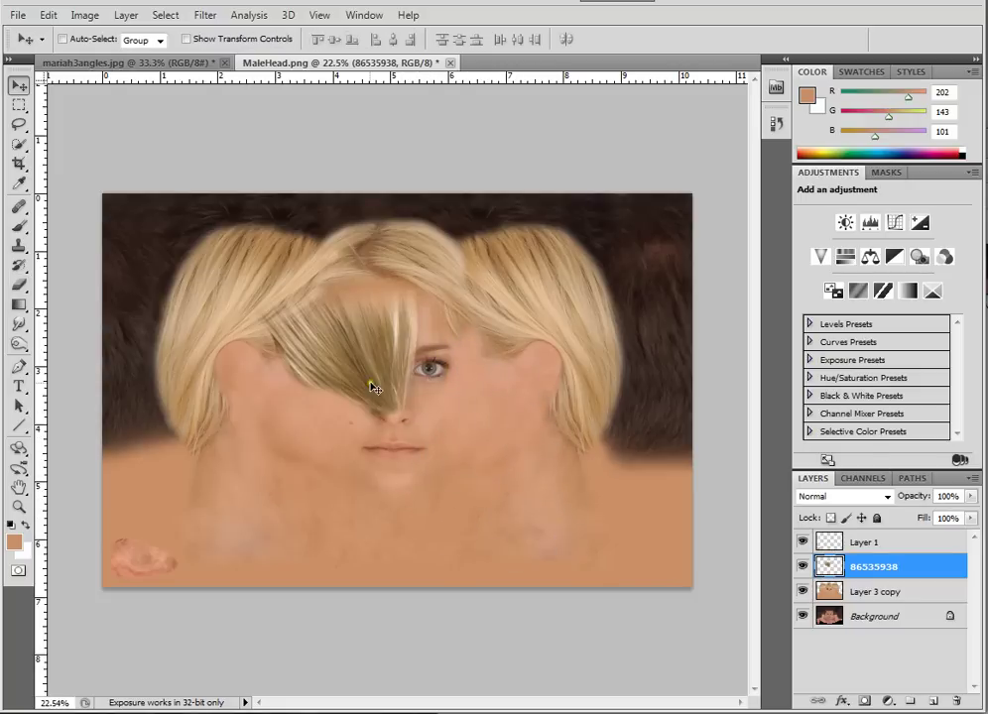
mouse_move(375, 385)
mouse_down()
mouse_move(628, 398)
mouse_move(673, 418)
mouse_move(682, 399)
mouse_move(653, 425)
mouse_move(682, 432)
mouse_move(670, 444)
mouse_move(673, 437)
mouse_move(646, 433)
mouse_move(670, 437)
mouse_up()
key(b)
drag(555, 399, 565, 438)
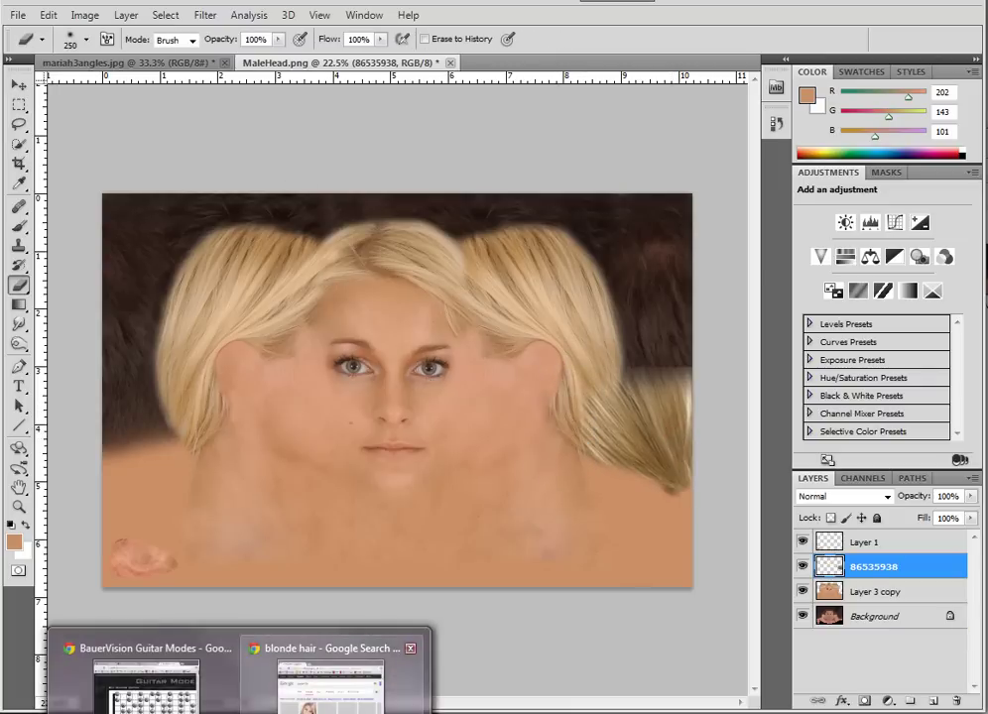
Step: Switch to Chrome and look through the blonde hair image results for a usable view of the back of the head
click(332, 684)
scroll(710, 271, right, 2)
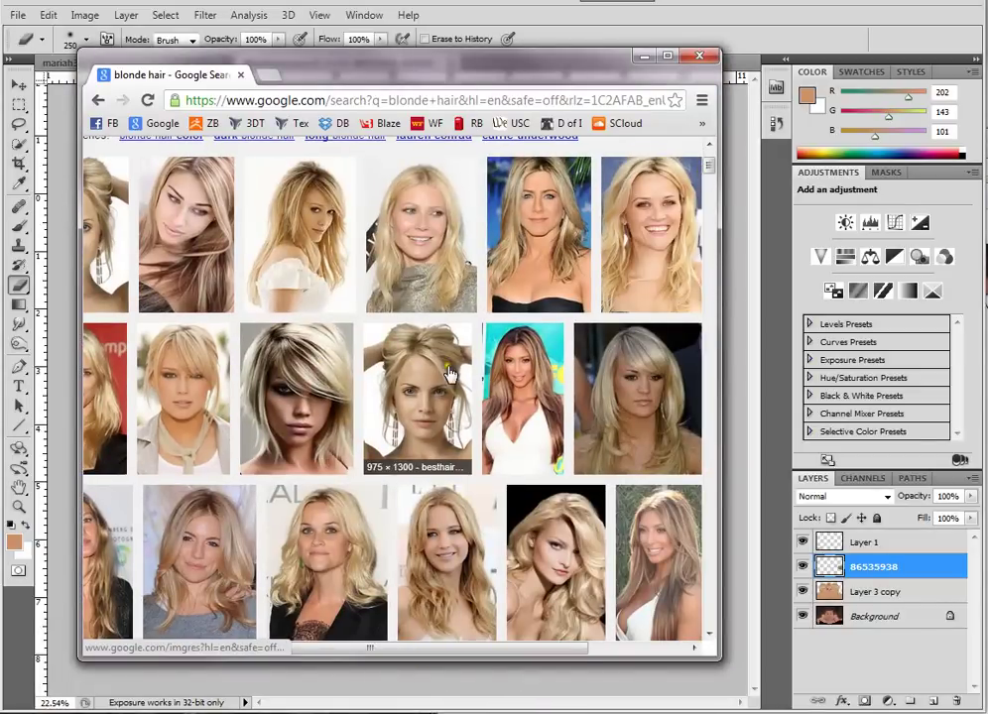
scroll(456, 375, down, 3)
scroll(333, 470, down, 6)
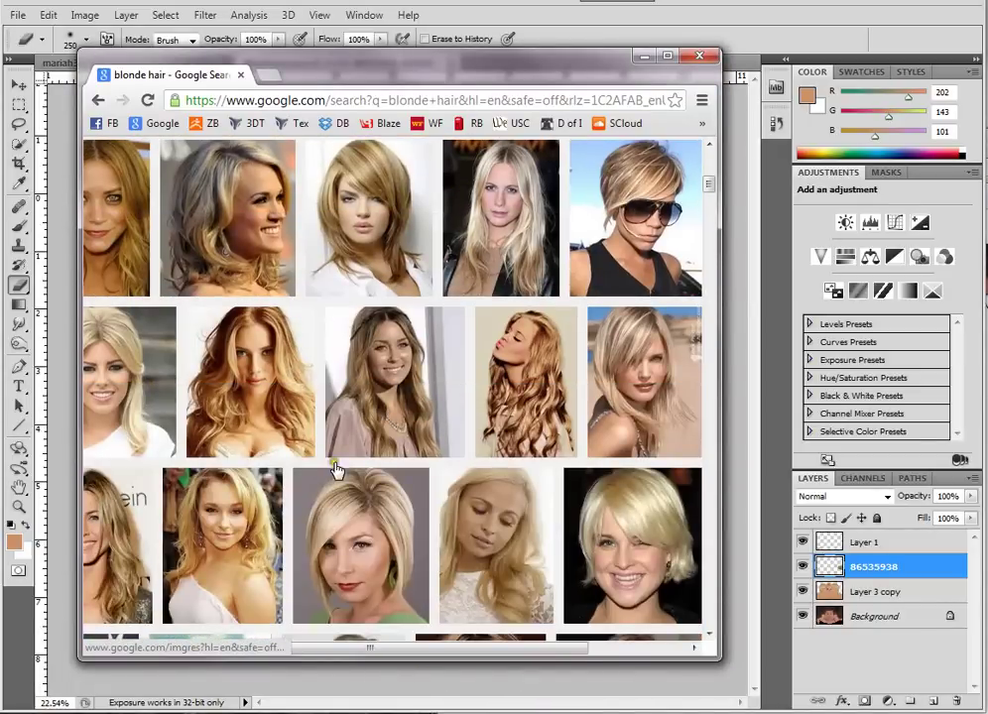
scroll(395, 464, down, 3)
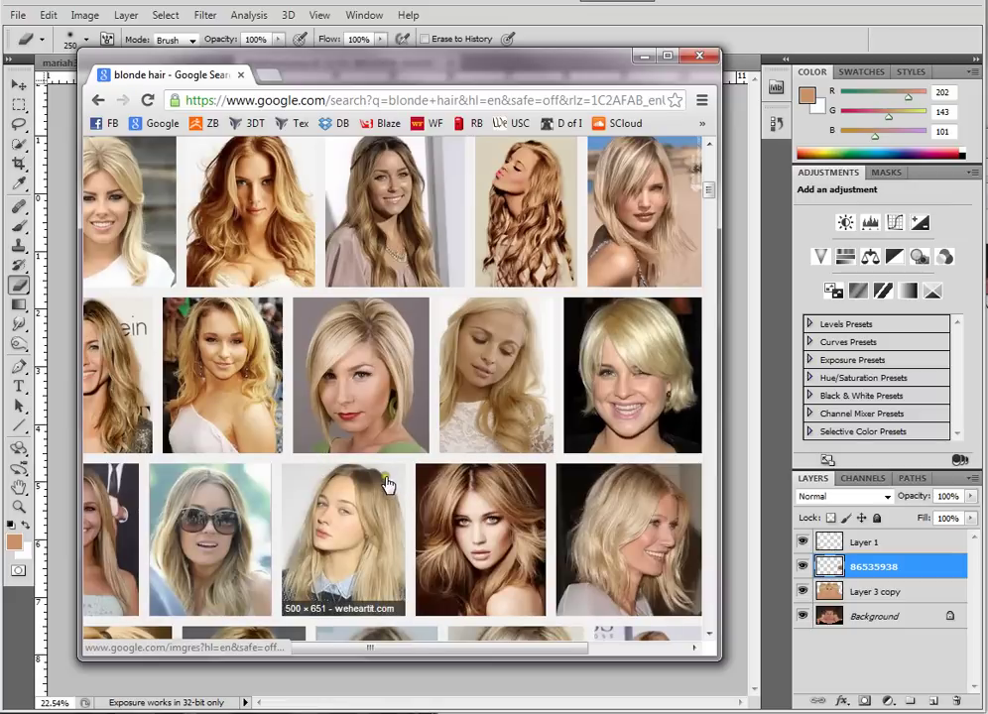
scroll(317, 466, down, 3)
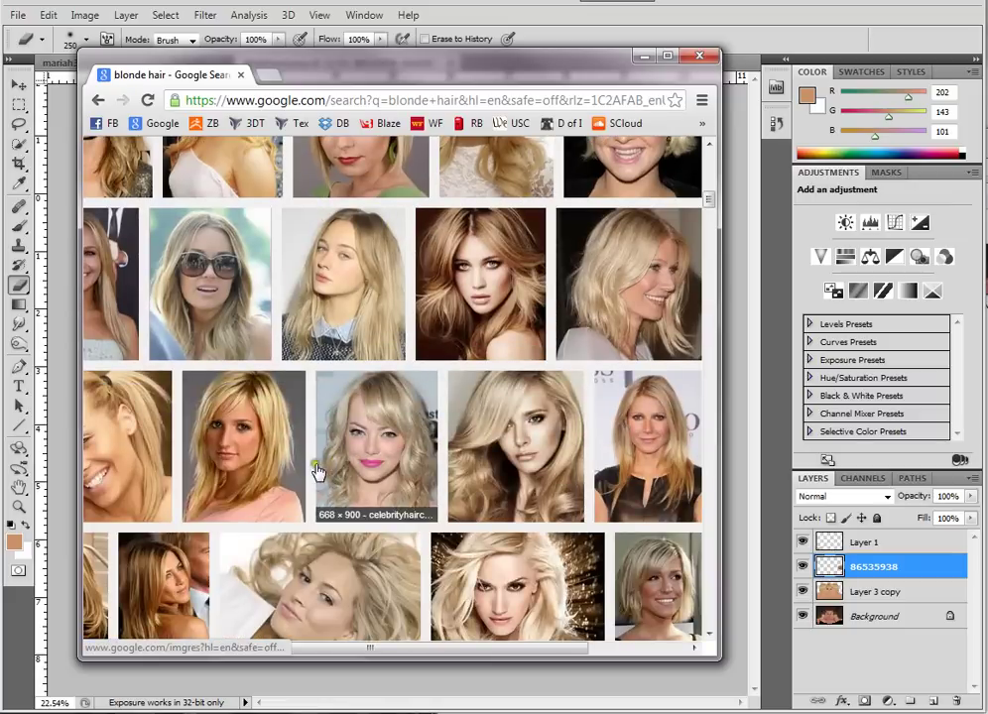
scroll(317, 471, down, 3)
scroll(375, 428, down, 3)
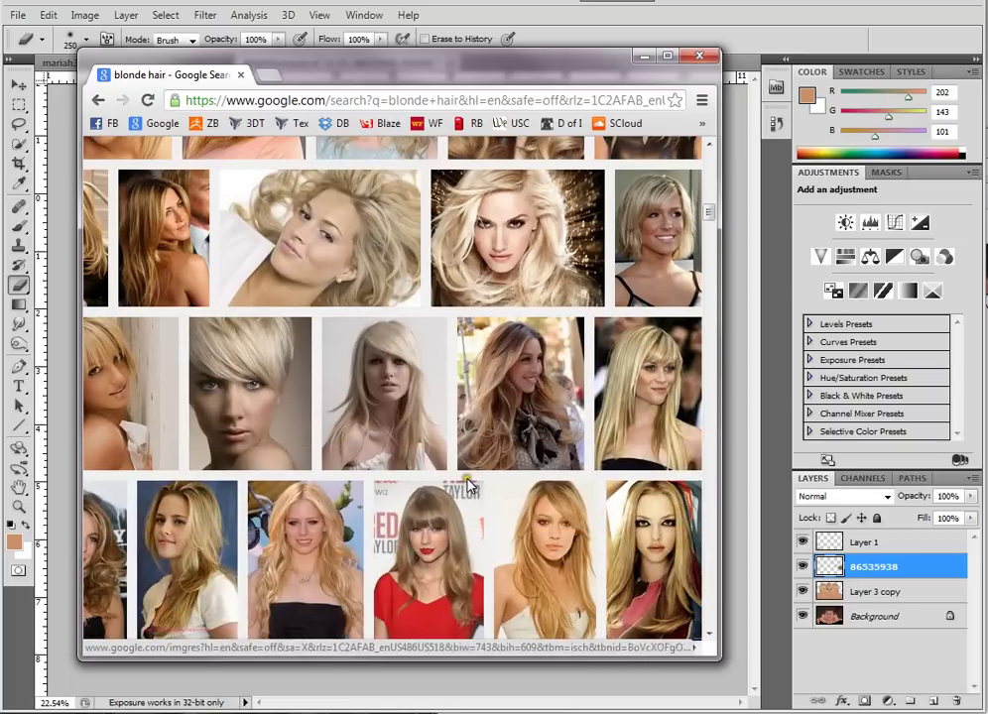
Step: Search images for "blonde hair back", request the original of the 1200 × 1212 straight blonde hair photo, and minimise the browser
scroll(466, 483, up, 3)
scroll(471, 483, up, 10)
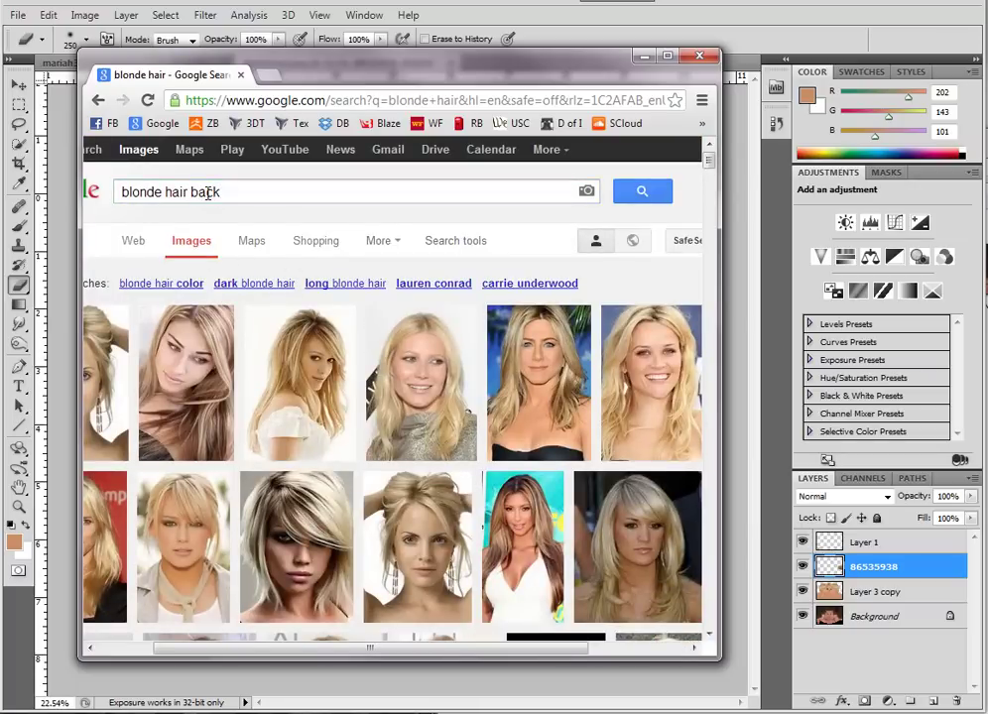
click(639, 192)
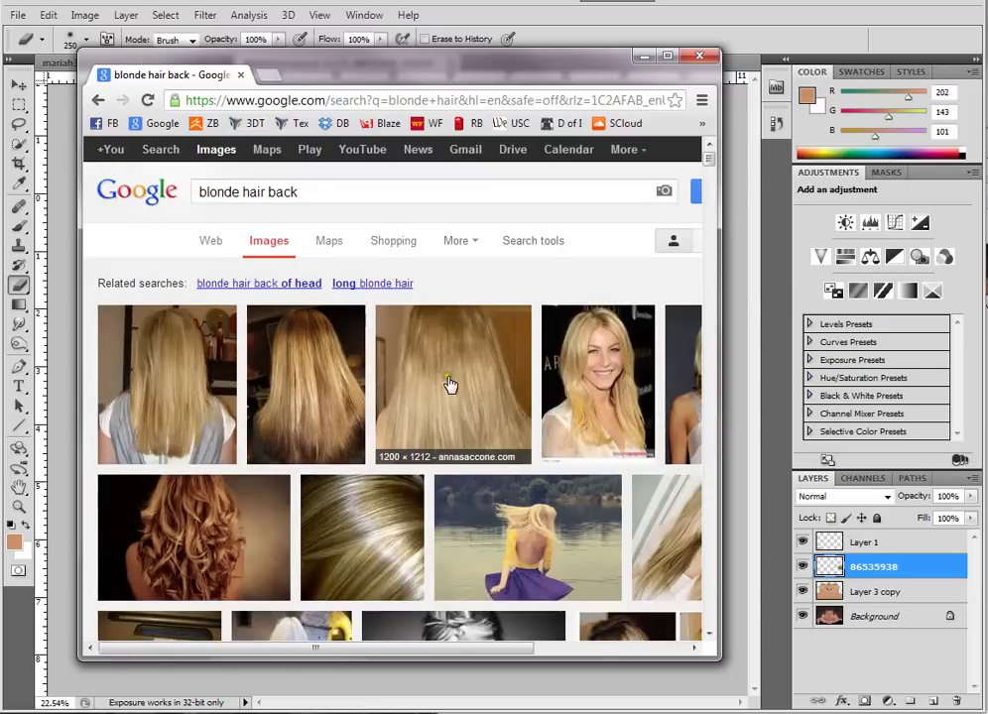
click(448, 382)
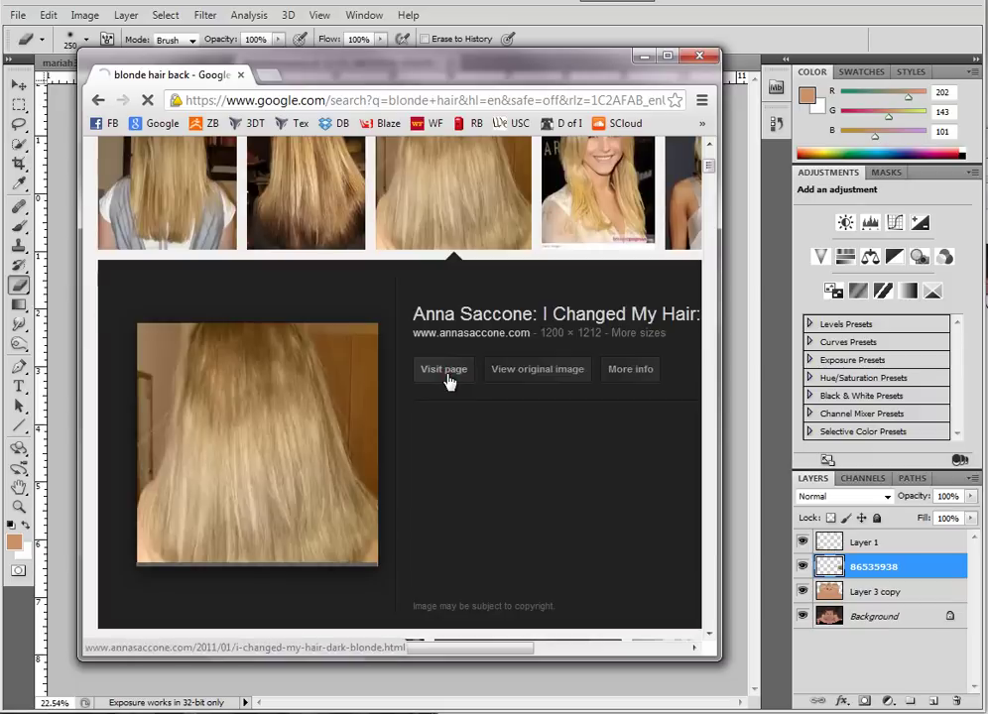
click(552, 375)
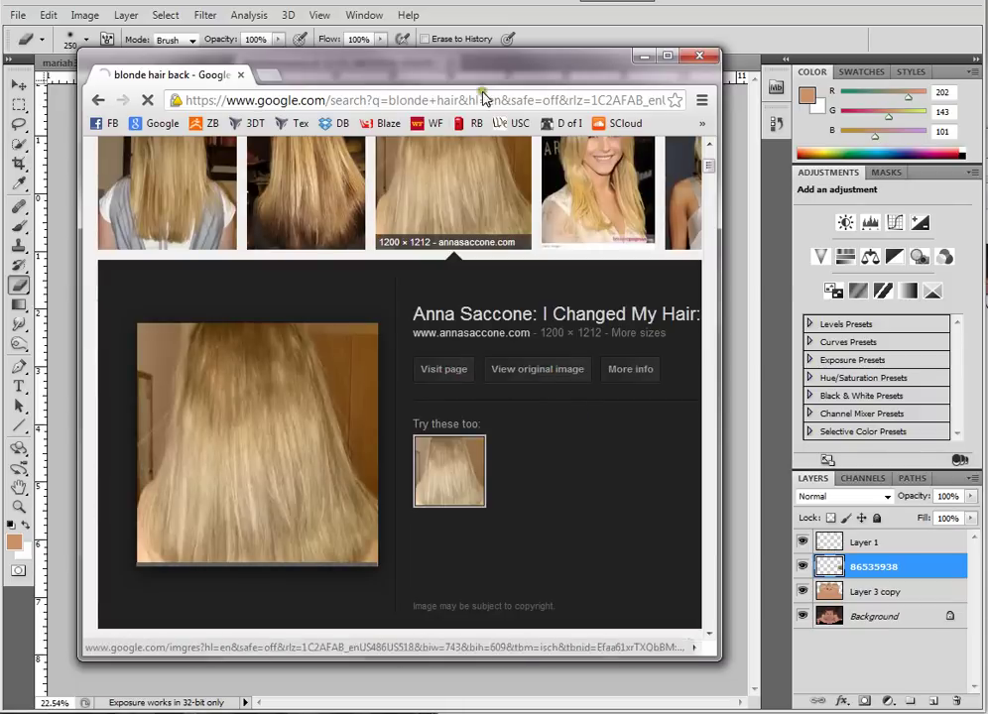
click(642, 57)
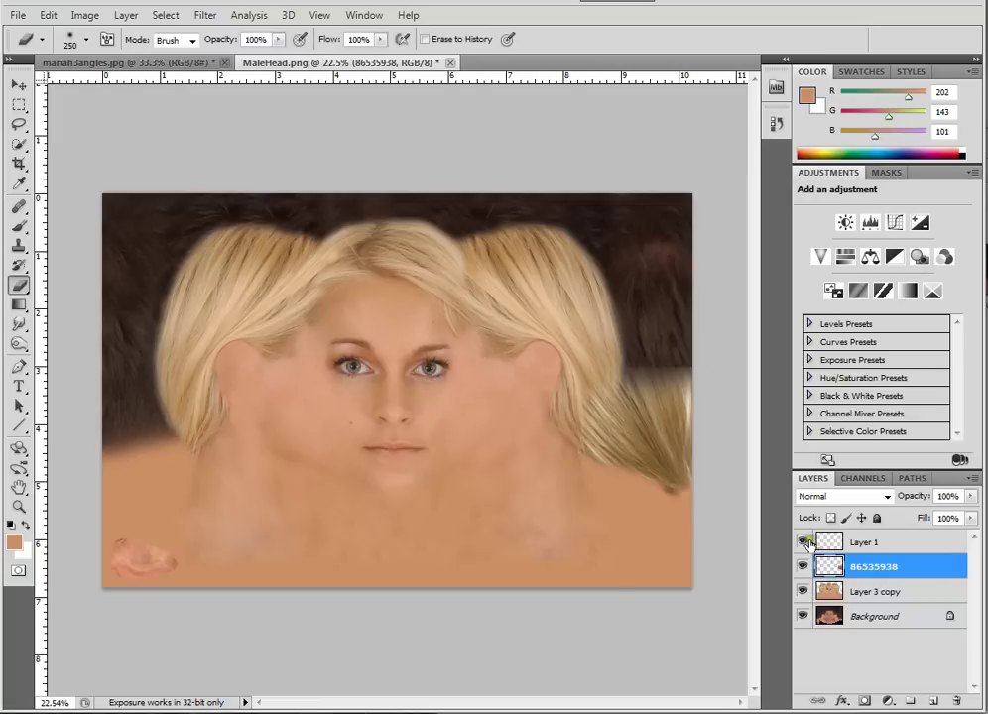
Step: Examine the male-textured head in 3ds Max from several angles, hiding 86535938 and Layer 3 copy in Photoshop only for the comparison
click(19, 86)
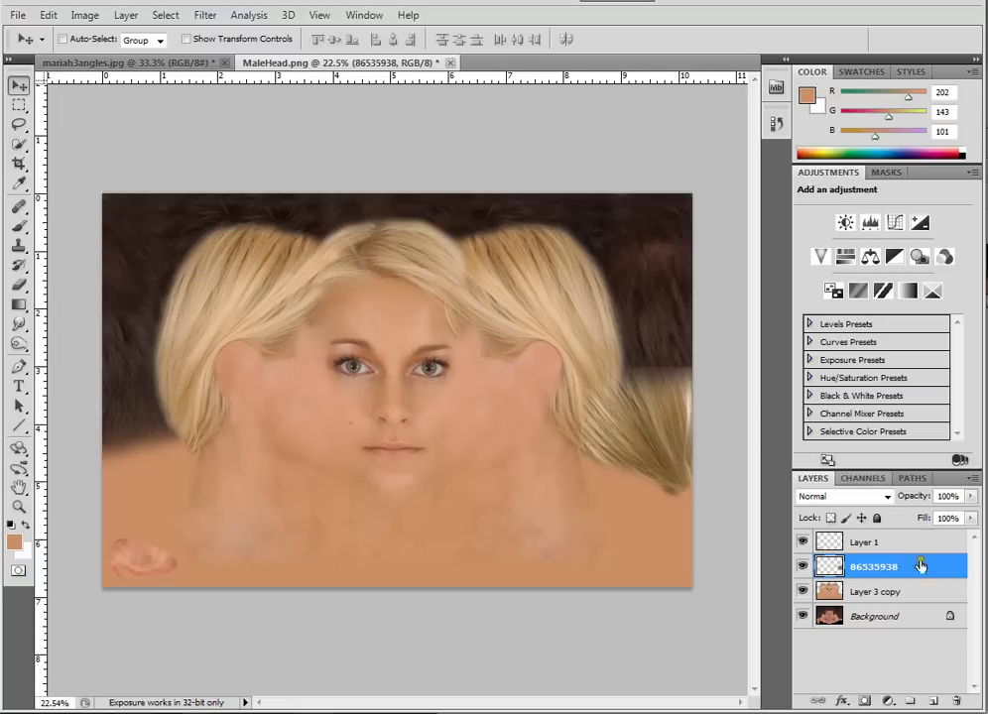
drag(803, 592, 801, 567)
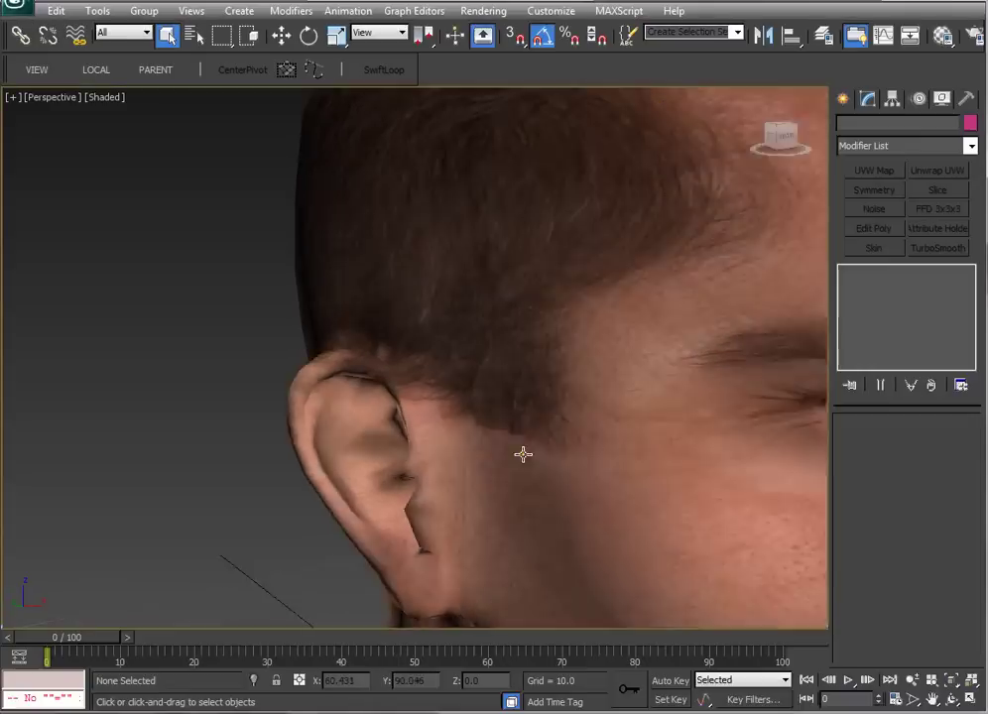
drag(523, 454, 793, 453)
drag(133, 257, 197, 287)
drag(473, 279, 431, 442)
drag(384, 405, 513, 408)
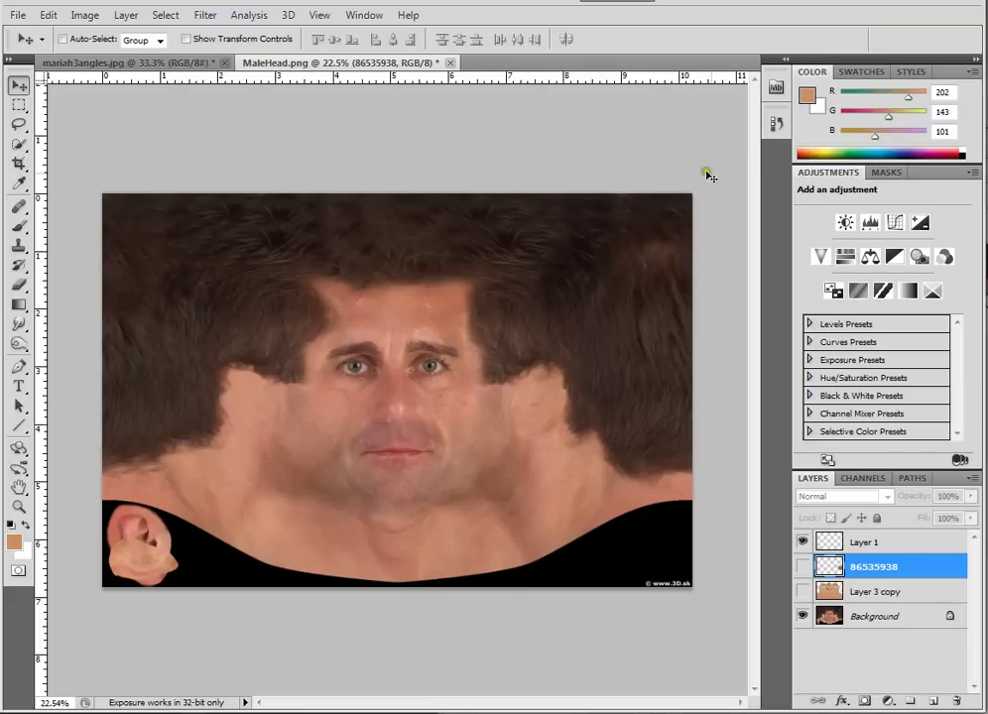
click(803, 569)
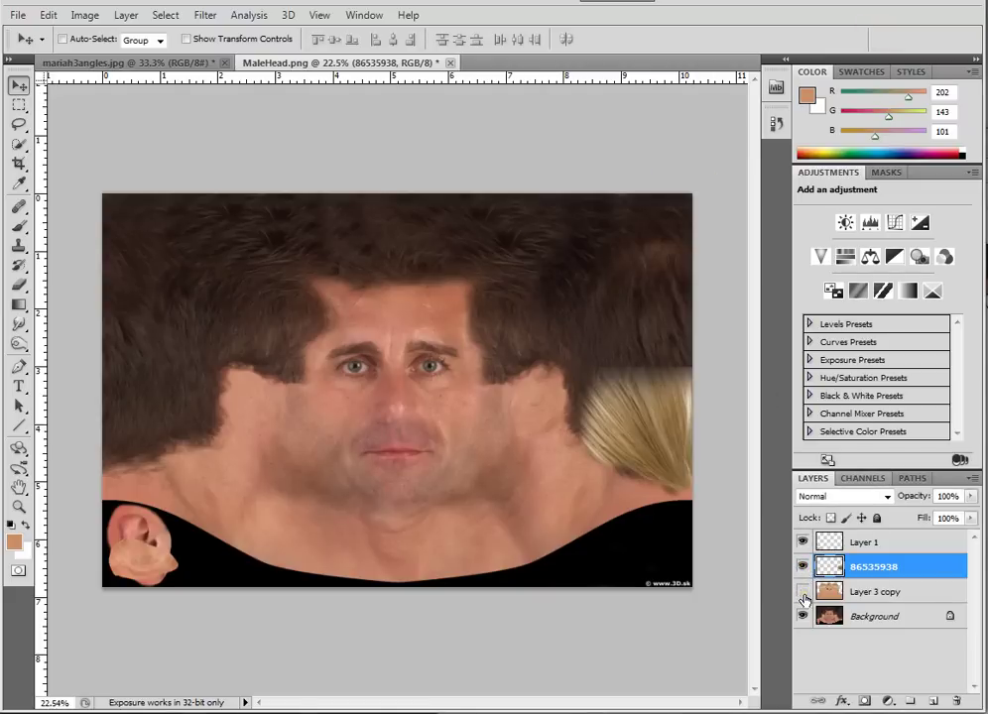
click(803, 592)
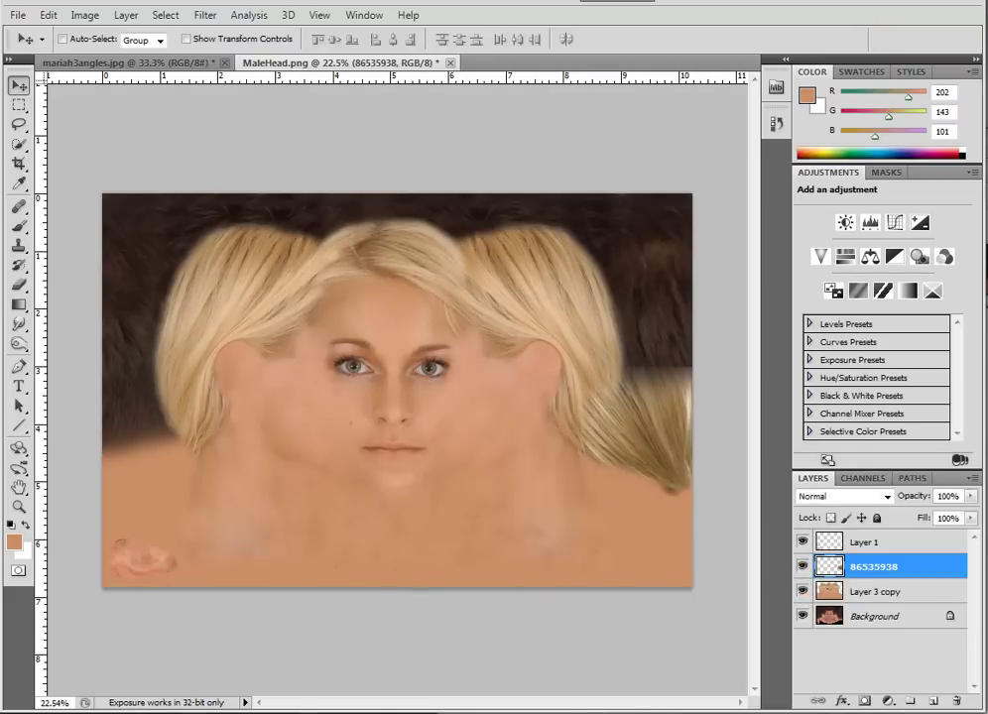
Step: Switch to Chrome, save the full-size dark blonde back-of-head photo into the Resources folder, and close the browser
mouse_move(243, 712)
click(331, 685)
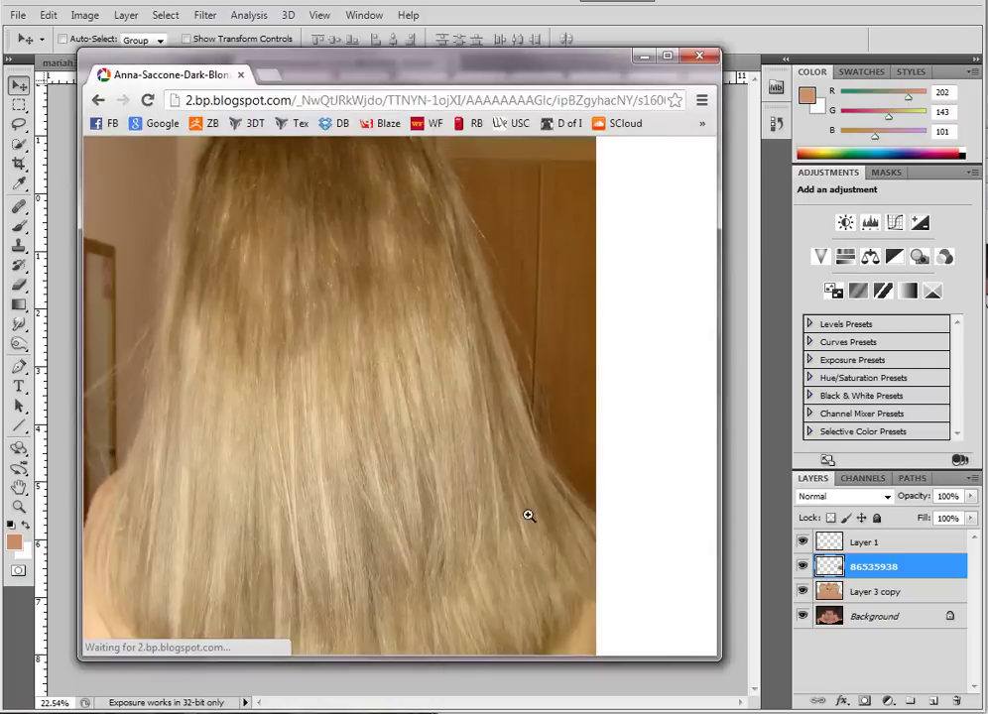
drag(328, 291, 987, 456)
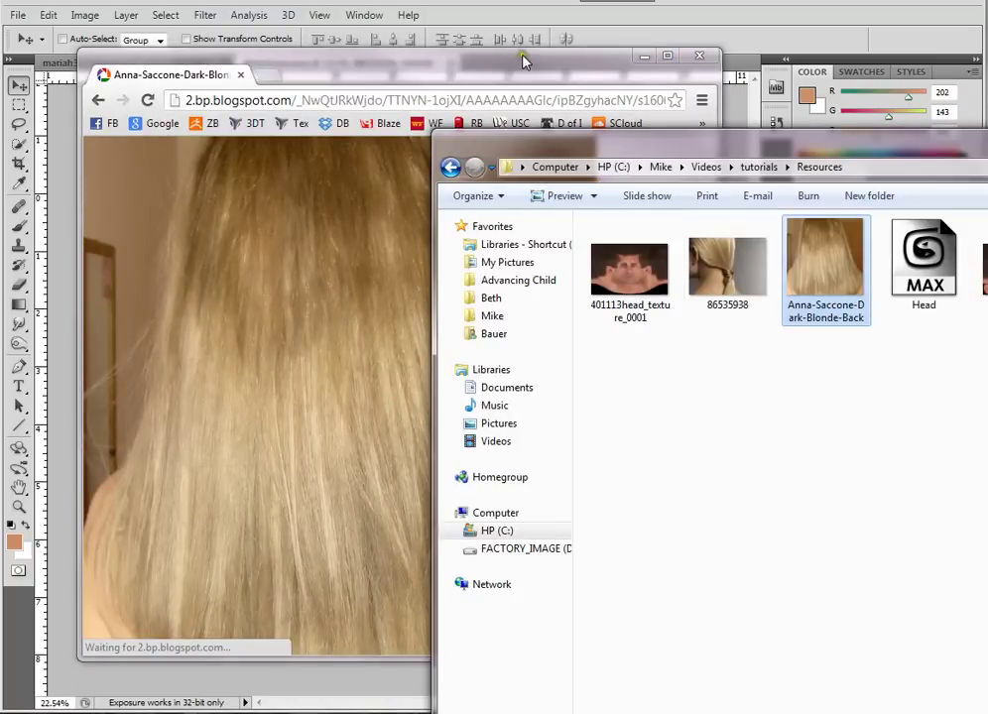
click(699, 58)
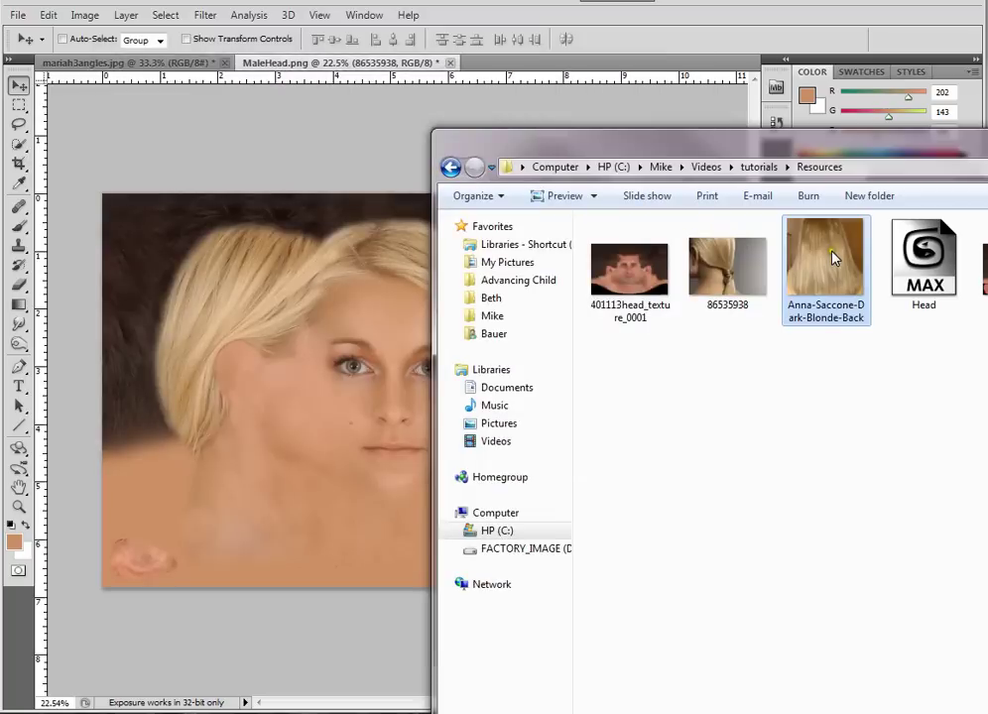
Step: Place the saved dark blonde hair photo from the Resources folder near the middle of the MaleHead texture and rasterize its layer
drag(833, 258, 273, 287)
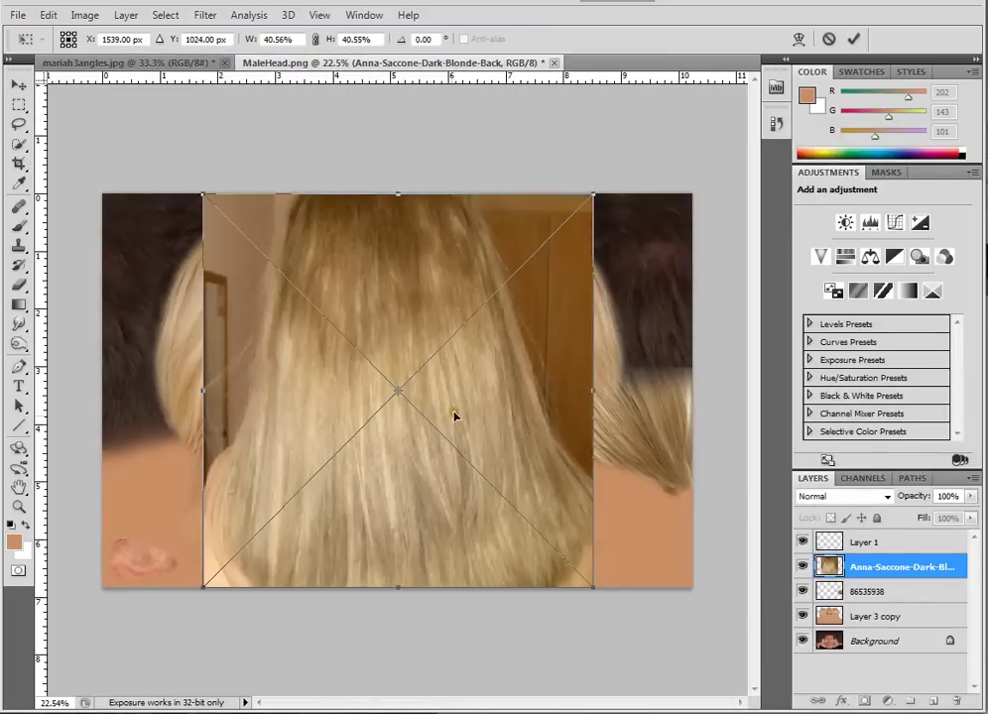
drag(372, 322, 390, 333)
double_click(514, 342)
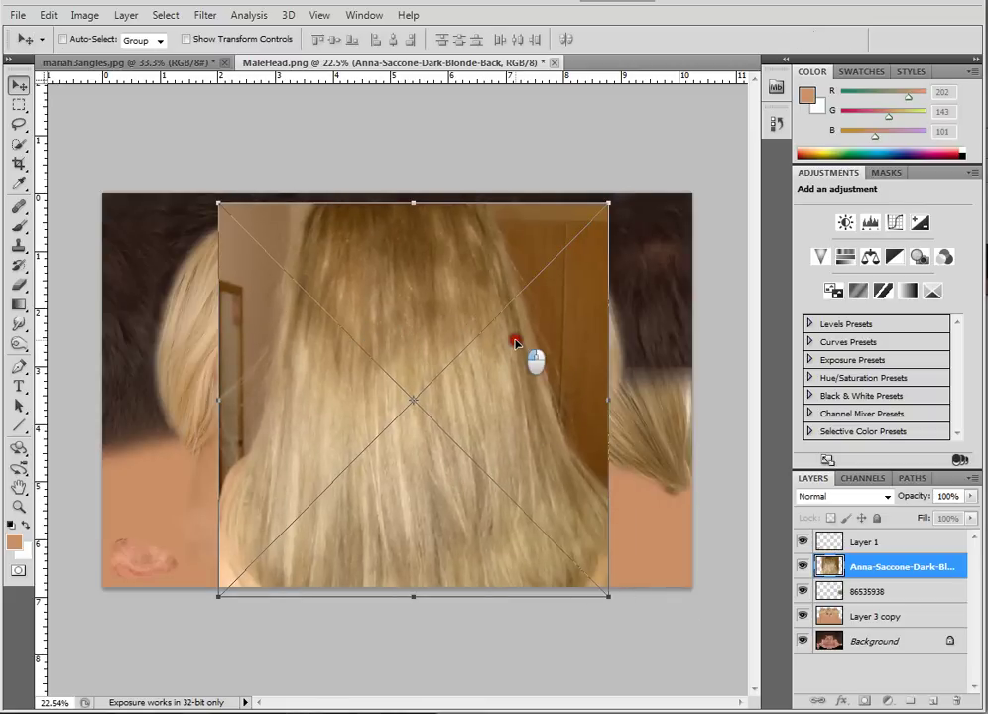
right_click(888, 566)
click(942, 288)
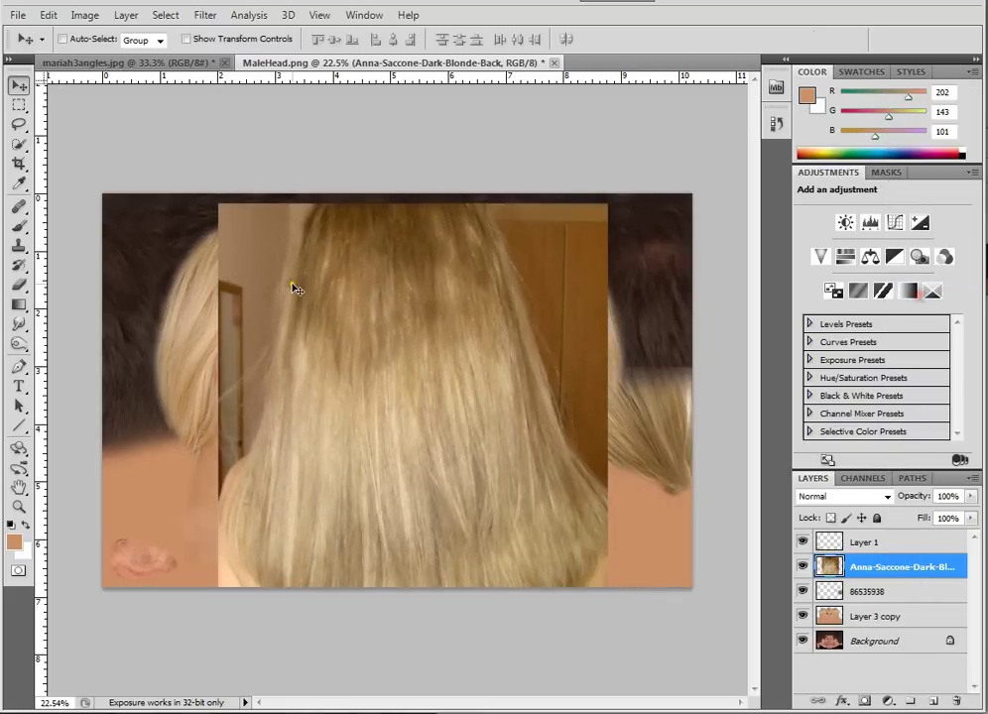
Step: Erase the room background and hard edges around the dark blonde hair with the soft 250 eraser
key(e)
mouse_move(280, 227)
mouse_down()
mouse_move(279, 264)
mouse_move(225, 219)
mouse_move(232, 294)
mouse_move(256, 222)
mouse_move(245, 346)
mouse_move(272, 257)
mouse_move(241, 461)
mouse_move(217, 291)
mouse_move(223, 515)
mouse_move(244, 609)
mouse_move(235, 561)
mouse_move(280, 613)
mouse_up()
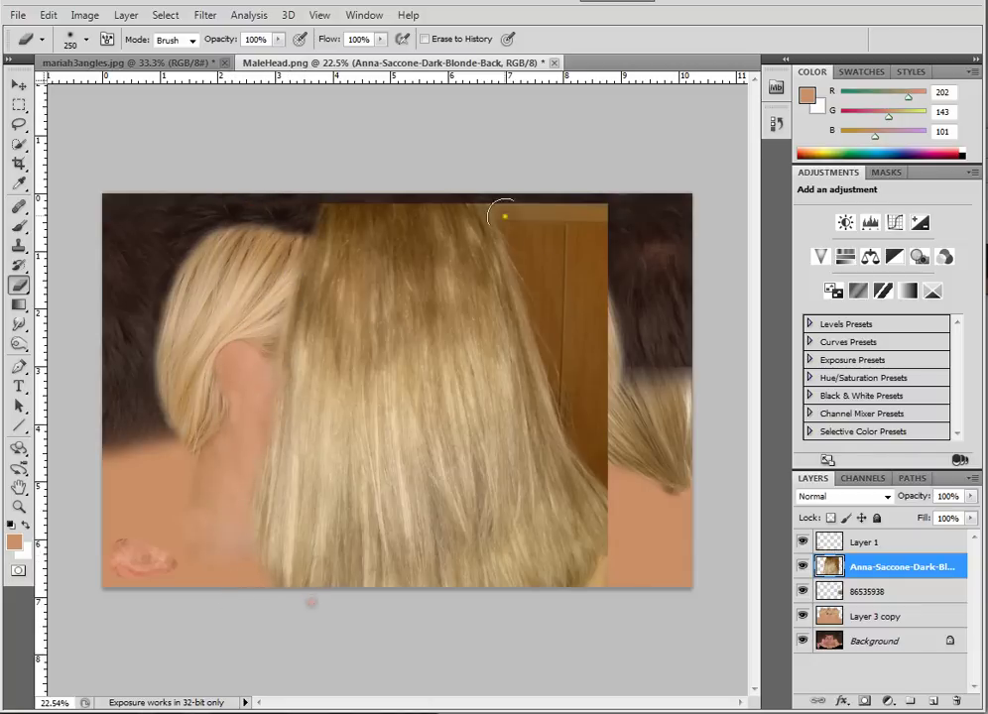
mouse_move(502, 212)
mouse_down()
mouse_move(535, 272)
mouse_move(548, 334)
mouse_move(492, 189)
mouse_move(565, 427)
mouse_move(599, 474)
mouse_move(565, 208)
mouse_move(589, 370)
mouse_move(537, 211)
mouse_move(596, 240)
mouse_move(613, 268)
mouse_move(586, 399)
mouse_move(560, 399)
mouse_move(605, 496)
mouse_move(591, 568)
mouse_move(573, 595)
mouse_up()
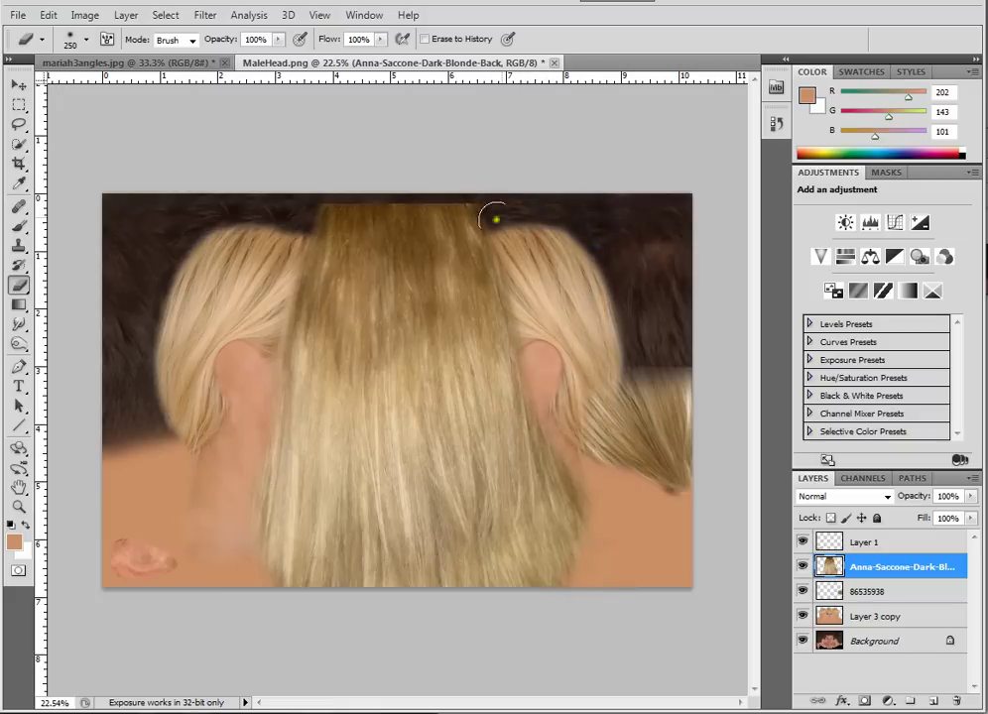
Step: Move the dark blonde hair up past the texture's upper edge and soften its straight lower edge with the eraser
click(19, 85)
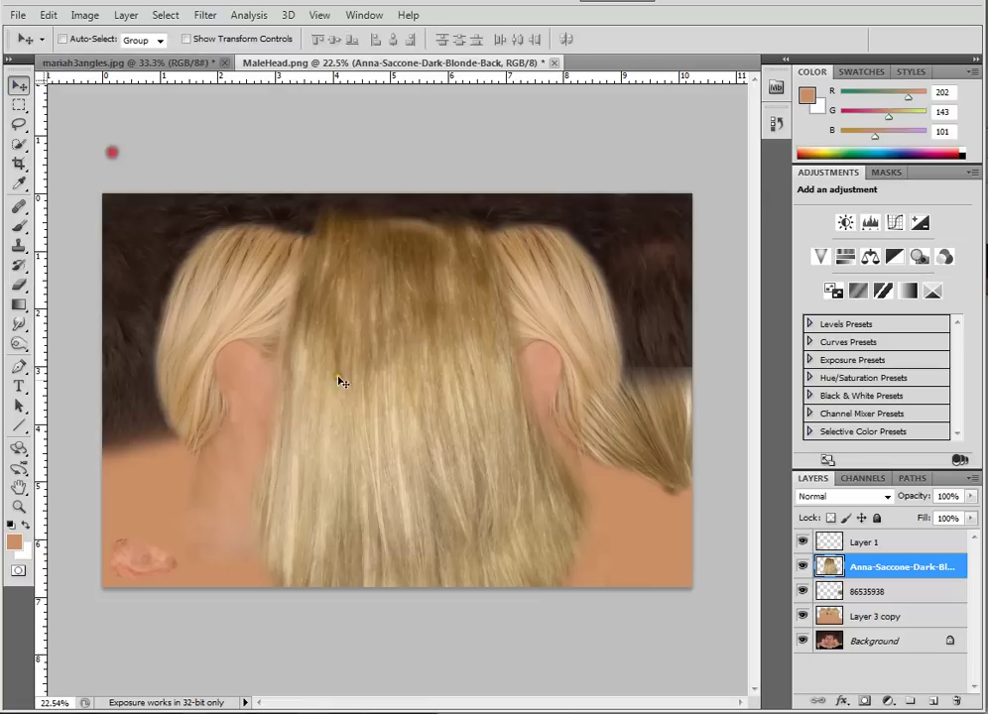
drag(338, 381, 354, 311)
key(e)
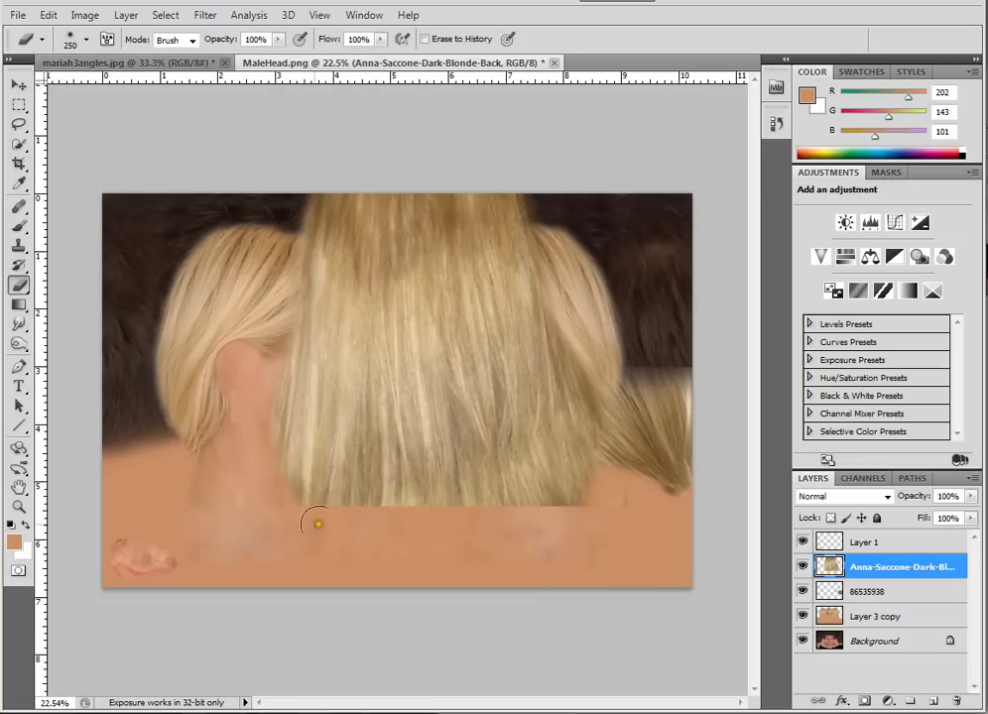
mouse_move(348, 510)
mouse_down()
mouse_move(482, 521)
mouse_move(618, 493)
mouse_move(583, 509)
mouse_move(376, 514)
mouse_move(277, 490)
mouse_move(567, 503)
mouse_move(627, 394)
mouse_up()
Step: Hide the dark blonde hair layer
click(20, 85)
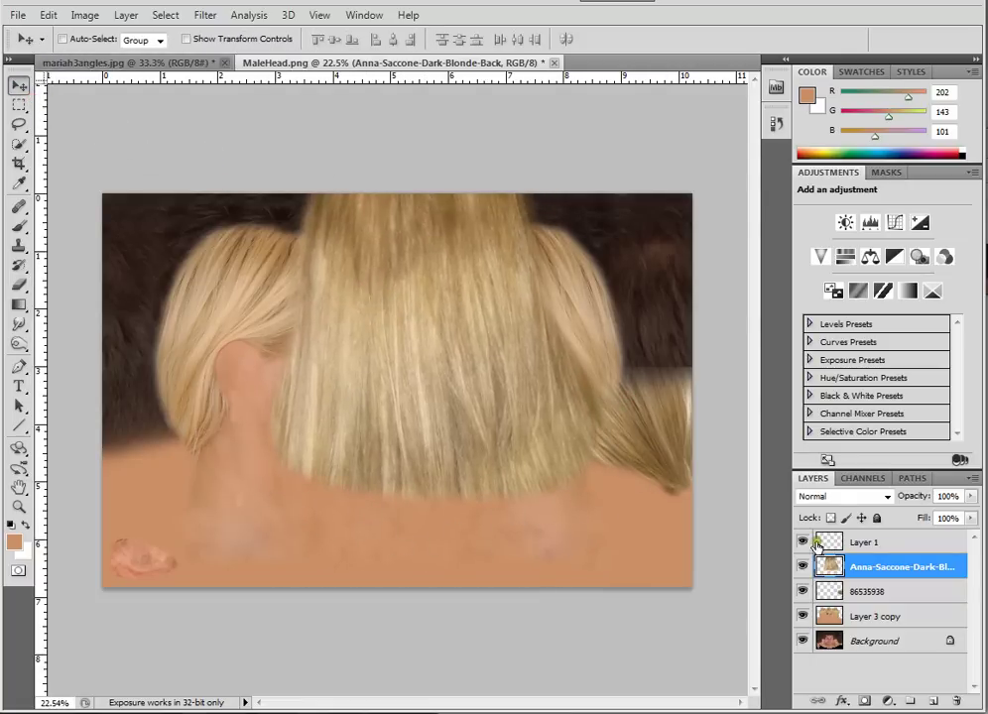
click(801, 566)
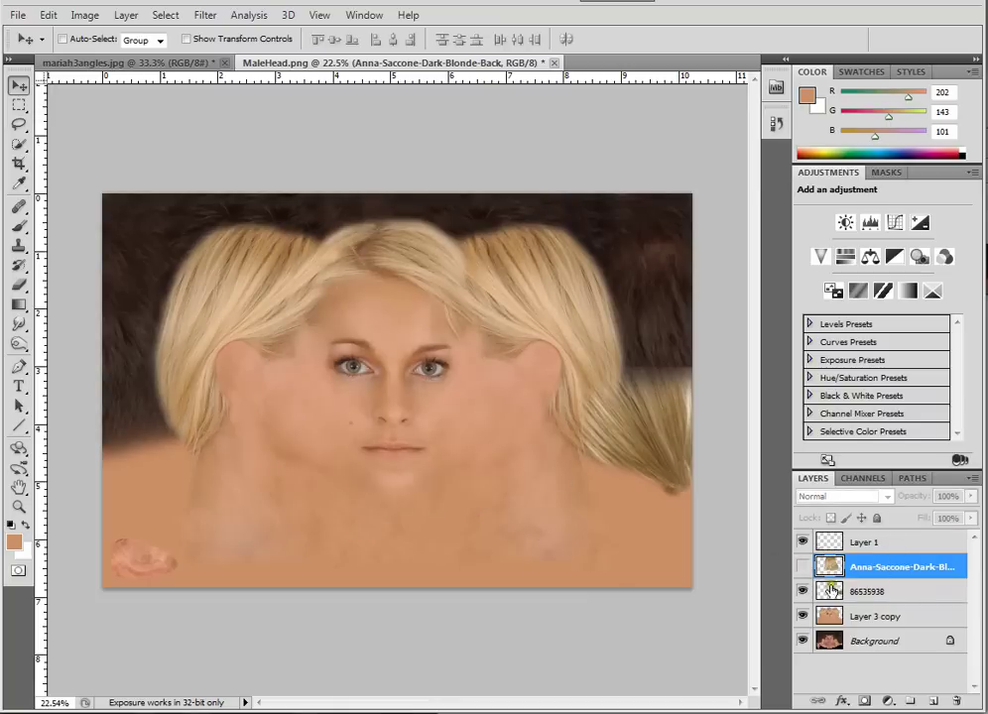
Step: Duplicate the 86535938 hair layer, mirror the copy with a width of -100%, and place it along the texture's left edge opposite the original
click(890, 593)
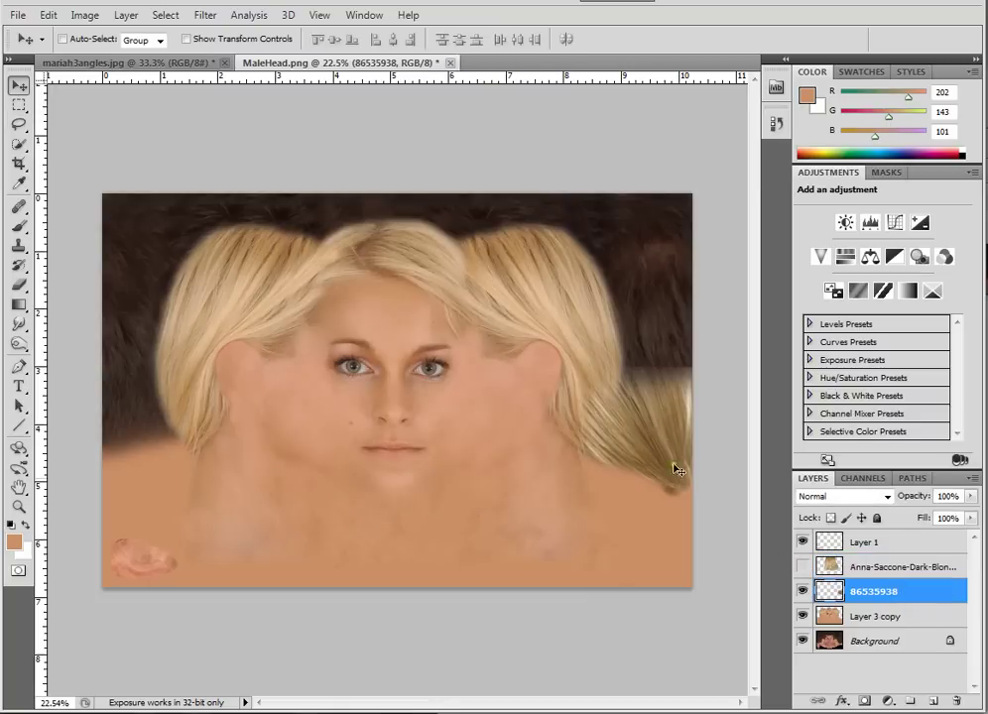
drag(651, 417, 230, 410)
key(ctrl+t)
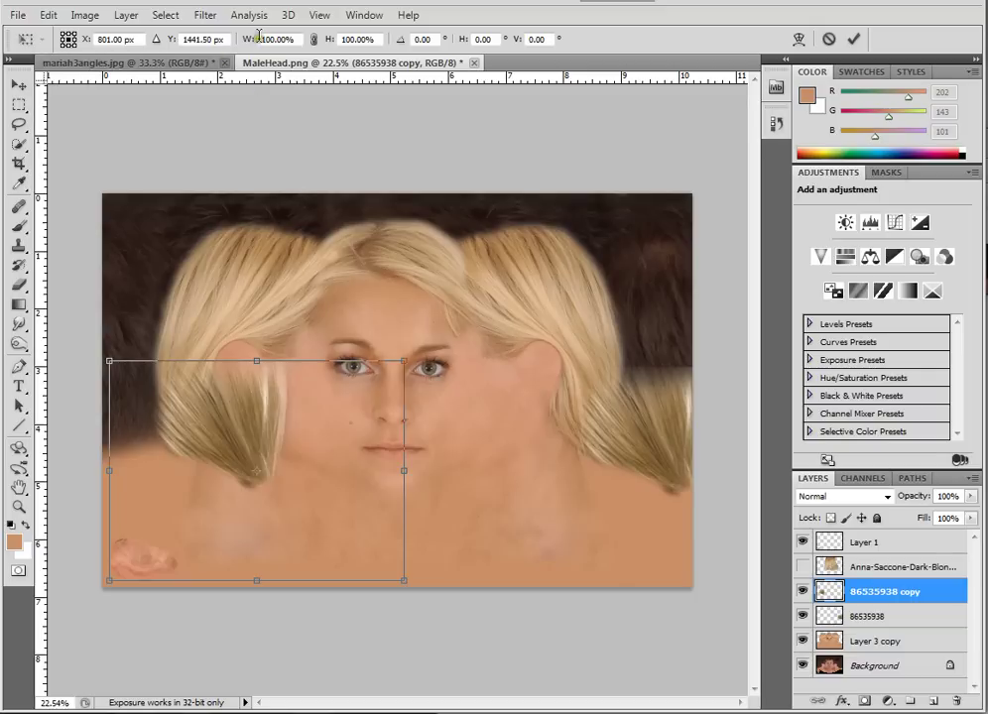
text(-)
key(Return)
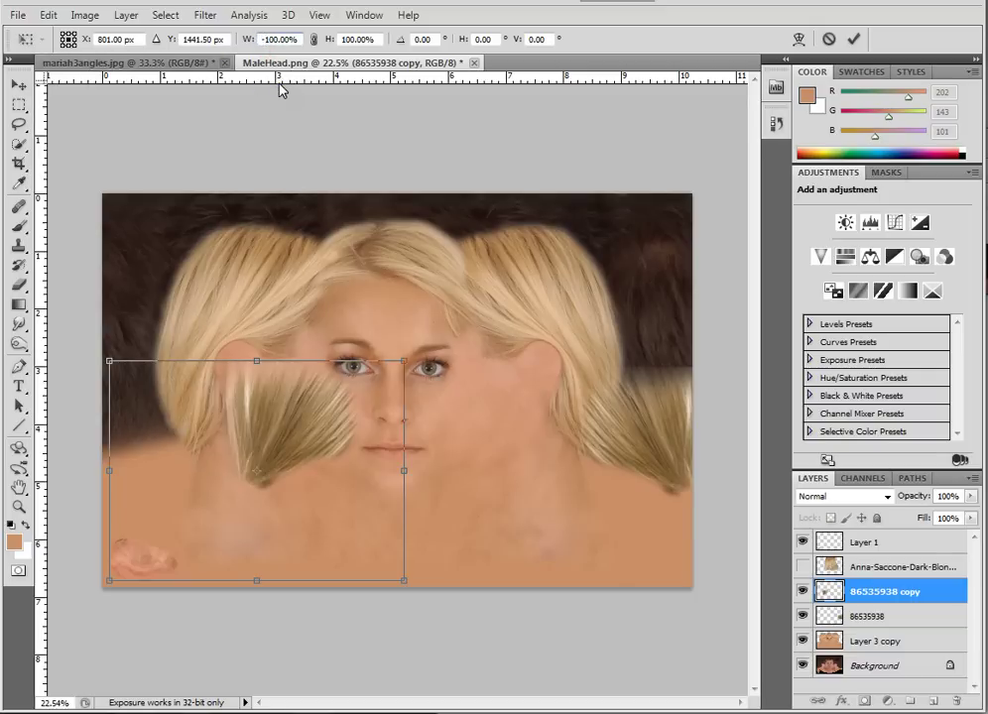
click(854, 40)
drag(243, 434, 146, 438)
Step: Show the dark blonde hair layer beneath Layer 3 copy and cover the dark areas at the texture's right and left edges with it and a duplicate
click(802, 566)
drag(895, 567, 888, 644)
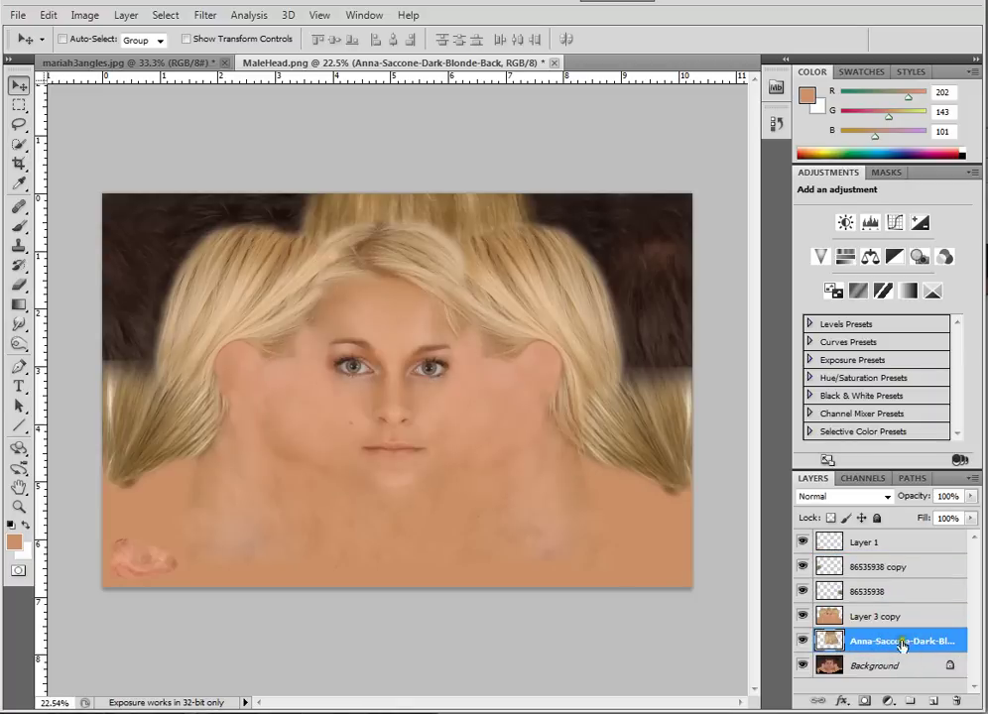
drag(446, 231, 731, 245)
drag(655, 271, 106, 234)
Step: Duplicate the dark blonde hair again and rotate and position the copy to cover the dark area along the texture's upper left
drag(169, 235, 303, 221)
key(ctrl+t)
drag(468, 397, 185, 319)
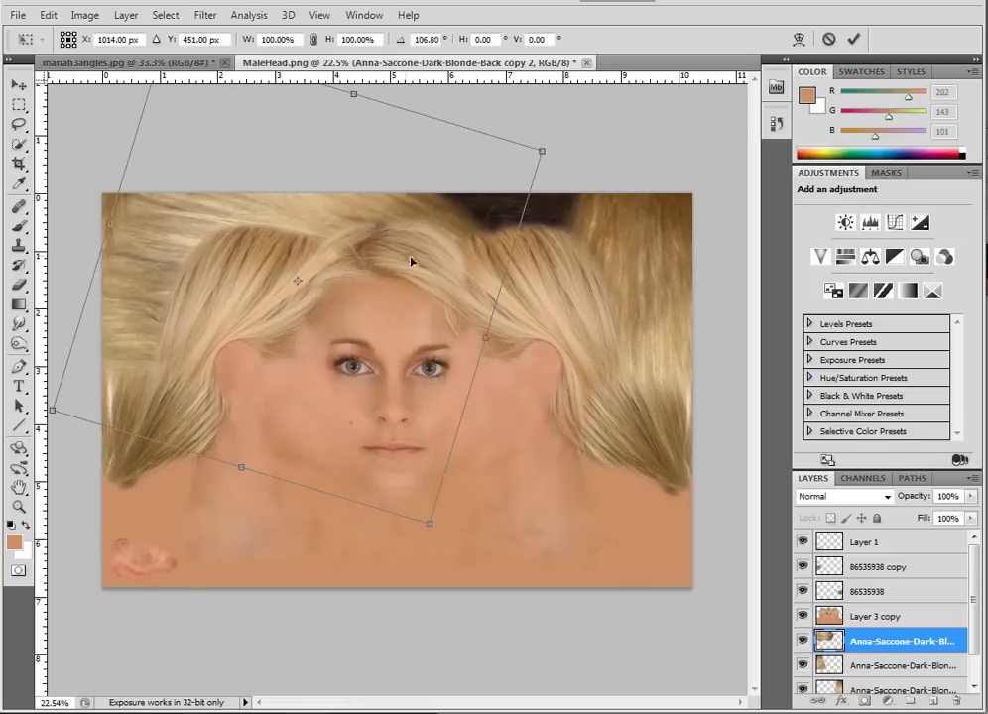
drag(533, 105, 541, 383)
drag(327, 263, 327, 228)
drag(231, 404, 377, 379)
drag(342, 258, 303, 238)
key(Return)
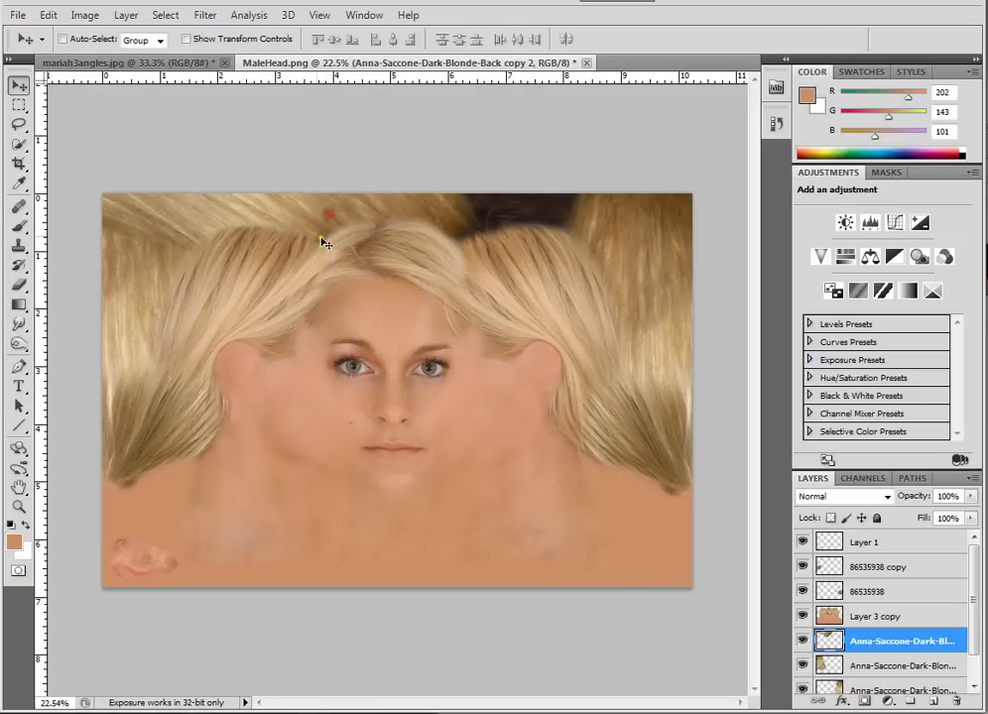
Step: Duplicate the rotated hair piece, mirror it with a width of -100%, and position it over the dark area along the texture's upper right
drag(313, 224, 404, 217)
key(ctrl+t)
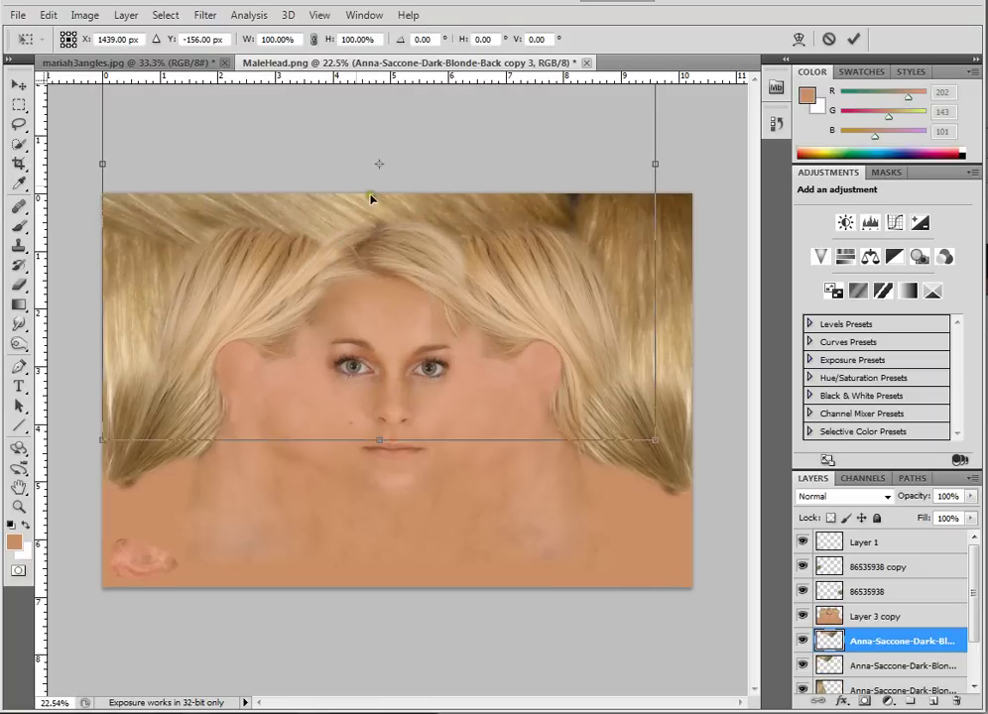
click(272, 40)
text(-)
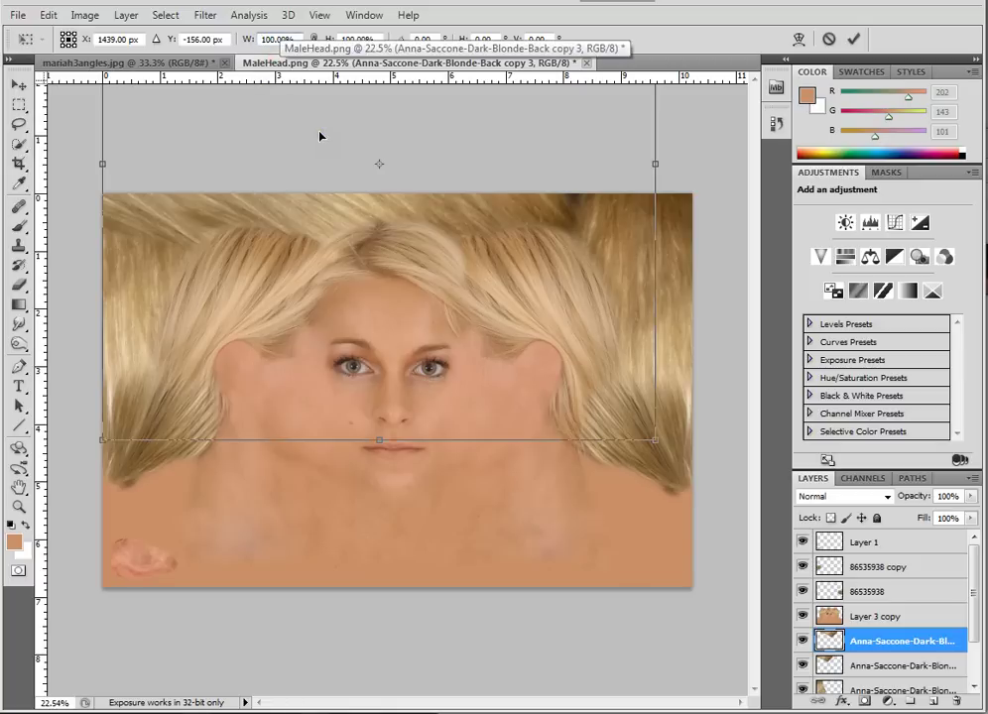
click(824, 40)
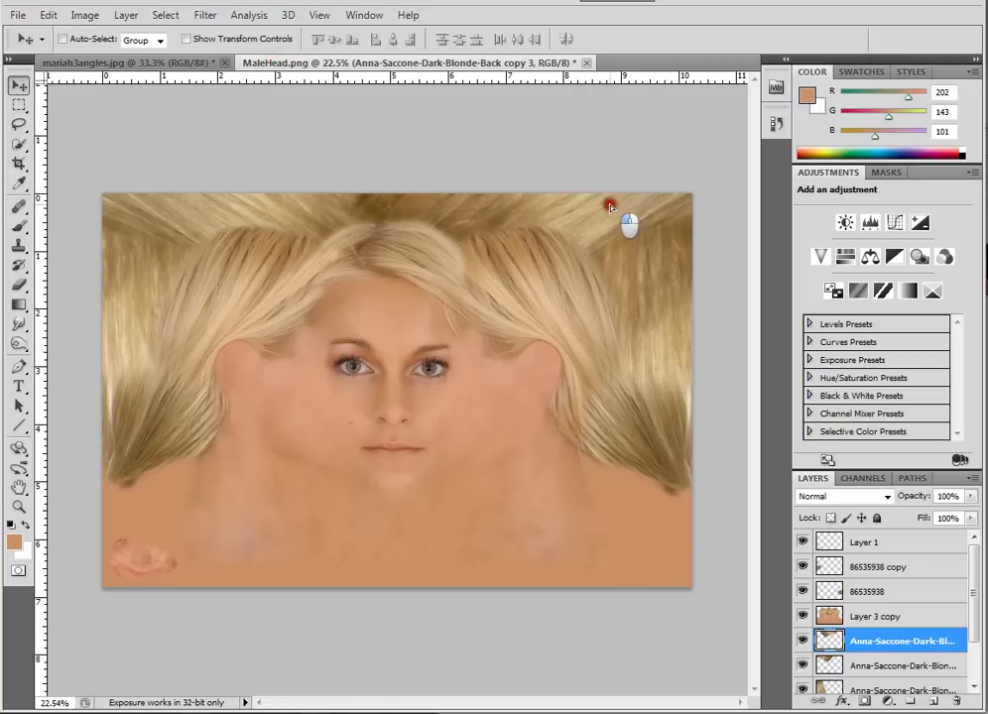
drag(614, 196, 616, 213)
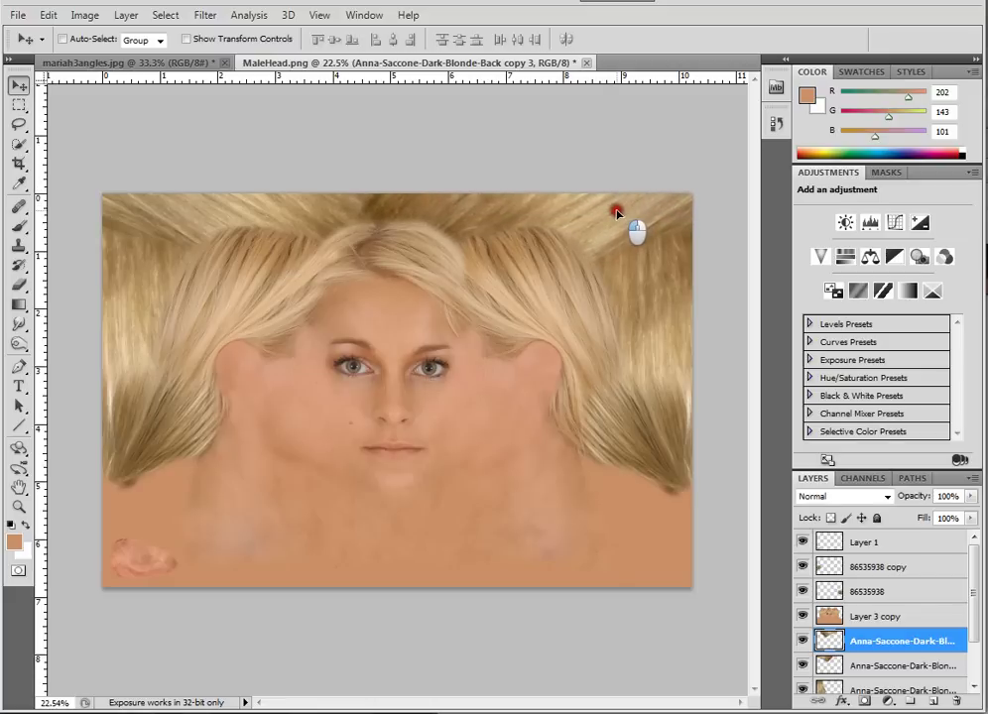
Step: Add a new empty layer above Layer 1 at the top of the layer stack
scroll(525, 298, down, 2)
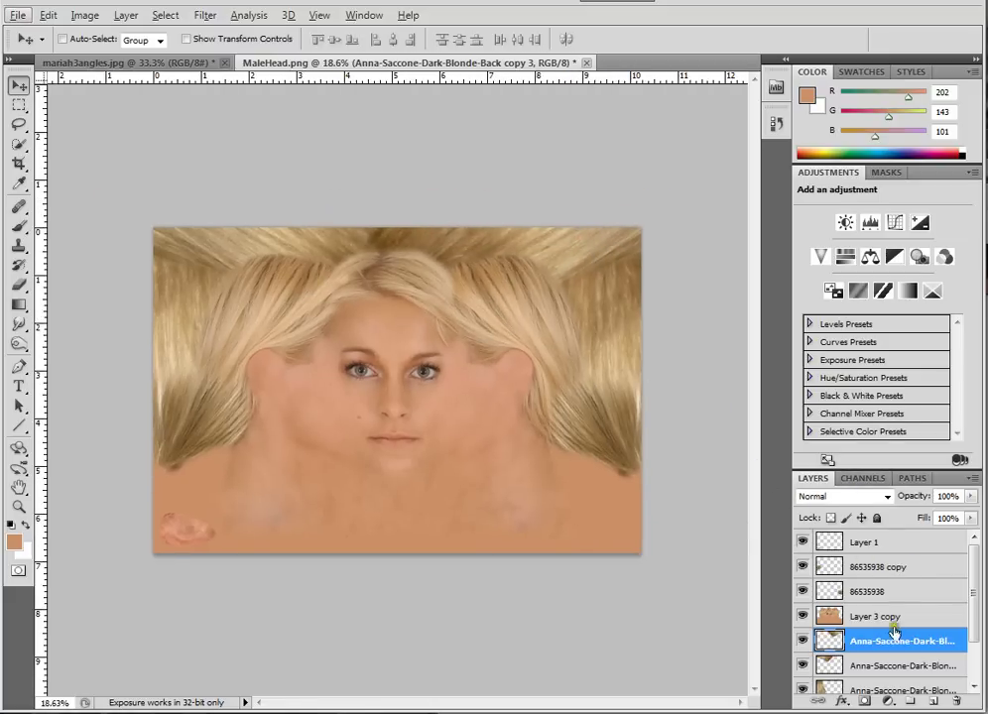
drag(972, 596, 973, 638)
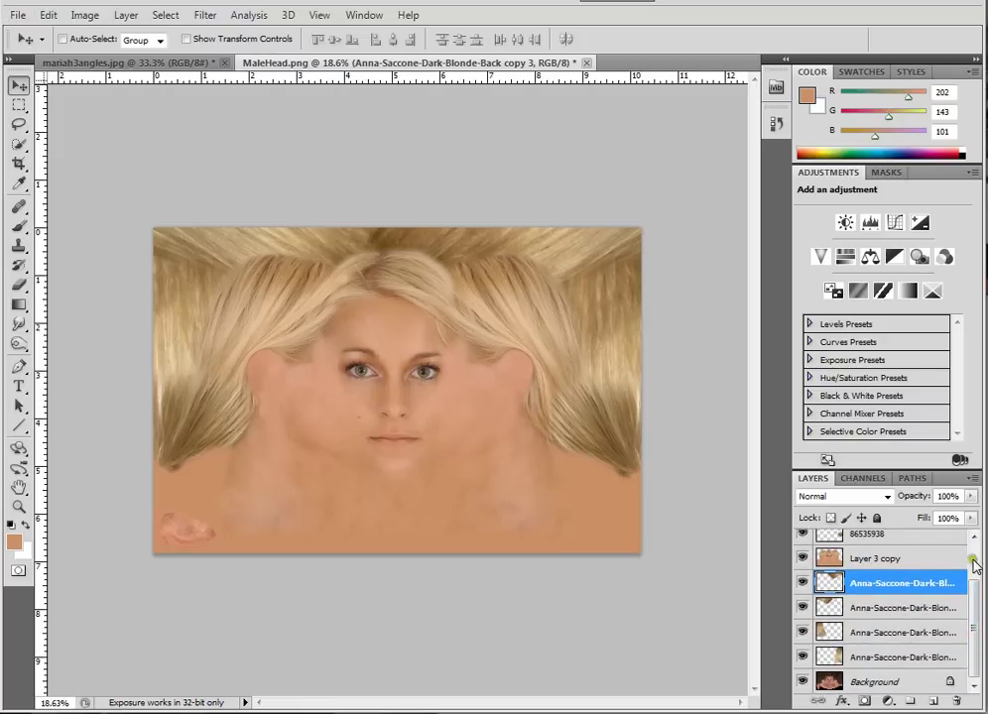
drag(972, 600, 972, 533)
click(911, 546)
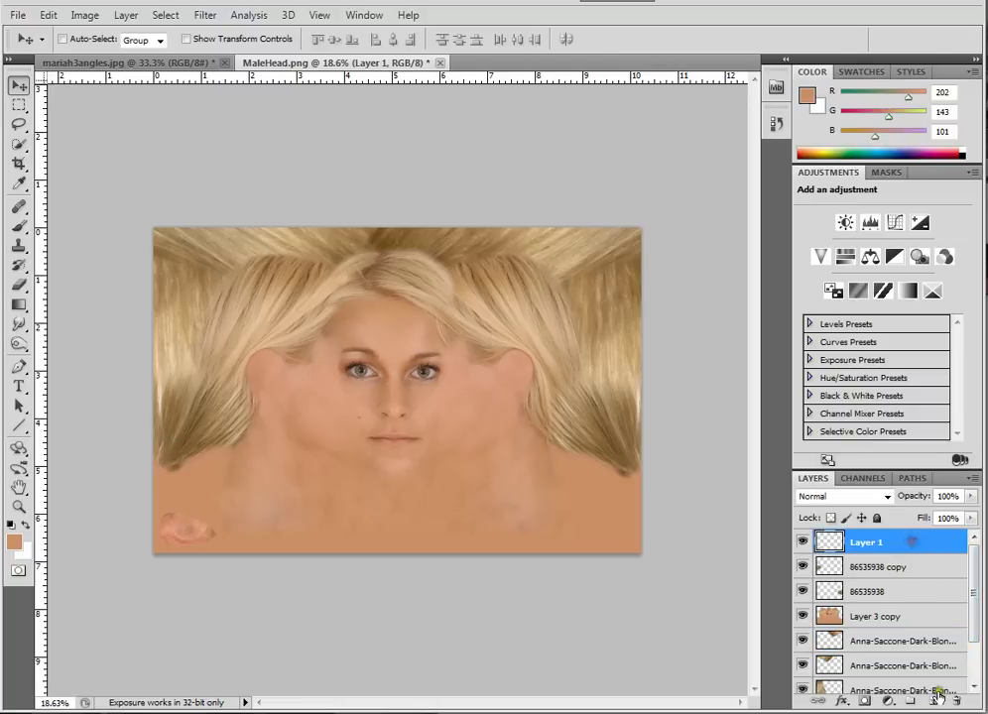
click(933, 703)
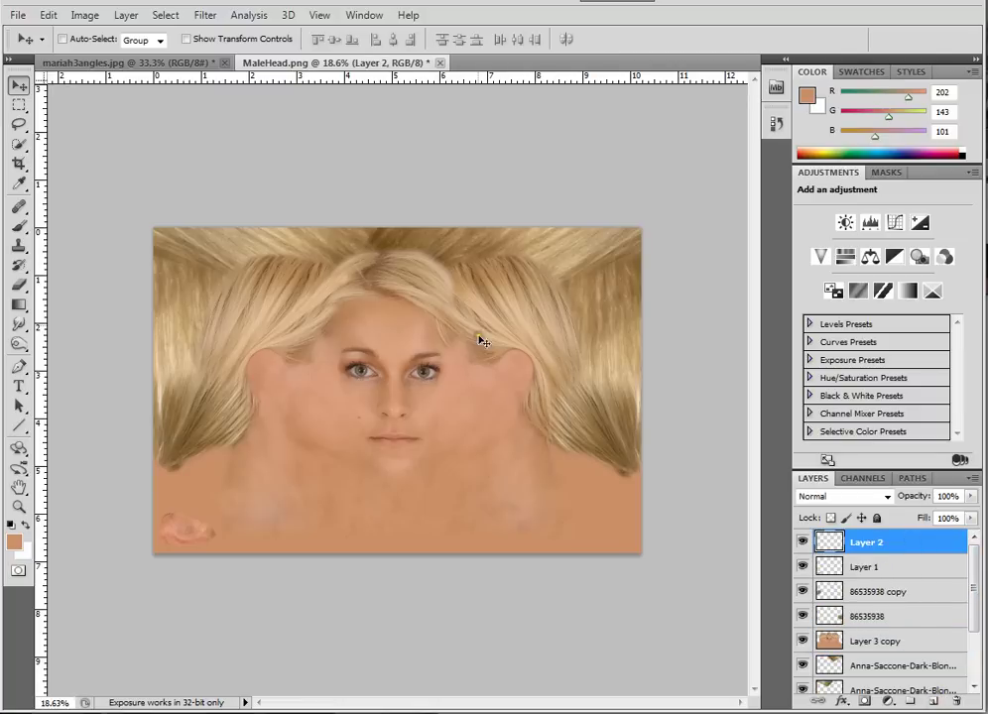
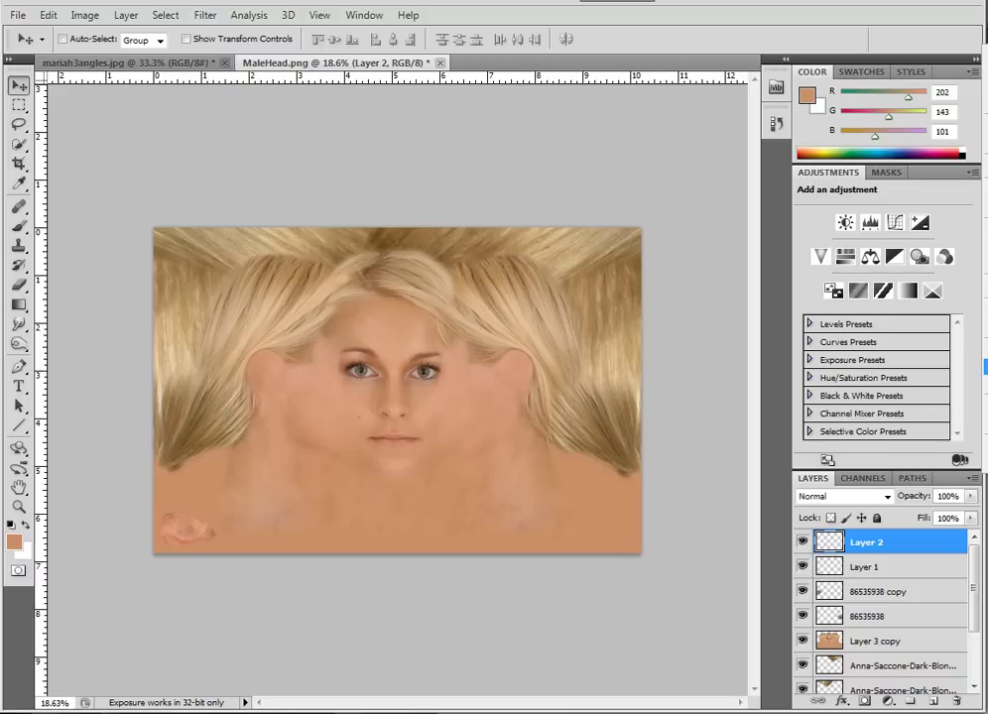
Step: Fill Layer 2 with a merged copy of all visible layers, keeping it aligned to the canvas at full size
alt+click(985, 367)
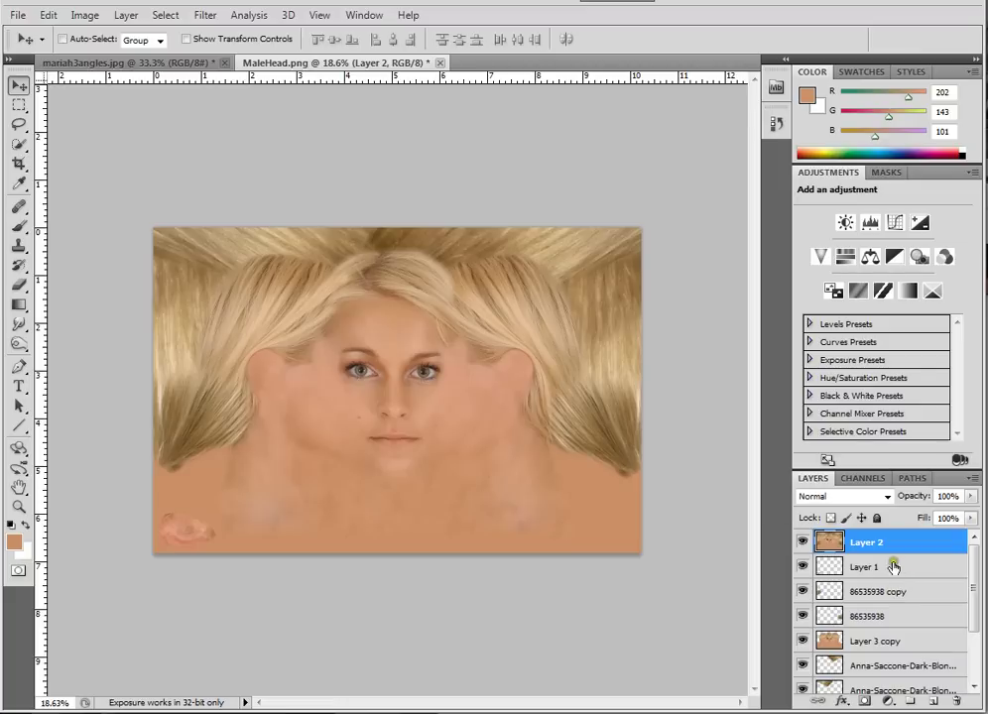
key(ctrl+t)
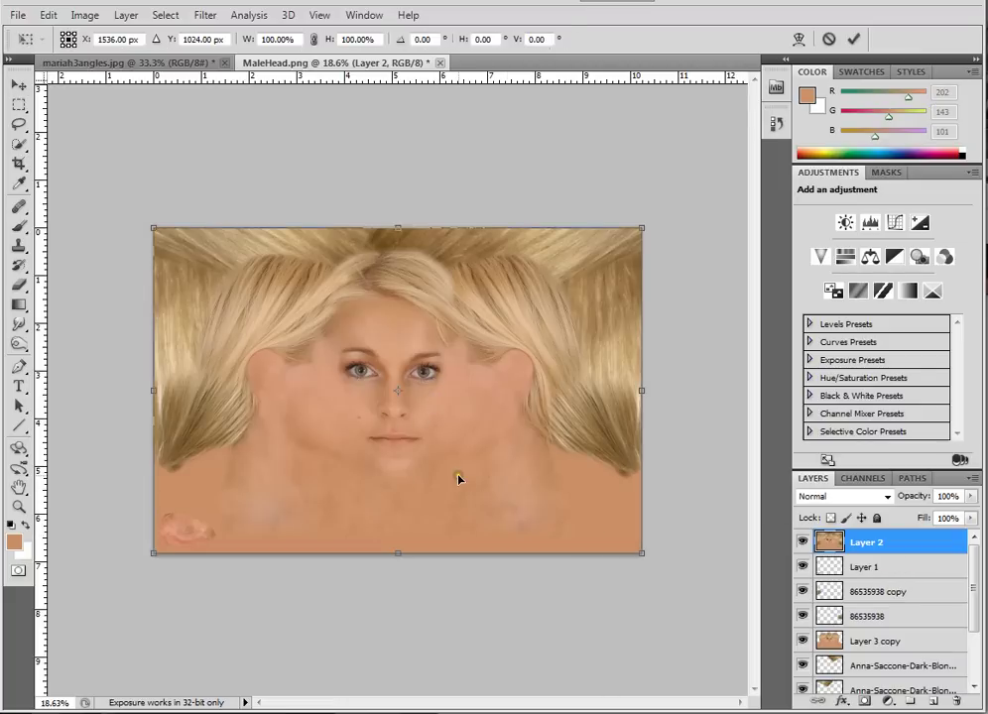
scroll(458, 479, down, 2)
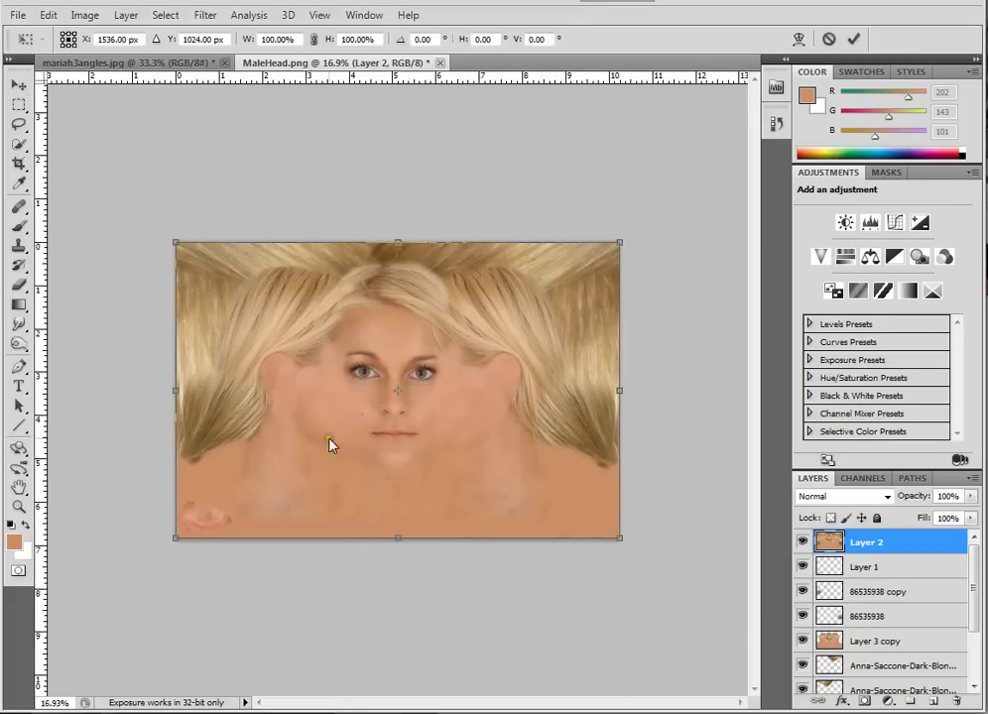
click(853, 38)
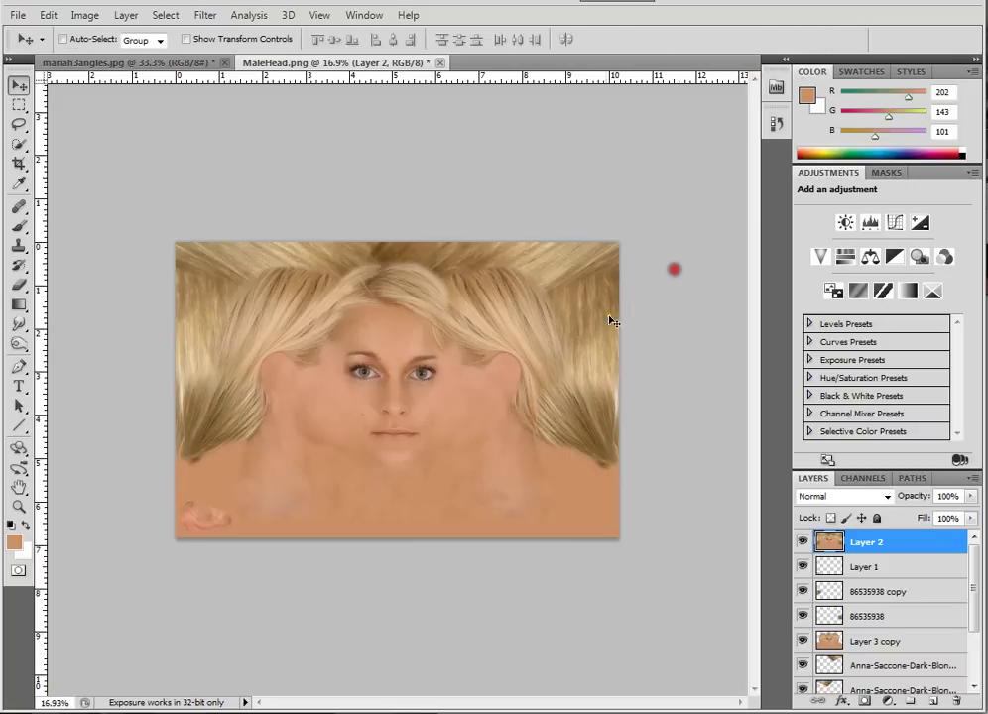
click(205, 15)
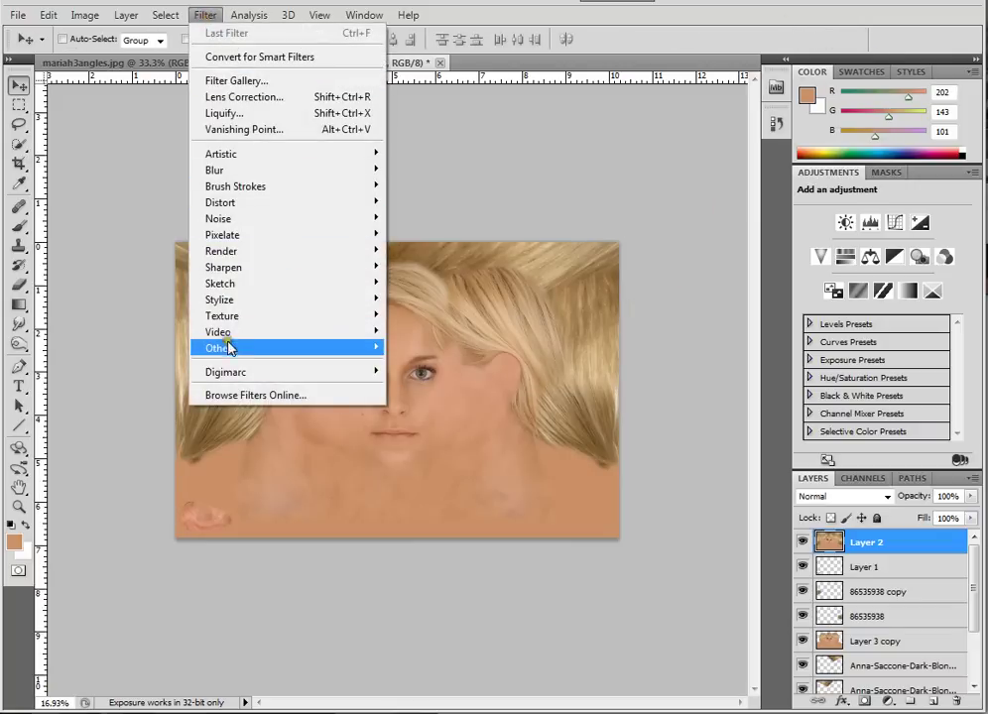
mouse_move(223, 350)
click(423, 413)
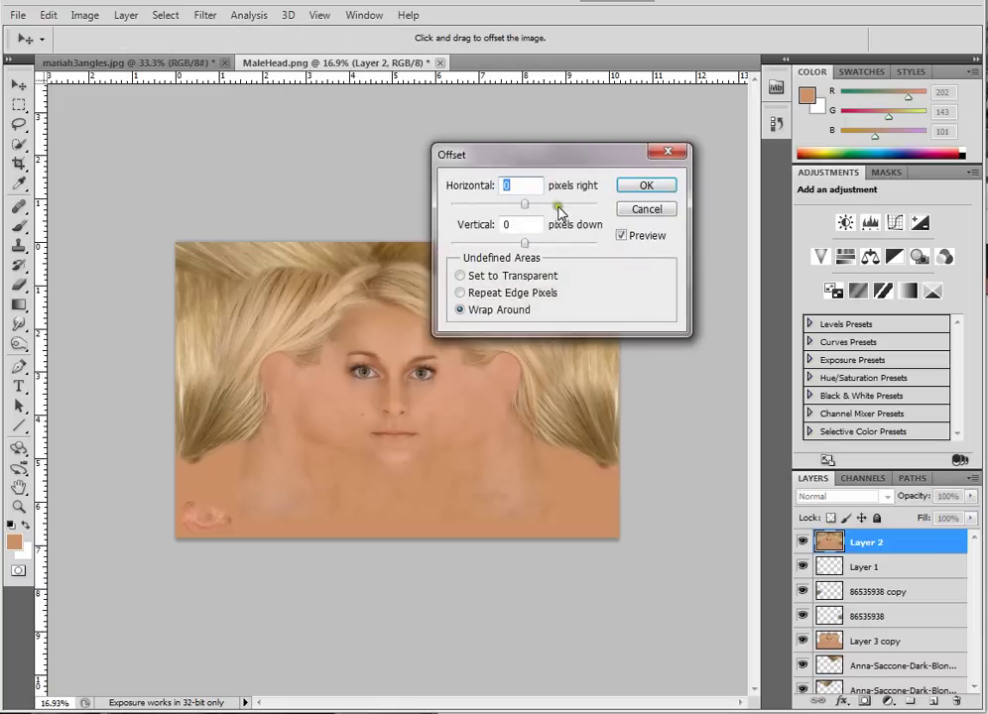
drag(523, 204, 543, 208)
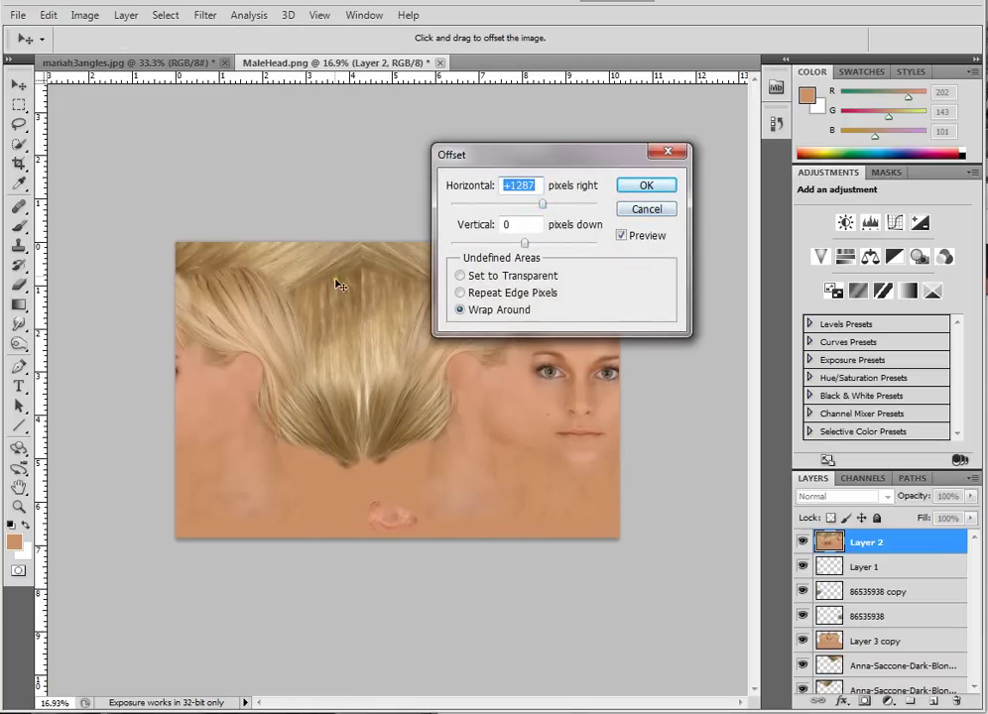
click(642, 211)
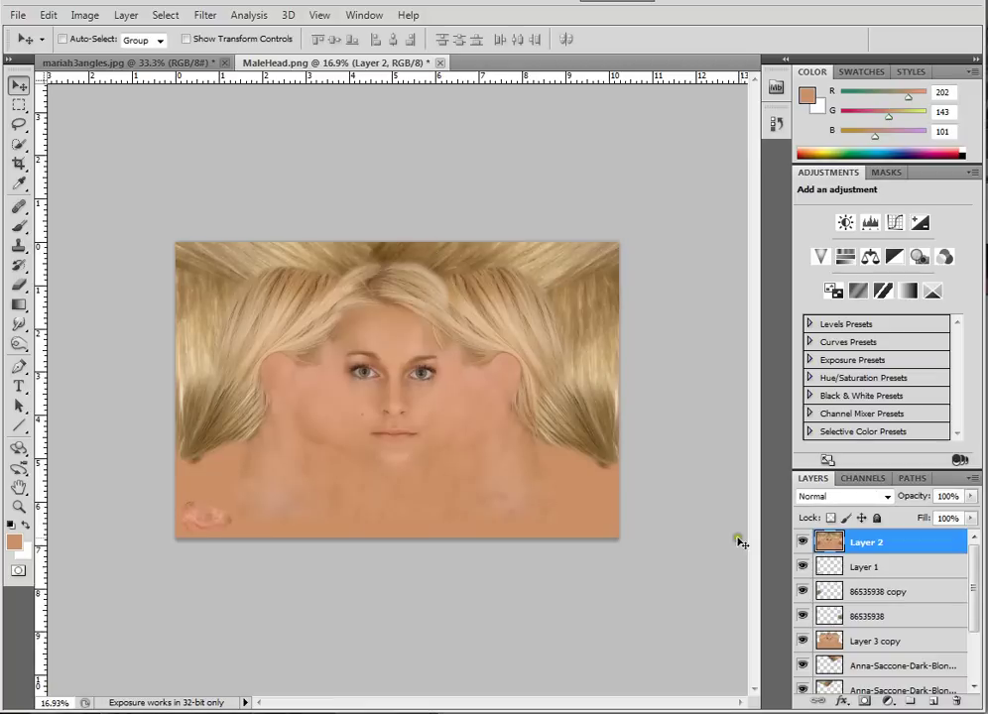
Step: Hide Layer 2 and try to merge all layers beneath it into the background
click(804, 542)
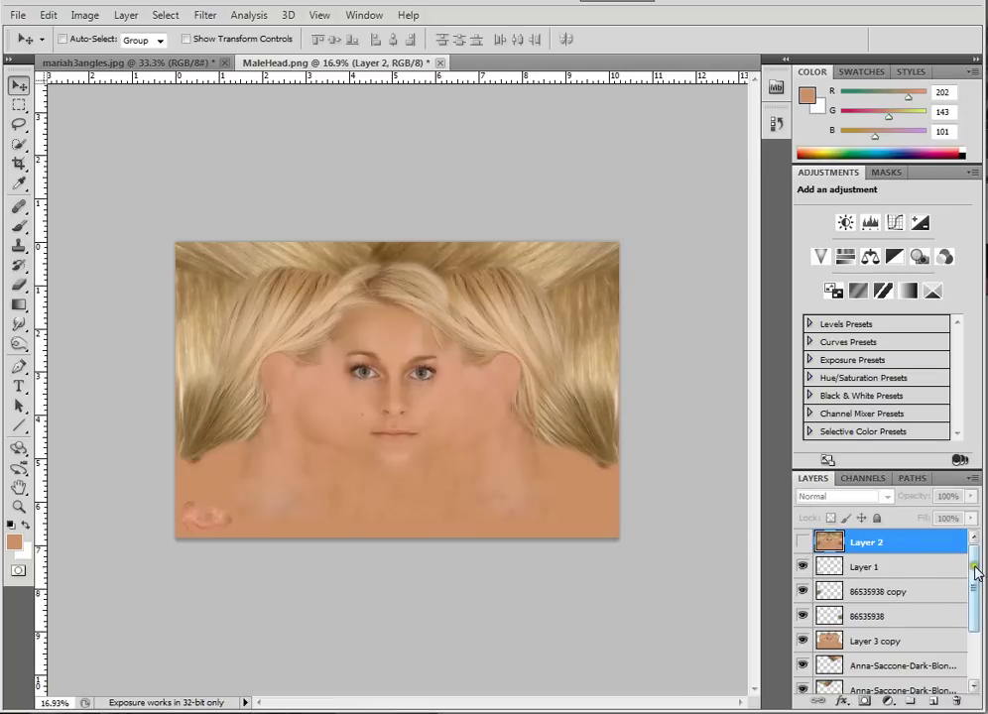
drag(974, 567, 972, 640)
click(886, 552)
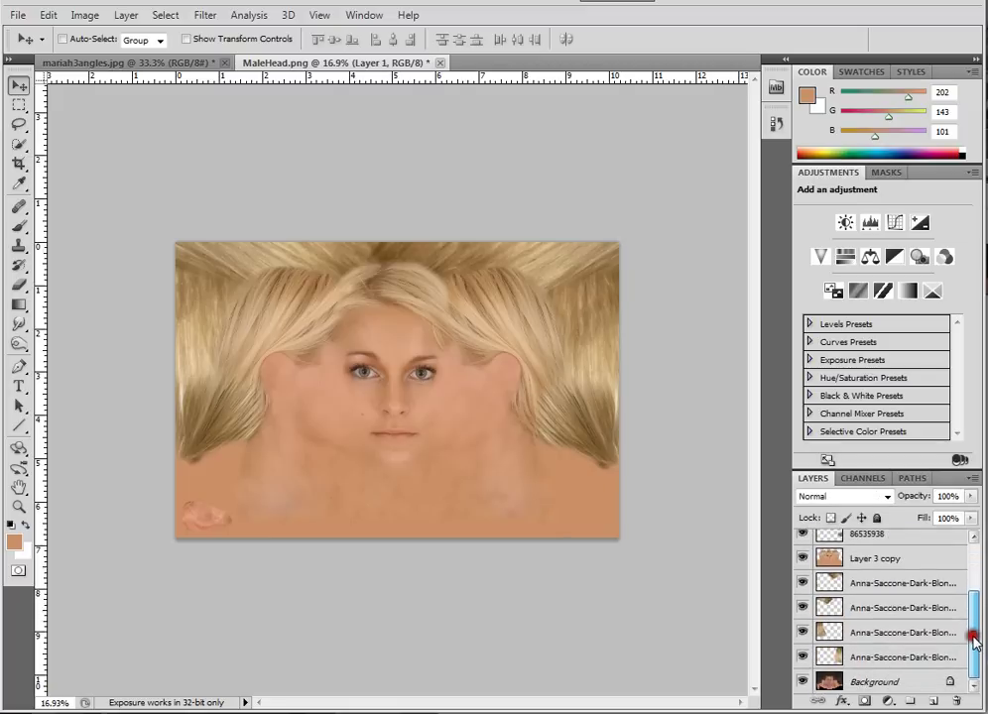
shift+click(890, 654)
click(976, 585)
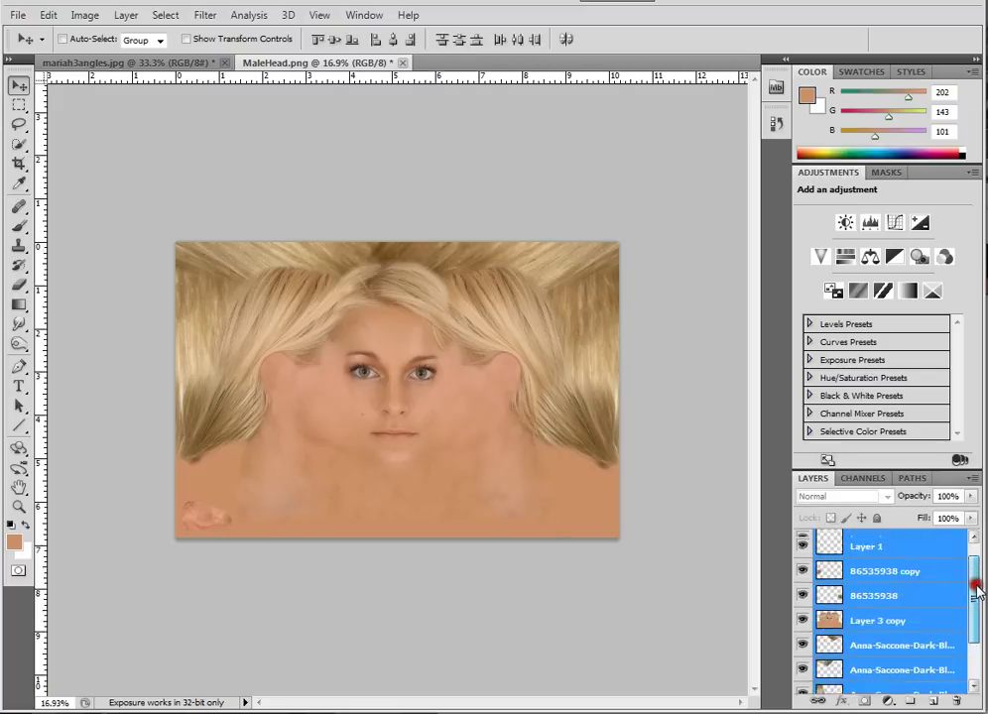
drag(976, 590, 970, 503)
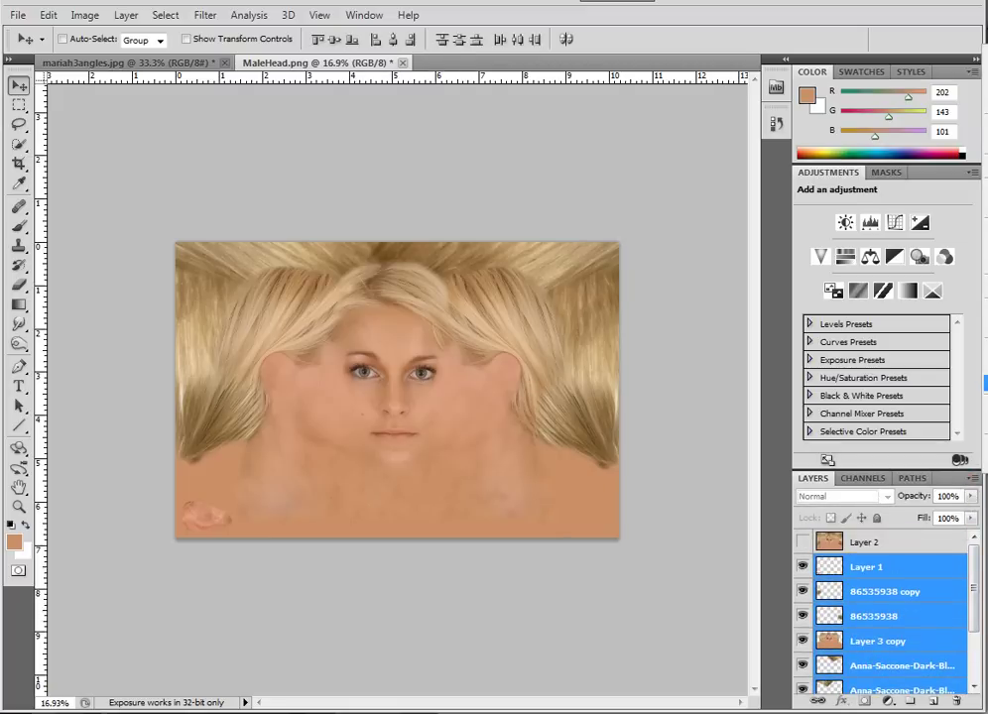
key(ctrl+e)
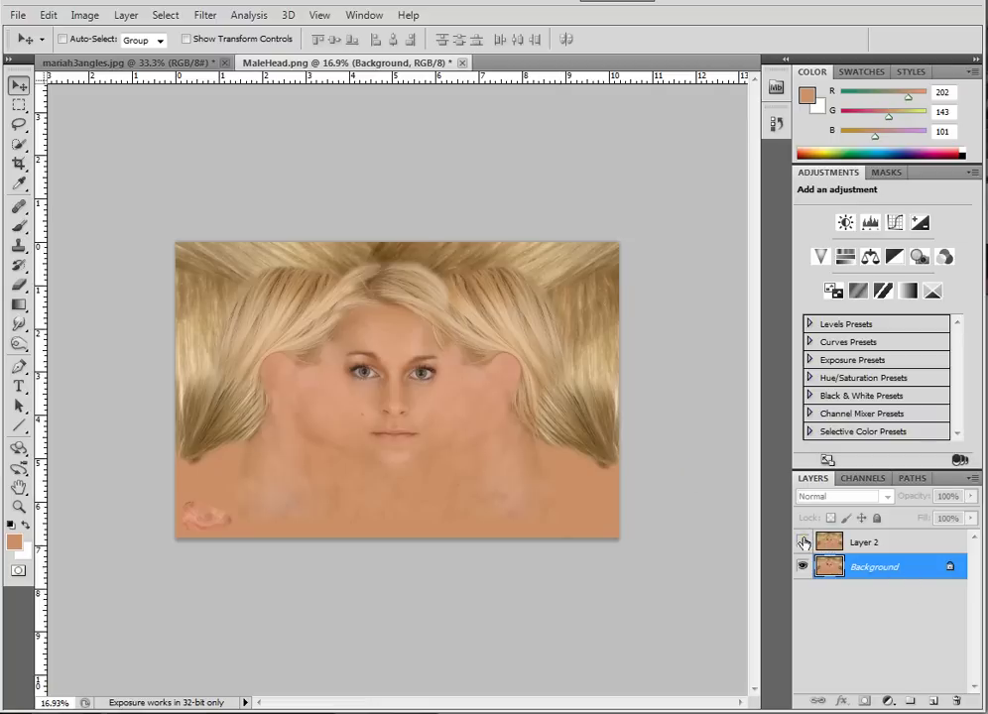
key(ctrl+z)
Step: Show Layer 2 again and make it the active layer
drag(969, 590, 969, 623)
click(841, 626)
click(855, 650)
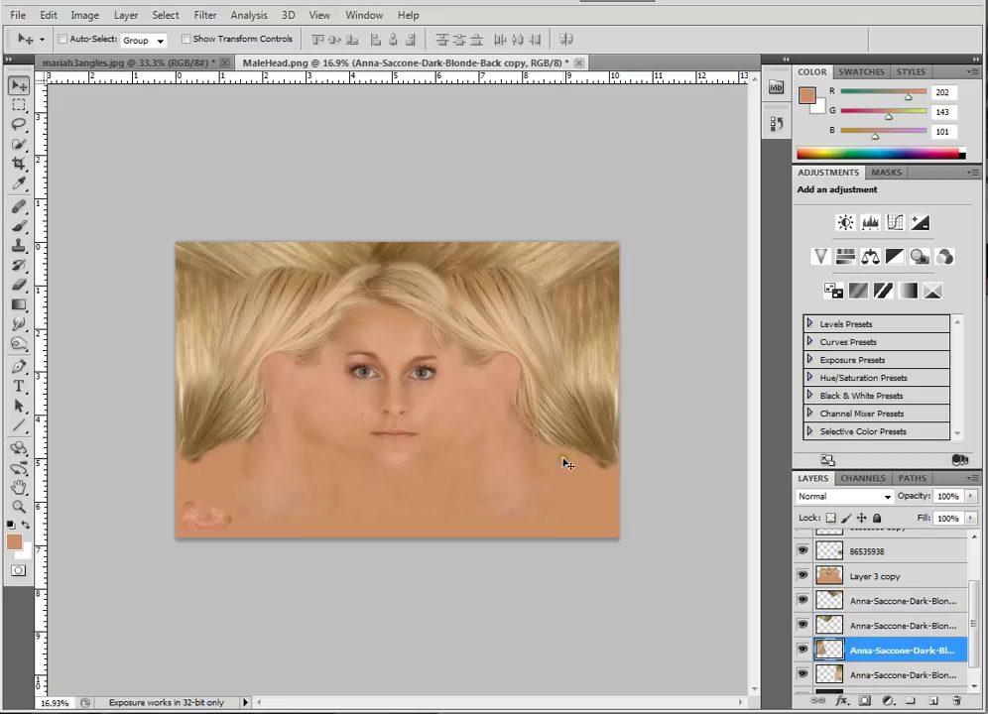
drag(981, 598, 977, 557)
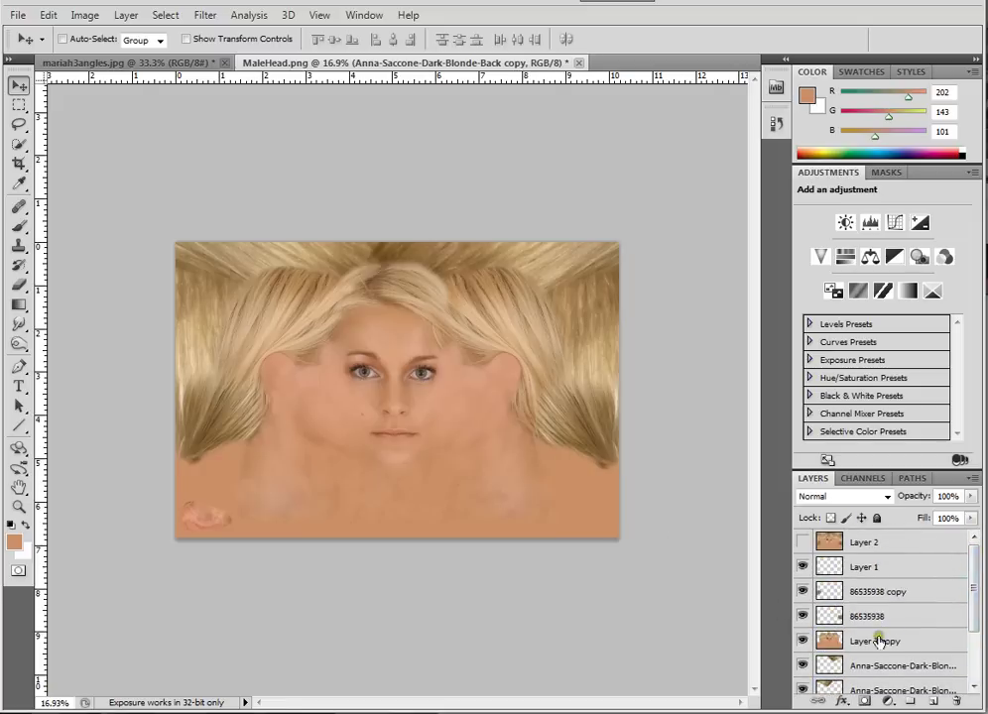
scroll(962, 637, down, 3)
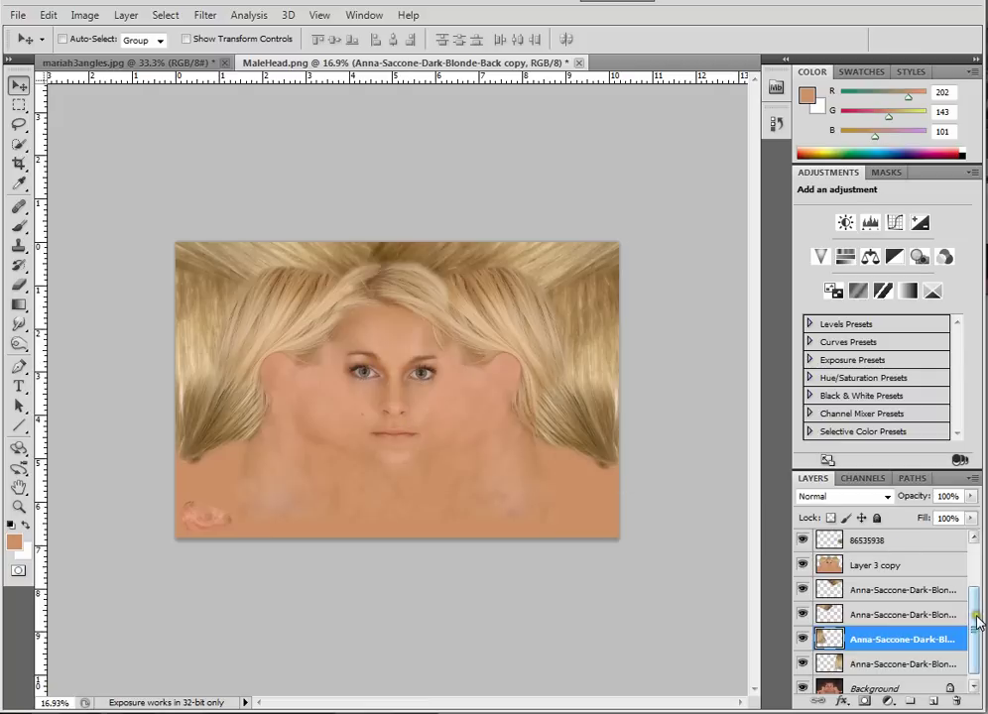
drag(971, 618, 981, 545)
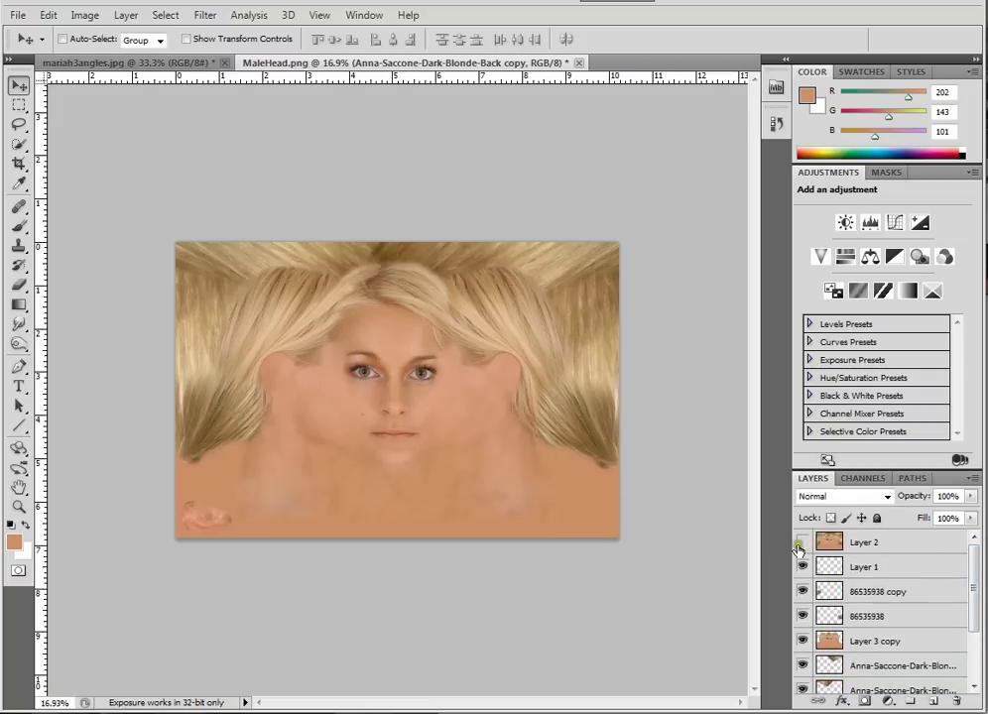
click(803, 542)
click(863, 542)
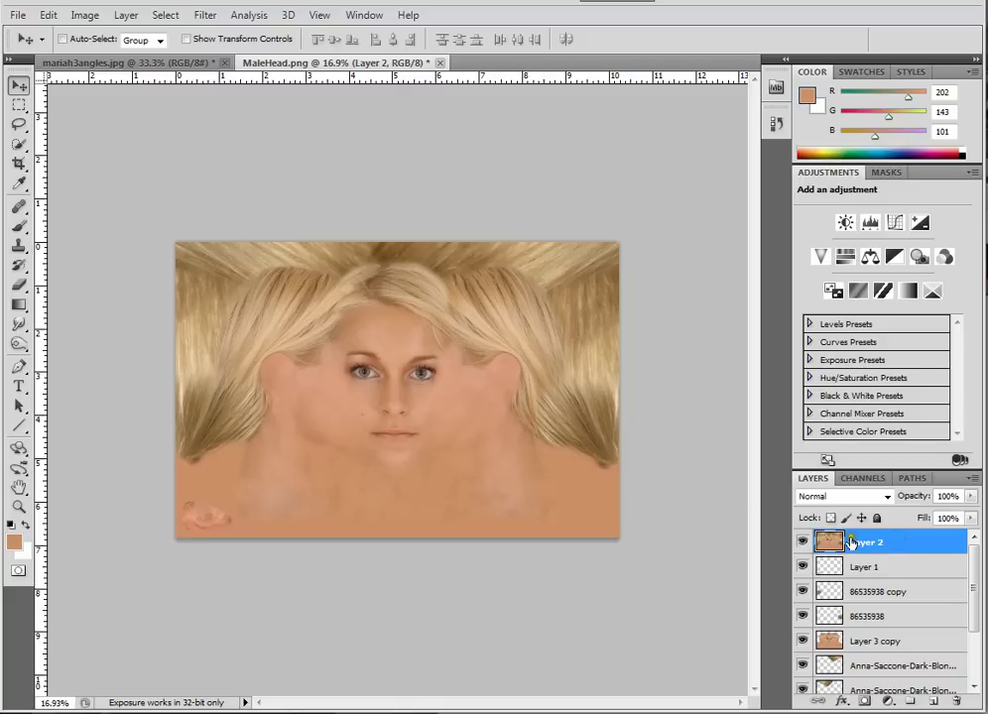
Step: Look up the image's width in pixels and calculate half of it with the Calculator
click(126, 15)
mouse_move(86, 15)
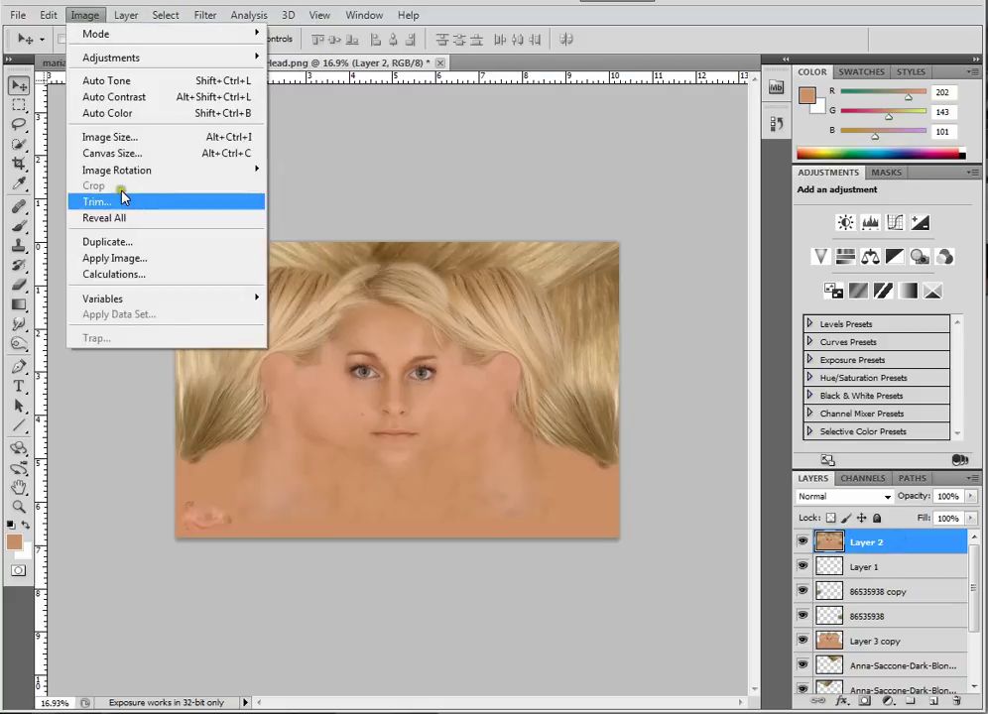
click(99, 134)
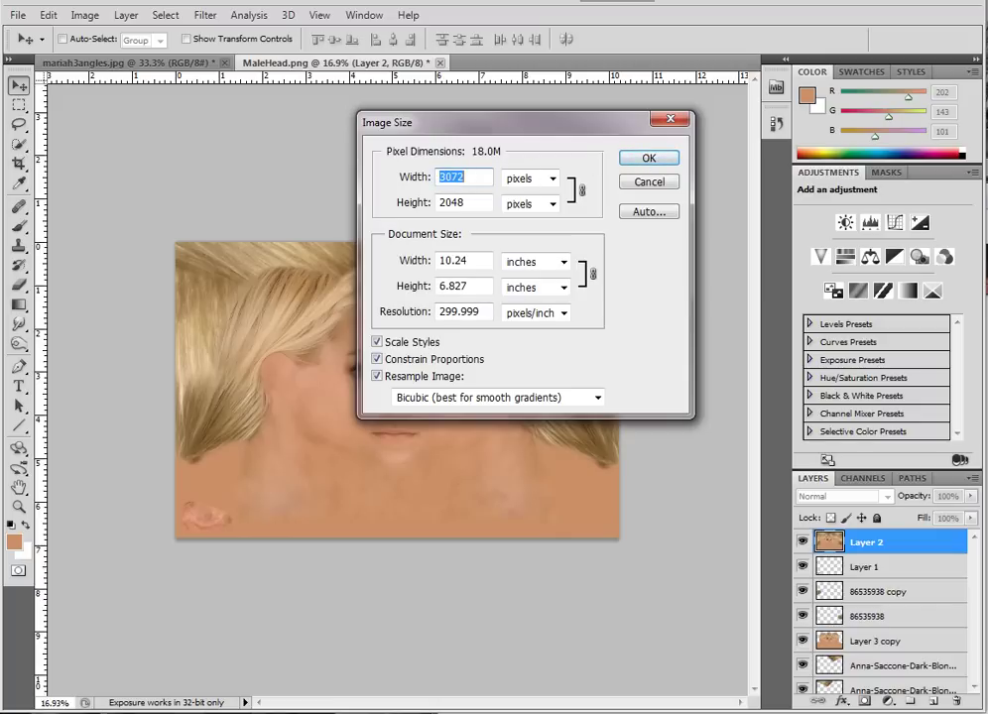
click(327, 712)
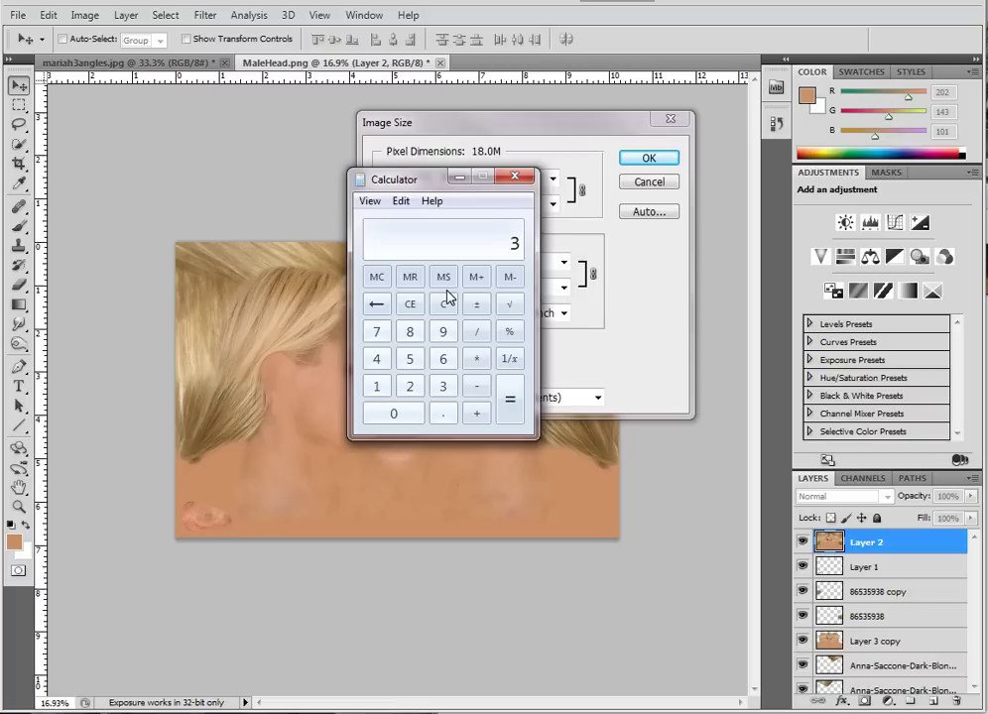
text(72 /)
key(Return)
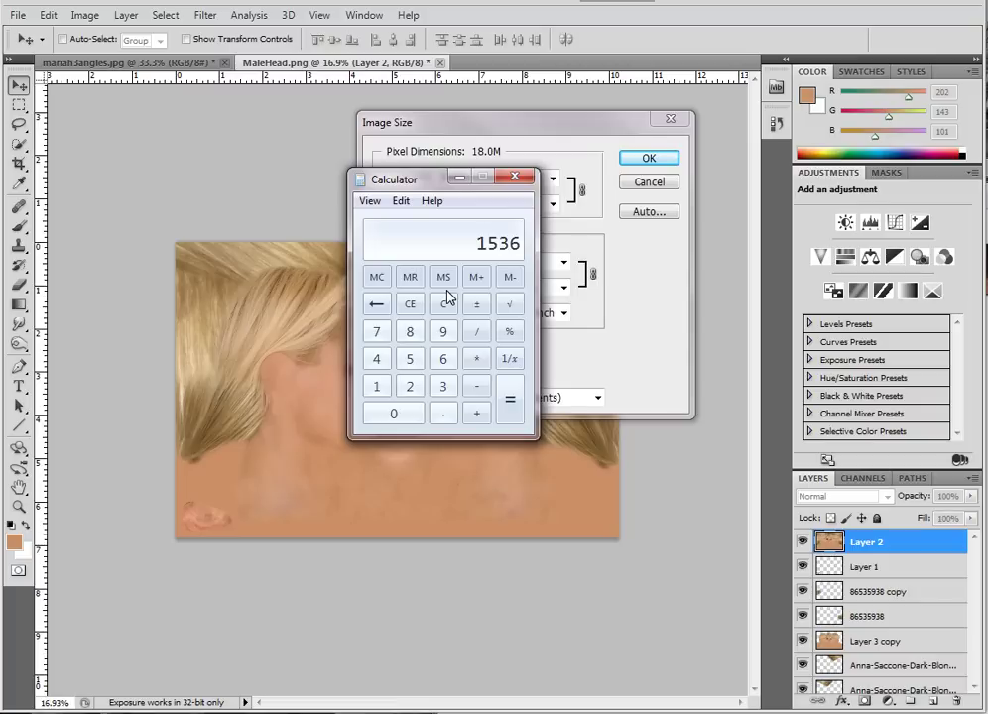
click(514, 177)
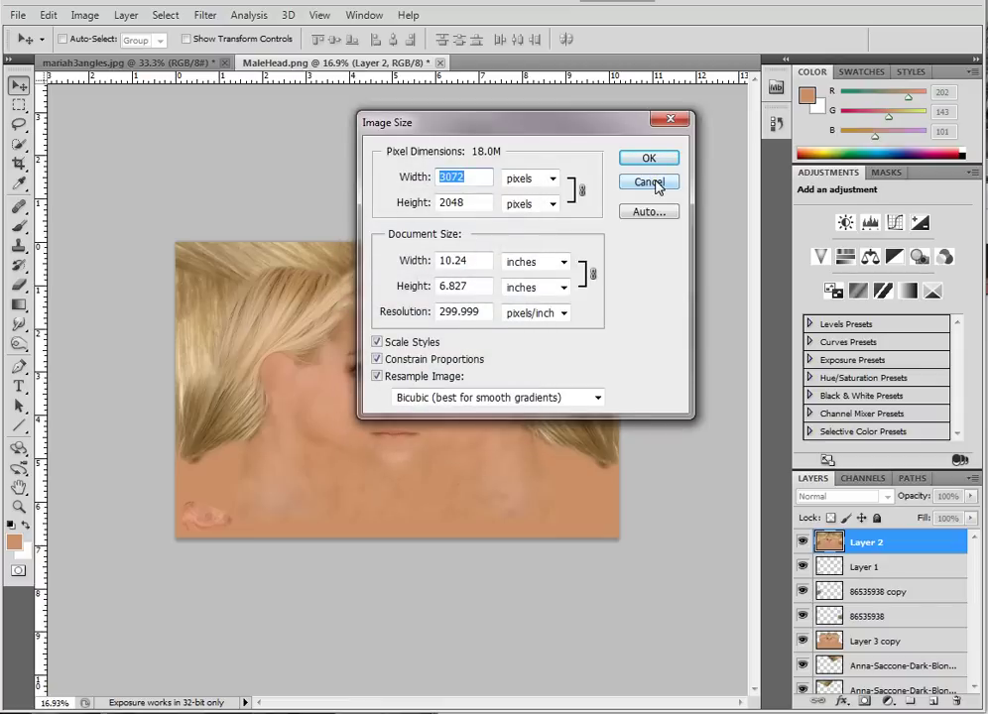
click(650, 158)
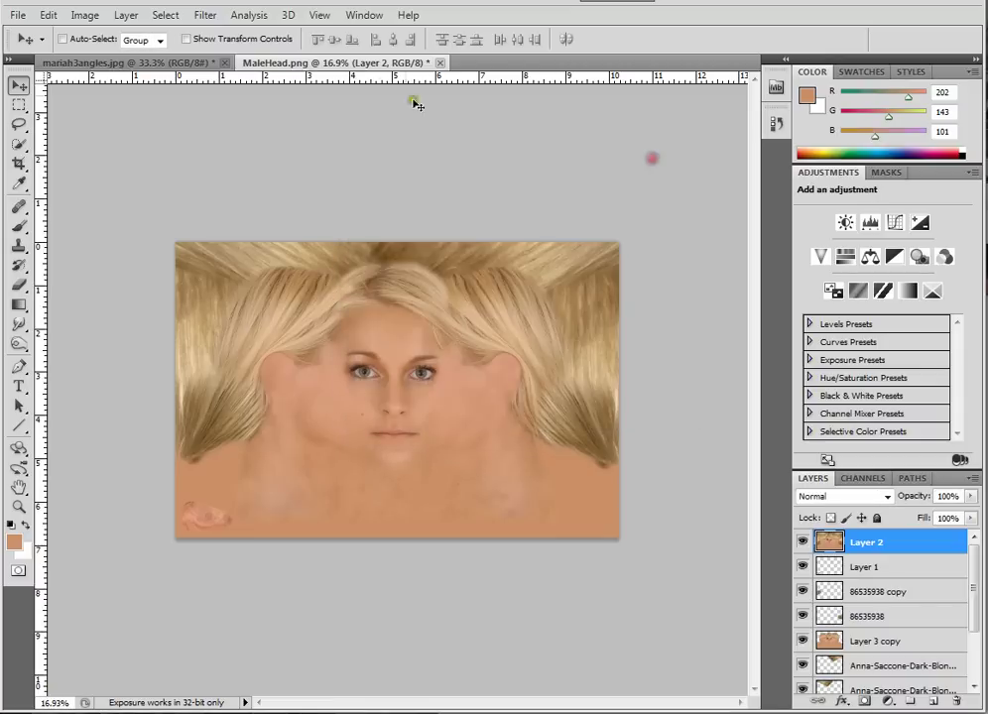
Step: Apply the Offset filter to Layer 2 with 1536 pixels horizontal, 0 vertical and Wrap Around
click(208, 15)
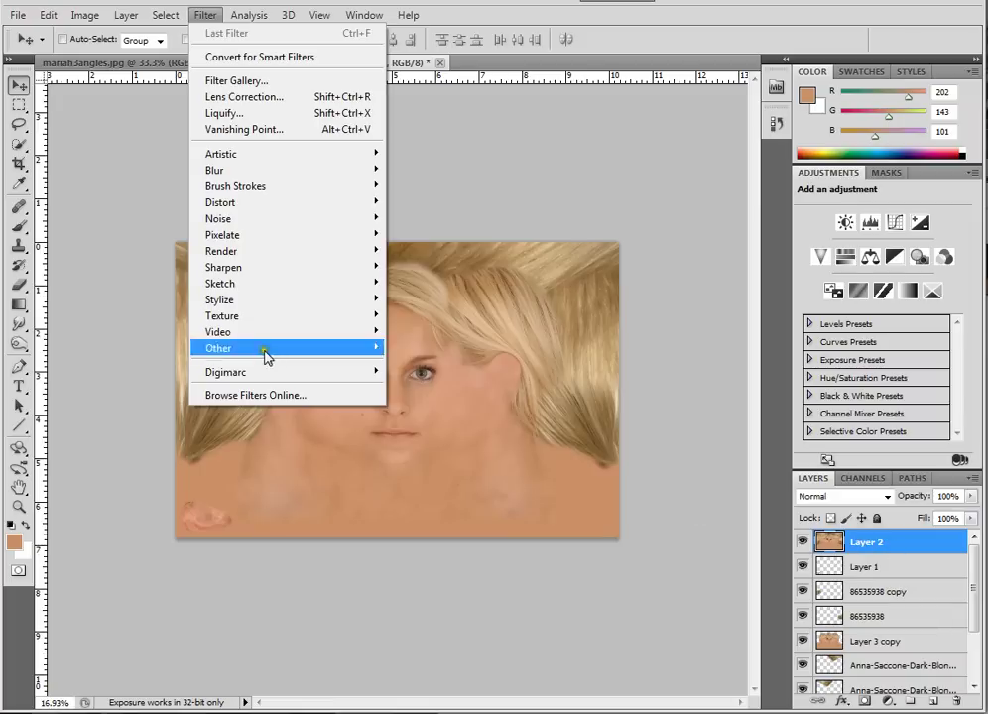
mouse_move(243, 357)
click(412, 410)
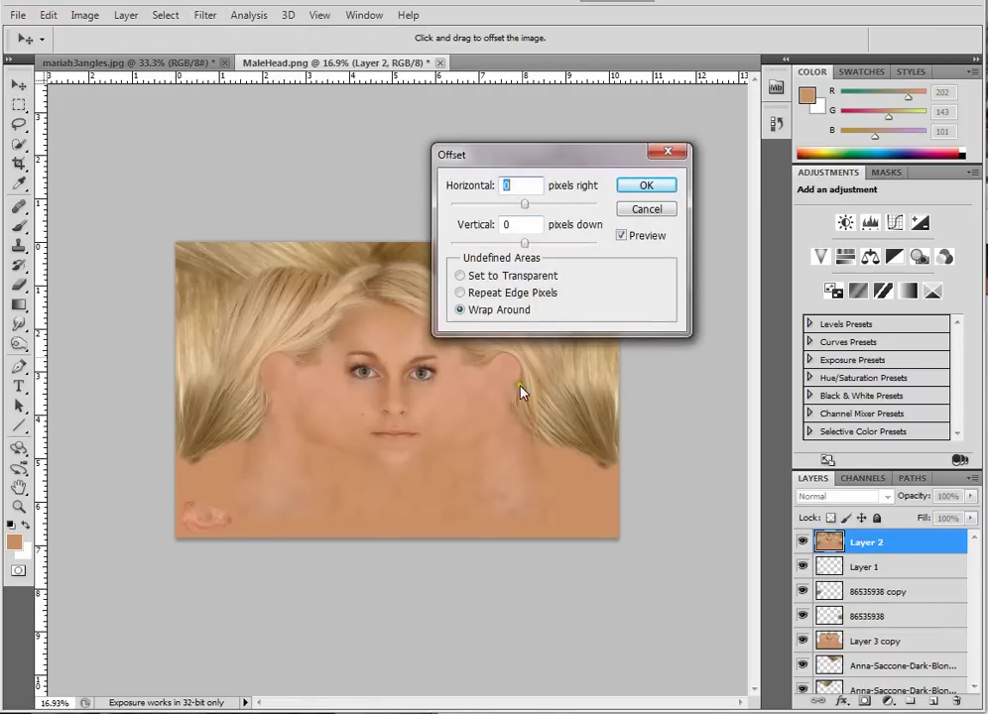
text(1536)
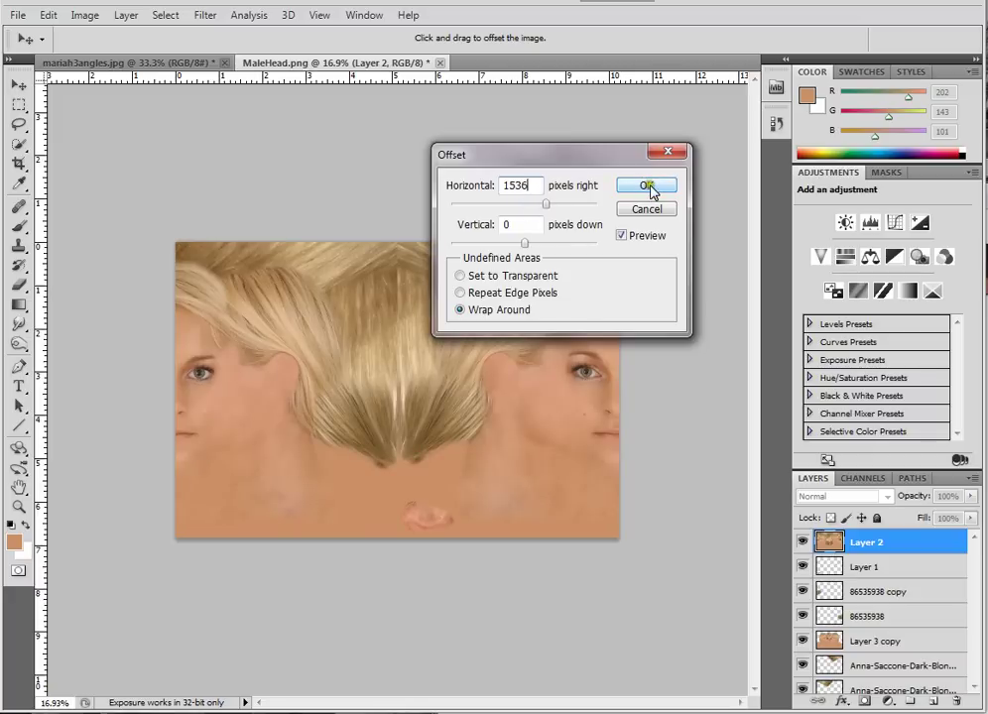
click(647, 187)
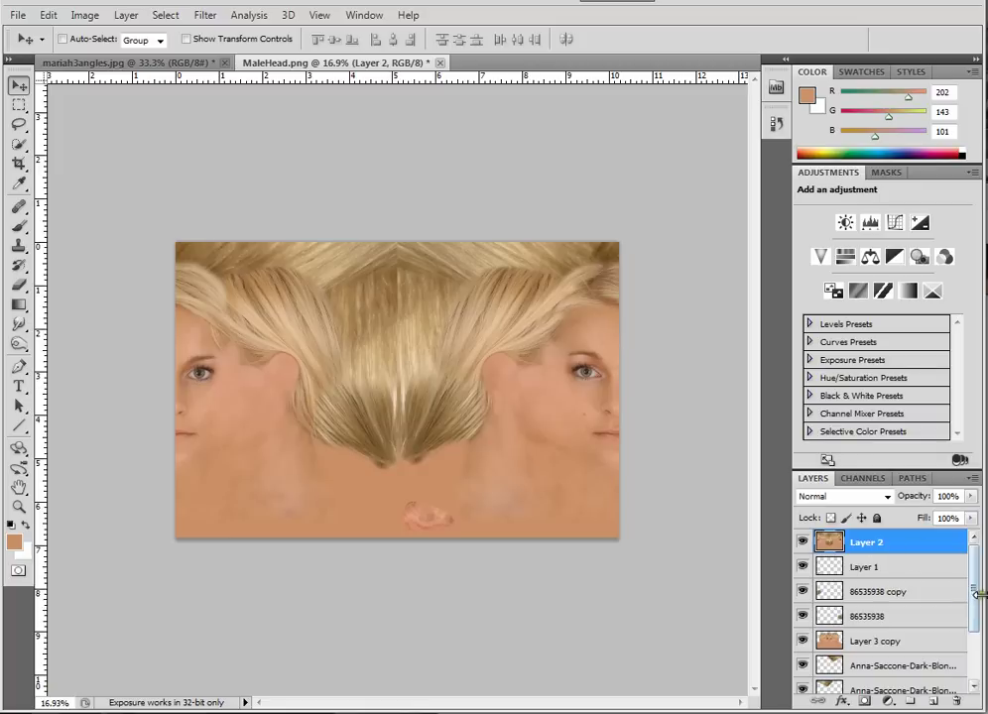
Step: Move the lowest dark blonde hair layer above Layer 2 in the stack and position its hair over the texture's central seam
drag(974, 597, 961, 654)
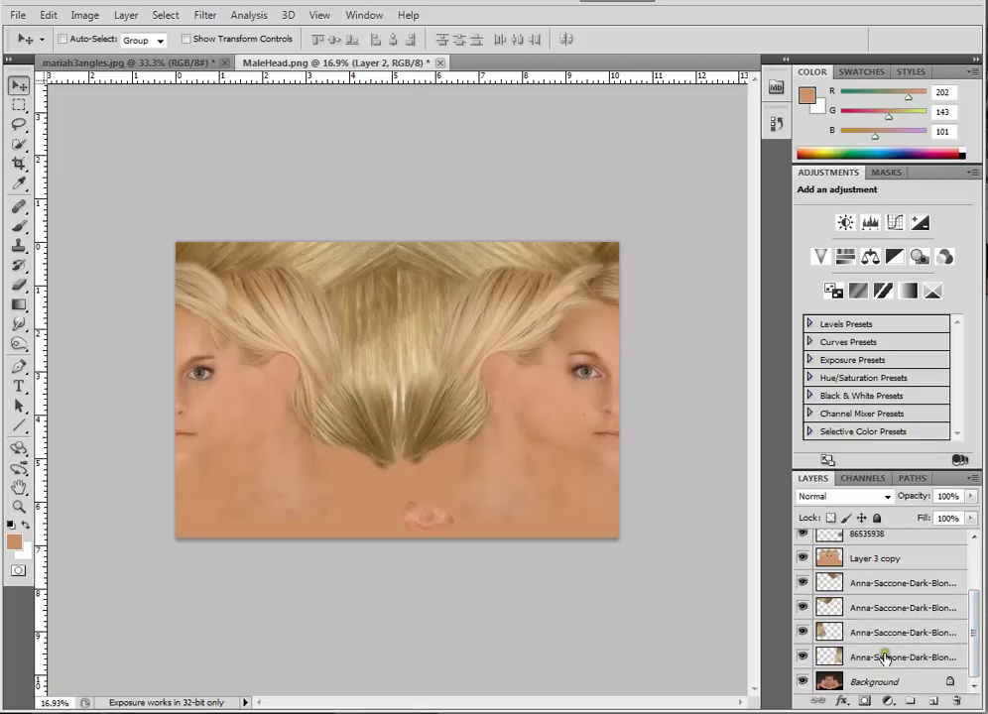
click(887, 656)
drag(897, 658, 864, 563)
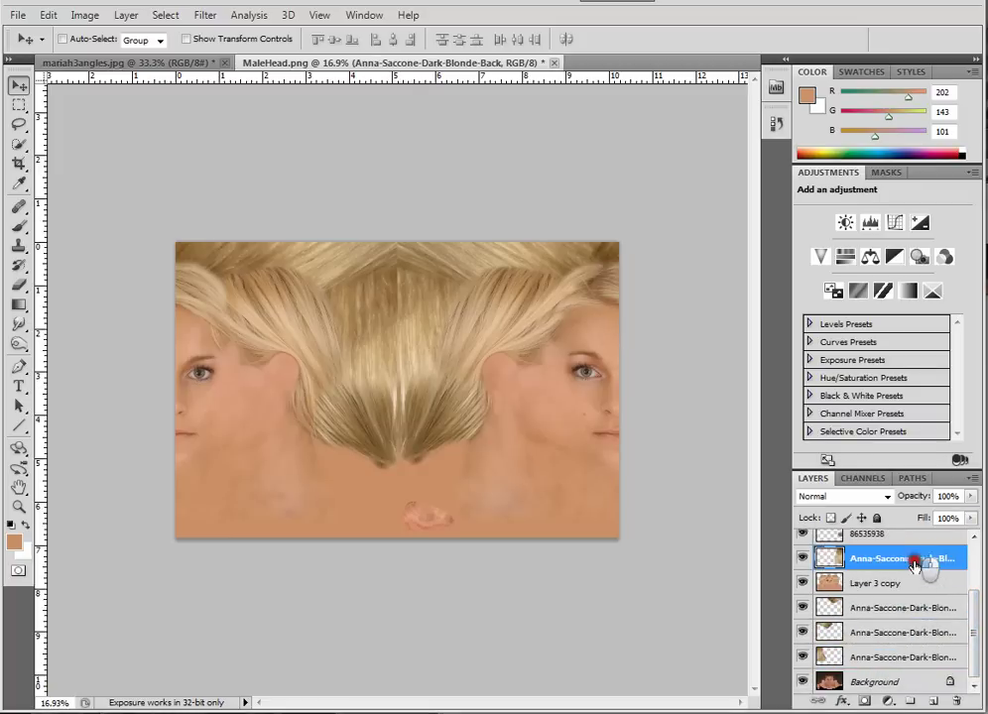
double_click(850, 172)
double_click(813, 73)
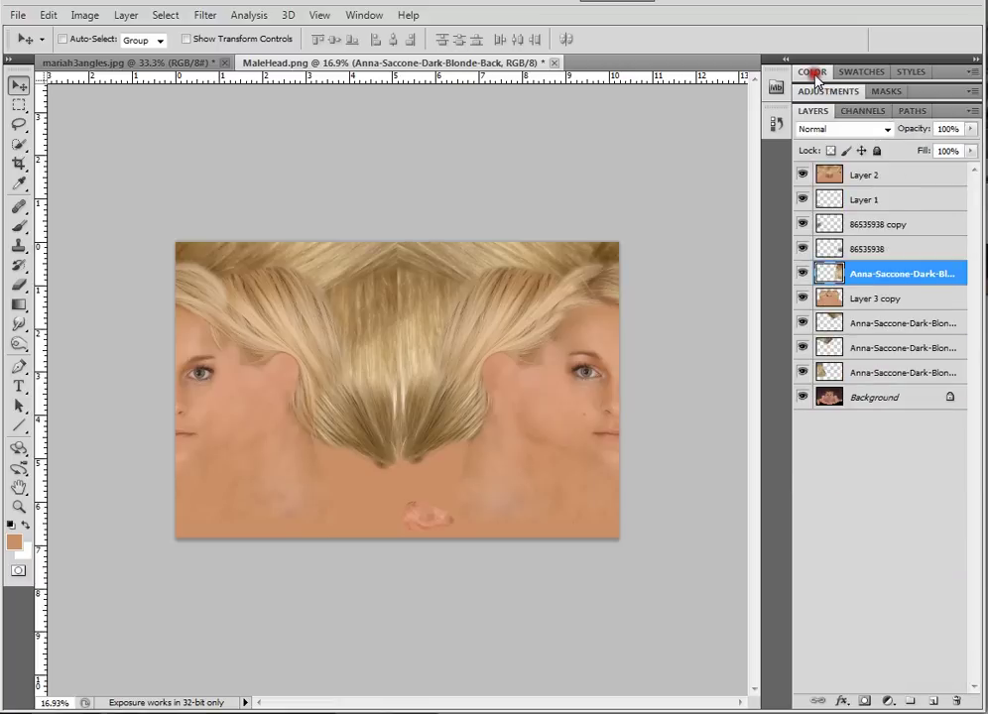
drag(886, 280, 881, 171)
mouse_move(573, 325)
mouse_down()
mouse_move(375, 330)
mouse_move(365, 317)
mouse_move(351, 323)
mouse_move(365, 342)
mouse_move(354, 281)
mouse_move(377, 213)
mouse_move(363, 289)
mouse_move(346, 304)
mouse_up()
Step: Erase the outer and lower edges of the central hair piece with a 250-pixel eraser to blend it into the surrounding hair
key(b)
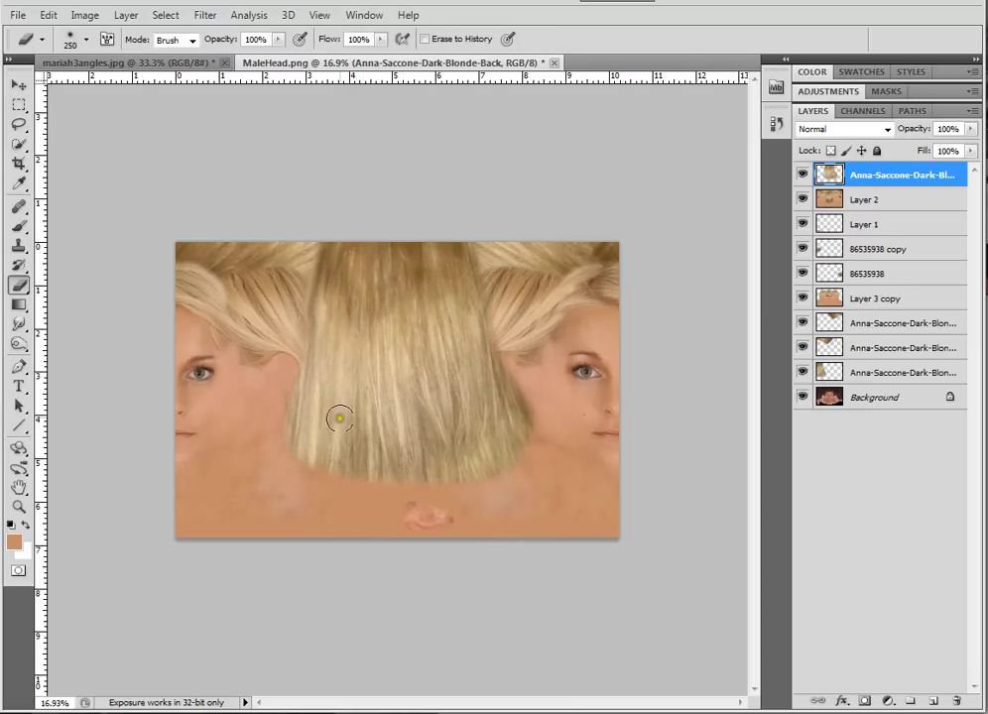
mouse_move(339, 412)
mouse_down()
mouse_move(296, 405)
mouse_move(319, 406)
mouse_move(306, 441)
mouse_move(316, 412)
mouse_move(303, 264)
mouse_move(320, 259)
mouse_move(328, 304)
mouse_move(320, 233)
mouse_move(337, 469)
mouse_move(348, 452)
mouse_move(368, 469)
mouse_move(348, 434)
mouse_move(408, 487)
mouse_move(522, 430)
mouse_move(490, 435)
mouse_move(467, 262)
mouse_move(466, 286)
mouse_move(458, 255)
mouse_move(378, 229)
mouse_move(322, 243)
mouse_move(330, 221)
mouse_up()
mouse_move(490, 378)
mouse_down()
mouse_move(462, 361)
mouse_move(479, 397)
mouse_move(473, 440)
mouse_move(479, 422)
mouse_move(460, 461)
mouse_move(471, 408)
mouse_move(426, 481)
mouse_move(379, 487)
mouse_move(434, 454)
mouse_move(386, 485)
mouse_up()
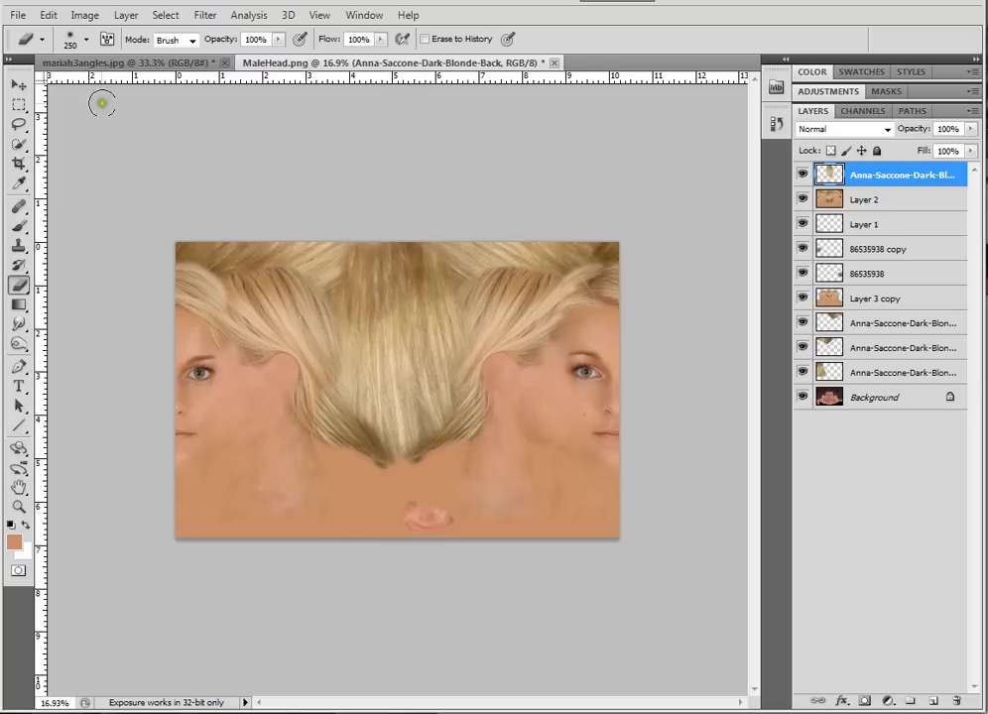
click(19, 83)
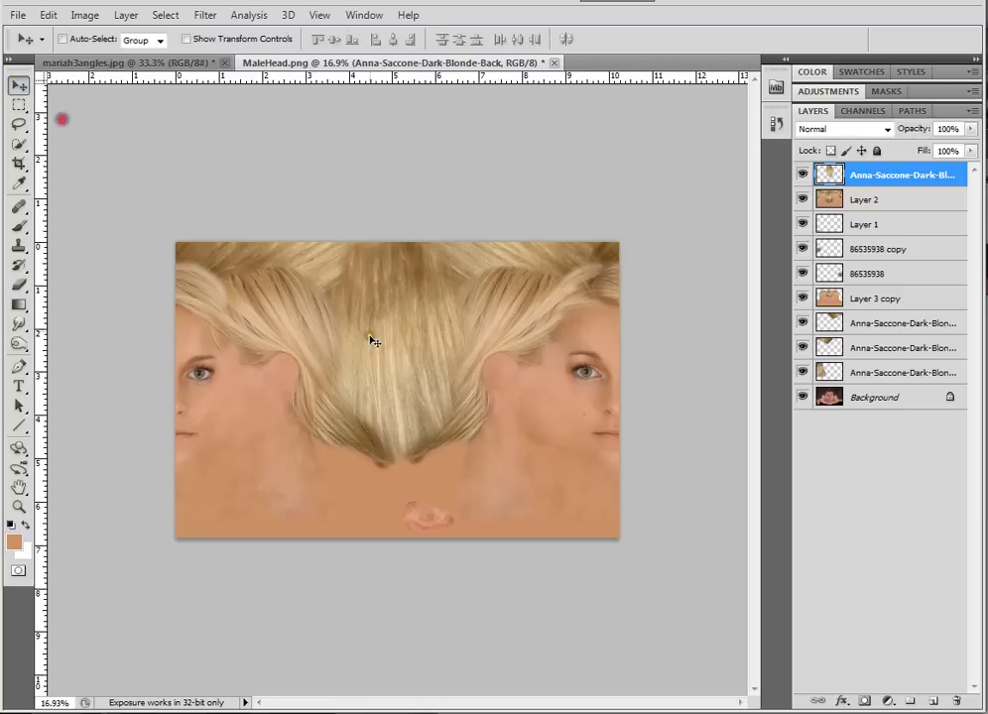
scroll(392, 313, up, 3)
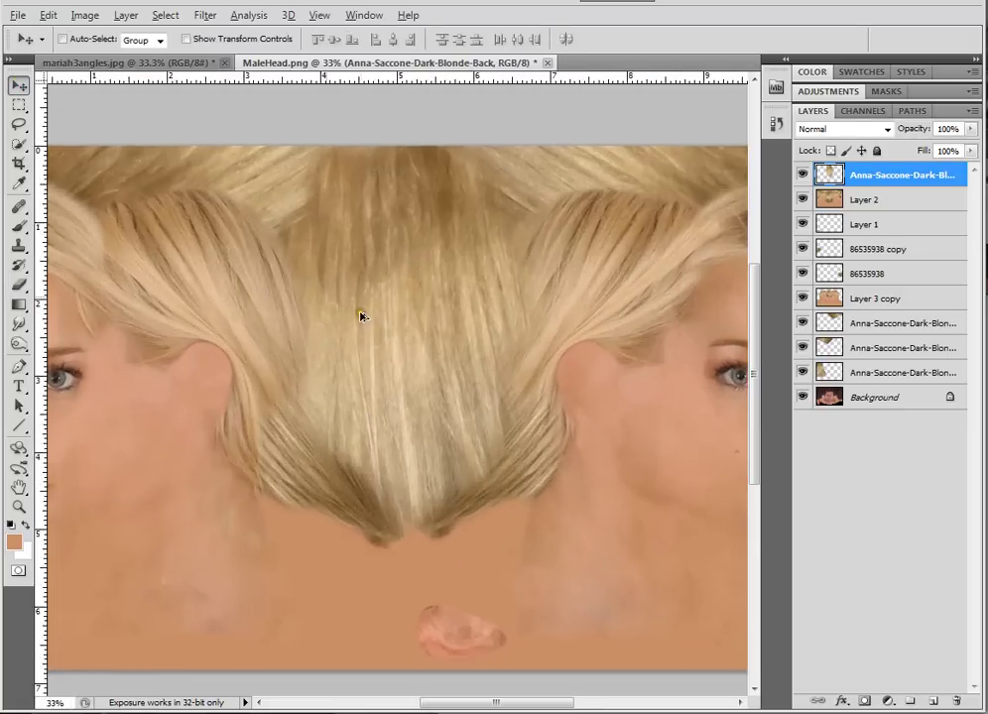
Step: Reposition the central hair piece slightly higher over the seam at the back of the head
scroll(367, 337, down, 2)
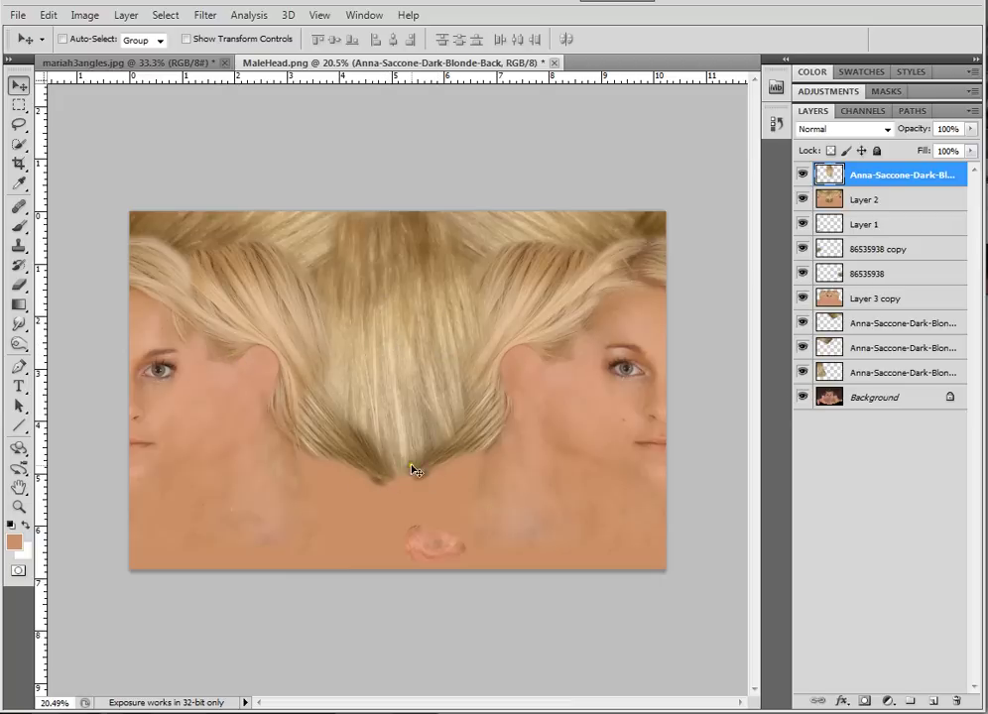
scroll(399, 453, up, 2)
drag(398, 419, 390, 395)
scroll(450, 422, down, 4)
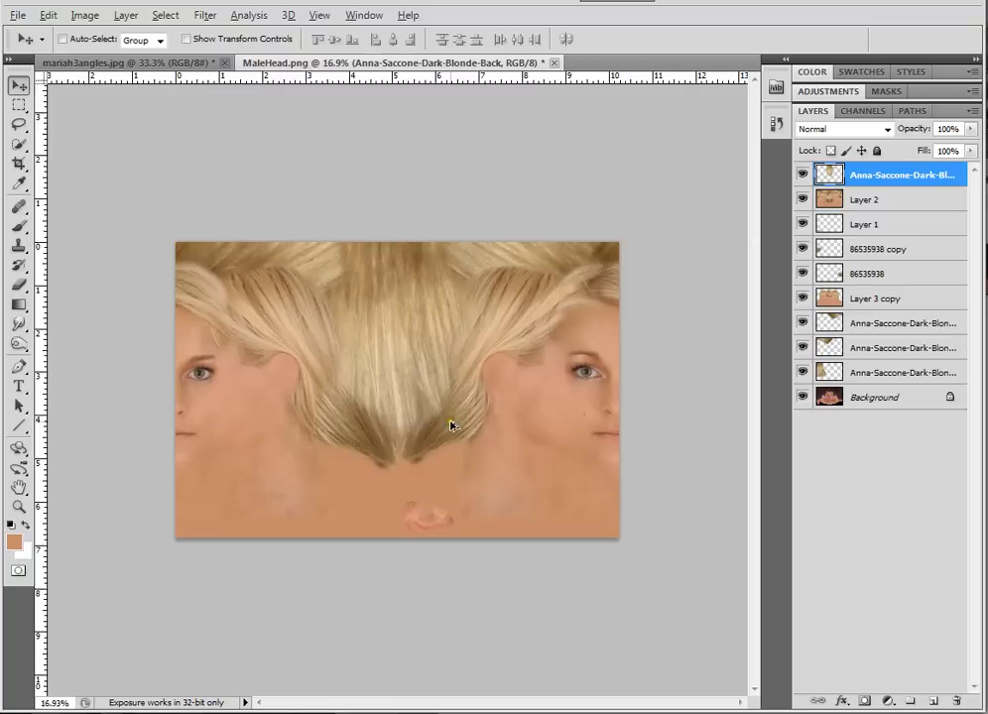
Step: Merge a copy of the central hair layer and Layer 2 into a new layer and repeat the last Offset filter on it
shift+click(897, 200)
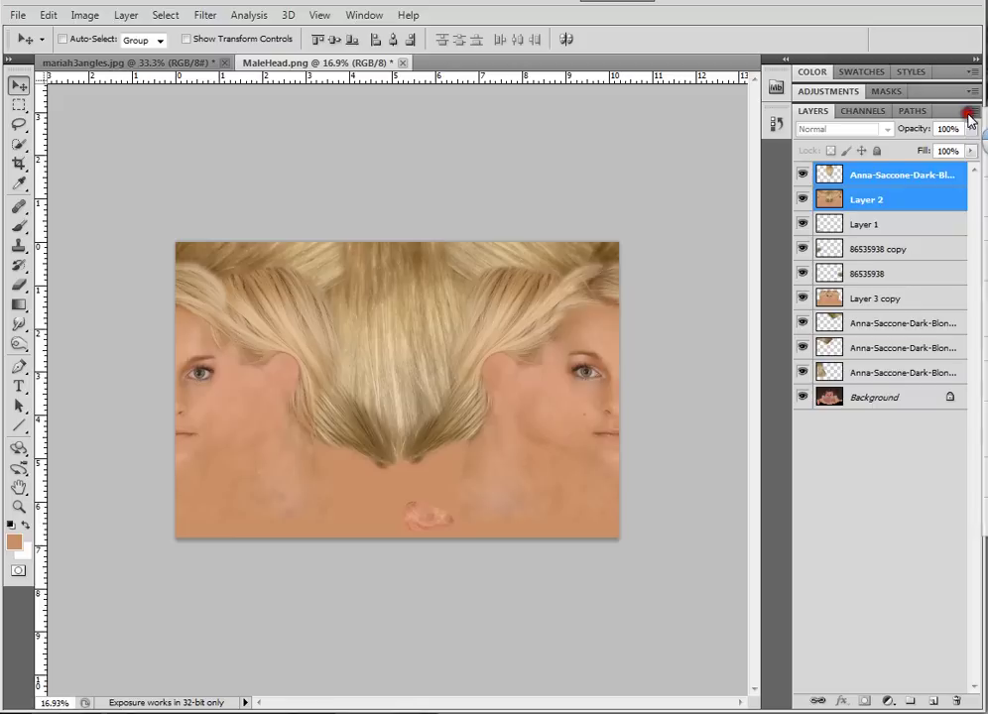
key(ctrl+alt+e)
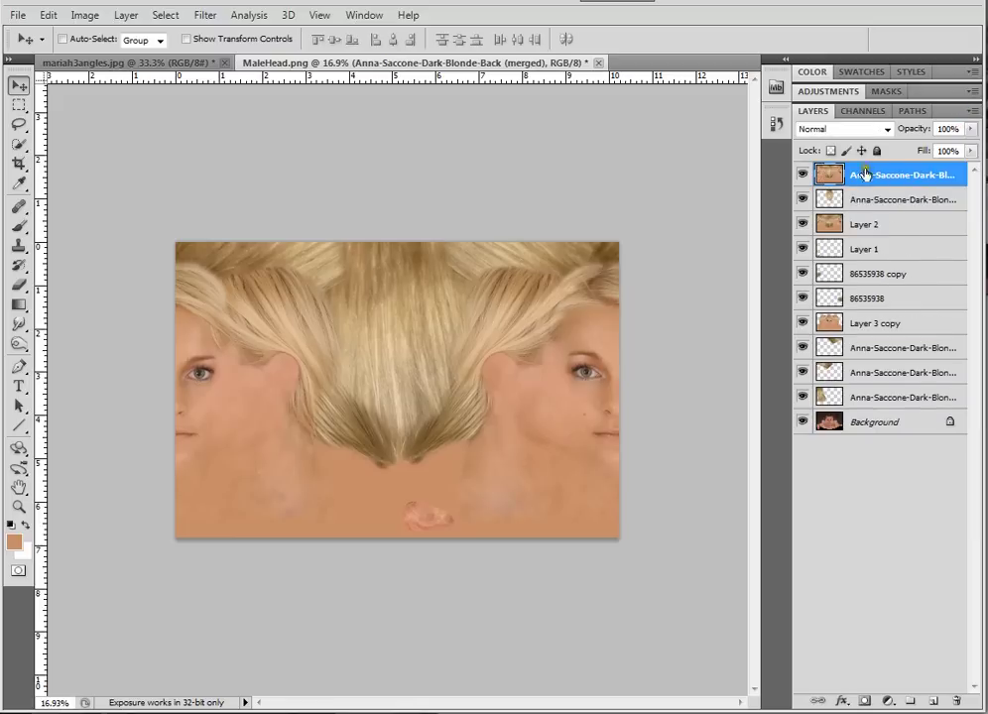
click(802, 199)
click(802, 200)
click(204, 15)
click(218, 33)
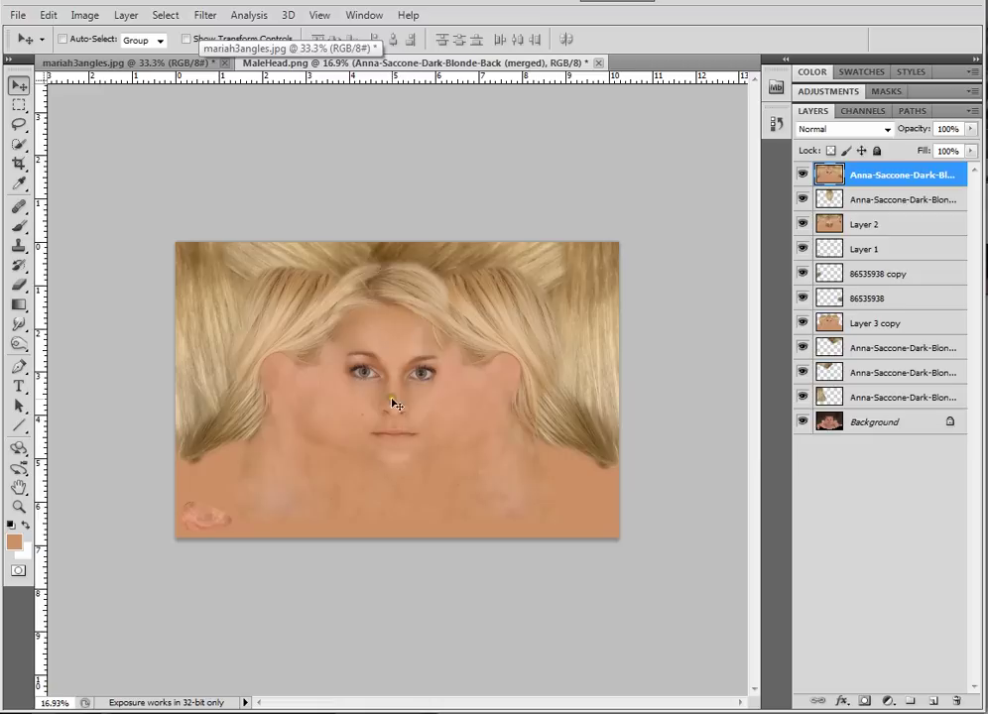
Step: Hide every layer between the merged layer and Background, and compare the merged texture with the original
drag(805, 203, 804, 399)
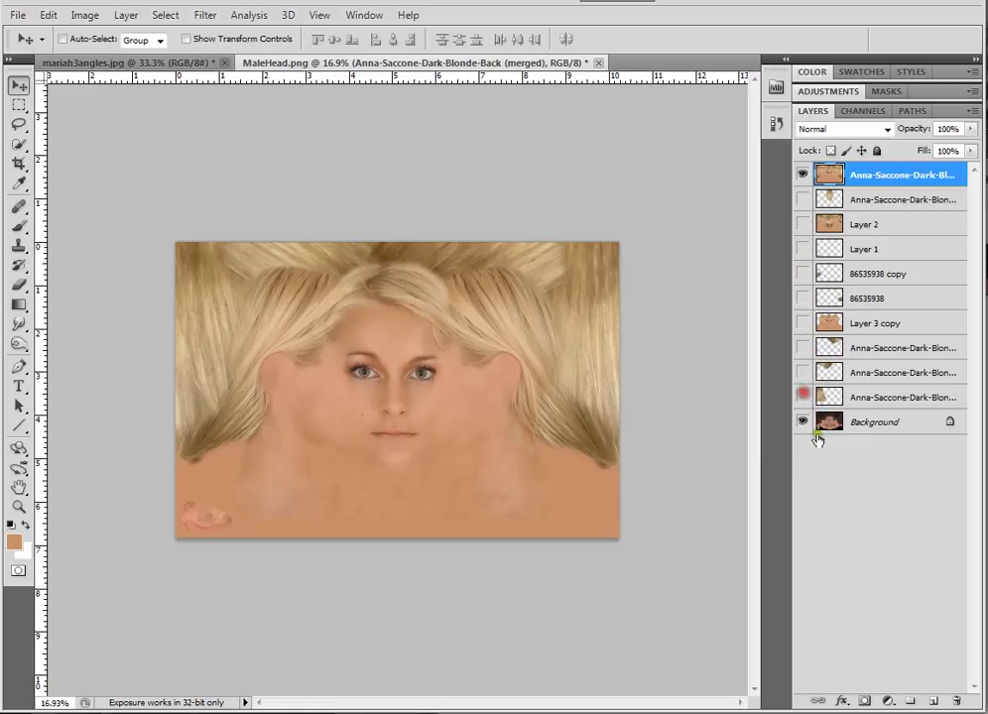
click(802, 175)
click(802, 175)
click(802, 175)
click(802, 176)
click(803, 175)
click(802, 175)
Step: Examine the merged face and hair texture at different magnifications
scroll(407, 364, up, 4)
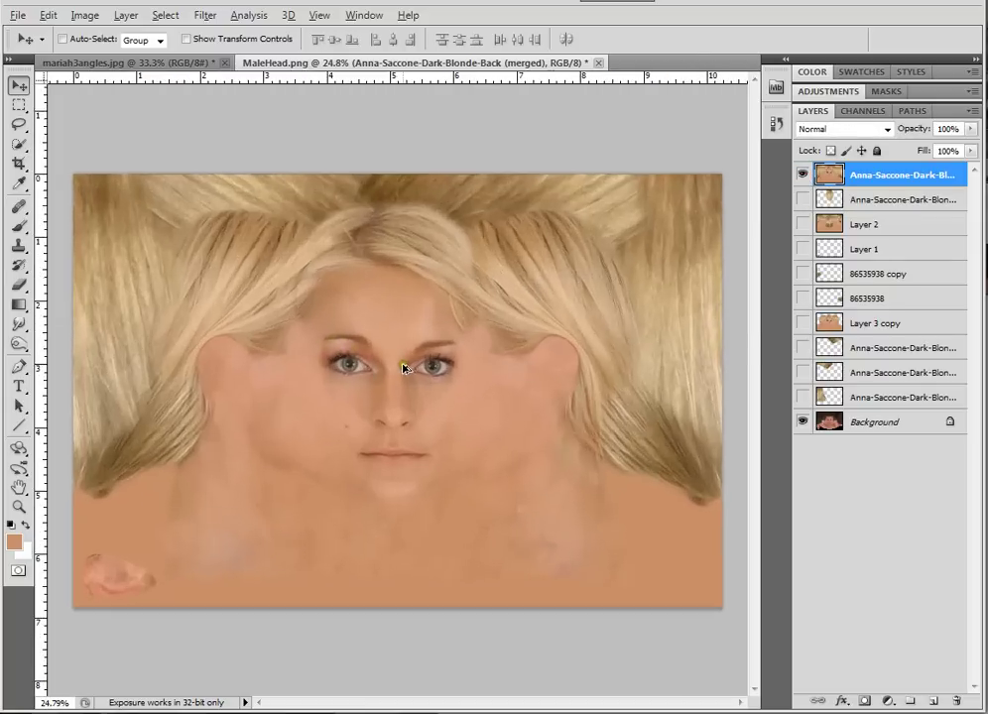
scroll(411, 382, down, 3)
scroll(584, 370, down, 1)
scroll(274, 379, up, 3)
scroll(379, 303, down, 2)
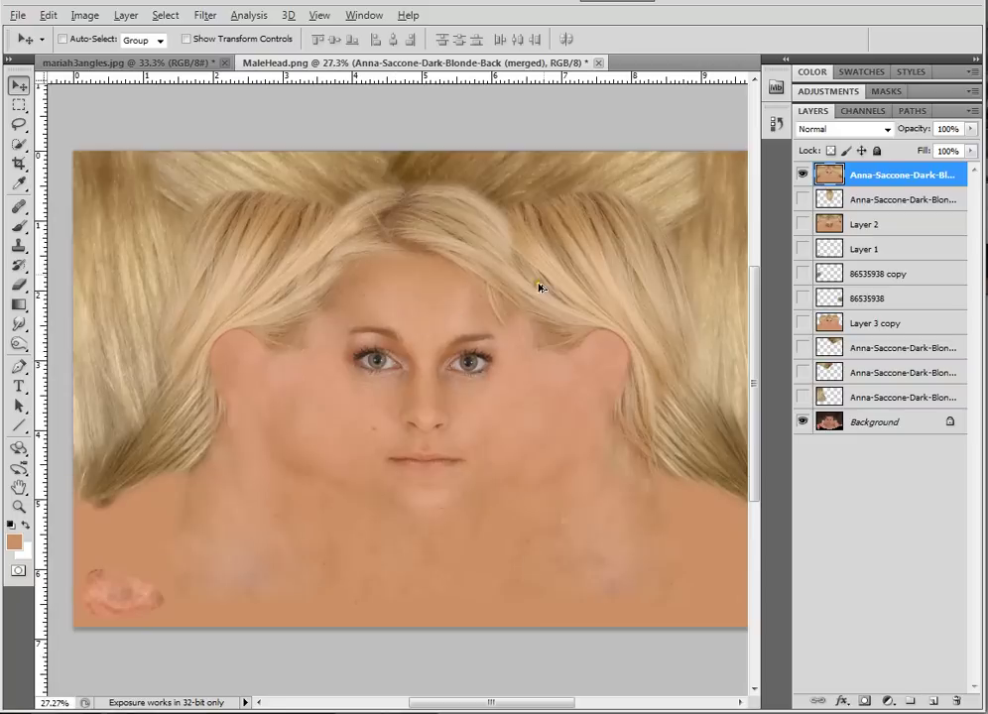
scroll(609, 277, down, 1)
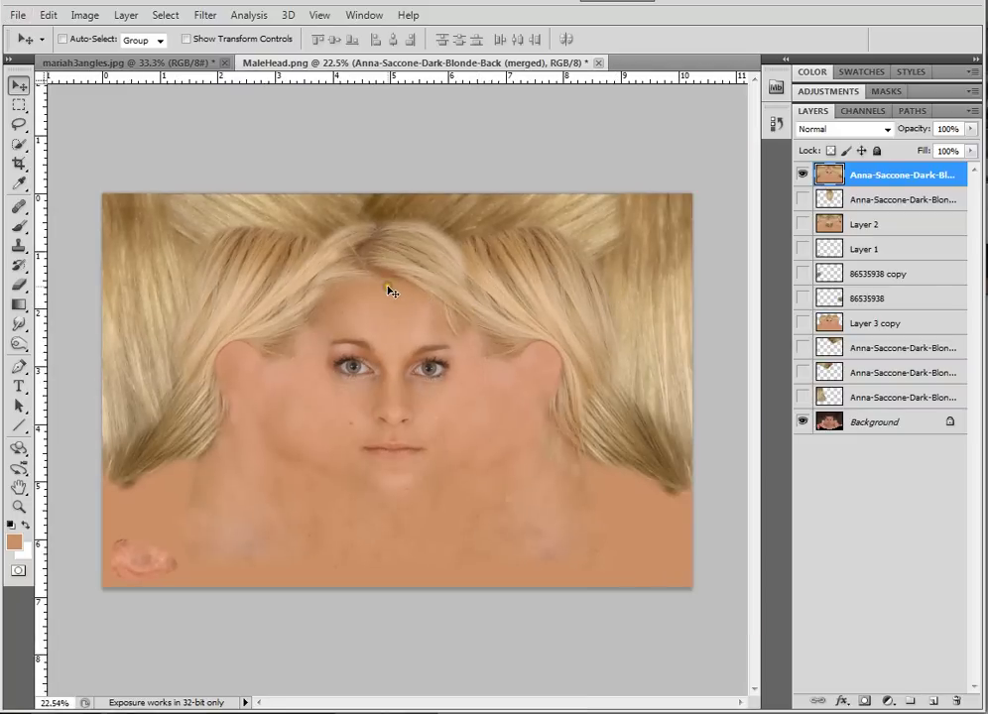
scroll(382, 286, up, 1)
scroll(395, 306, down, 1)
scroll(415, 338, up, 2)
scroll(429, 255, down, 1)
scroll(429, 255, down, 1)
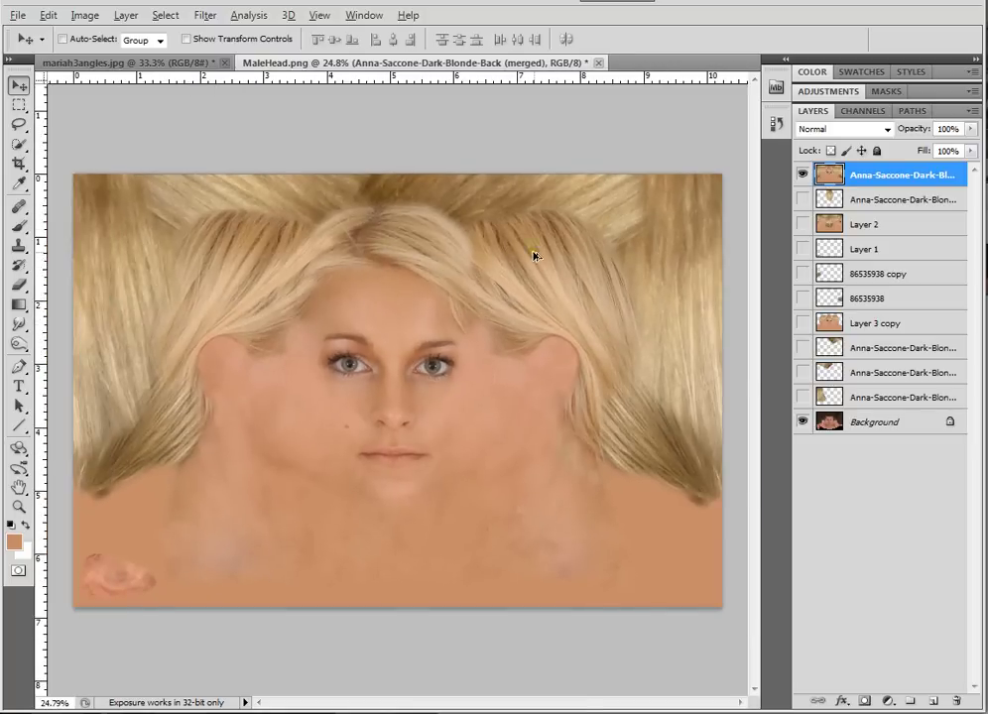
scroll(595, 246, up, 1)
scroll(448, 244, down, 1)
scroll(377, 238, down, 1)
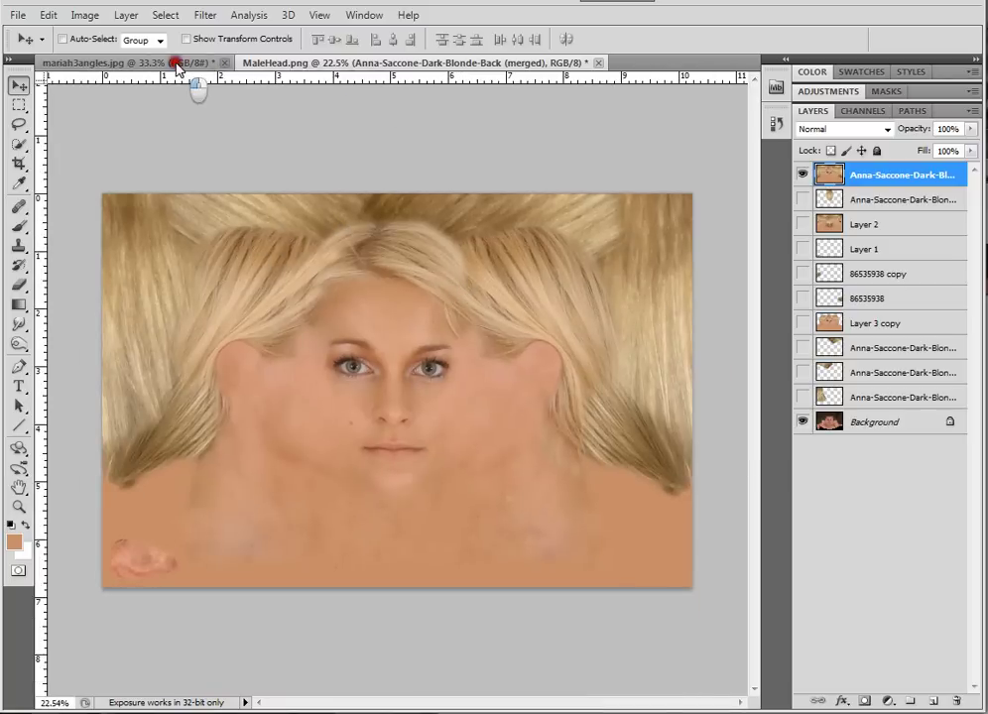
Step: Compare the texture with the three-angle reference photo in mariah3angles.jpg
click(175, 63)
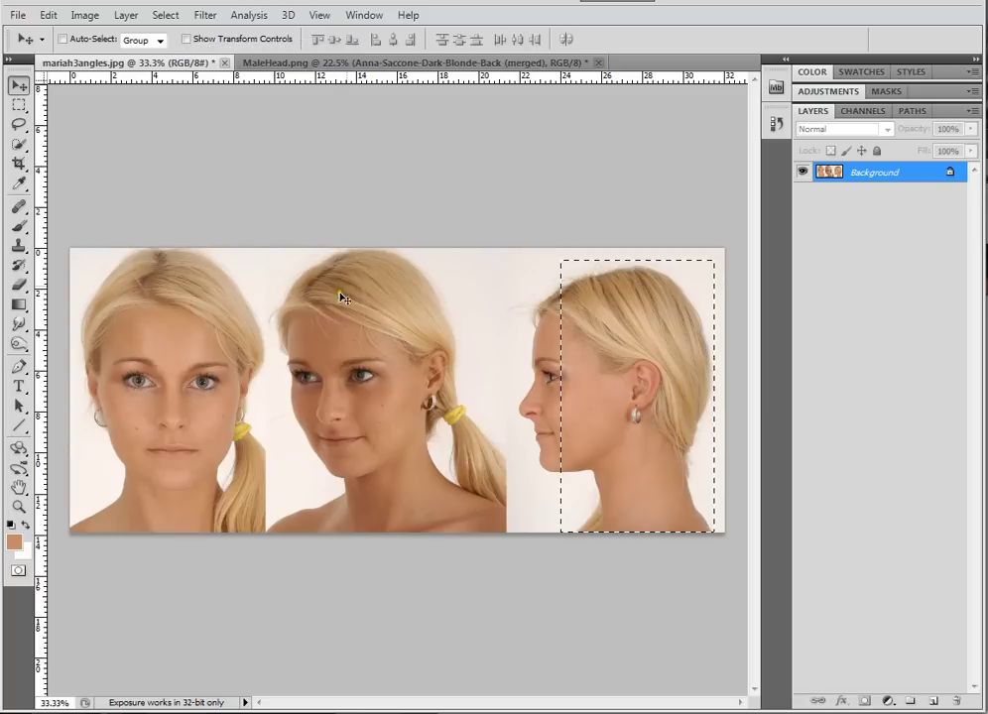
click(403, 61)
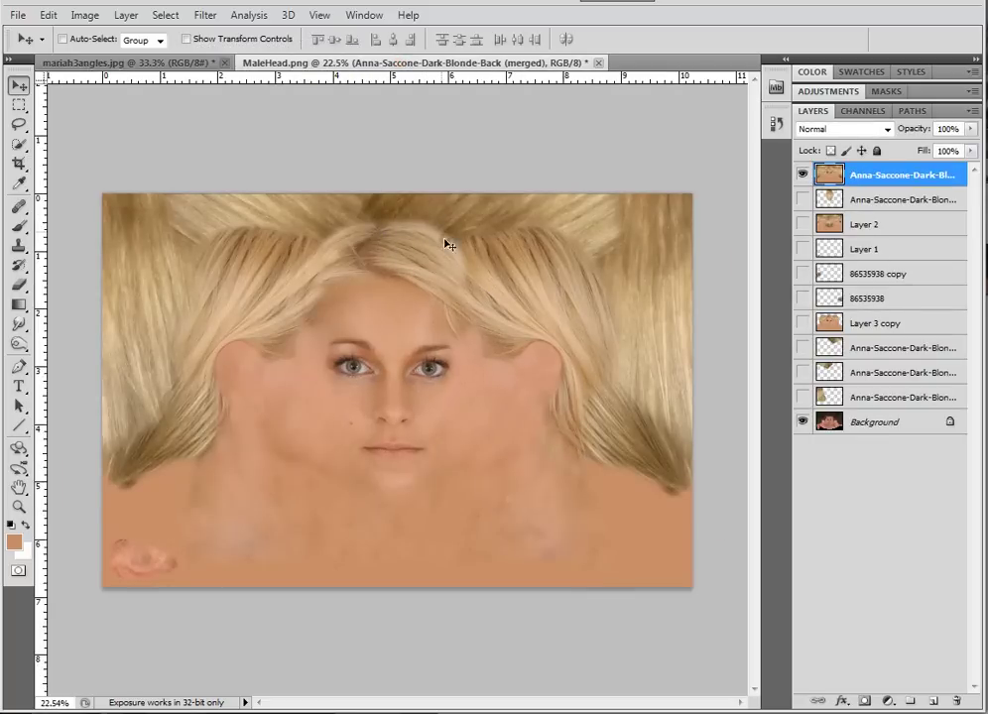
click(134, 62)
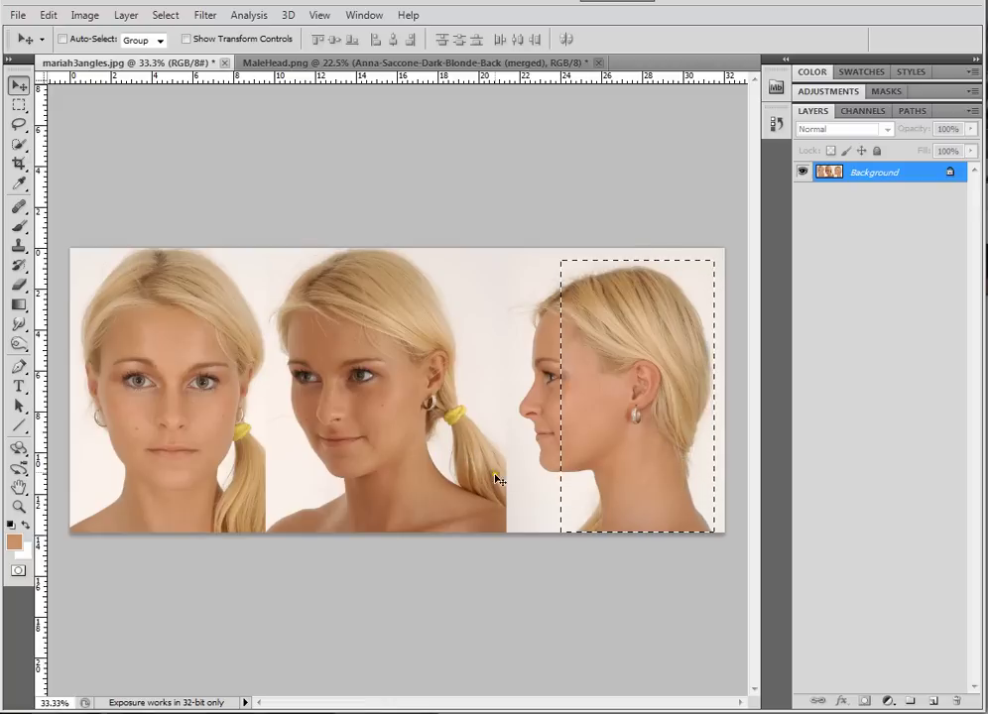
click(255, 62)
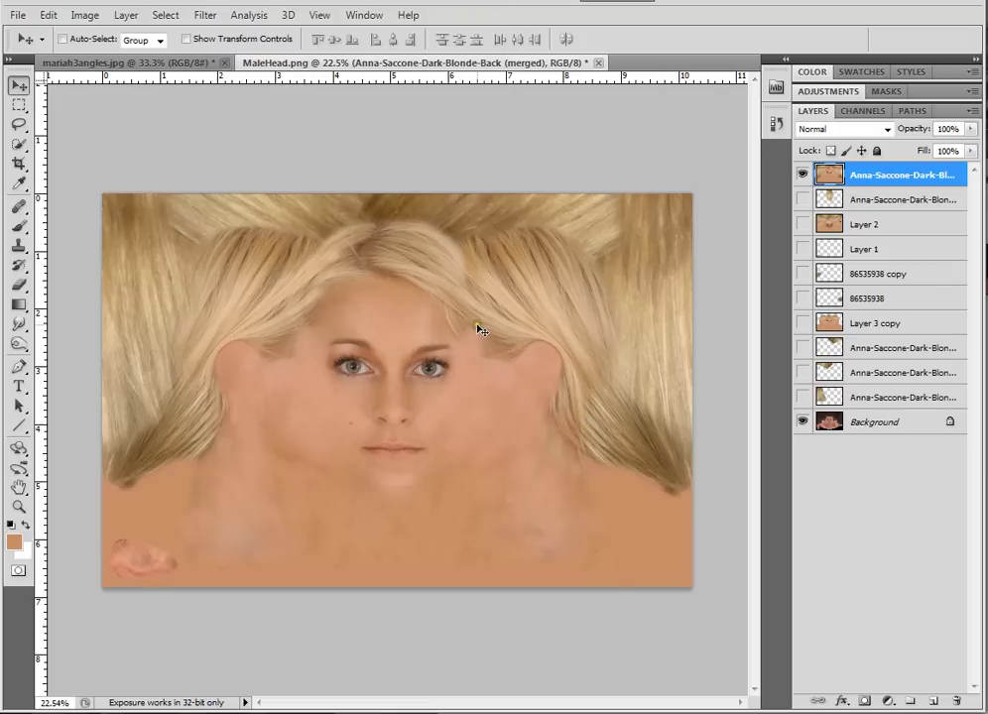
Step: Add a Hue/Saturation adjustment layer above the merged layer with the hue set to +67
scroll(417, 363, up, 5)
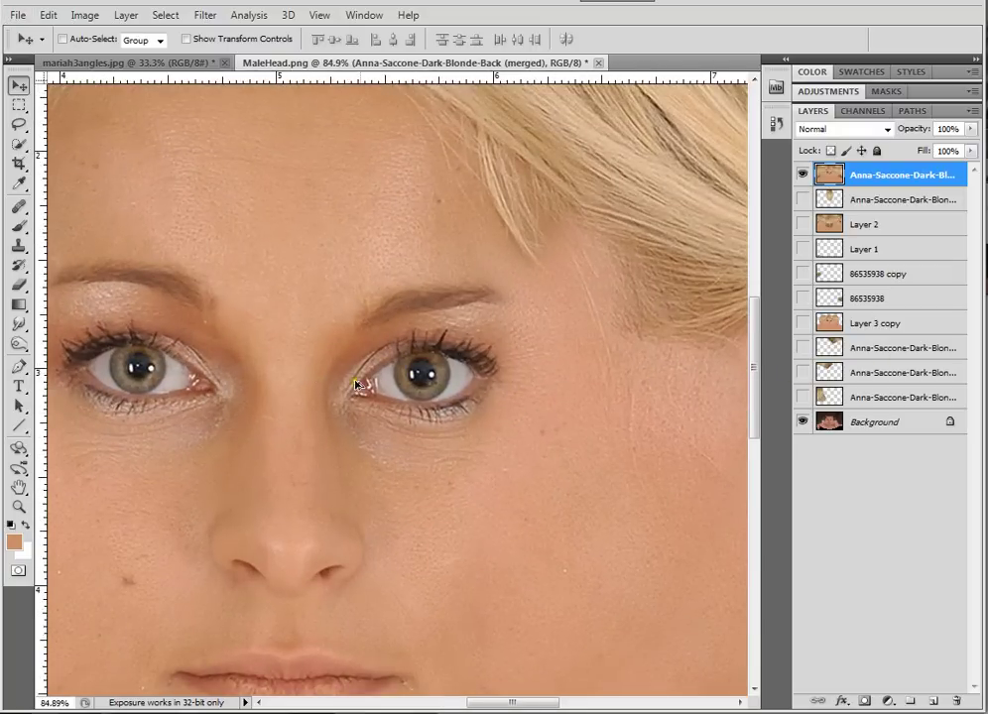
scroll(359, 382, down, 2)
scroll(359, 379, up, 1)
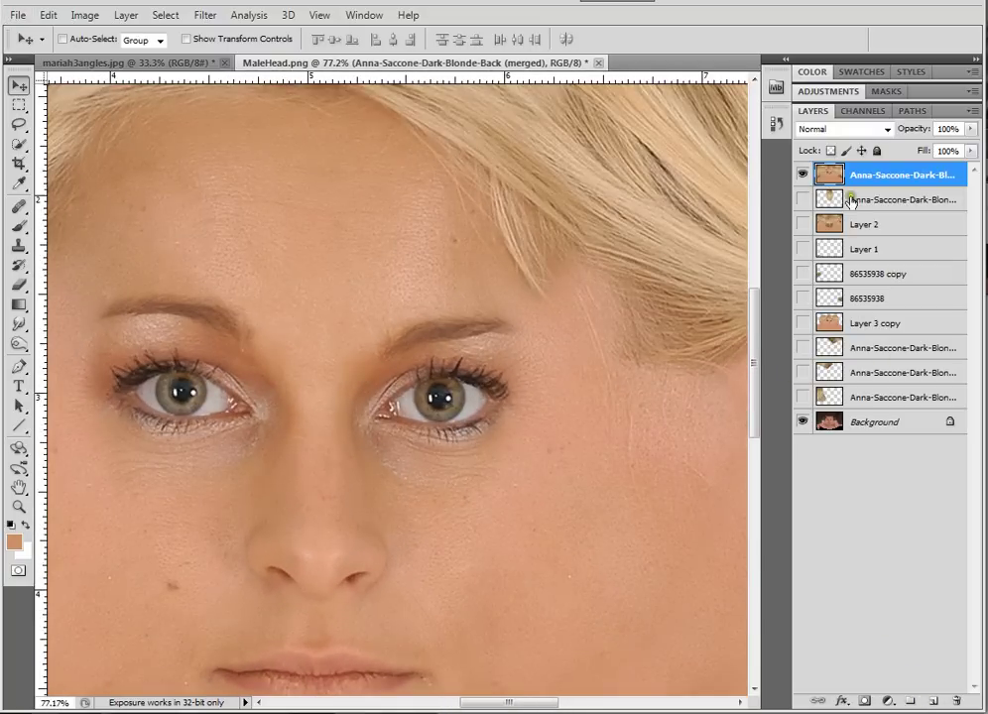
click(886, 701)
click(934, 513)
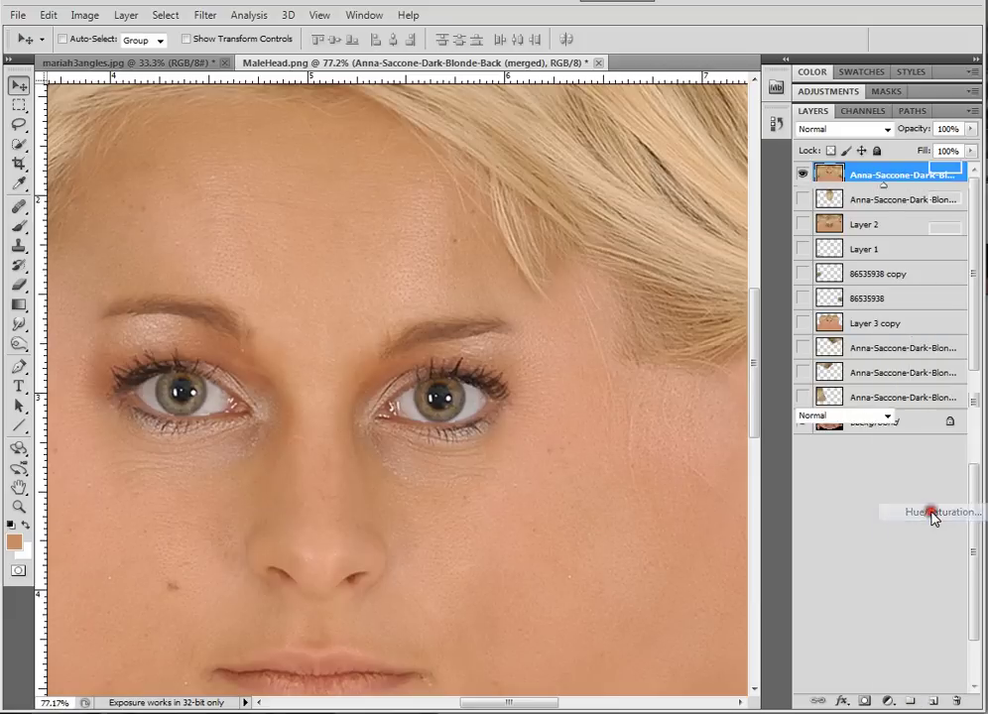
drag(883, 187, 927, 193)
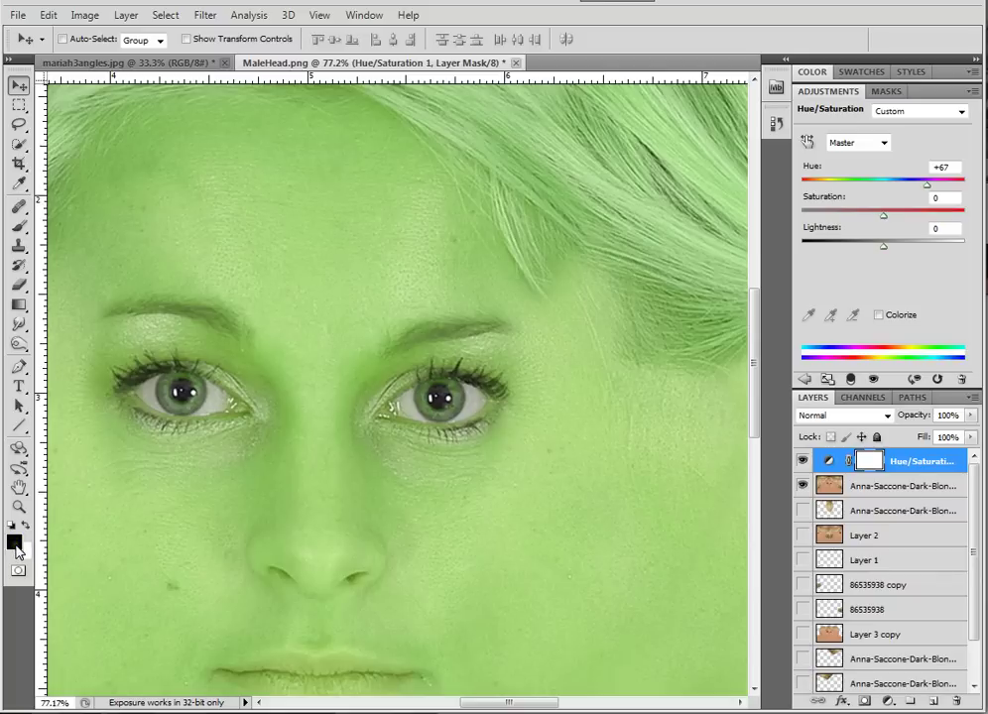
Step: Fill the Hue/Saturation mask with black and paint white over both irises with an 80-pixel brush
key(alt+BackSpace)
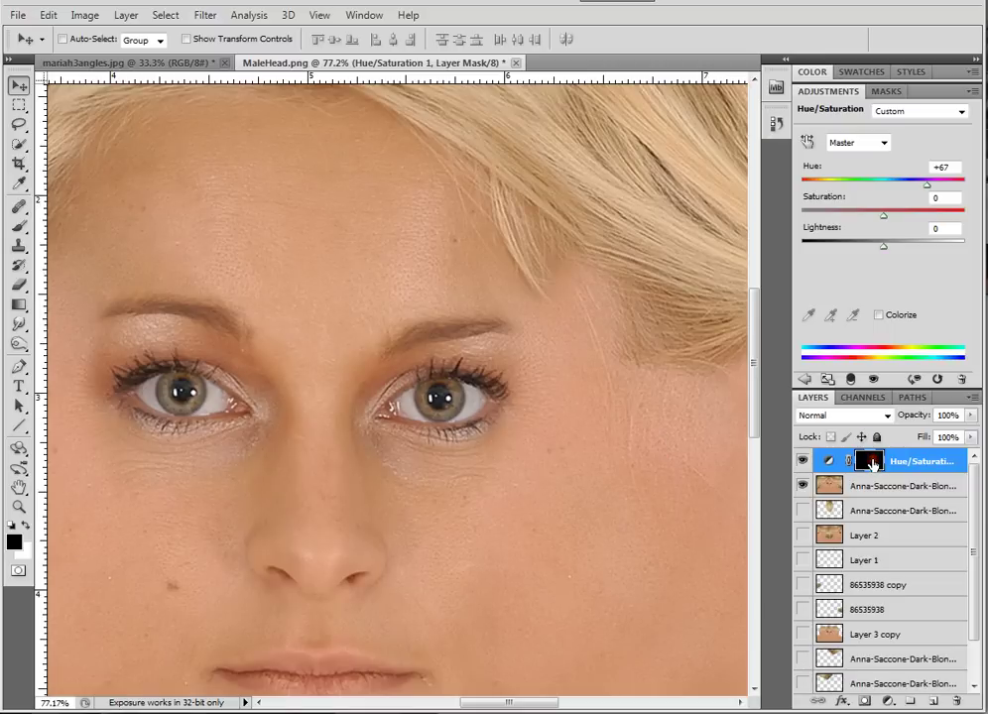
click(27, 527)
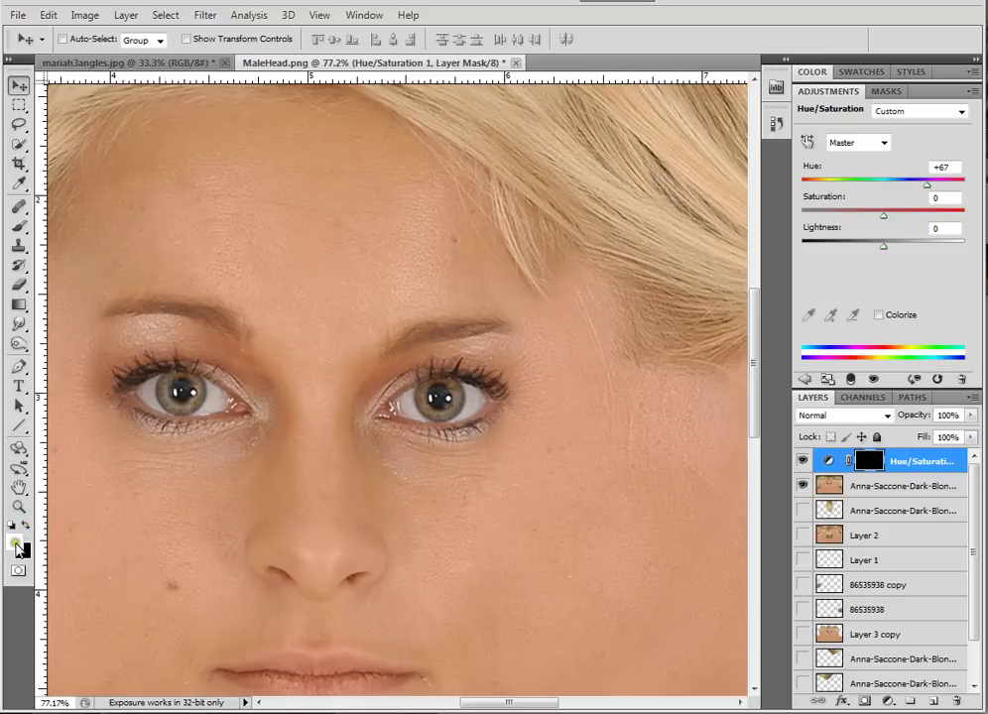
click(18, 228)
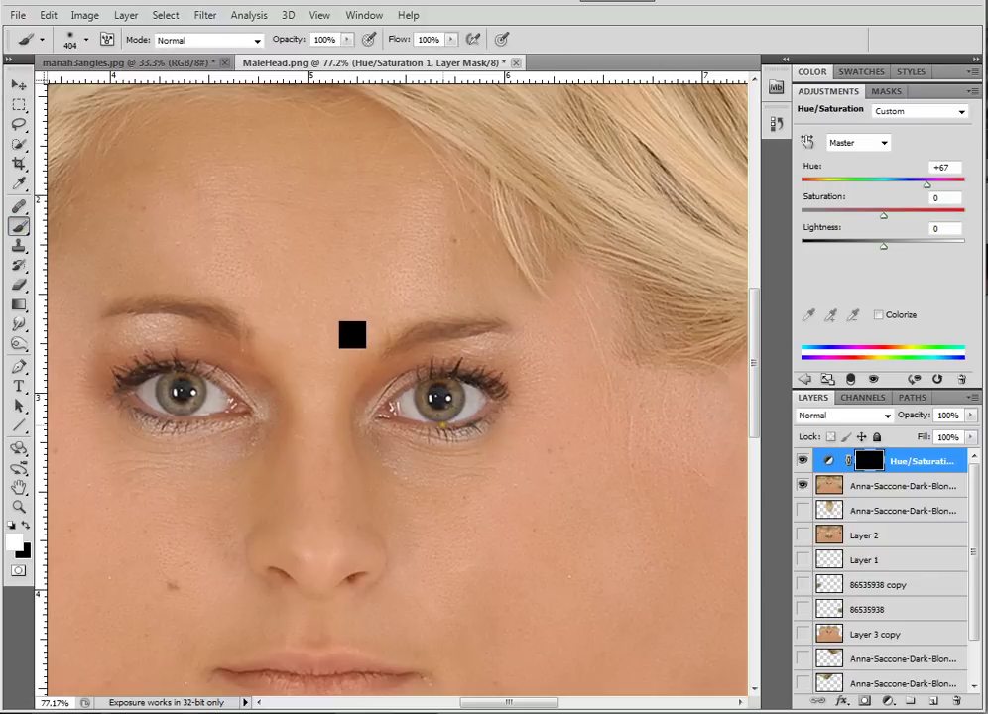
key(bracketleft)
key(bracketleft)
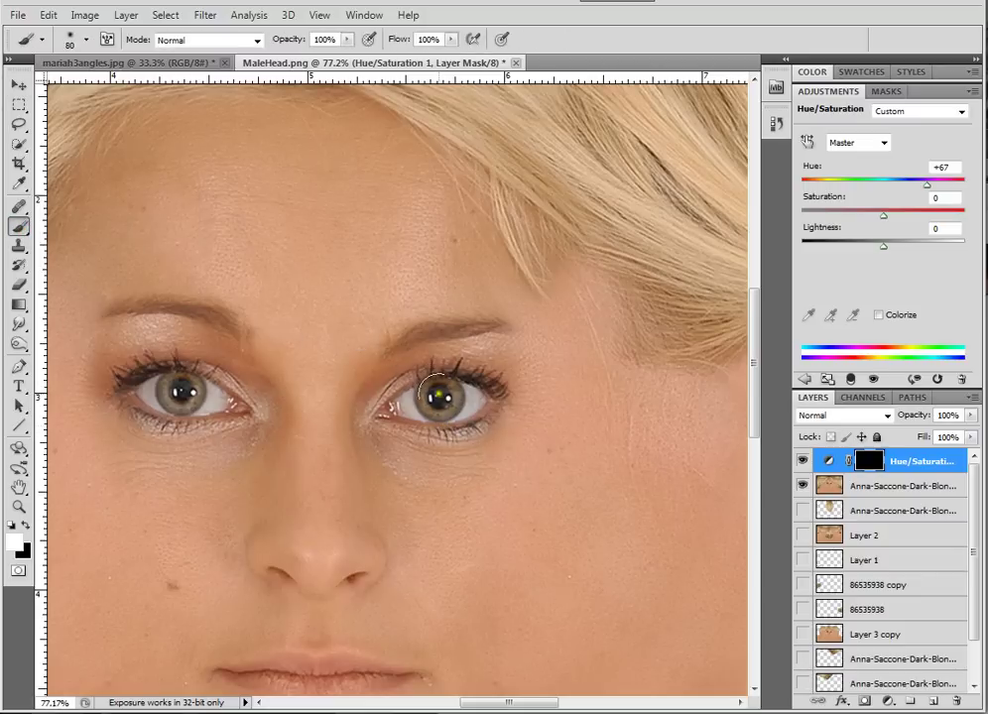
mouse_move(436, 392)
mouse_down()
mouse_move(424, 374)
mouse_move(441, 396)
mouse_up()
drag(174, 387, 187, 390)
click(188, 393)
Step: Set the Hue/Saturation adjustment's hue to +152 to recolour the irises
scroll(496, 489, down, 4)
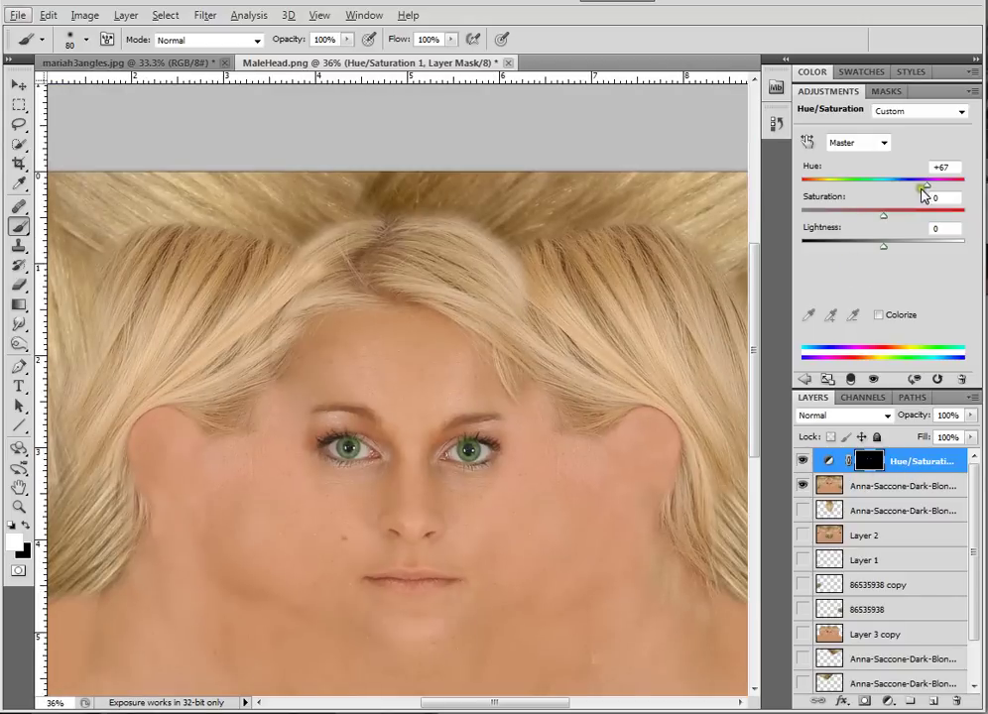
drag(922, 190, 957, 211)
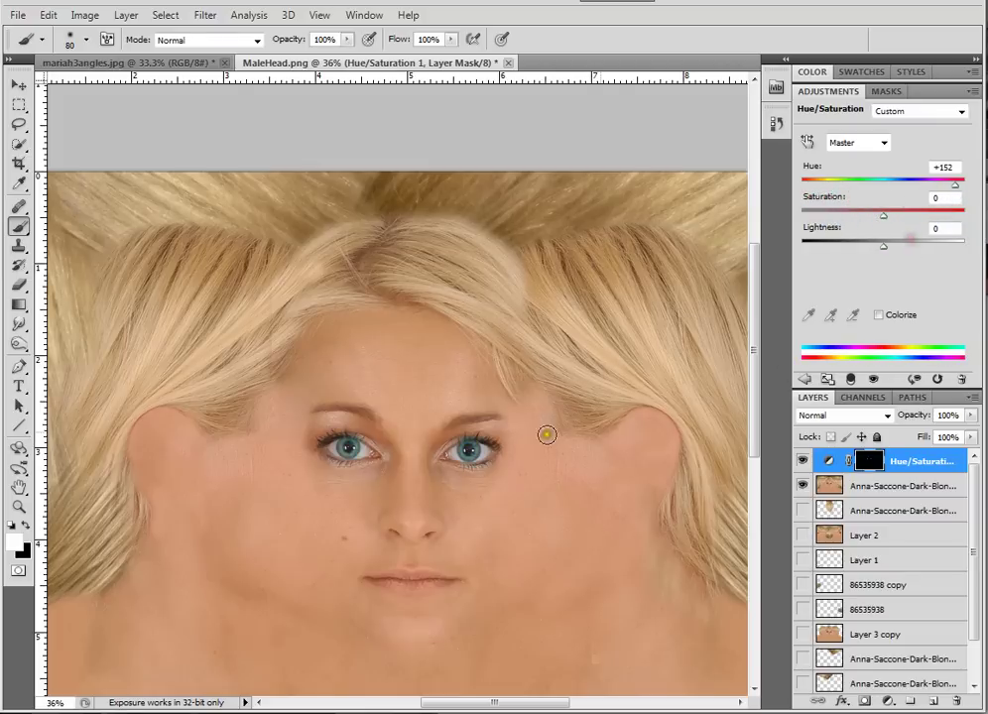
drag(753, 412, 752, 437)
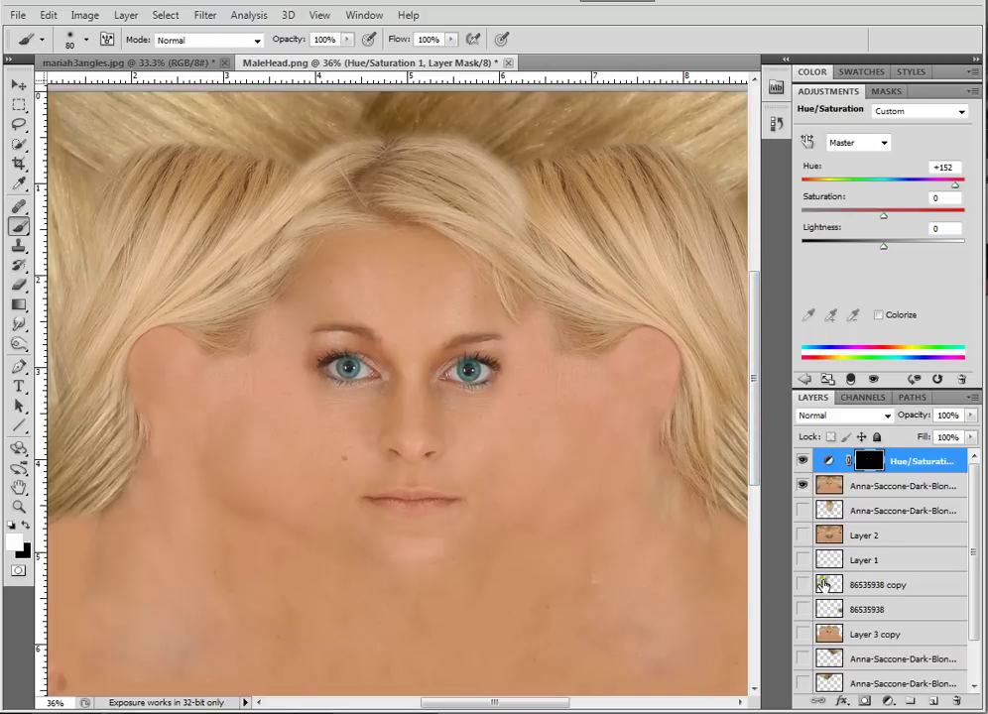
Step: Remove both nostrils on the merged layer with a 30-pixel Healing Brush, sampling skin from the nose
click(902, 486)
scroll(402, 456, up, 6)
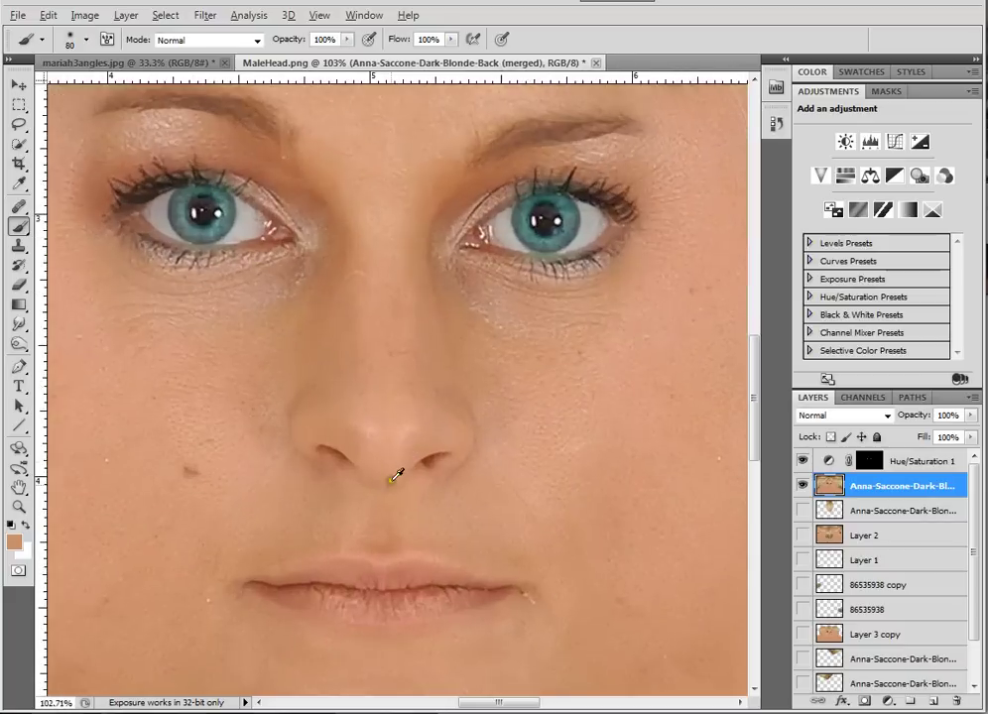
scroll(395, 476, down, 1)
scroll(364, 463, up, 2)
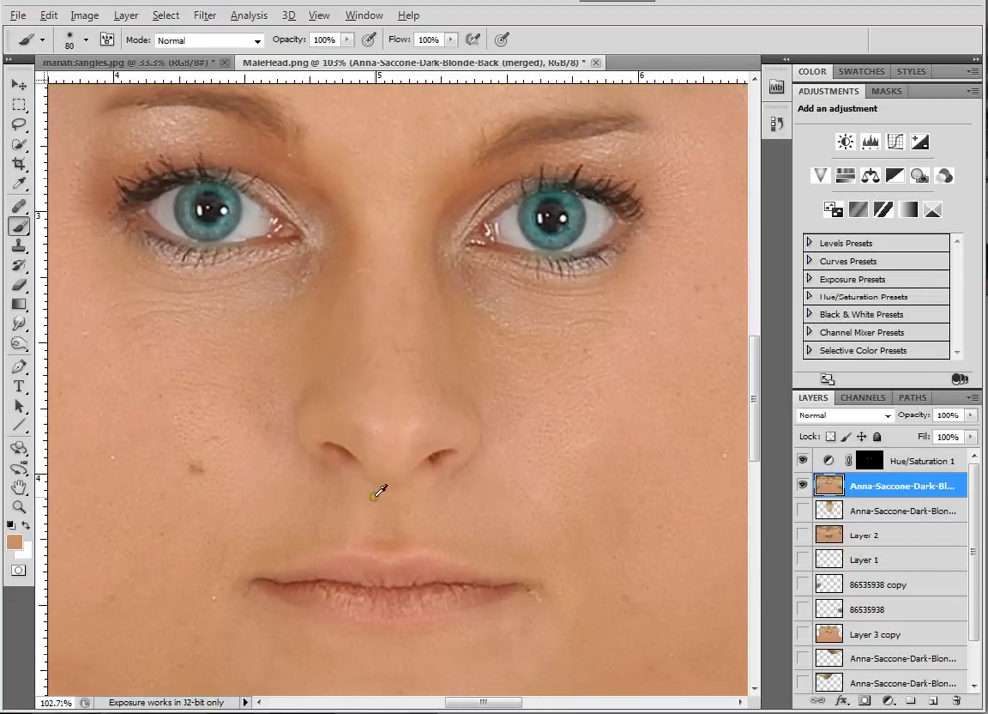
scroll(359, 458, up, 1)
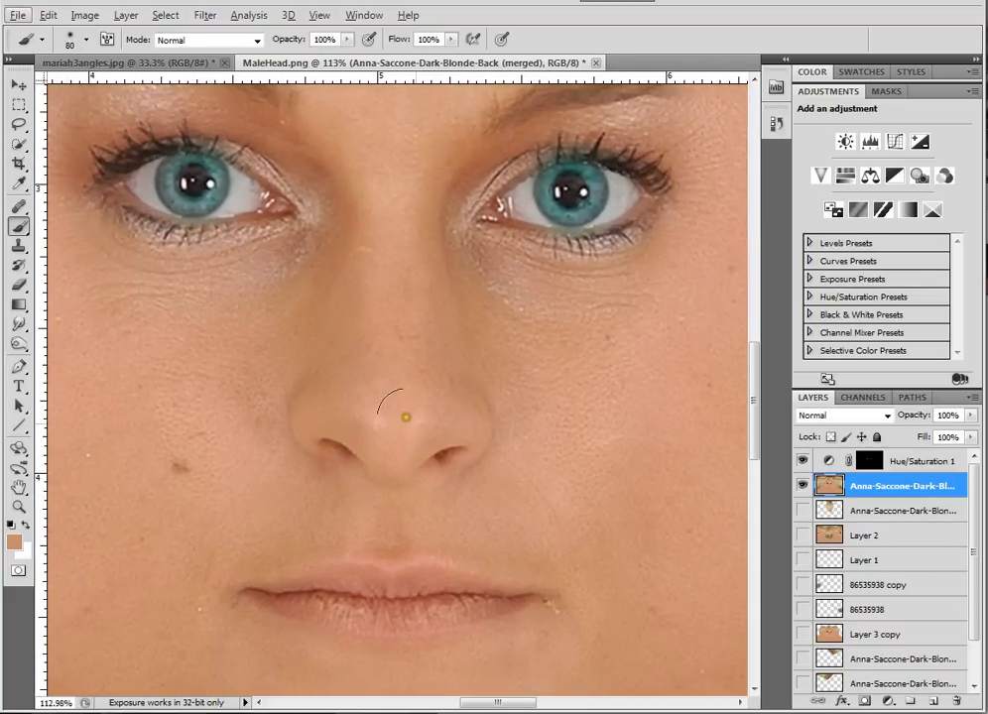
key(j)
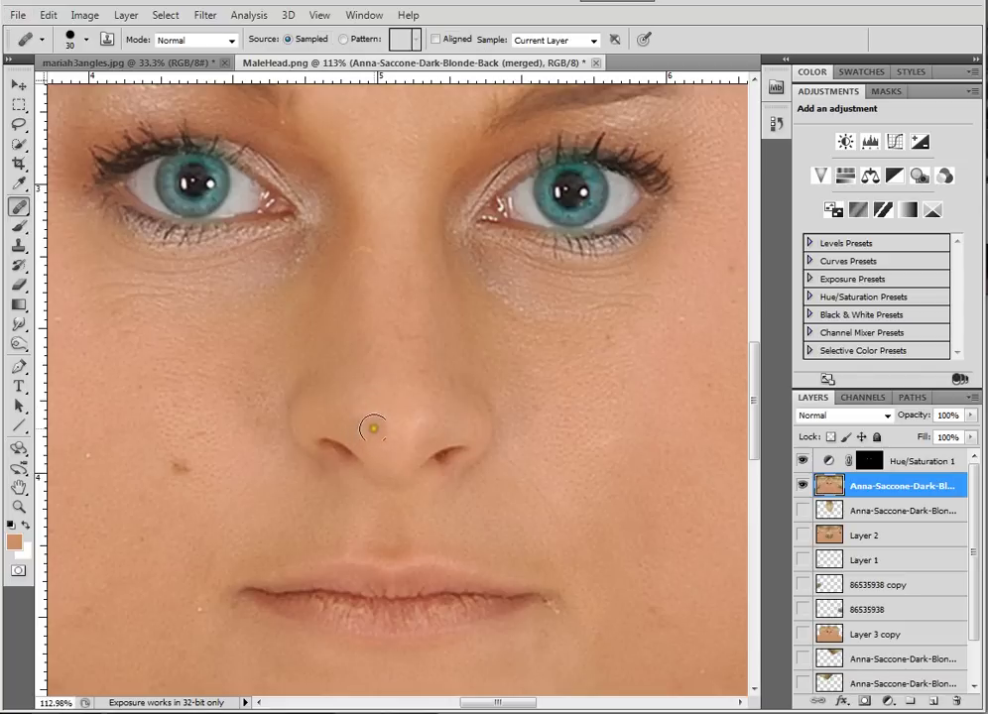
alt+click(337, 411)
drag(324, 443, 356, 461)
drag(452, 450, 430, 463)
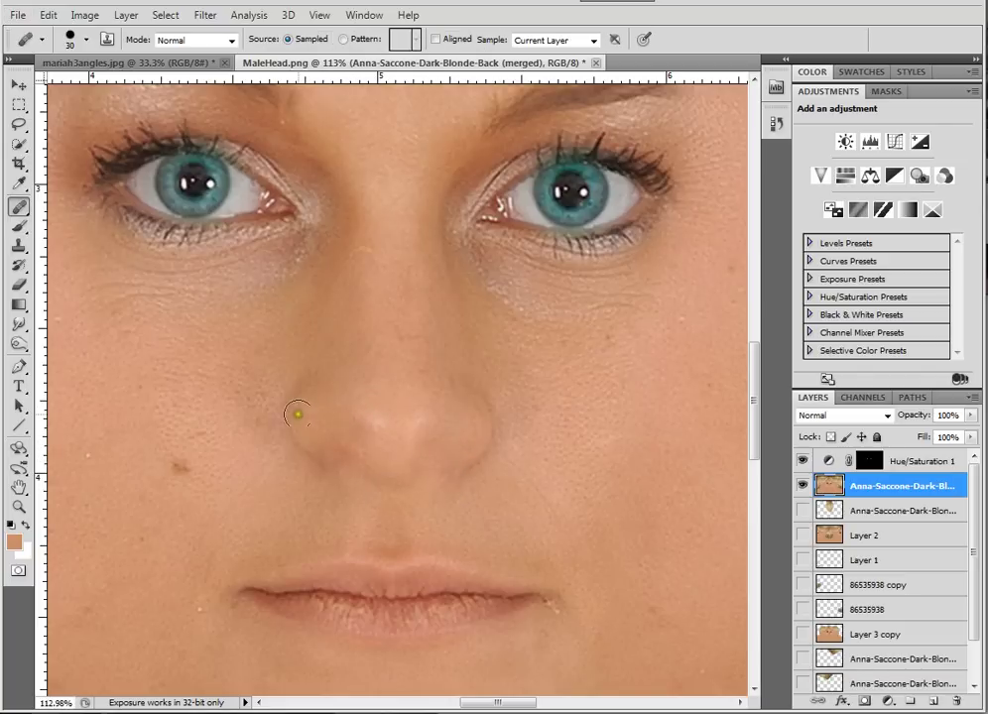
Step: Heal away the outlines along both sides of the nose
mouse_move(294, 409)
mouse_down()
mouse_move(290, 398)
mouse_move(293, 429)
mouse_move(294, 393)
mouse_up()
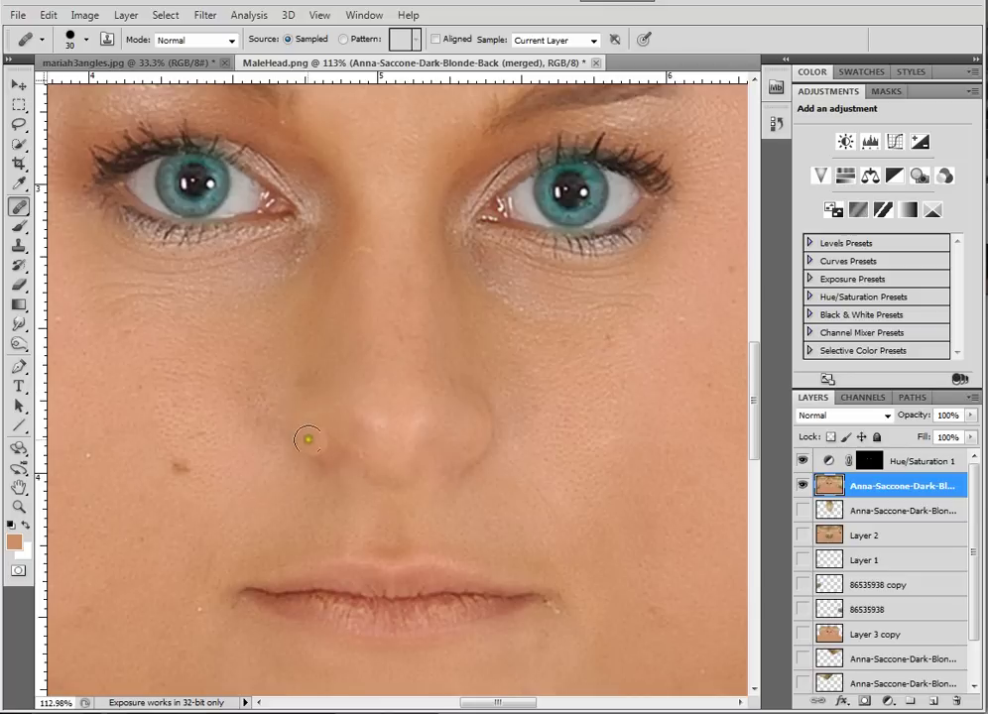
drag(315, 450, 321, 460)
mouse_move(468, 462)
mouse_down()
mouse_move(486, 437)
mouse_move(481, 399)
mouse_move(462, 384)
mouse_up()
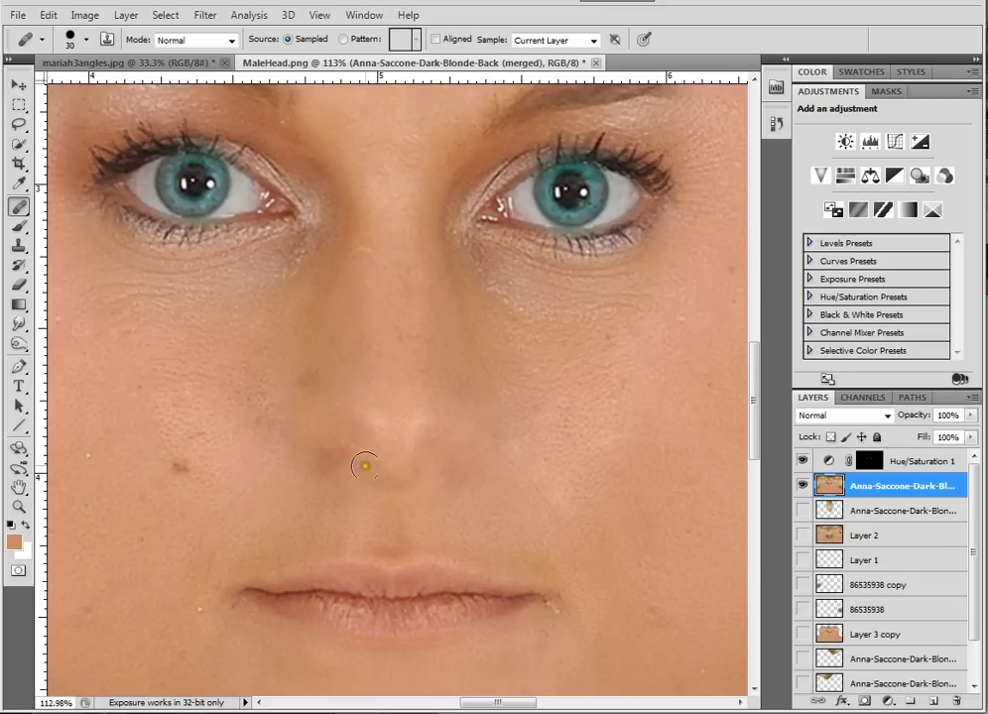
Step: Try to paint over the dark line between the lips with a 35-pixel brush in a sampled lip colour, and undo it
scroll(454, 563, down, 2)
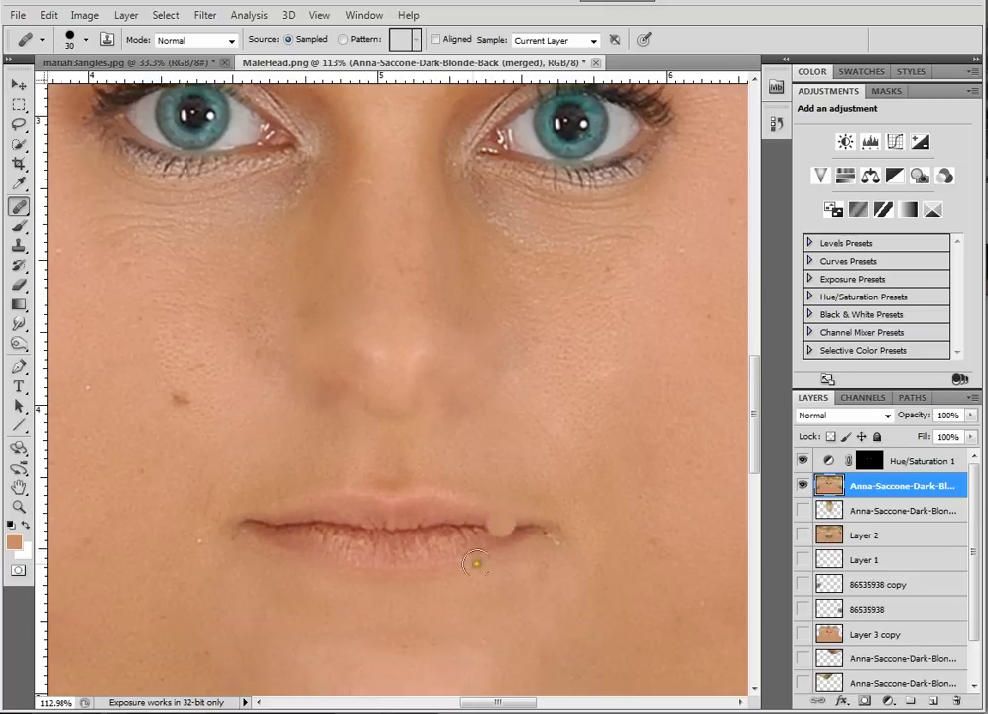
scroll(454, 563, up, 2)
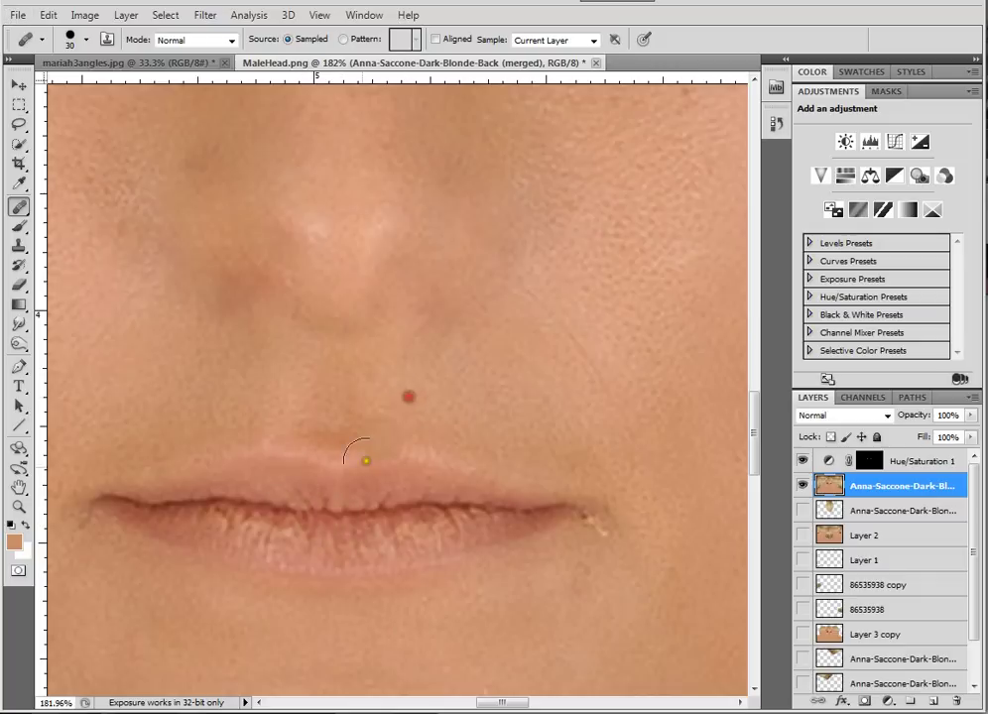
key(b)
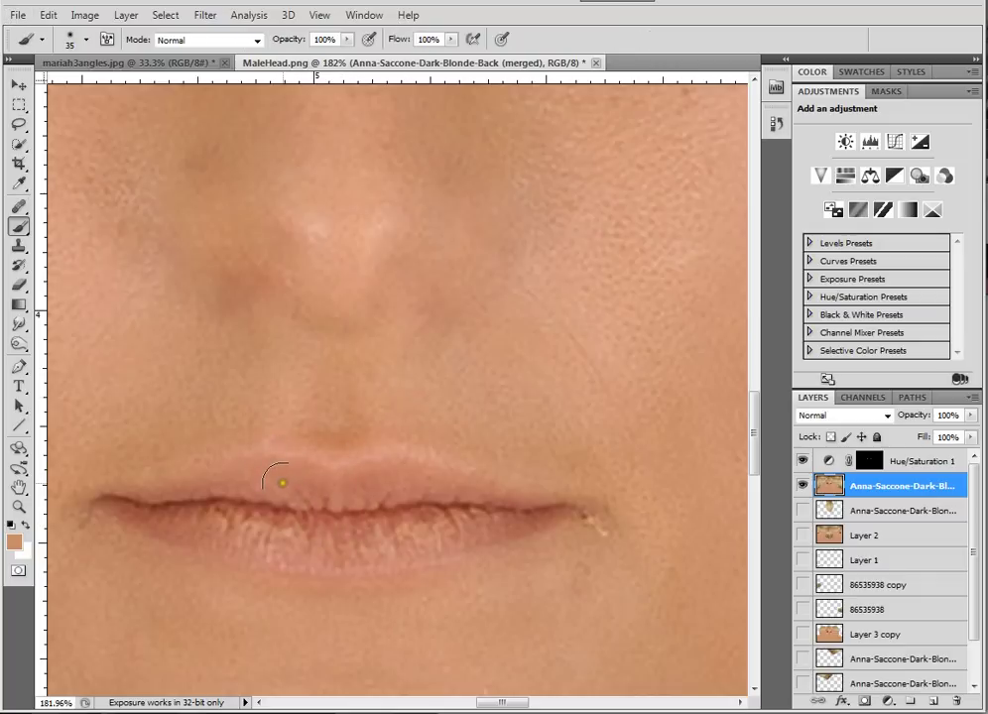
mouse_move(256, 496)
mouse_down()
mouse_move(216, 499)
mouse_move(293, 507)
mouse_move(342, 528)
mouse_up()
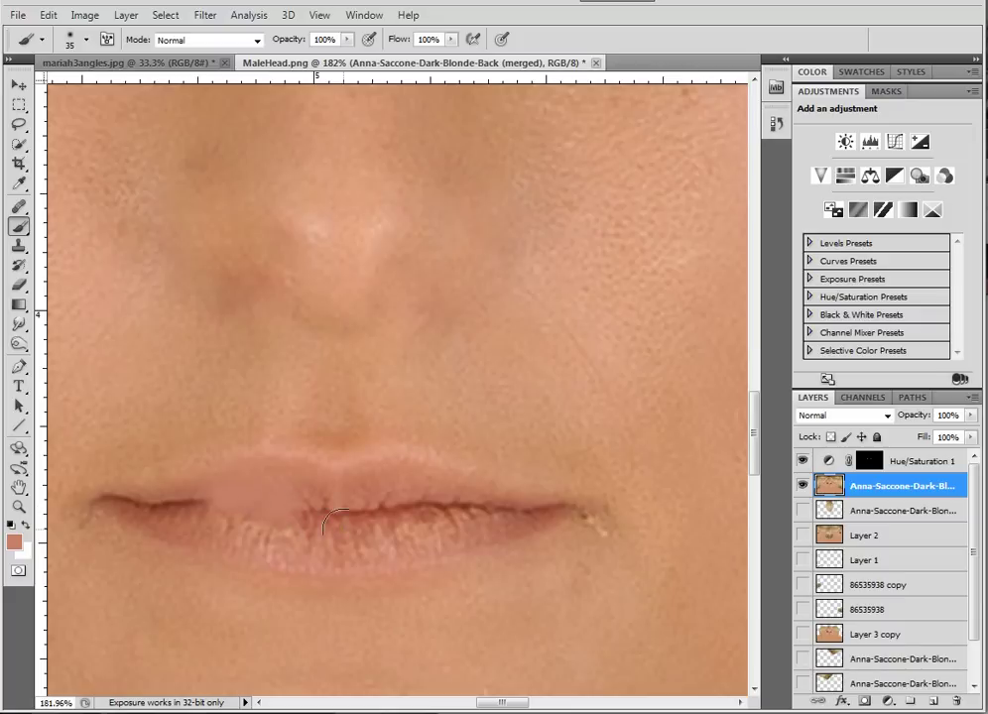
key(ctrl+z)
key(ctrl+alt+z)
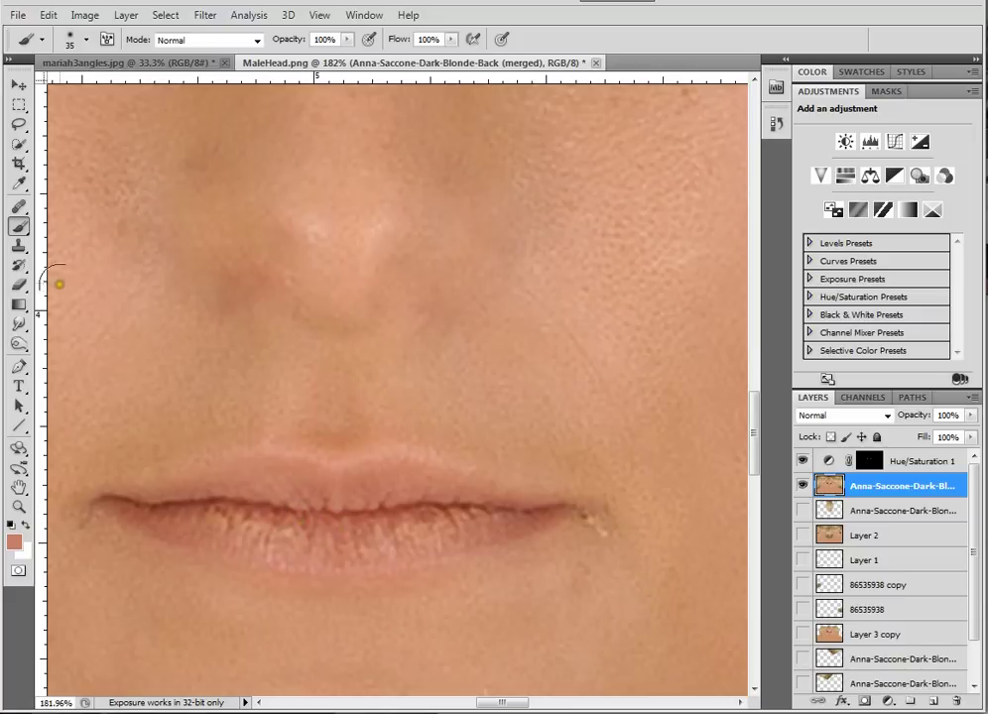
Step: Heal away the dark line between the lips from corner to corner with the 30-pixel Healing Brush, sampling from the upper lip
click(18, 206)
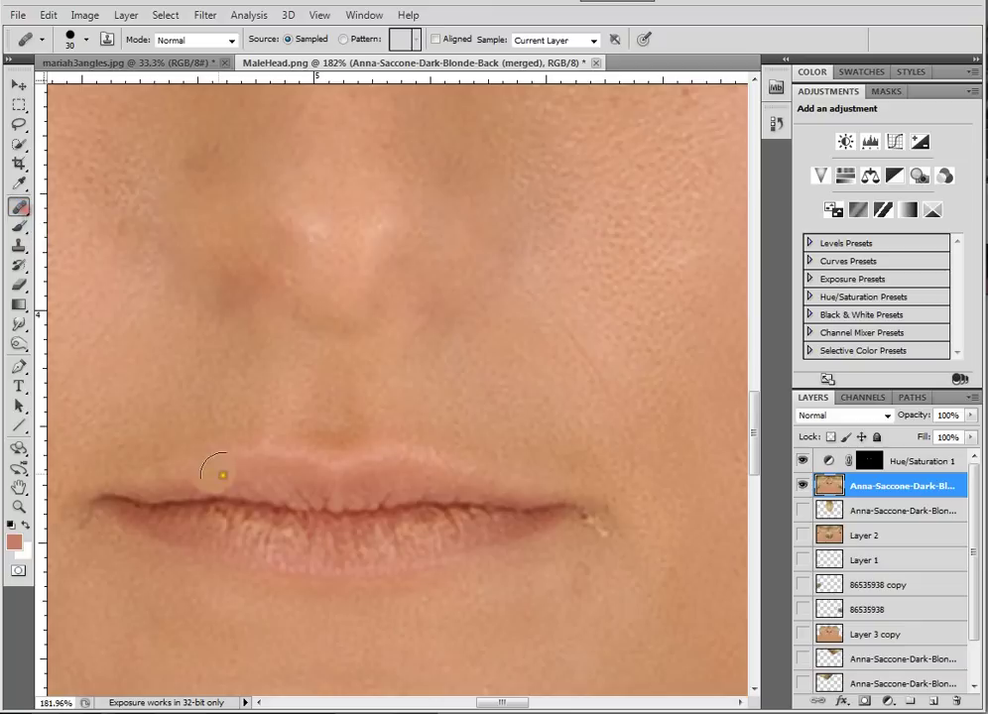
alt+click(273, 490)
drag(278, 496, 164, 505)
mouse_move(313, 512)
mouse_down()
mouse_move(438, 507)
mouse_move(490, 517)
mouse_move(573, 506)
mouse_move(606, 529)
mouse_up()
mouse_move(171, 512)
mouse_down()
mouse_move(140, 520)
mouse_move(92, 504)
mouse_up()
scroll(595, 588, down, 4)
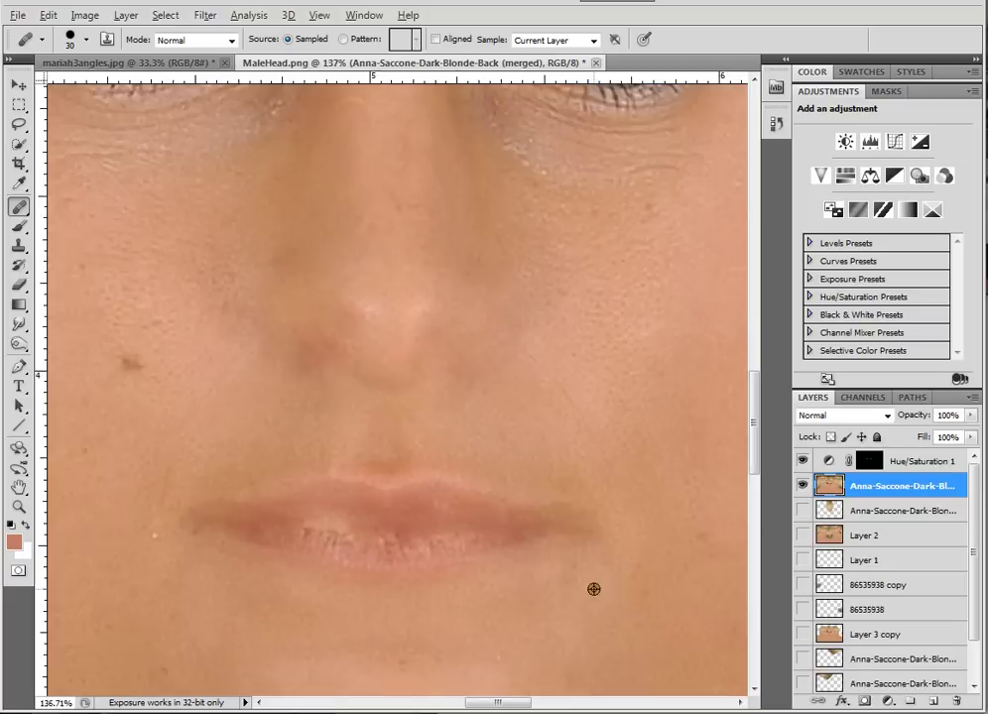
Step: Smooth out the remaining cracks and creases across the lower lip with the Healing Brush, sampling smooth lip skin
scroll(468, 574, up, 3)
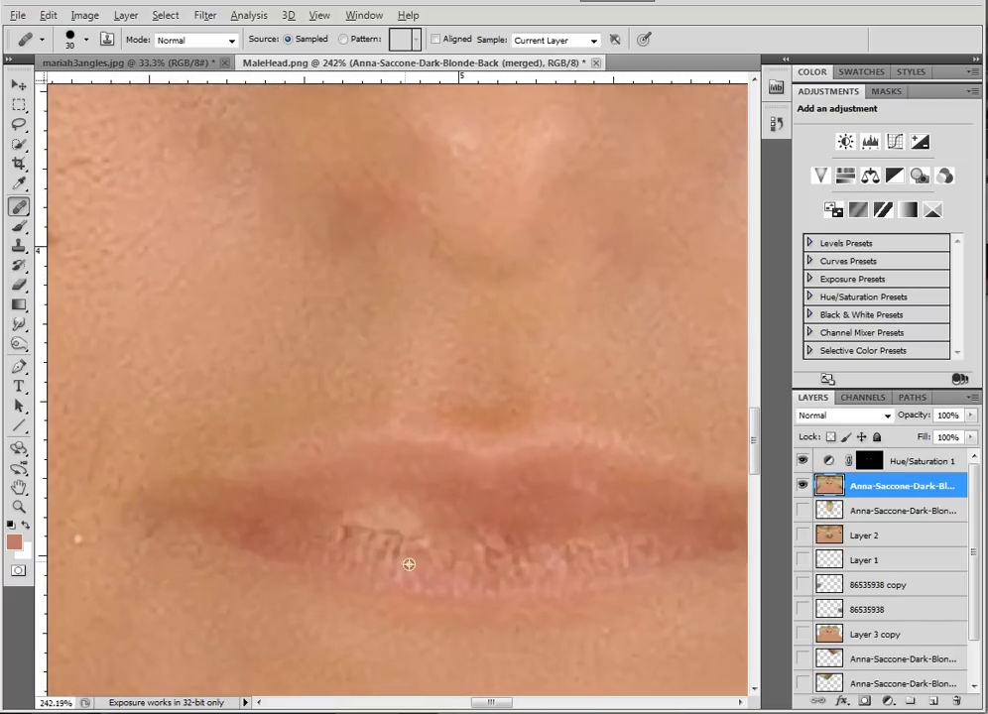
alt+click(232, 500)
mouse_move(355, 535)
mouse_down()
mouse_move(505, 554)
mouse_move(404, 516)
mouse_move(390, 524)
mouse_move(436, 554)
mouse_move(460, 555)
mouse_move(510, 553)
mouse_move(508, 540)
mouse_move(540, 525)
mouse_move(608, 537)
mouse_up()
drag(672, 525, 688, 535)
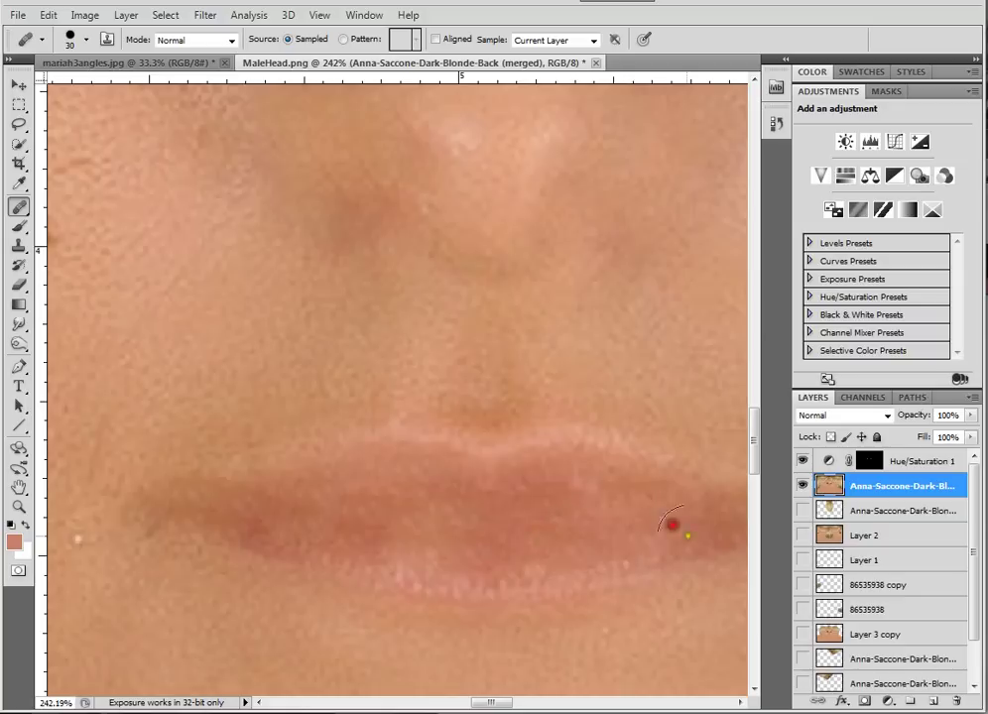
drag(485, 526, 475, 525)
scroll(587, 592, down, 5)
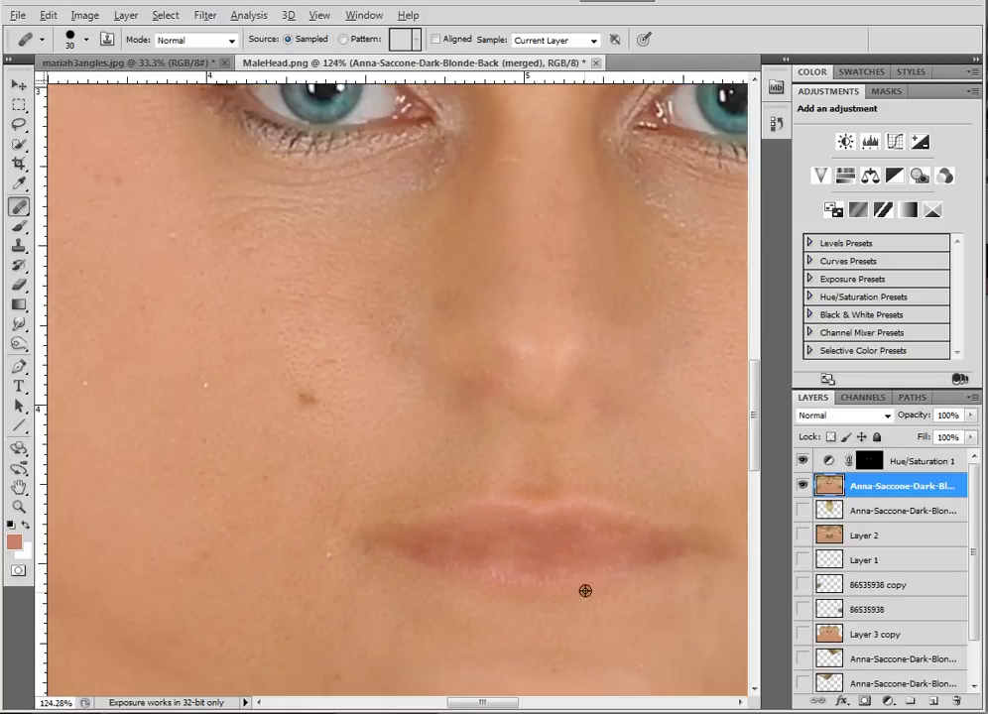
Step: Examine the retouched lips up close and in the context of the whole head texture
scroll(594, 582, up, 2)
drag(578, 455, 377, 383)
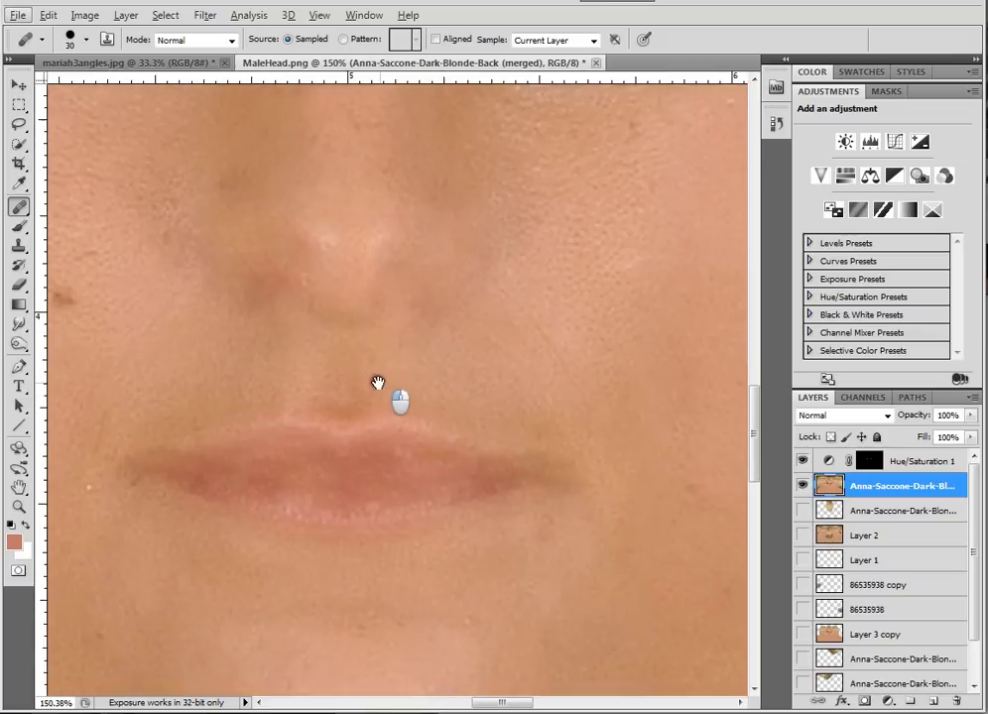
click(377, 382)
scroll(506, 555, down, 4)
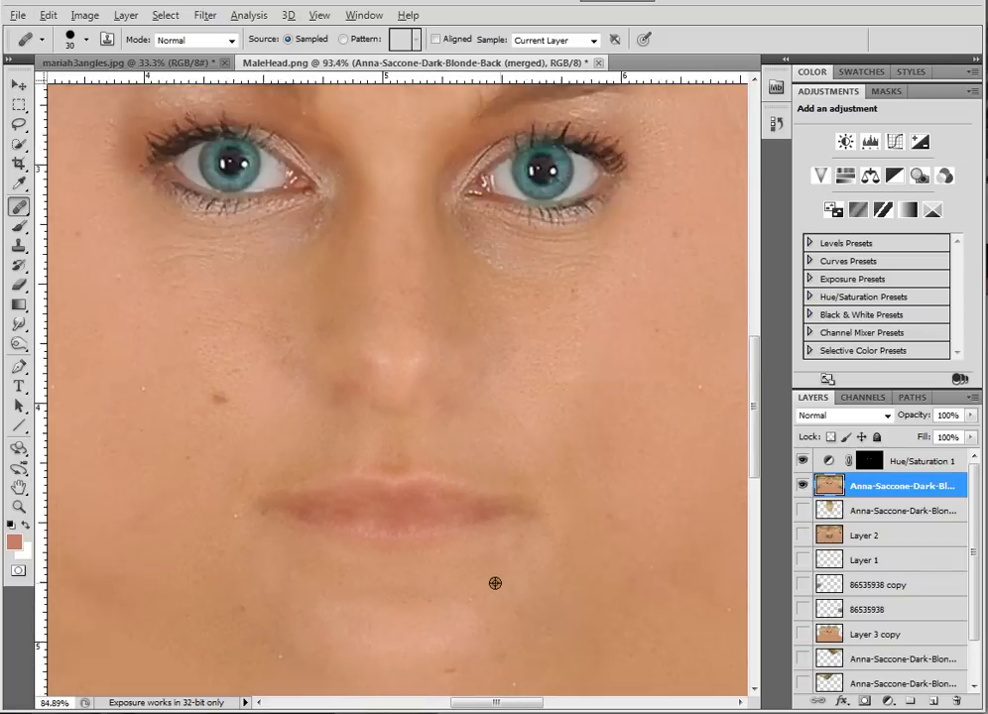
scroll(503, 447, down, 2)
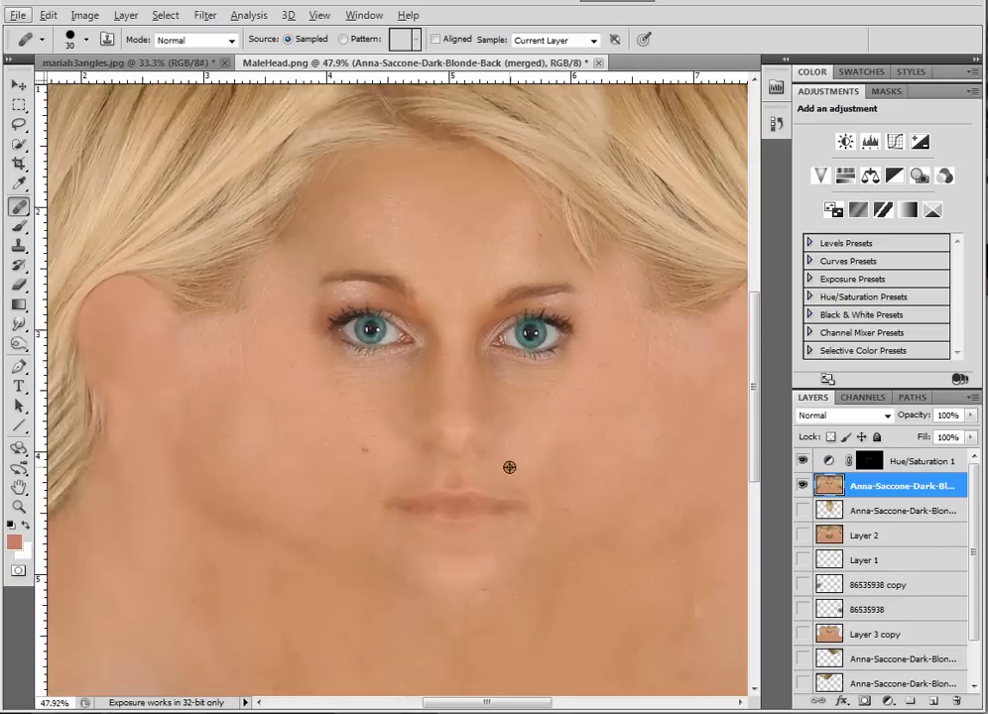
scroll(513, 508, down, 1)
scroll(437, 486, up, 3)
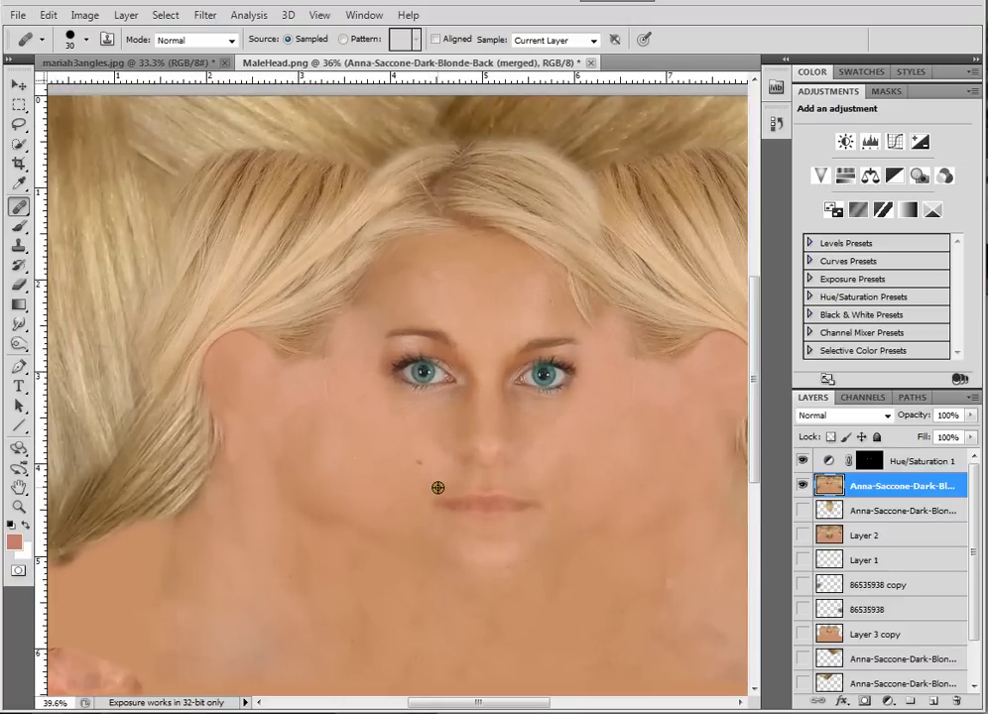
scroll(516, 515, down, 4)
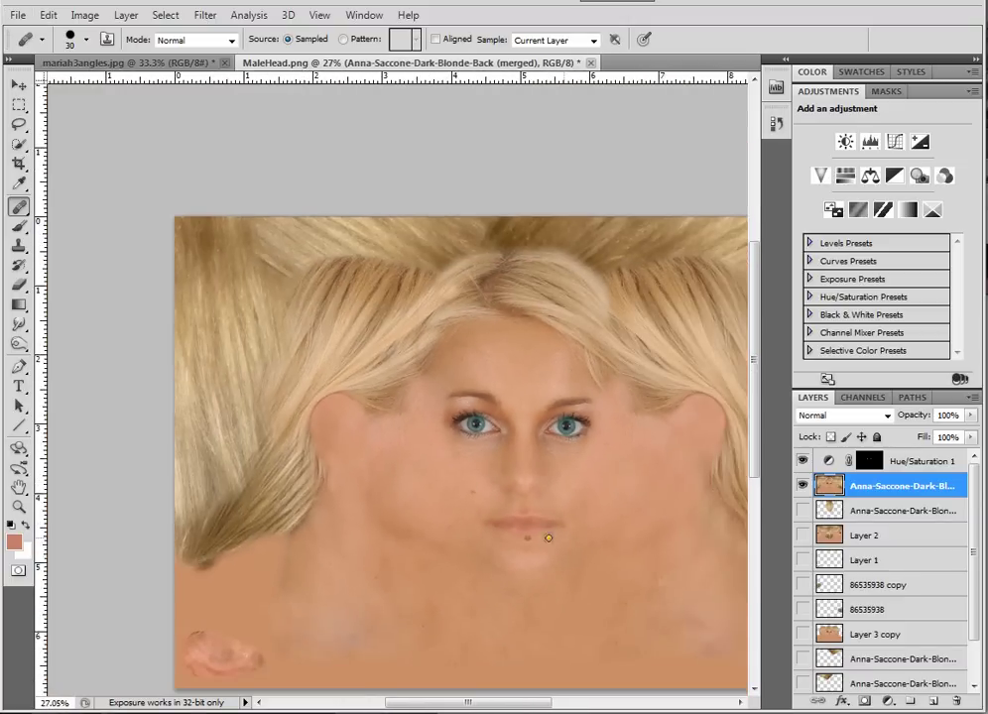
scroll(543, 511, down, 1)
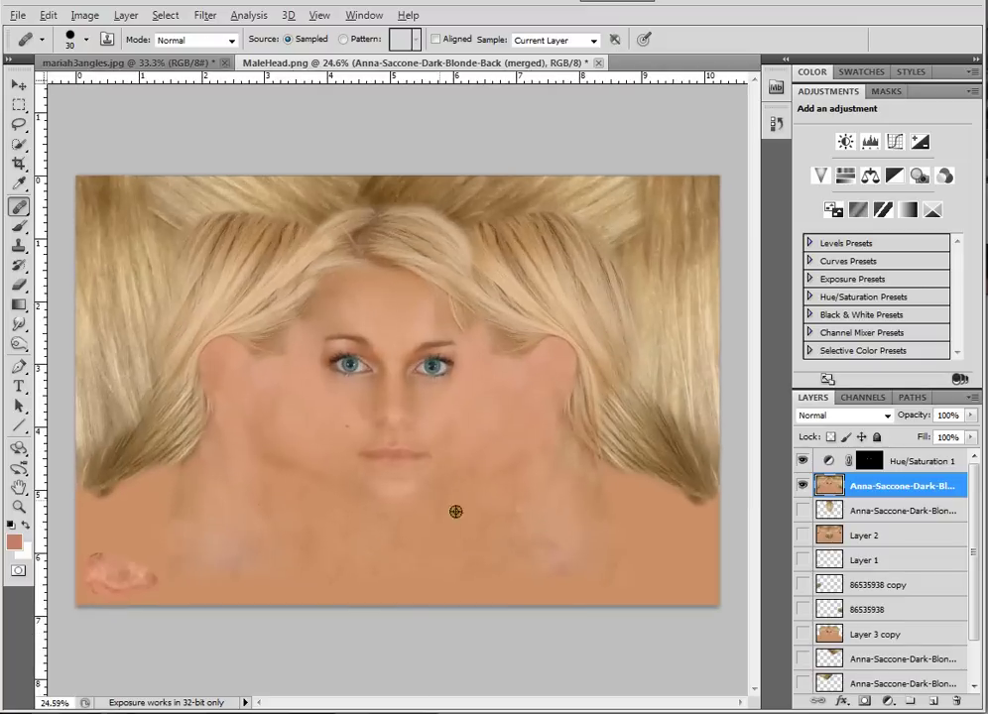